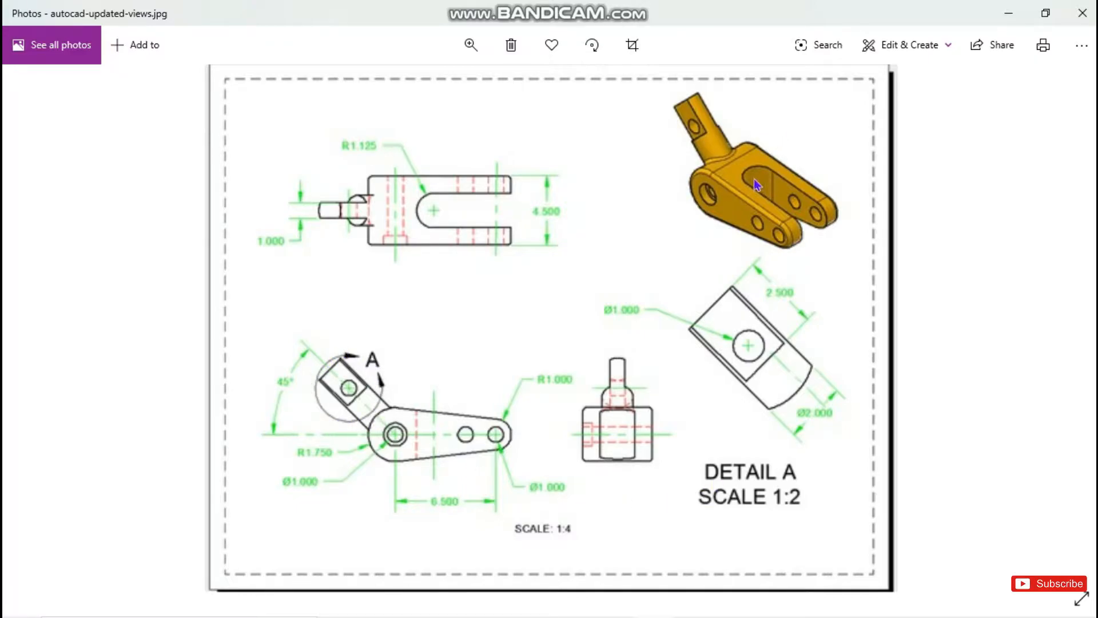
Review the dimensioned reference drawing and start an Extrude sketch on the FRONT plane in Creo.
{"action": "left_click", "coordinate": [655, 602]}
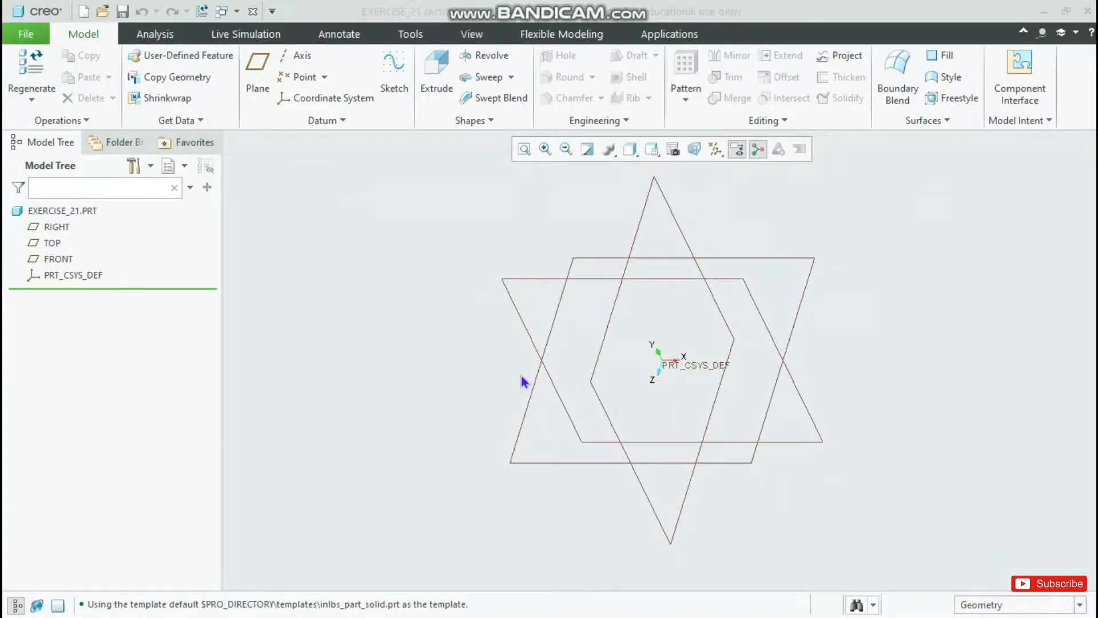
{"action": "key", "text": "alt+Tab"}
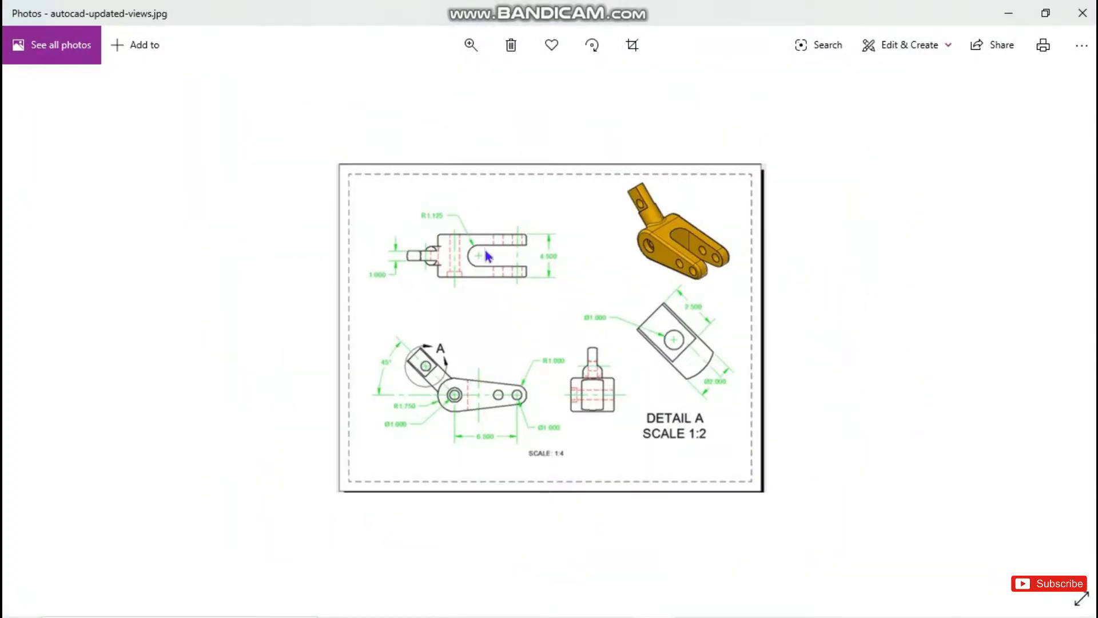
{"action": "scroll", "coordinate": [512, 314], "scroll_direction": "up", "scroll_amount": 2, "text": "ctrl"}
{"action": "scroll", "coordinate": [511, 310], "scroll_direction": "up", "scroll_amount": 2, "text": "ctrl"}
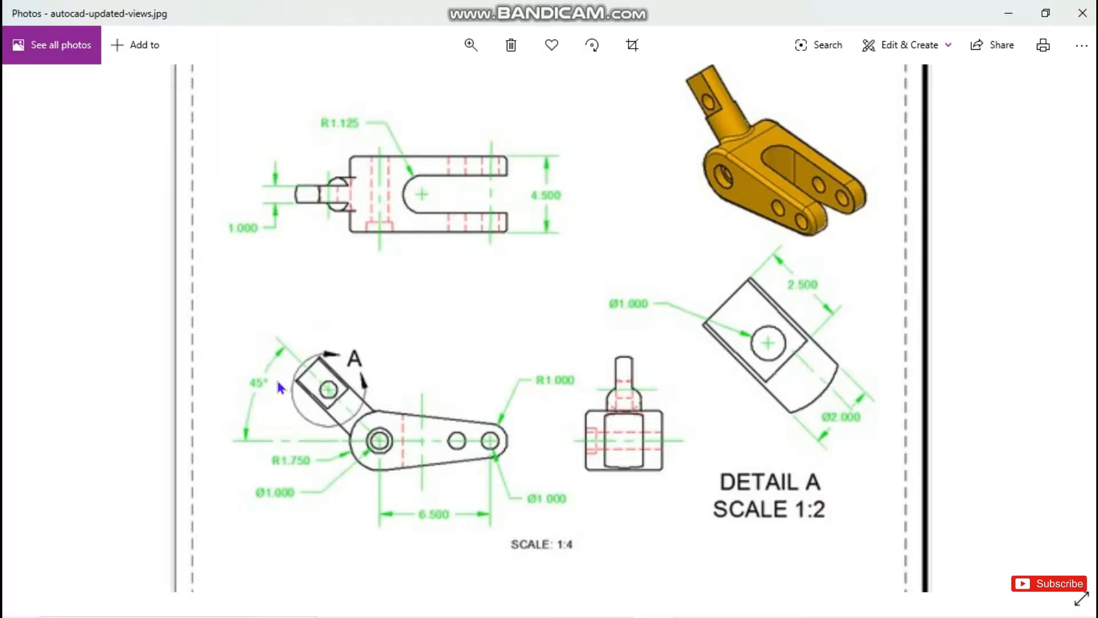
{"action": "key", "text": "alt+Tab"}
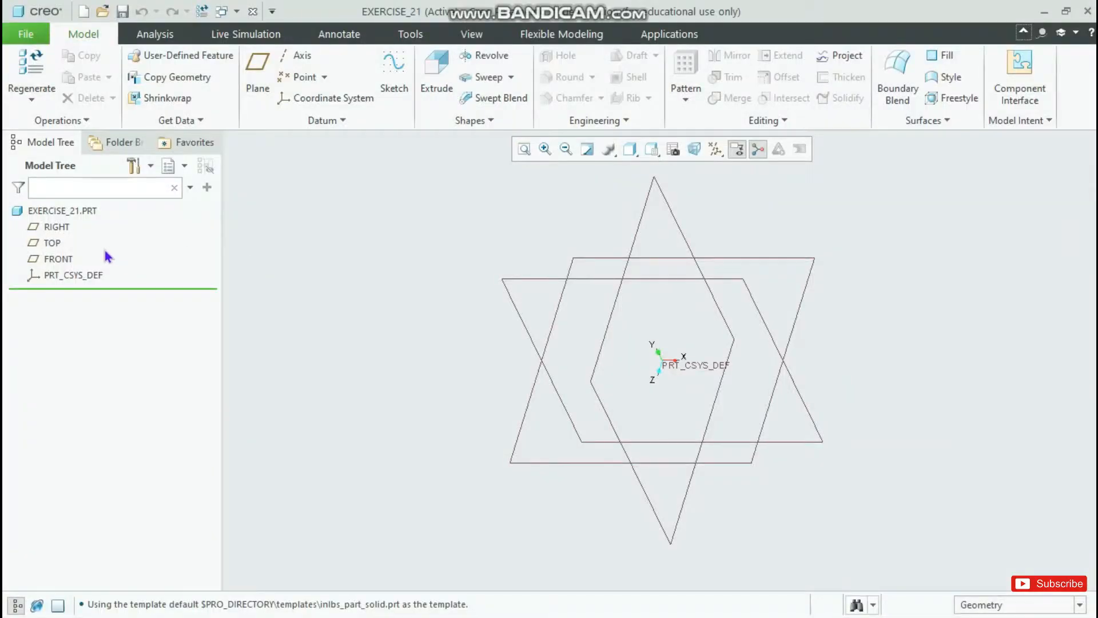
{"action": "left_click", "coordinate": [526, 279]}
{"action": "left_click", "coordinate": [628, 255]}
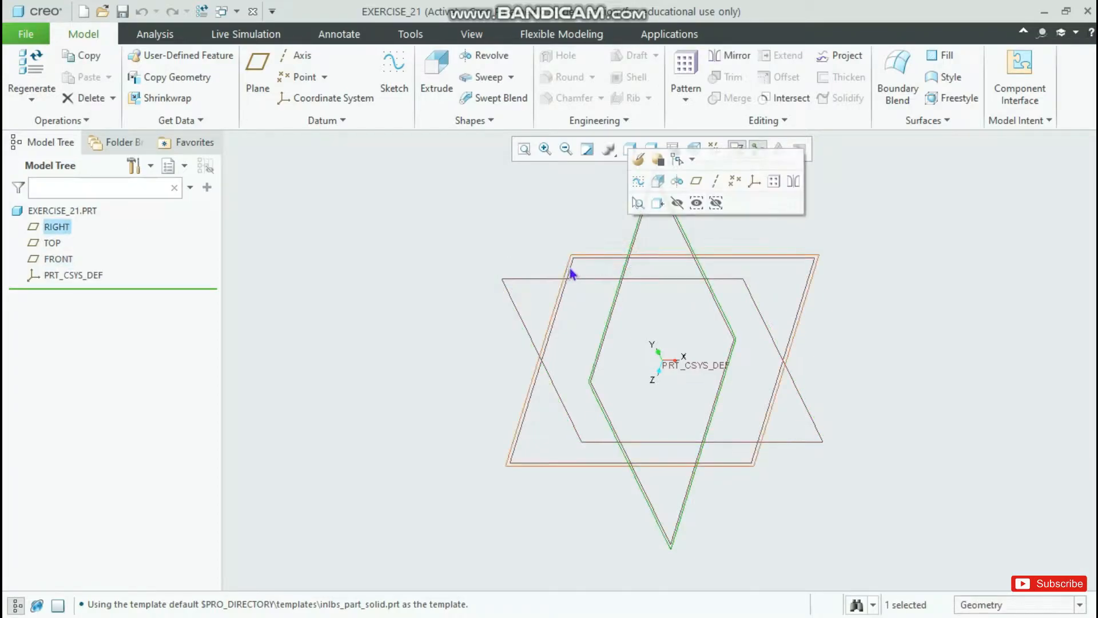
{"action": "left_click", "coordinate": [544, 279]}
{"action": "left_click", "coordinate": [436, 75]}
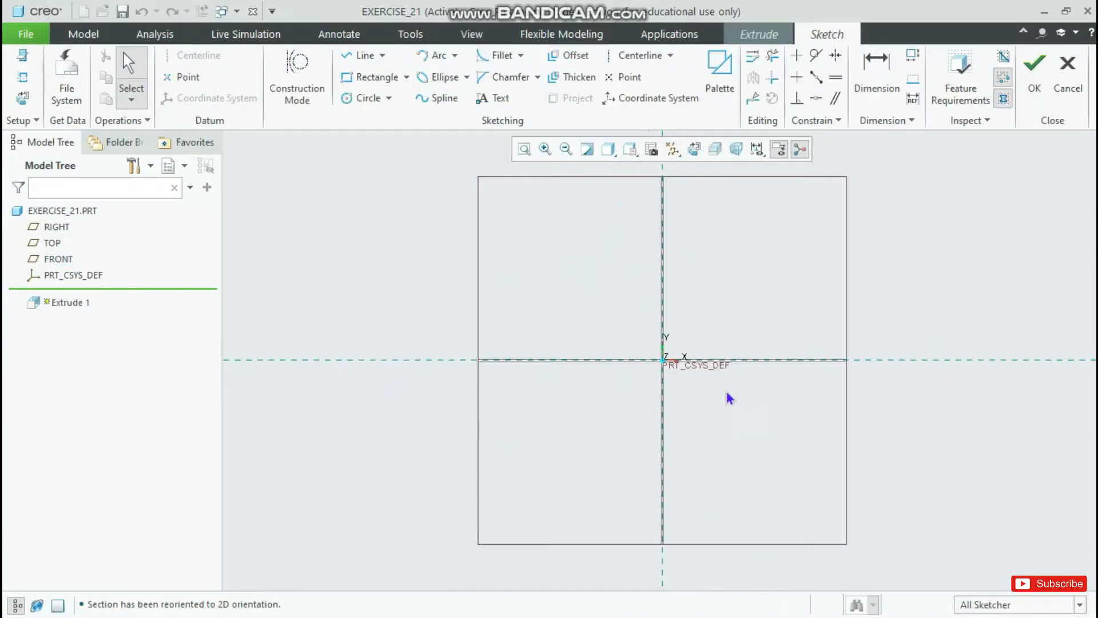
Sketch two circles on the horizontal axis, about 45 and 33 in diameter, one on each side of the vertical axis.
{"action": "key", "text": "alt+Tab"}
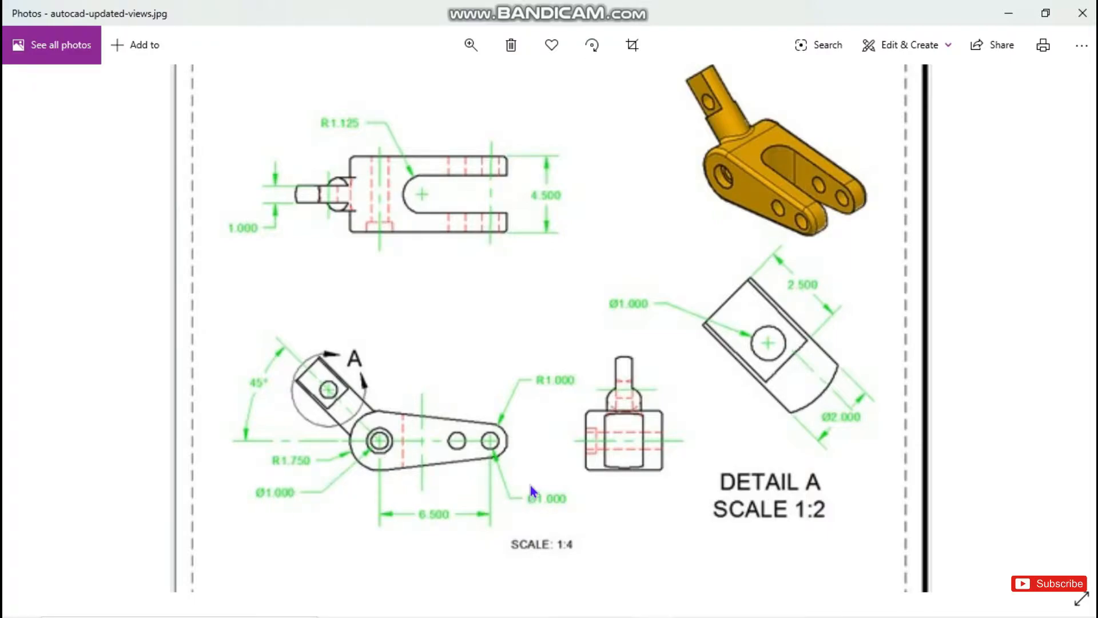
{"action": "key", "text": "alt+Tab"}
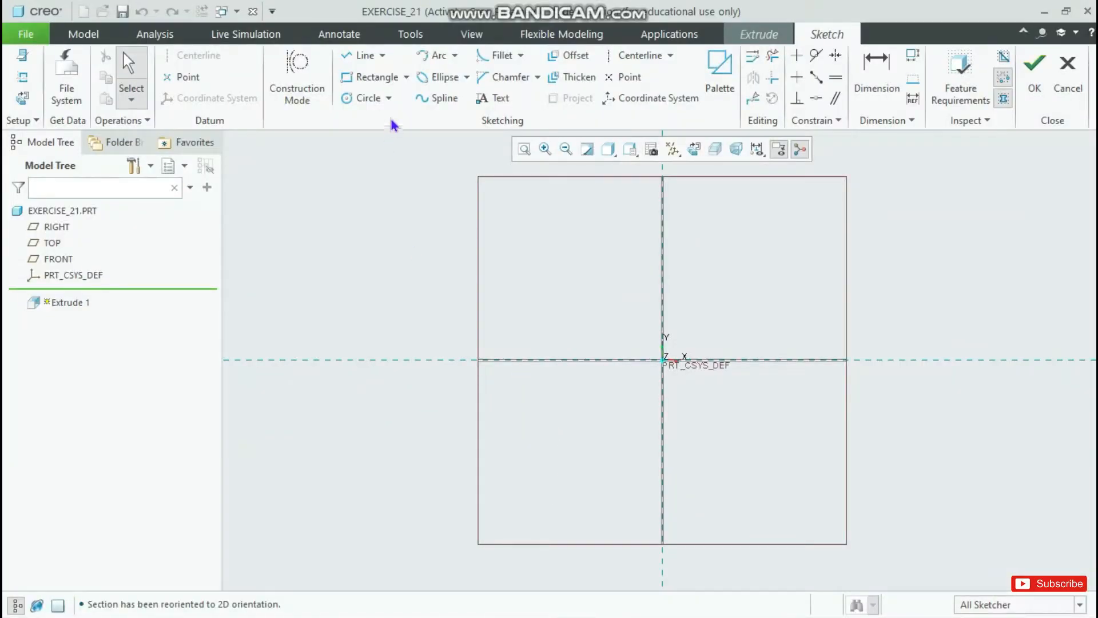
{"action": "left_click", "coordinate": [368, 98]}
{"action": "left_click", "coordinate": [609, 359]}
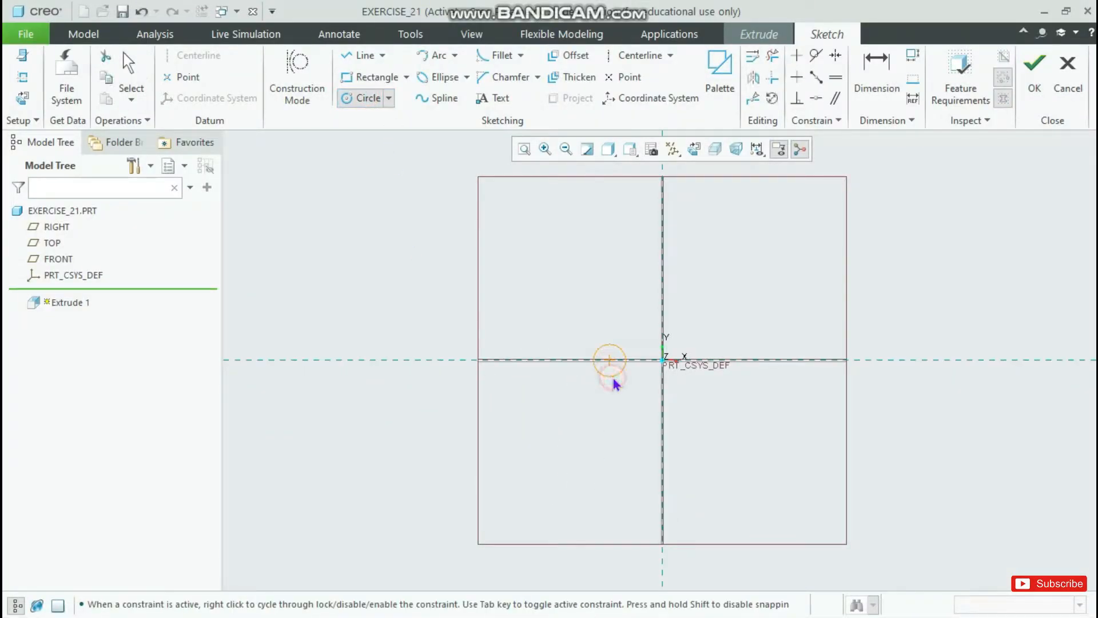
{"action": "left_click", "coordinate": [718, 360]}
{"action": "left_click", "coordinate": [719, 373]}
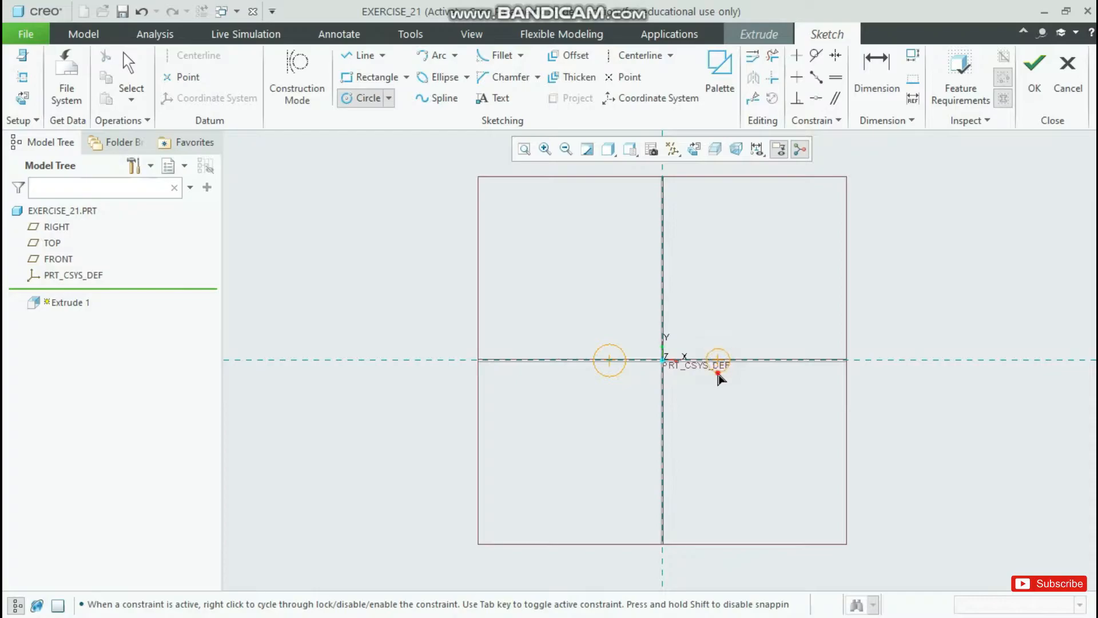
{"action": "middle_click", "coordinate": [711, 354]}
{"action": "scroll", "coordinate": [711, 339], "scroll_direction": "down", "scroll_amount": 3}
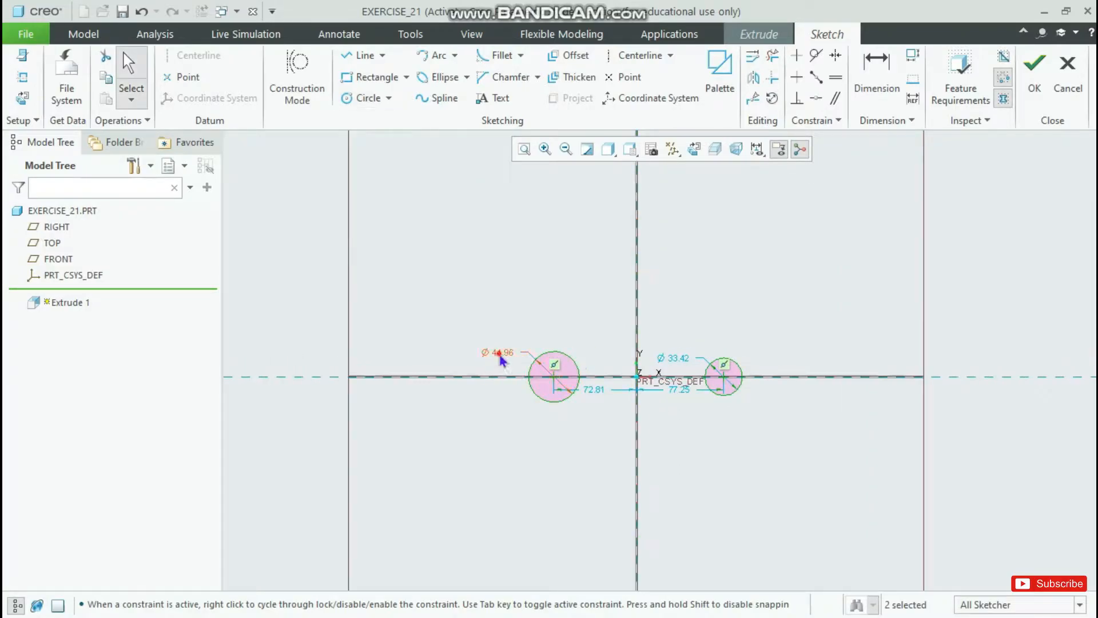
Set the diameters of both sketched circles to 1.
{"action": "double_click", "coordinate": [501, 355]}
{"action": "type", "text": "1"}
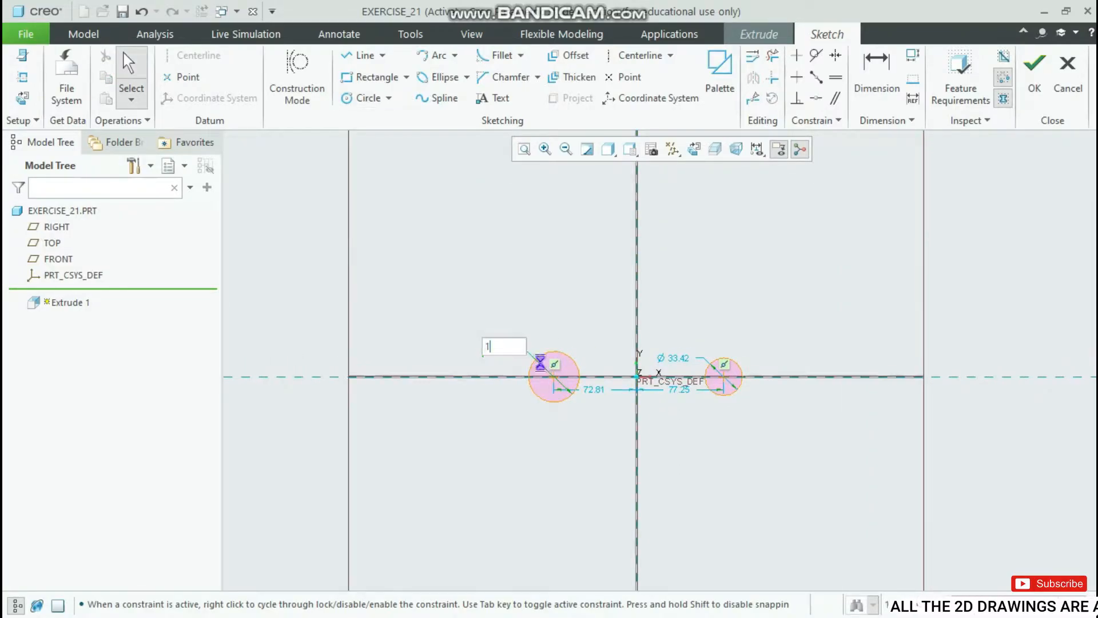
{"action": "key", "text": "Return"}
{"action": "double_click", "coordinate": [675, 358]}
{"action": "type", "text": "1"}
{"action": "key", "text": "Return"}
{"action": "scroll", "coordinate": [675, 423], "scroll_direction": "down", "scroll_amount": 4}
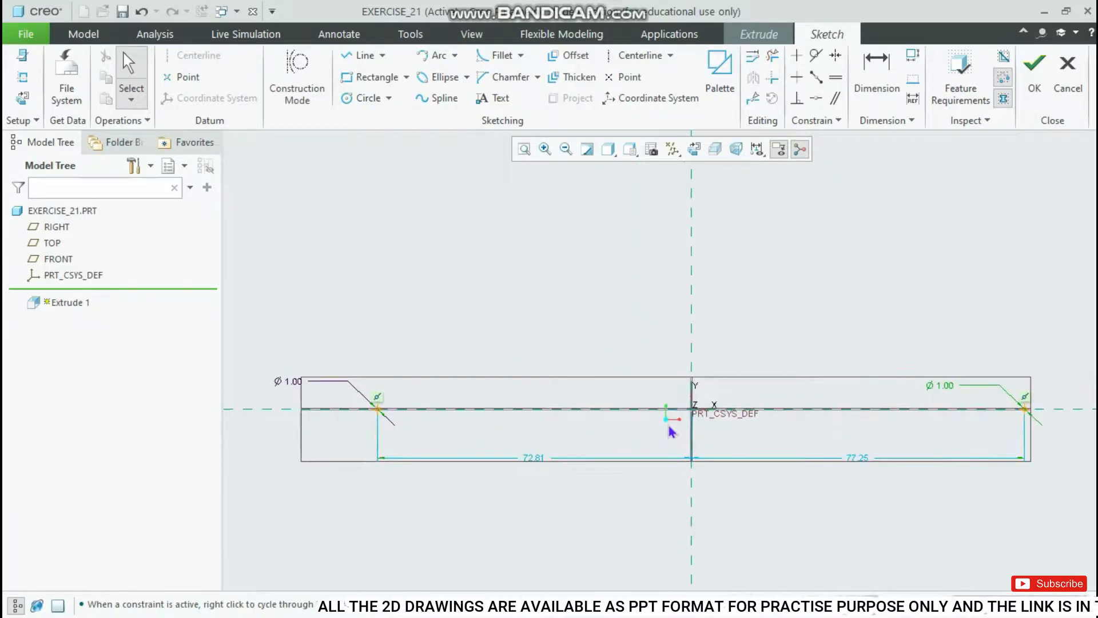
Dimension the distance between the two circle centres and set it to 6.5, following the reference drawing.
{"action": "key", "text": "alt+Tab"}
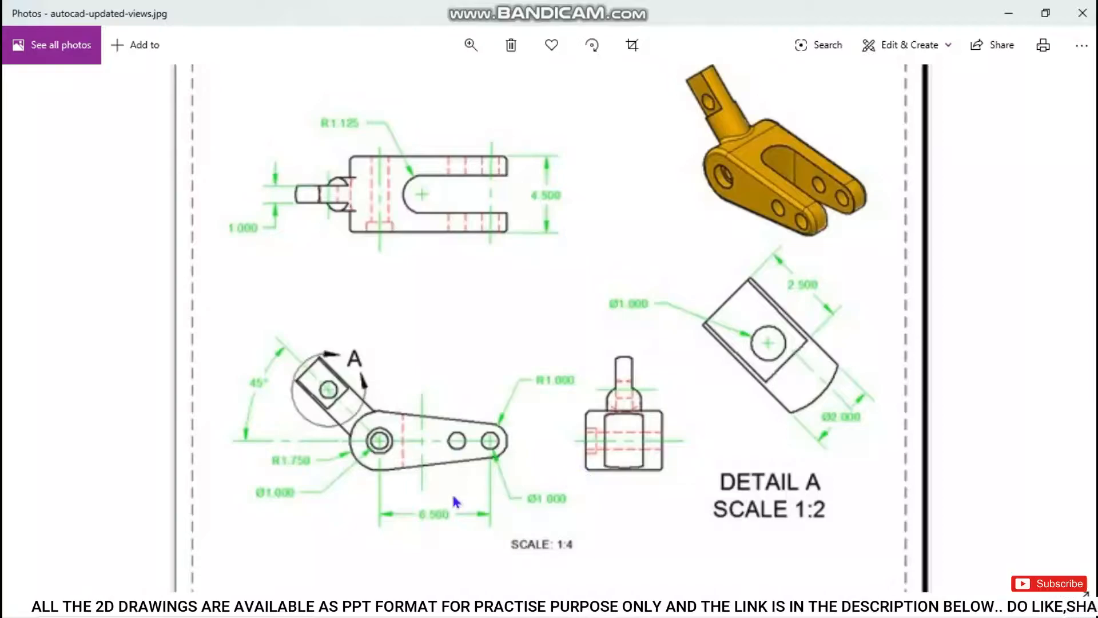
{"action": "key", "text": "alt+Tab"}
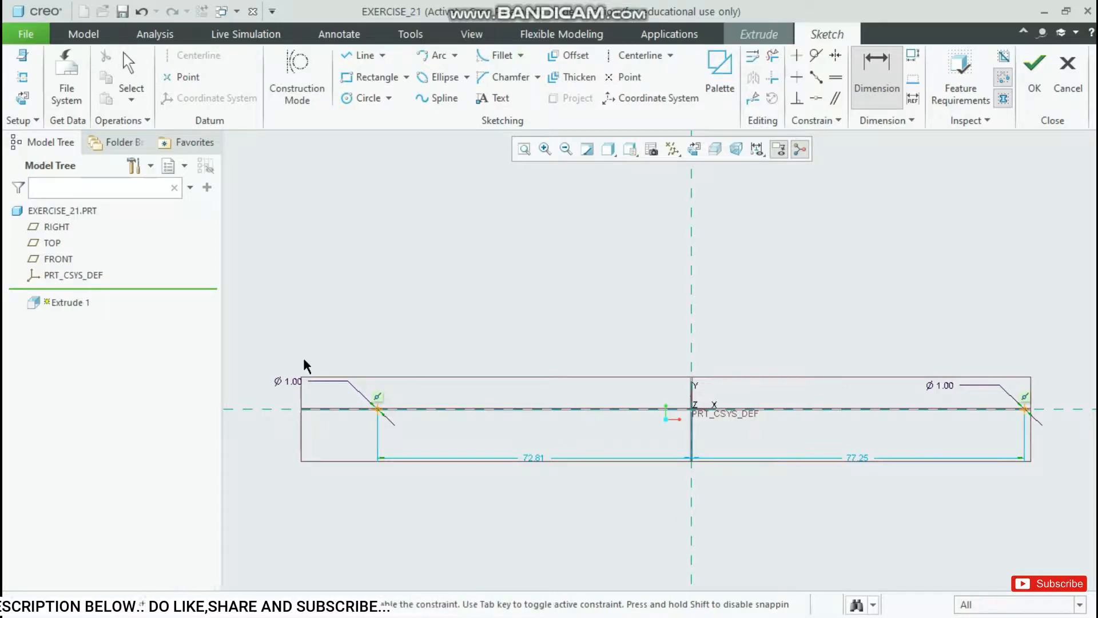
{"action": "scroll", "coordinate": [377, 413], "scroll_direction": "down", "scroll_amount": 6}
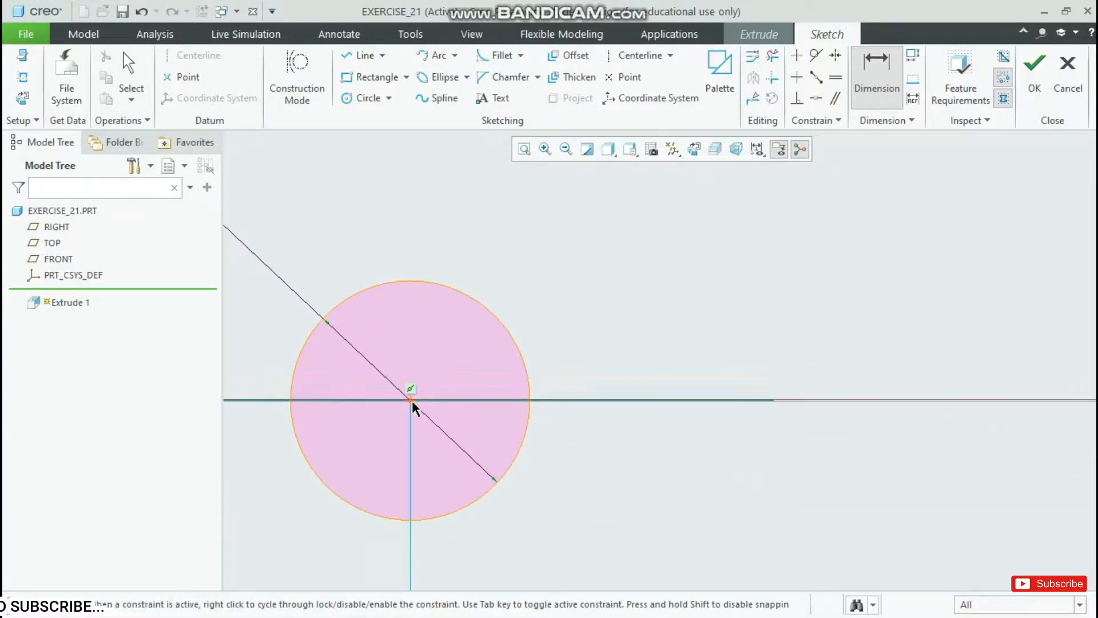
{"action": "scroll", "coordinate": [412, 407], "scroll_direction": "up", "scroll_amount": 6}
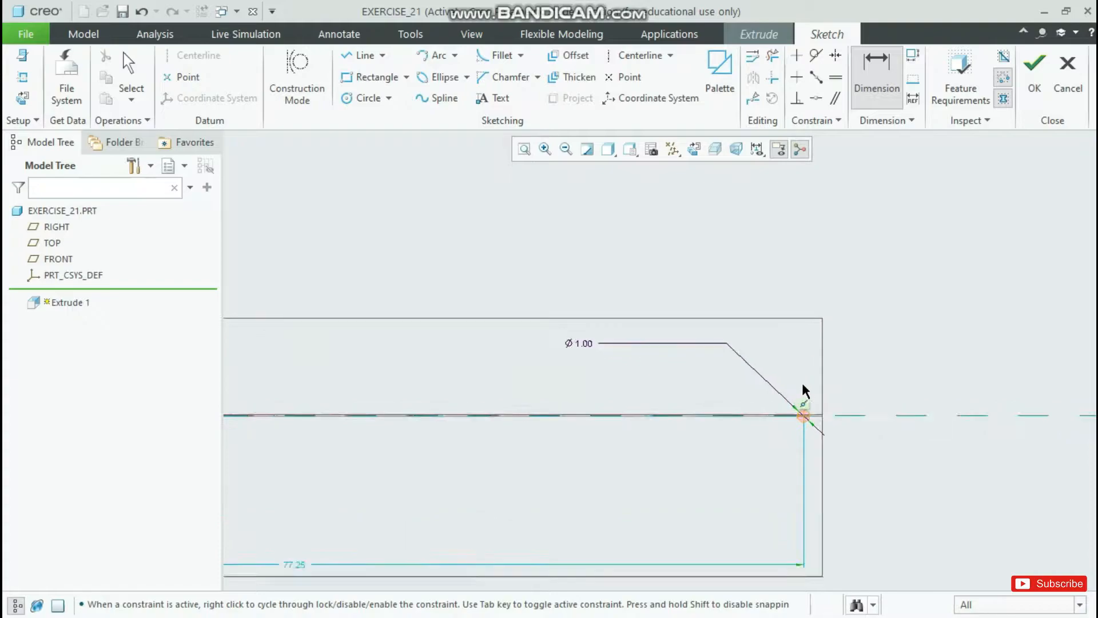
{"action": "scroll", "coordinate": [799, 384], "scroll_direction": "down", "scroll_amount": 4}
{"action": "scroll", "coordinate": [343, 349], "scroll_direction": "up", "scroll_amount": 4}
{"action": "key", "text": "alt+Tab"}
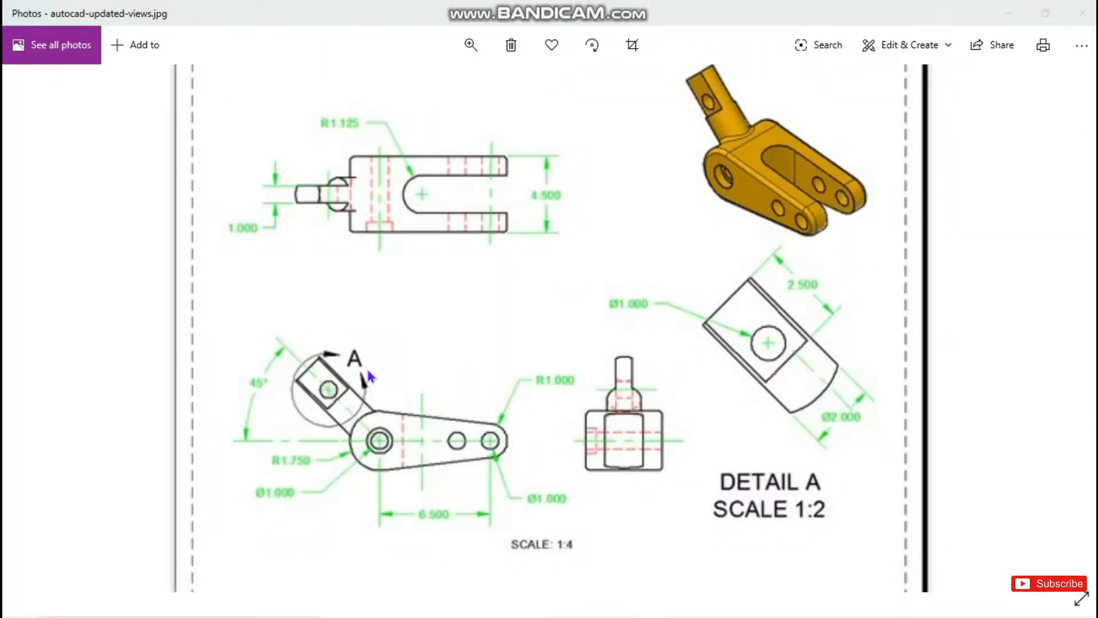
{"action": "key", "text": "alt+Tab"}
{"action": "type", "text": "6."}
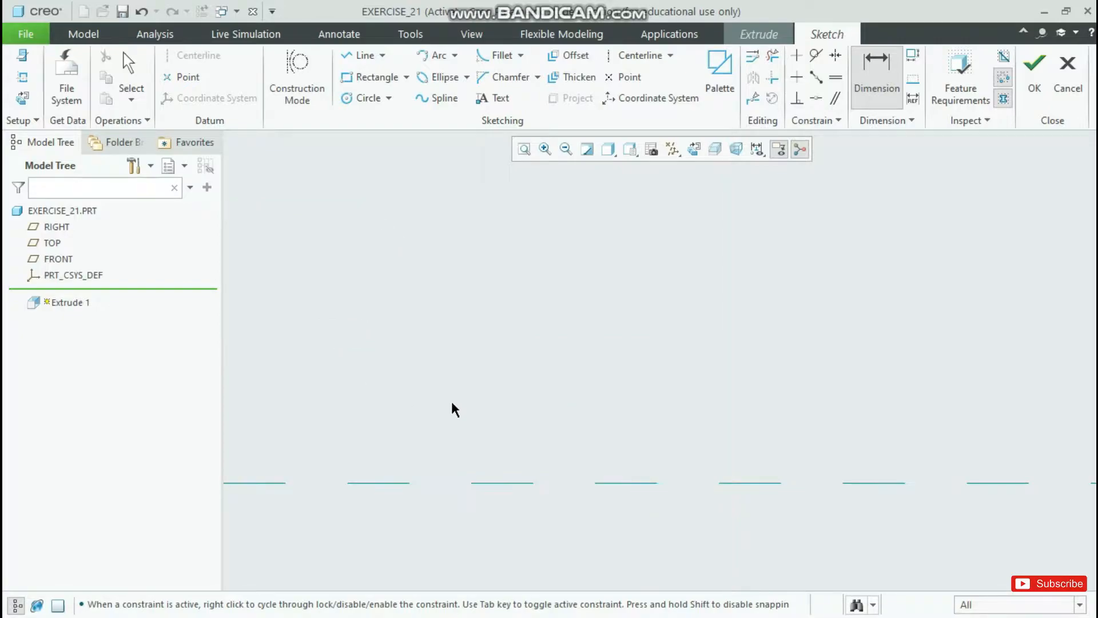
{"action": "scroll", "coordinate": [456, 423], "scroll_direction": "down", "scroll_amount": 5}
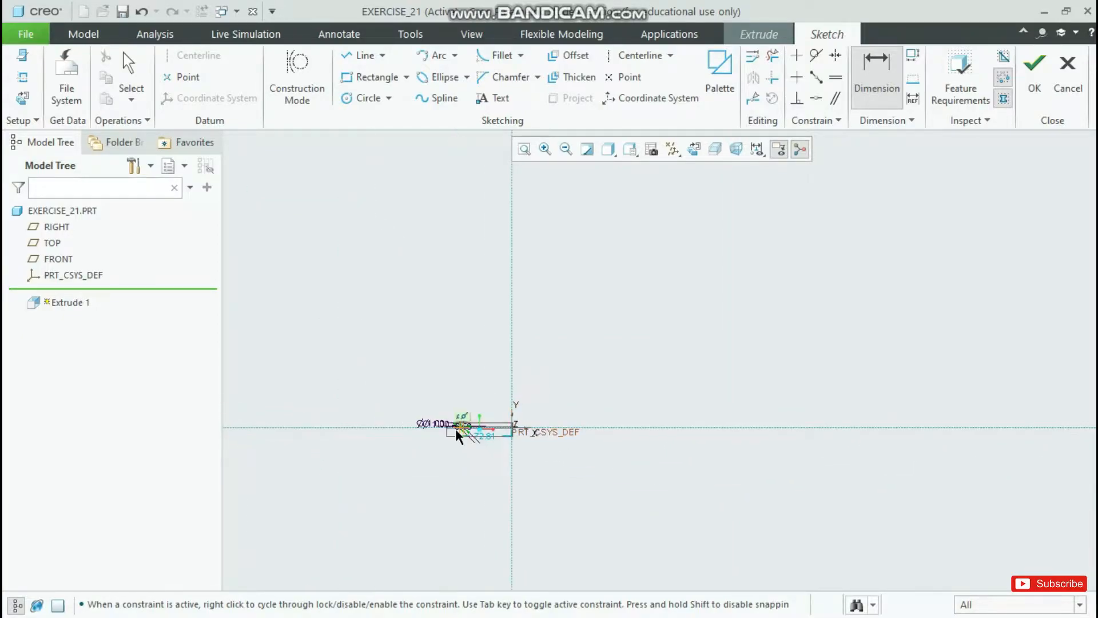
Constrain the centre of the left circle to coincide with the sketch origin.
{"action": "key", "text": "alt+Tab"}
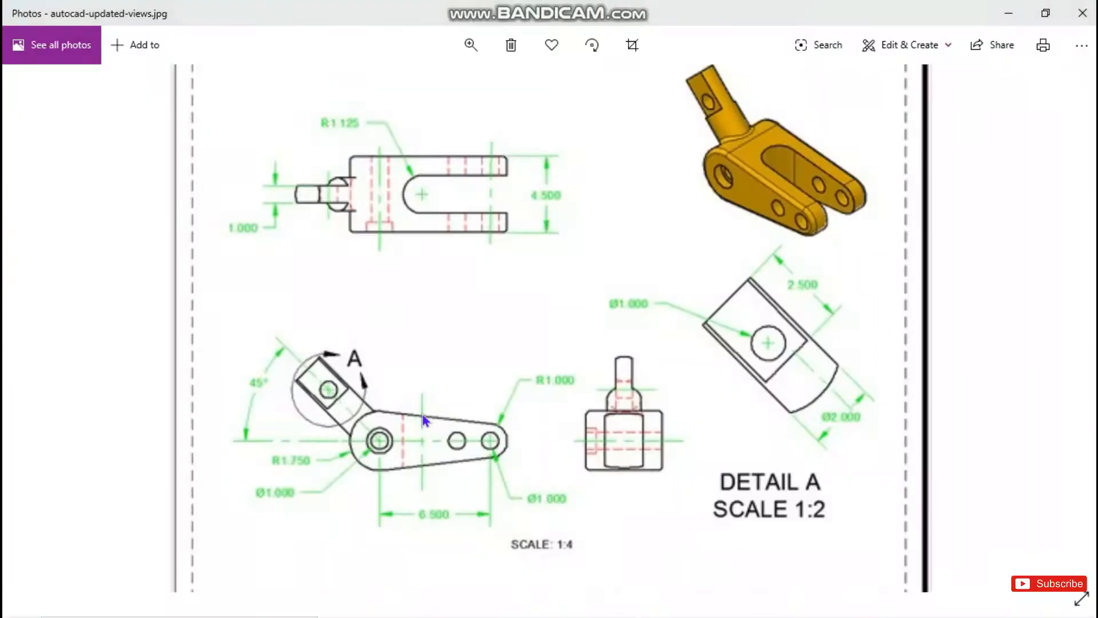
{"action": "key", "text": "alt+Tab"}
{"action": "left_click", "coordinate": [817, 98]}
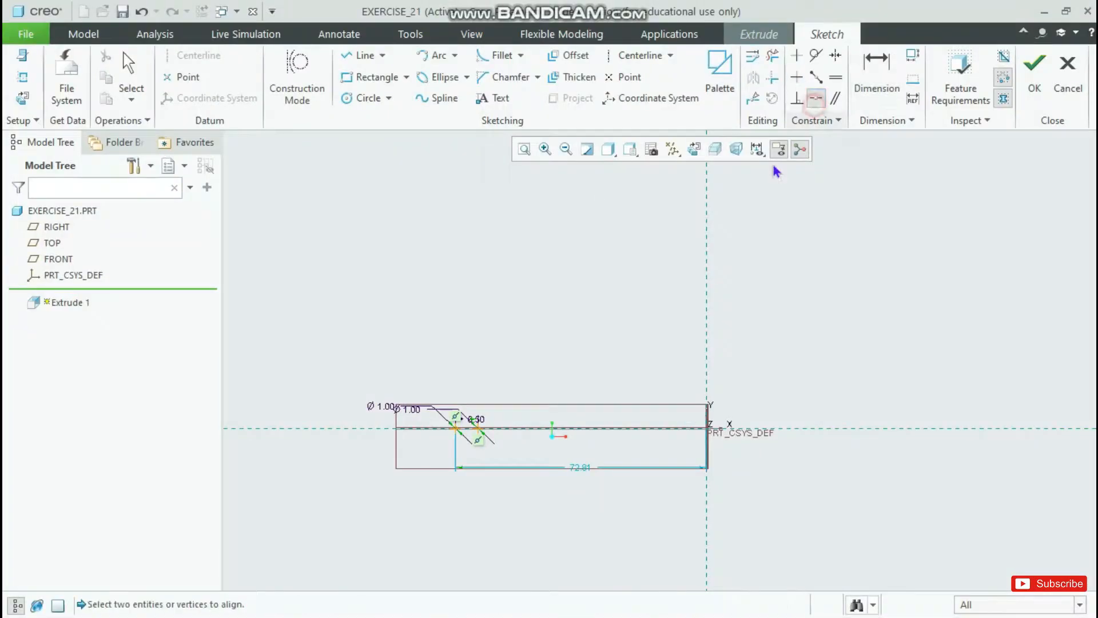
{"action": "scroll", "coordinate": [460, 439], "scroll_direction": "down", "scroll_amount": 8}
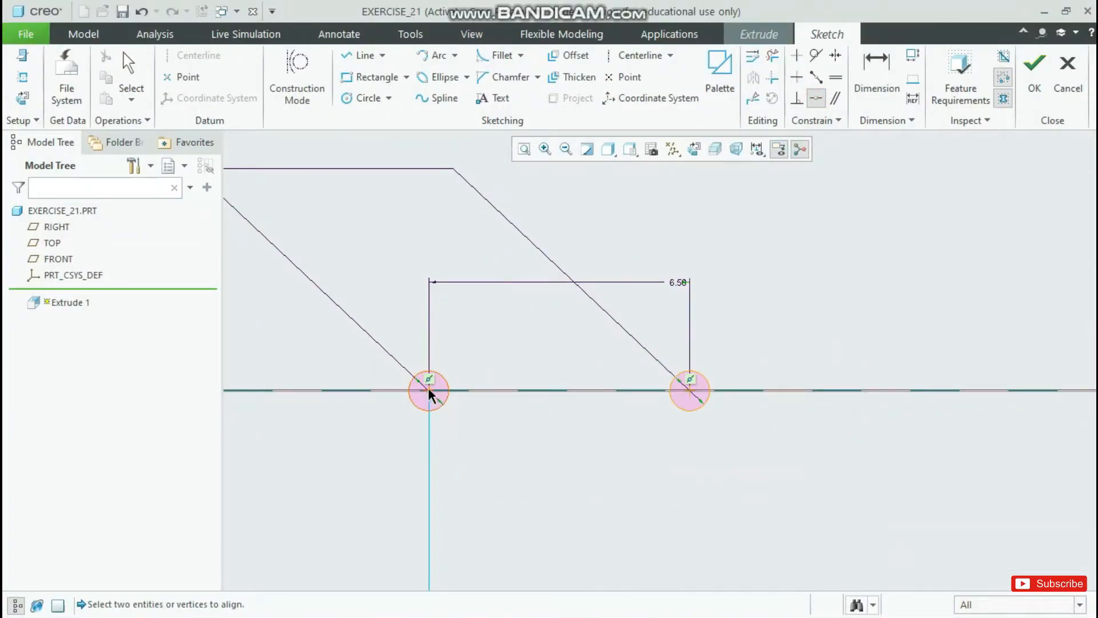
{"action": "scroll", "coordinate": [361, 390], "scroll_direction": "up", "scroll_amount": 8}
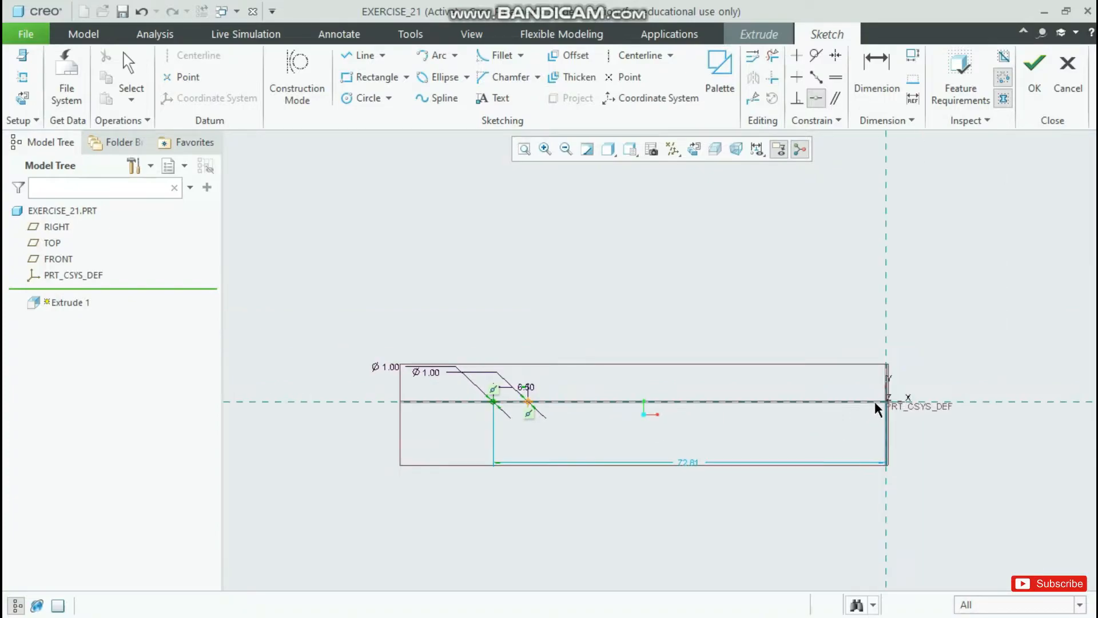
{"action": "left_click", "coordinate": [888, 401]}
{"action": "scroll", "coordinate": [483, 336], "scroll_direction": "up", "scroll_amount": 3}
{"action": "scroll", "coordinate": [758, 363], "scroll_direction": "down", "scroll_amount": 5}
{"action": "scroll", "coordinate": [642, 330], "scroll_direction": "down", "scroll_amount": 3}
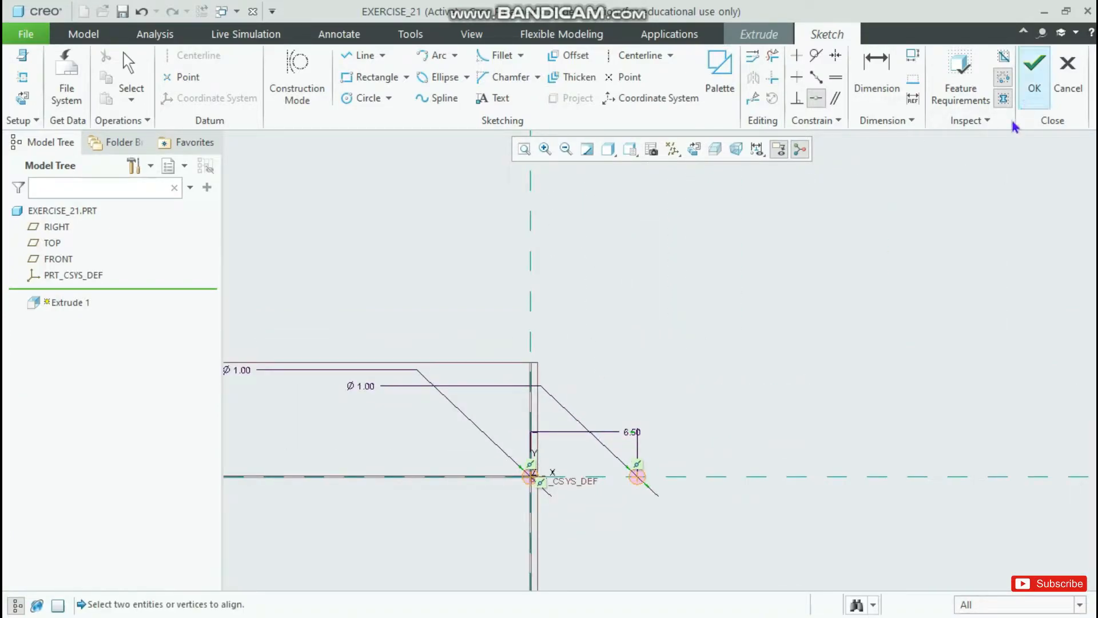
{"action": "scroll", "coordinate": [606, 437], "scroll_direction": "down", "scroll_amount": 2}
{"action": "scroll", "coordinate": [563, 441], "scroll_direction": "up", "scroll_amount": 2}
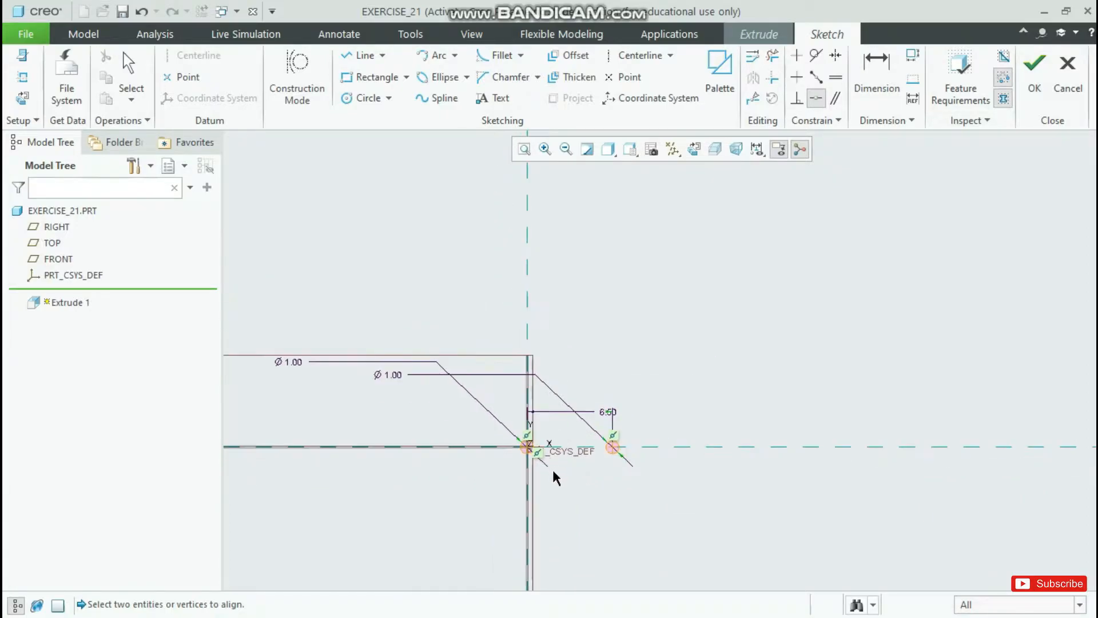
{"action": "scroll", "coordinate": [561, 480], "scroll_direction": "down", "scroll_amount": 4}
{"action": "scroll", "coordinate": [555, 463], "scroll_direction": "up", "scroll_amount": 3}
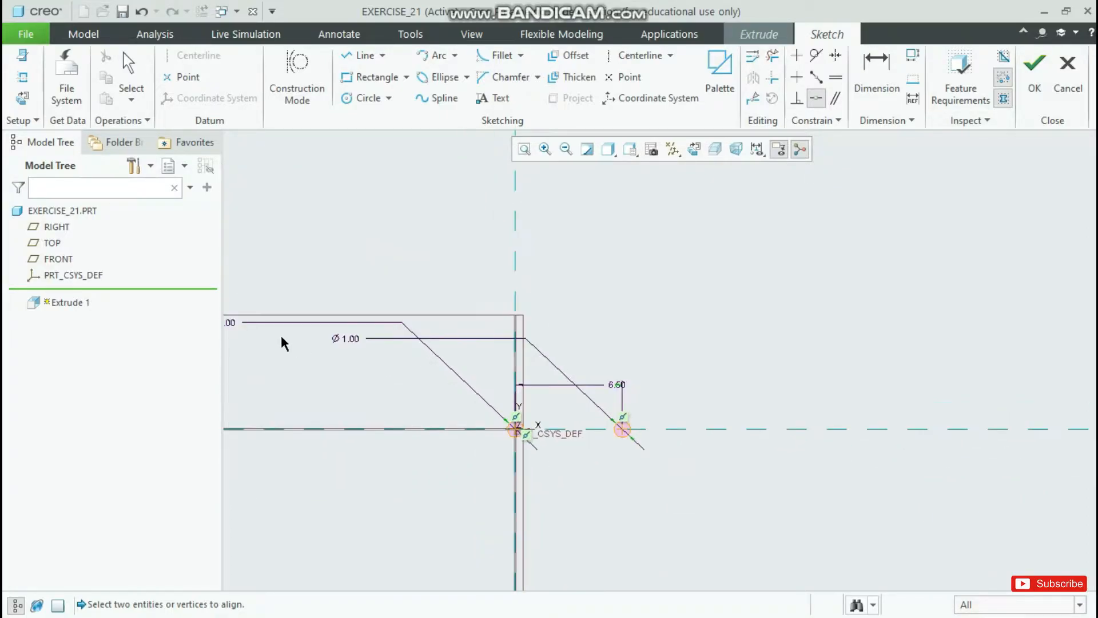
{"action": "middle_click", "coordinate": [248, 318]}
Reposition the two circle diameter dimensions and the centre distance dimension so they sit clear around the geometry.
{"action": "left_click_drag", "start_coordinate": [230, 323], "coordinate": [465, 407]}
{"action": "left_click_drag", "start_coordinate": [352, 343], "coordinate": [652, 397]}
{"action": "left_click_drag", "start_coordinate": [560, 387], "coordinate": [571, 391]}
{"action": "scroll", "coordinate": [628, 438], "scroll_direction": "down", "scroll_amount": 5}
{"action": "scroll", "coordinate": [379, 441], "scroll_direction": "up", "scroll_amount": 2}
{"action": "scroll", "coordinate": [300, 429], "scroll_direction": "up", "scroll_amount": 2}
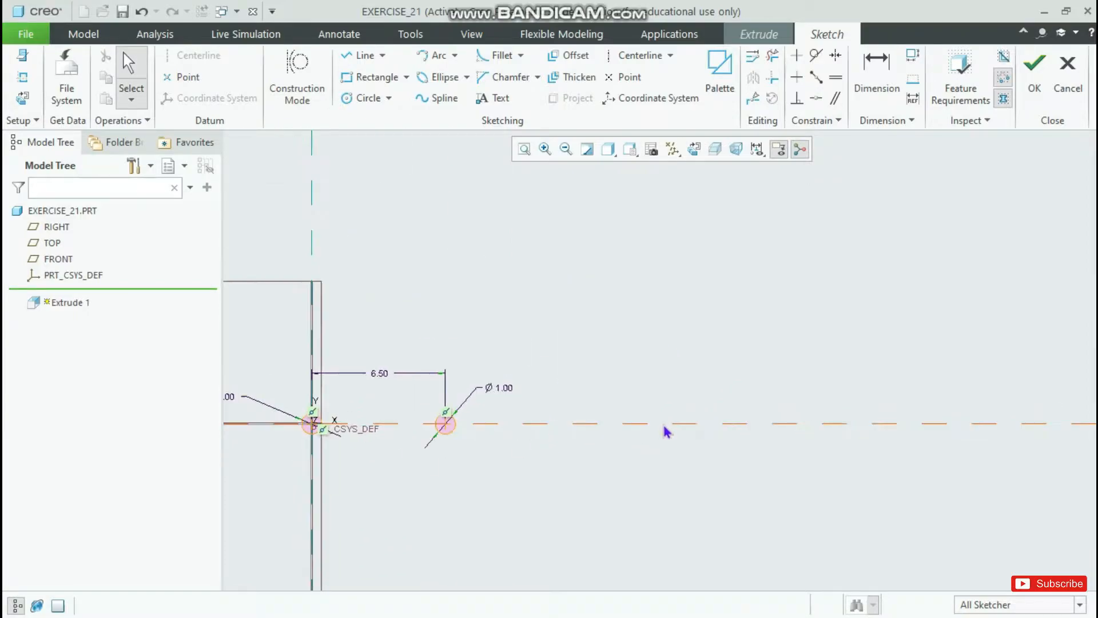
{"action": "scroll", "coordinate": [572, 429], "scroll_direction": "up", "scroll_amount": 3}
{"action": "scroll", "coordinate": [380, 427], "scroll_direction": "down", "scroll_amount": 3}
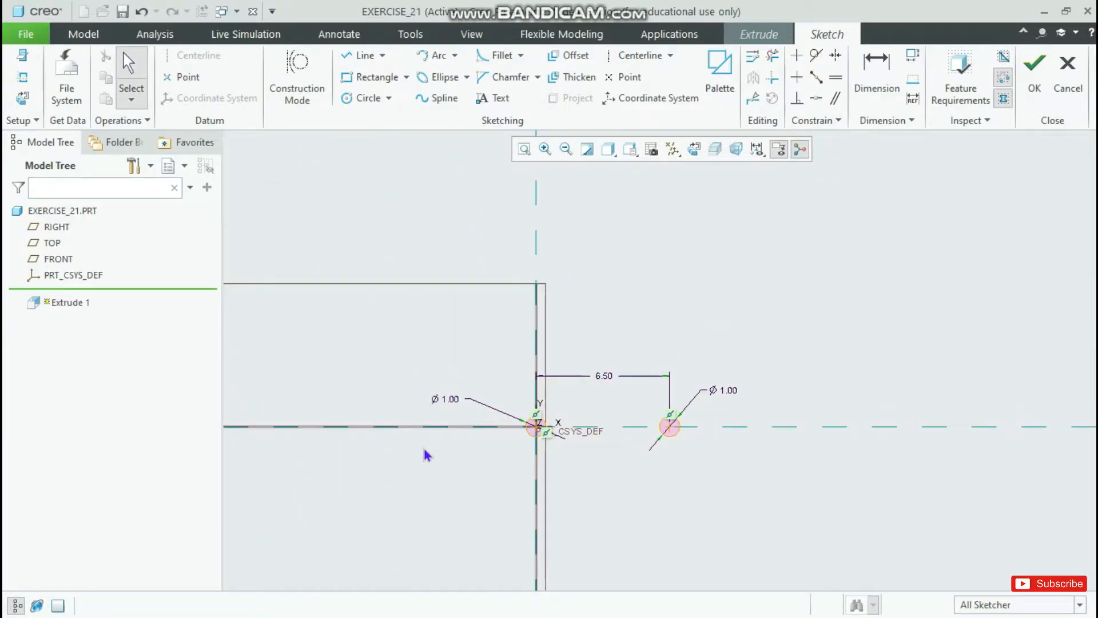
Add an outer circle concentric with the right circle and set its diameter to 2, per the drawing's R1.000.
{"action": "key", "text": "alt+Tab"}
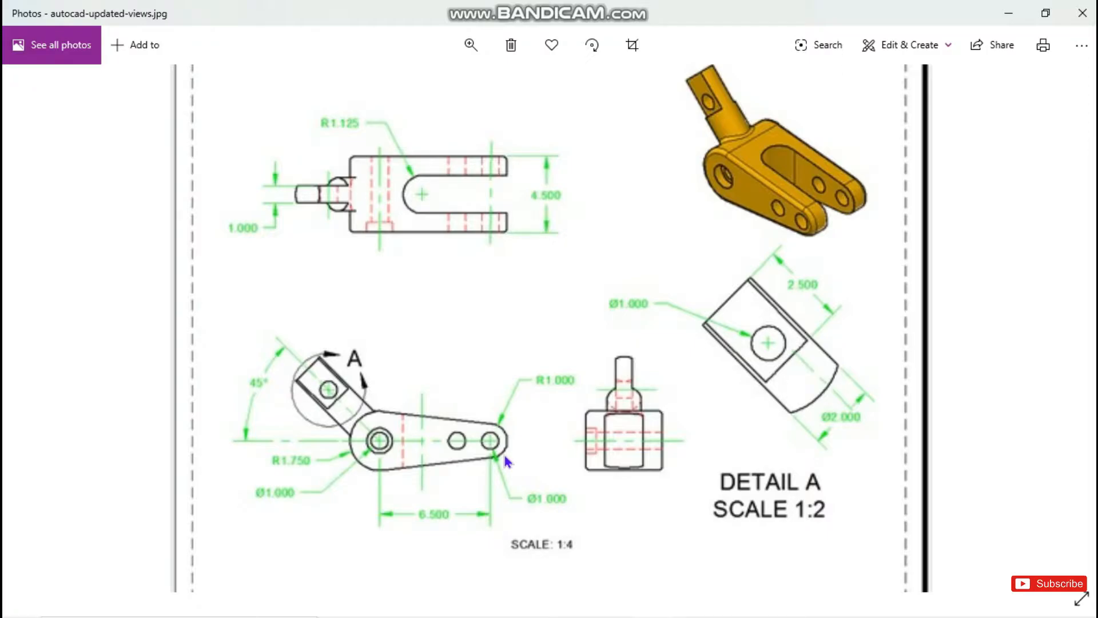
{"action": "key", "text": "alt+Tab"}
{"action": "left_click", "coordinate": [356, 98]}
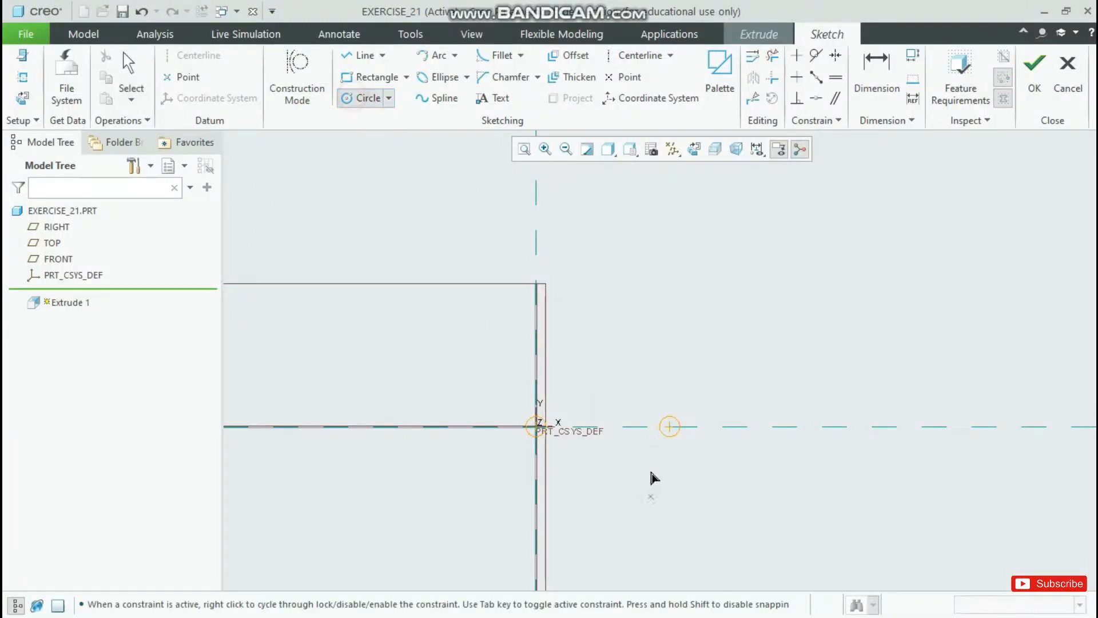
{"action": "left_click", "coordinate": [669, 426]}
{"action": "left_click", "coordinate": [675, 456]}
{"action": "middle_click", "coordinate": [658, 435]}
{"action": "double_click", "coordinate": [623, 400]}
{"action": "type", "text": "2"}
{"action": "key", "text": "Return"}
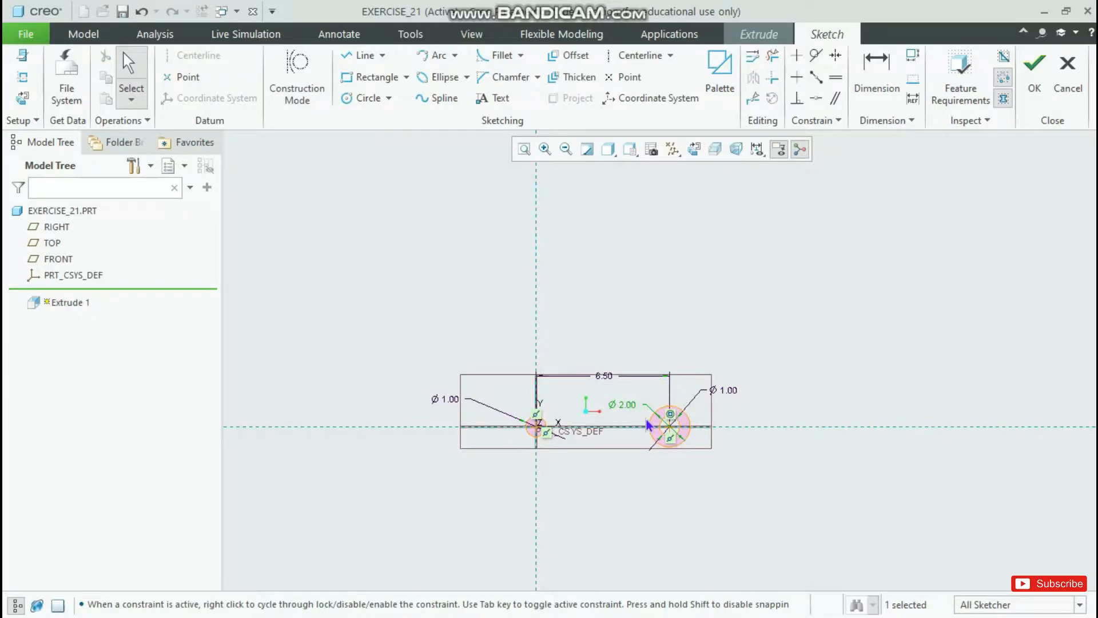
Add an outer circle concentric with the left circle and set its diameter to 3.5 (1.75*2), per the drawing's R1.750.
{"action": "key", "text": "alt+Tab"}
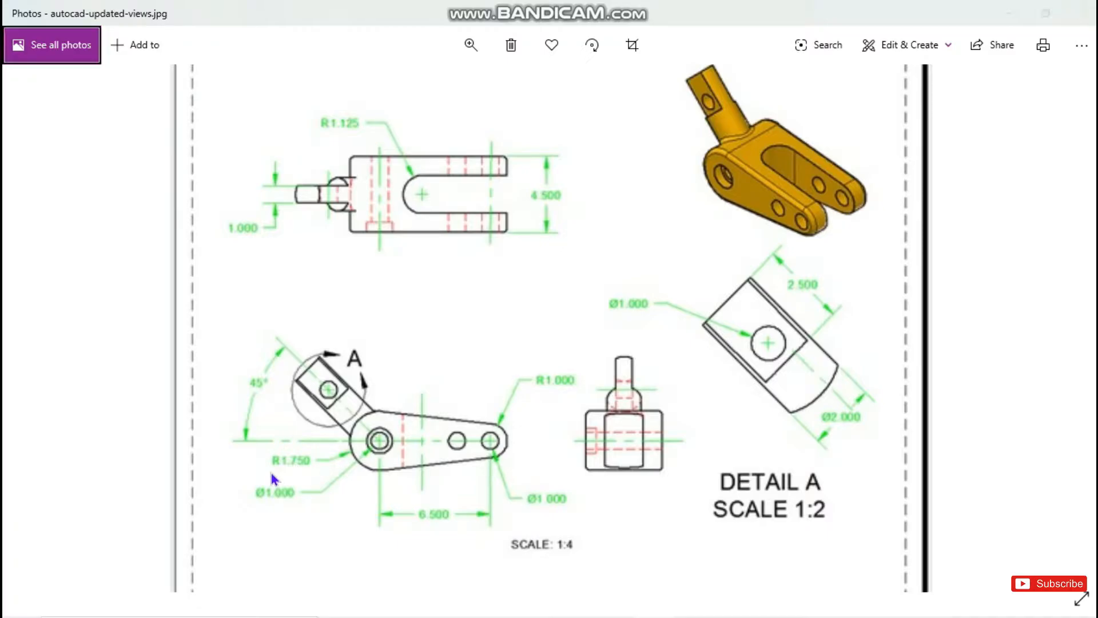
{"action": "key", "text": "alt+Tab"}
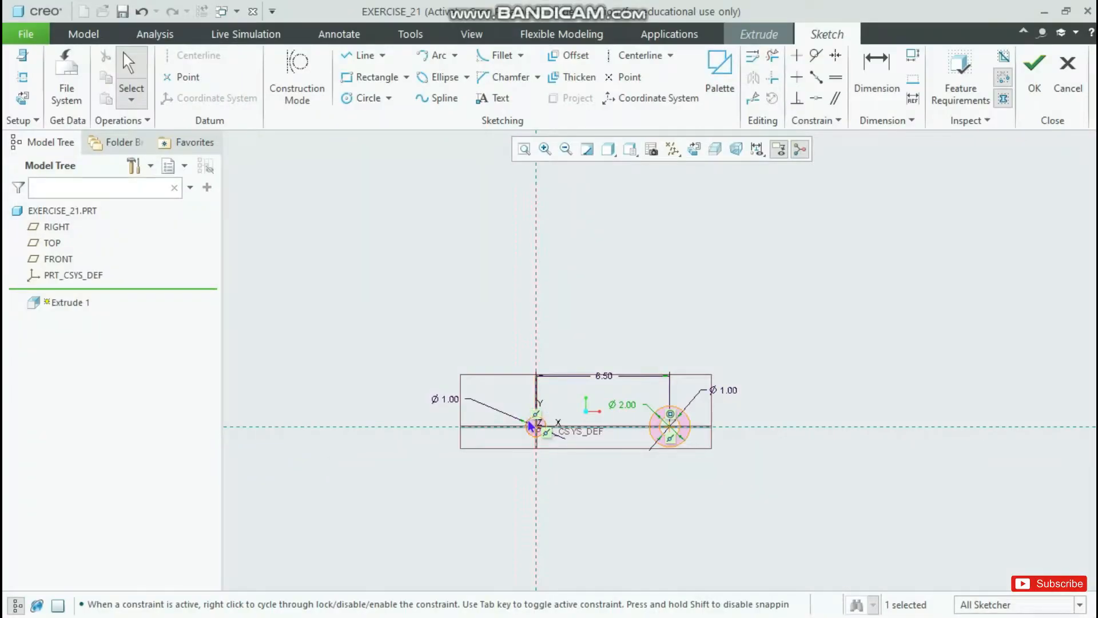
{"action": "left_click", "coordinate": [363, 98]}
{"action": "scroll", "coordinate": [466, 380], "scroll_direction": "up", "scroll_amount": 4}
{"action": "left_click", "coordinate": [620, 503]}
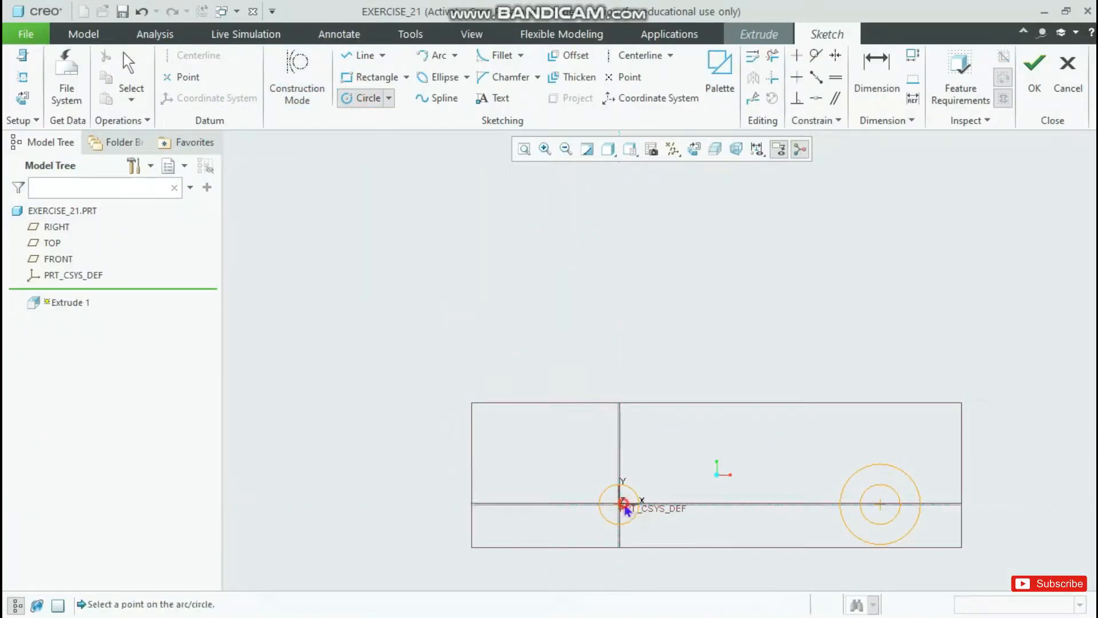
{"action": "left_click", "coordinate": [651, 544]}
{"action": "middle_click", "coordinate": [650, 544]}
{"action": "double_click", "coordinate": [552, 461]}
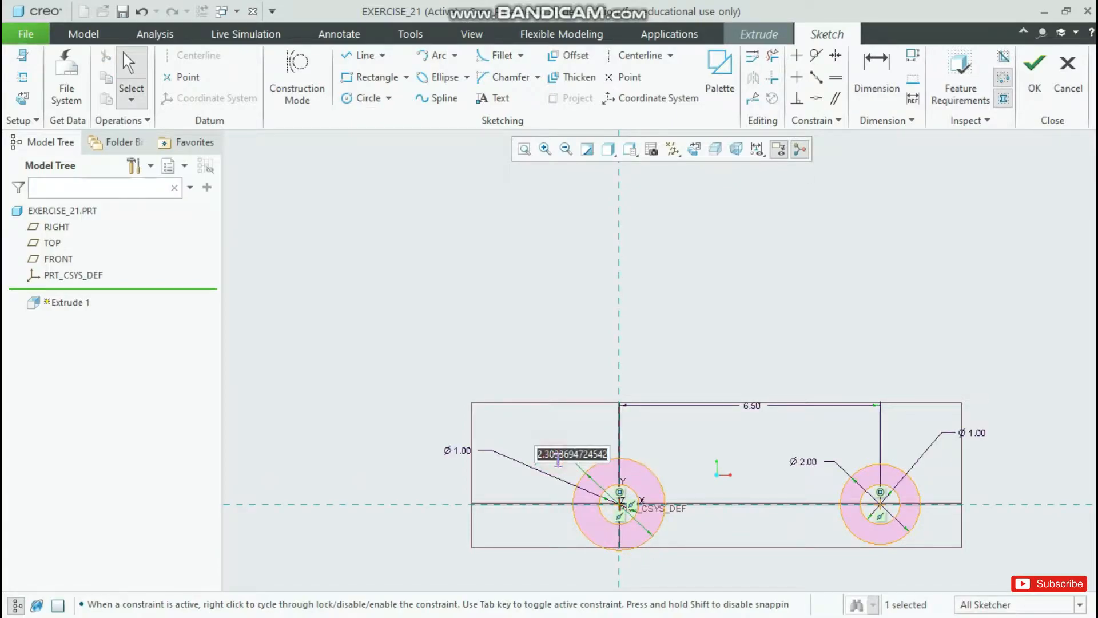
{"action": "type", "text": "1.75*2"}
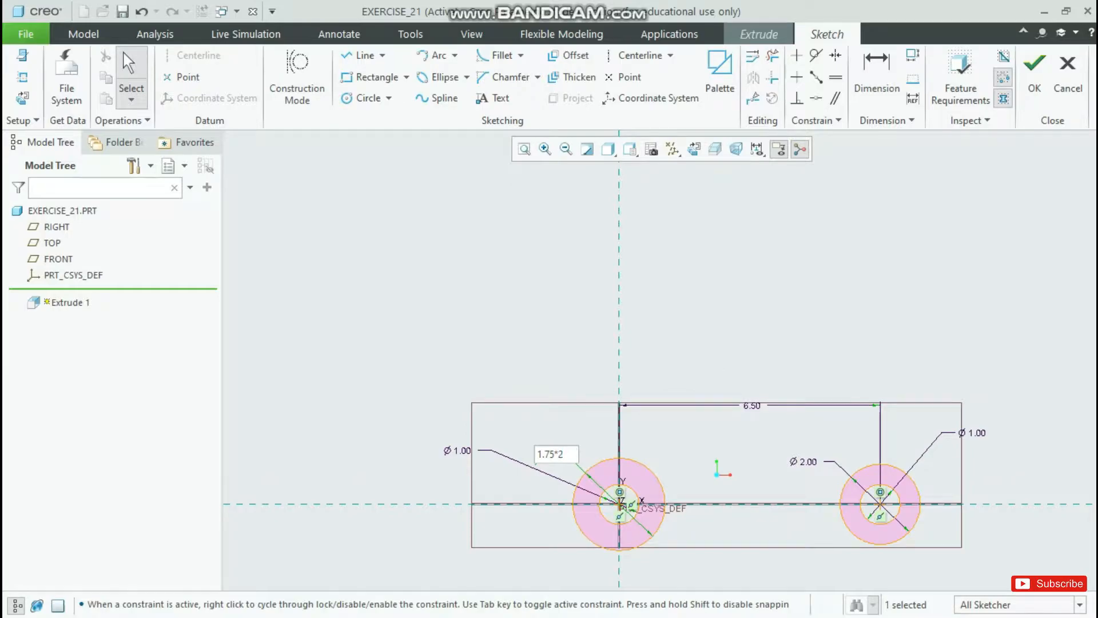
{"action": "key", "text": "Return"}
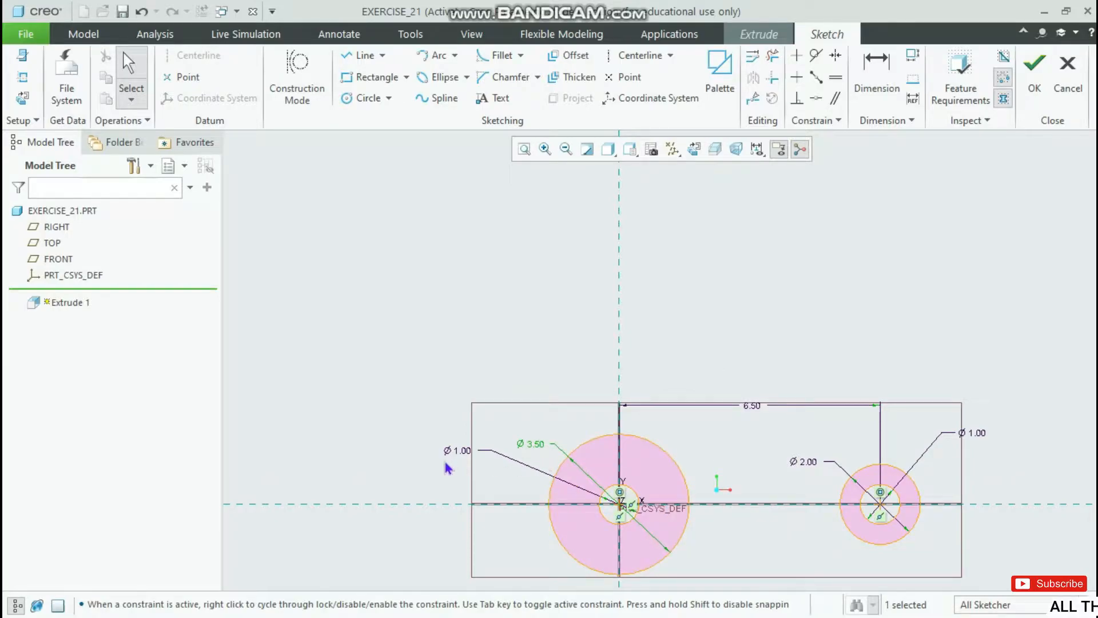
Draw the upper slanted line tangent to the outer circles, from the large left one to the small right one, following the reference drawing.
{"action": "key", "text": "alt+Tab"}
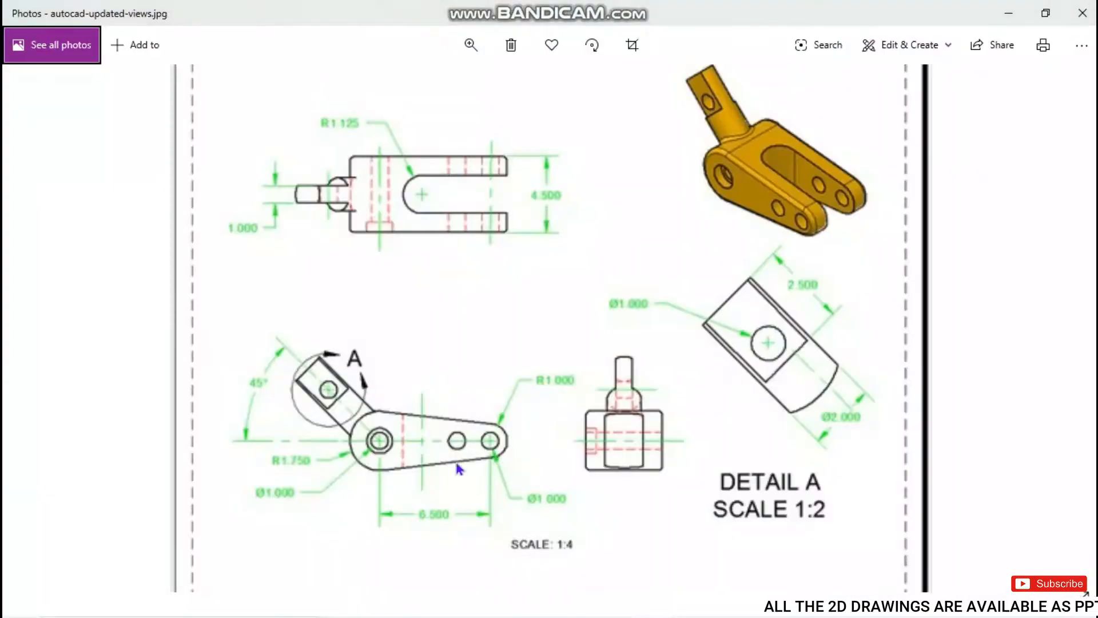
{"action": "key", "text": "alt+Tab"}
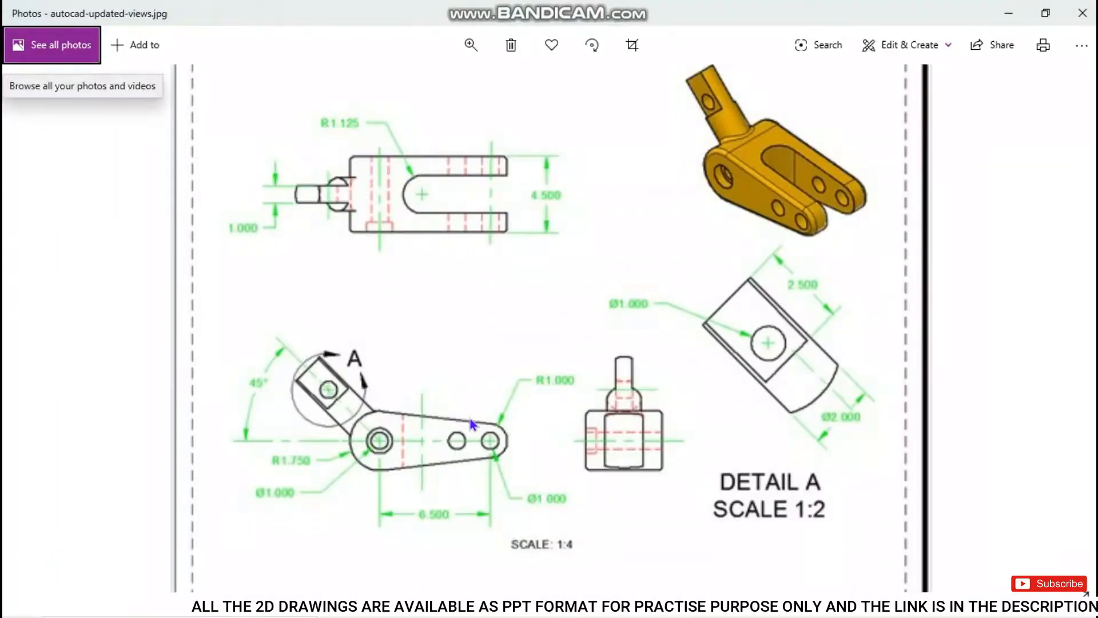
{"action": "key", "text": "alt+Tab"}
{"action": "left_click", "coordinate": [359, 54]}
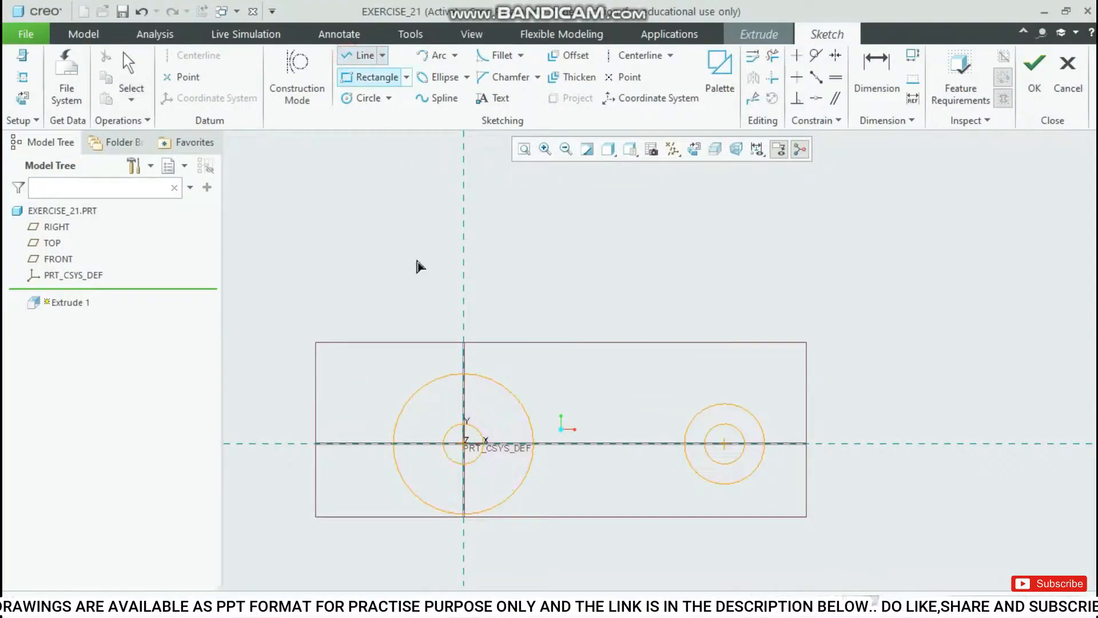
{"action": "key", "text": "alt+Tab"}
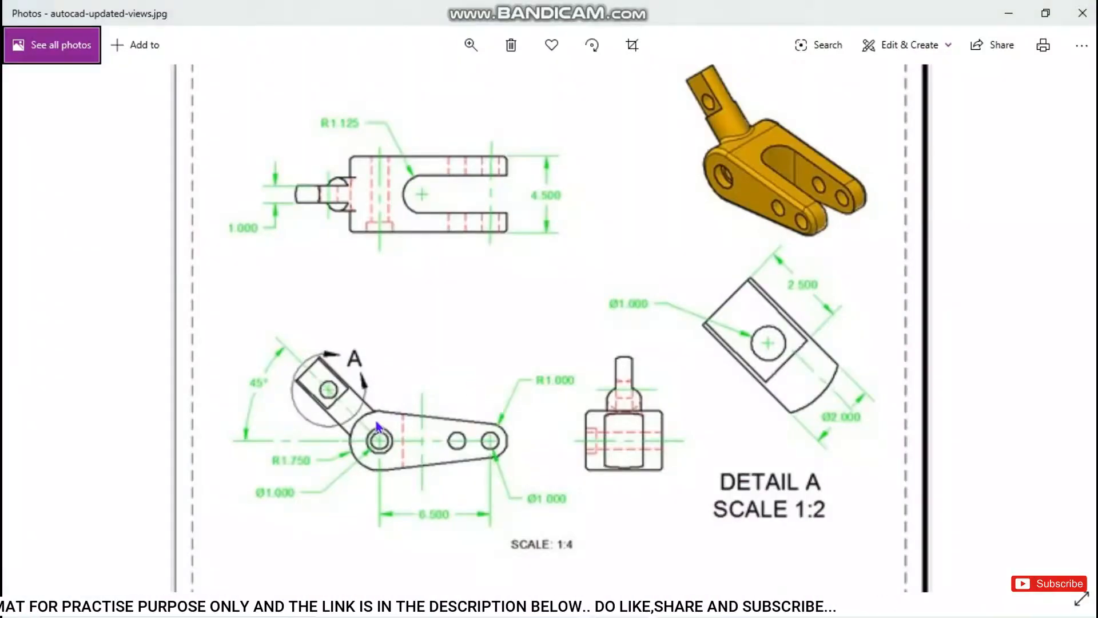
{"action": "key", "text": "alt+Tab"}
{"action": "left_click", "coordinate": [479, 378]}
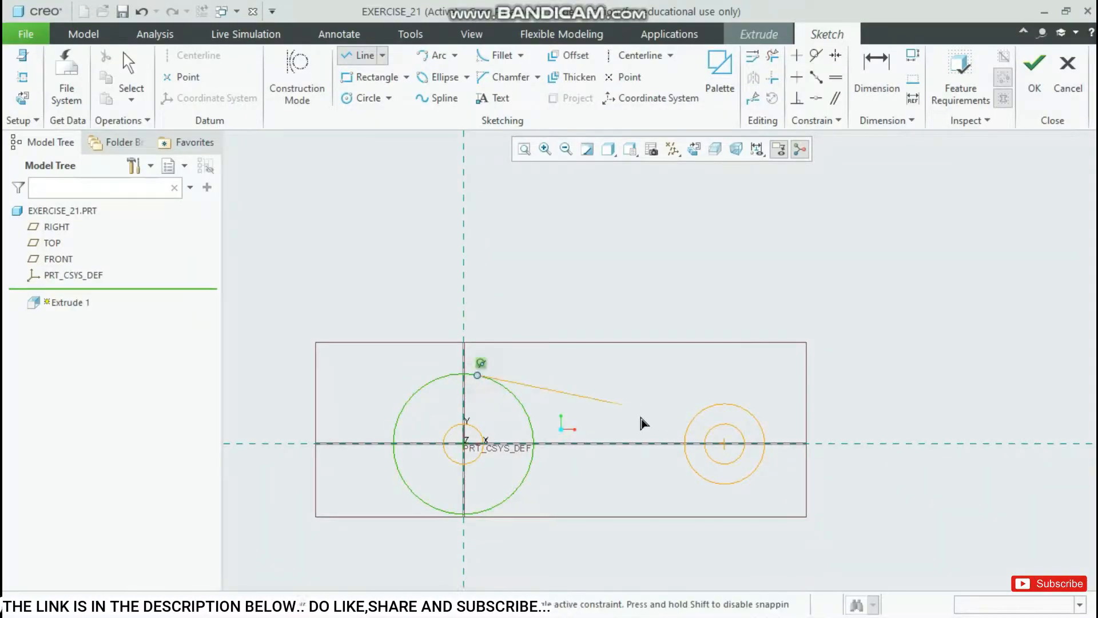
{"action": "scroll", "coordinate": [722, 411], "scroll_direction": "up", "scroll_amount": 3}
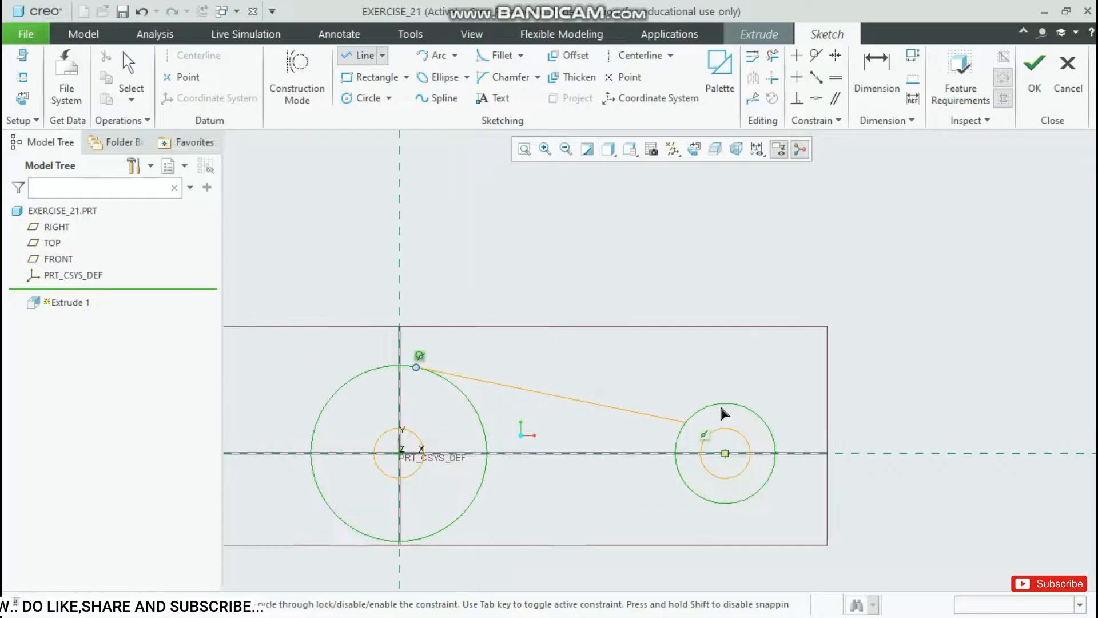
{"action": "left_click", "coordinate": [731, 402]}
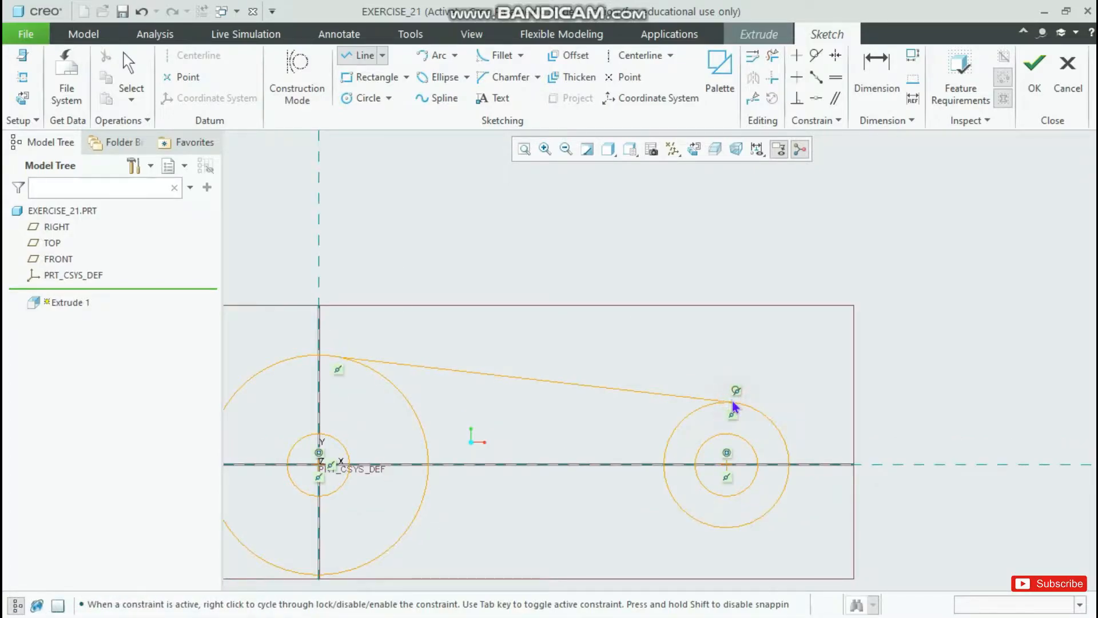
{"action": "middle_click", "coordinate": [732, 405]}
{"action": "middle_click", "coordinate": [731, 405]}
{"action": "scroll", "coordinate": [600, 390], "scroll_direction": "down", "scroll_amount": 3}
Draw the lower slanted line from the underside of the right outer circle to the underside of the left outer circle.
{"action": "left_click", "coordinate": [362, 55]}
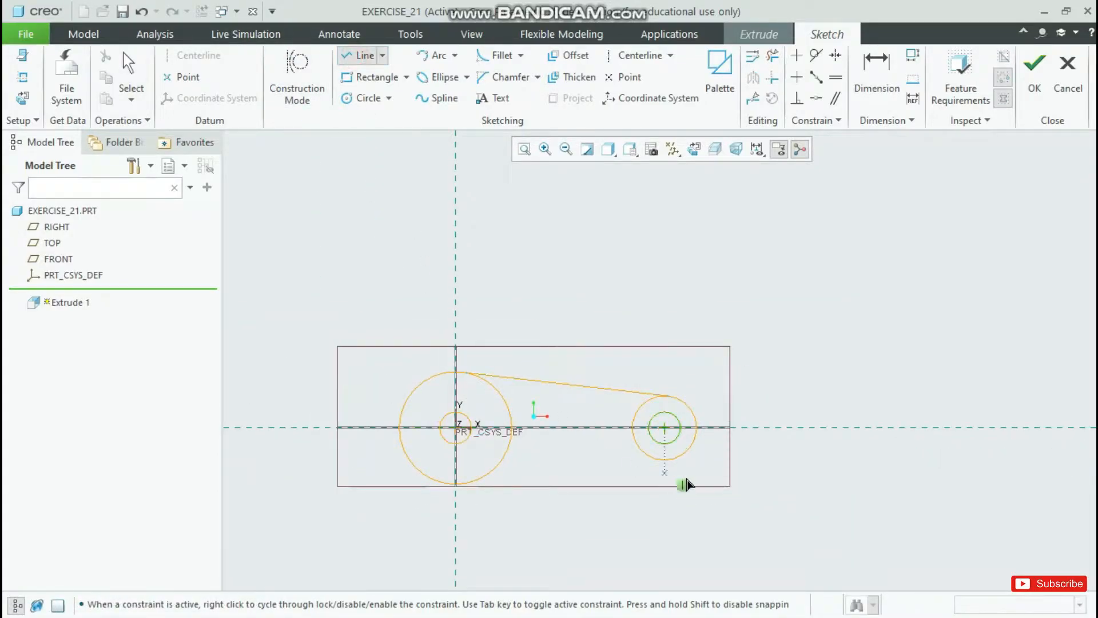
{"action": "scroll", "coordinate": [684, 477], "scroll_direction": "up", "scroll_amount": 2}
{"action": "left_click", "coordinate": [638, 451]}
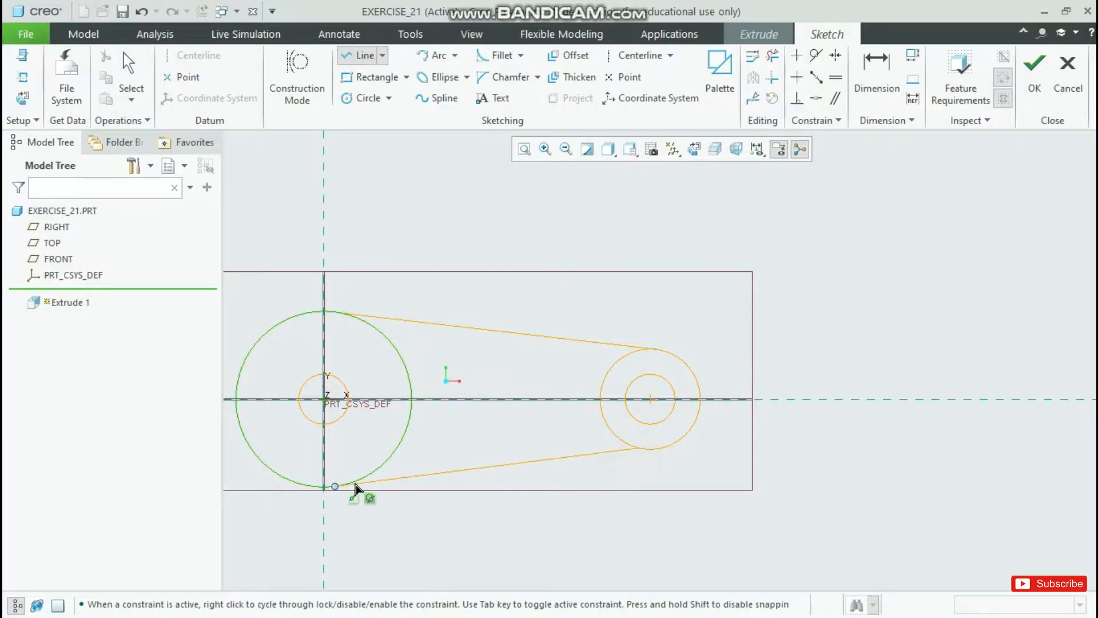
{"action": "left_click", "coordinate": [355, 484]}
{"action": "middle_click", "coordinate": [355, 484]}
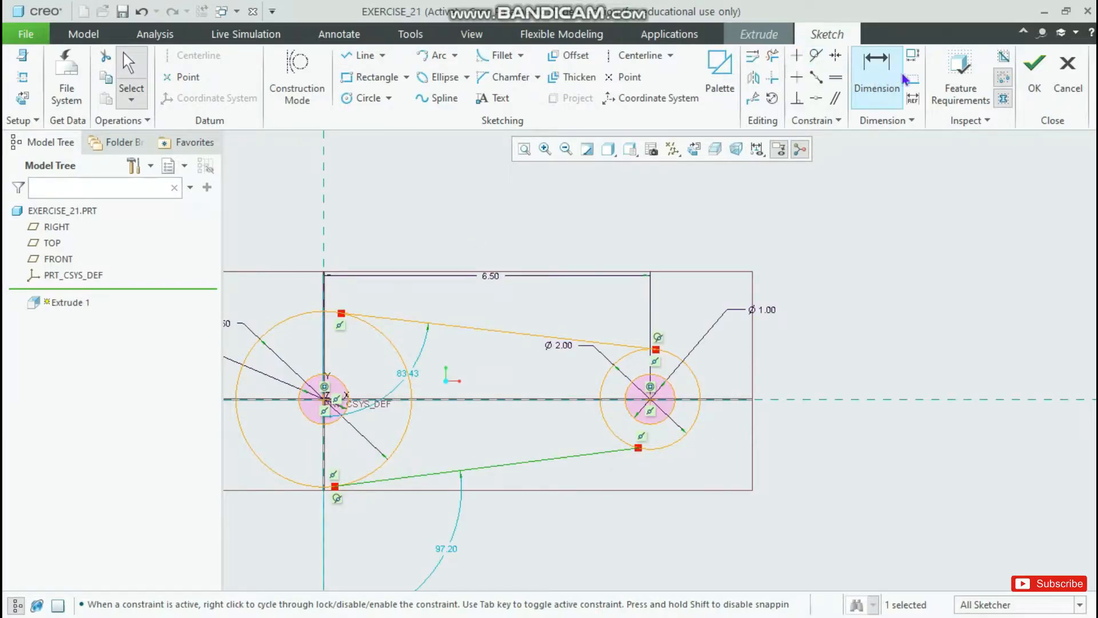
Trim away the inner arcs of both outer circles between the slanted lines, leaving a closed tapered outline.
{"action": "left_click", "coordinate": [773, 56]}
{"action": "left_click_drag", "start_coordinate": [572, 372], "coordinate": [610, 389]}
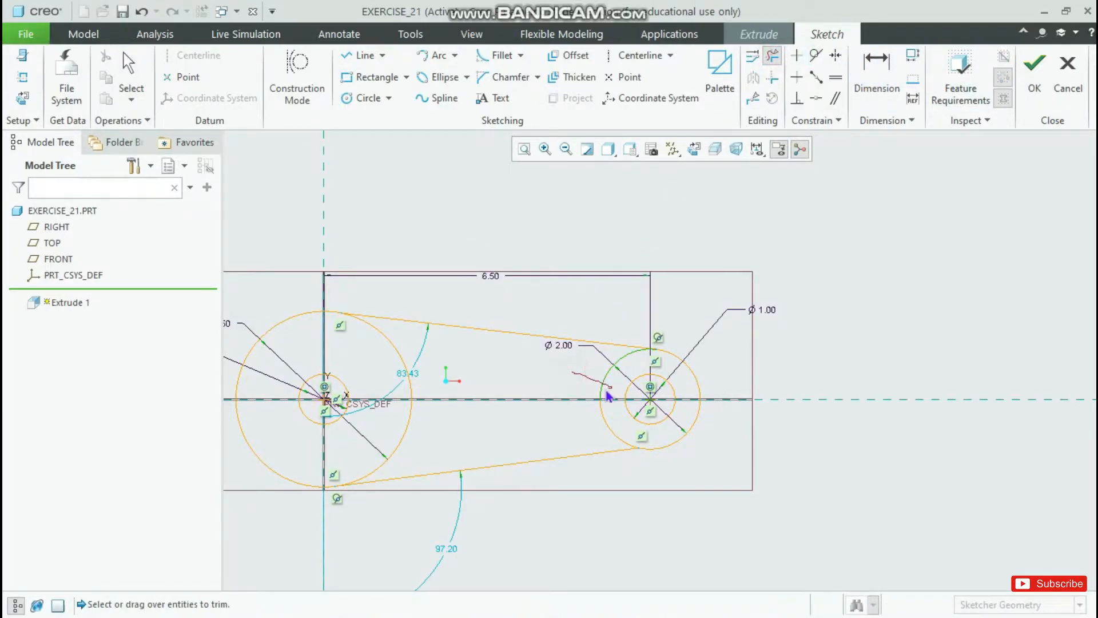
{"action": "left_click_drag", "start_coordinate": [387, 373], "coordinate": [471, 394]}
{"action": "middle_click", "coordinate": [469, 391]}
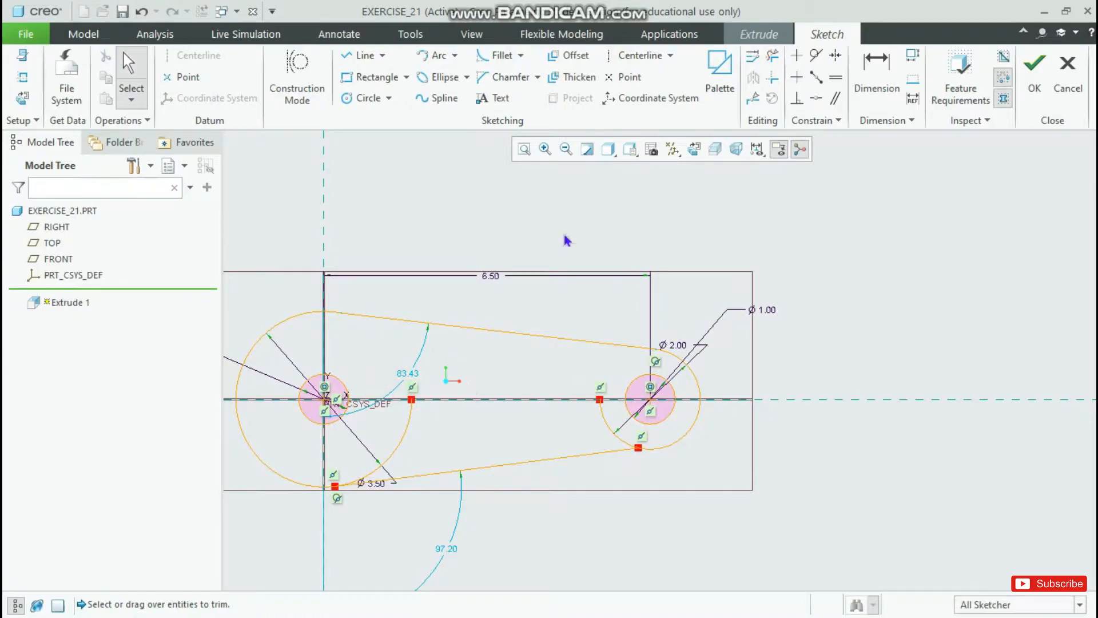
{"action": "left_click", "coordinate": [772, 56]}
{"action": "left_click_drag", "start_coordinate": [578, 389], "coordinate": [624, 428]}
{"action": "left_click_drag", "start_coordinate": [399, 428], "coordinate": [436, 429]}
{"action": "middle_click", "coordinate": [436, 428]}
Add the middle hole circle on the horizontal axis, just left of the right hole, and set its diameter to 1.
{"action": "key", "text": "alt+Tab"}
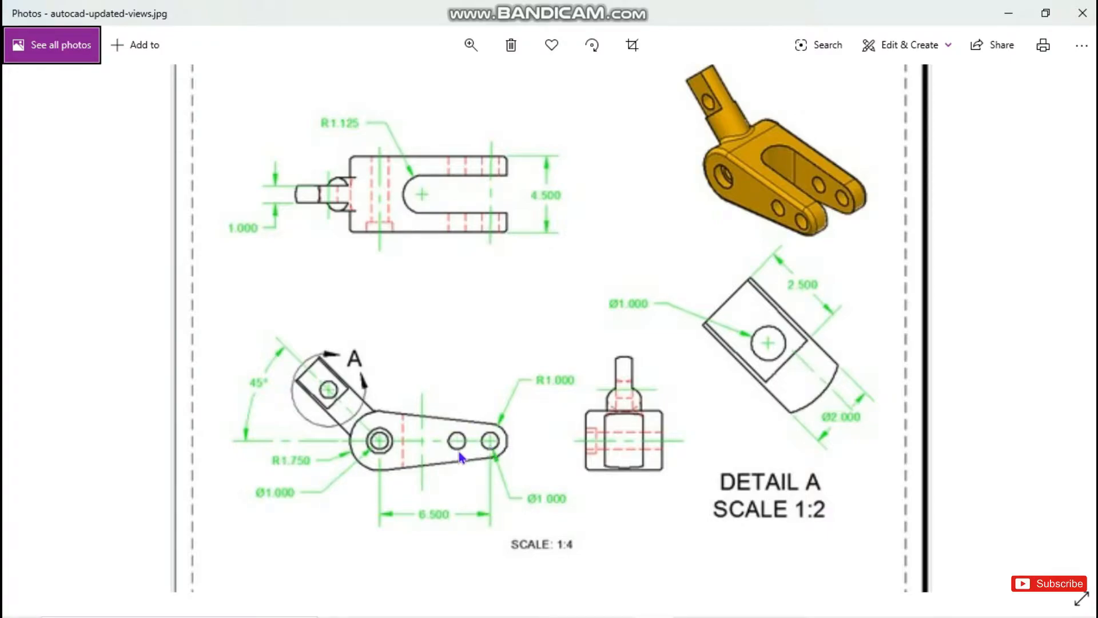
{"action": "key", "text": "alt+Tab"}
{"action": "left_click", "coordinate": [357, 98]}
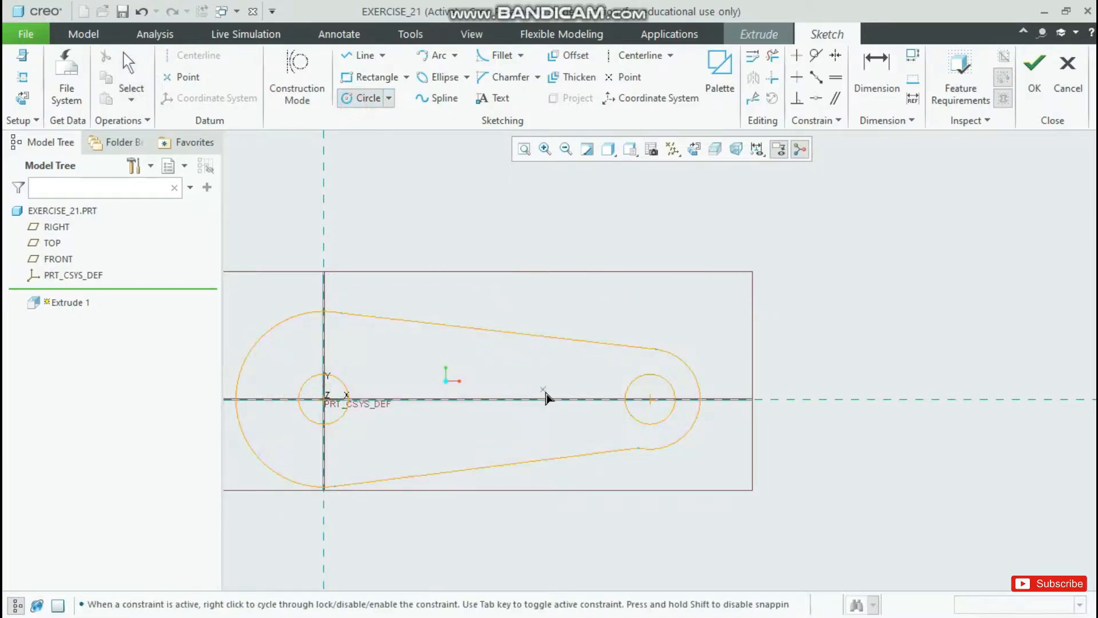
{"action": "left_click", "coordinate": [549, 398]}
{"action": "left_click", "coordinate": [549, 412]}
{"action": "middle_click", "coordinate": [547, 417]}
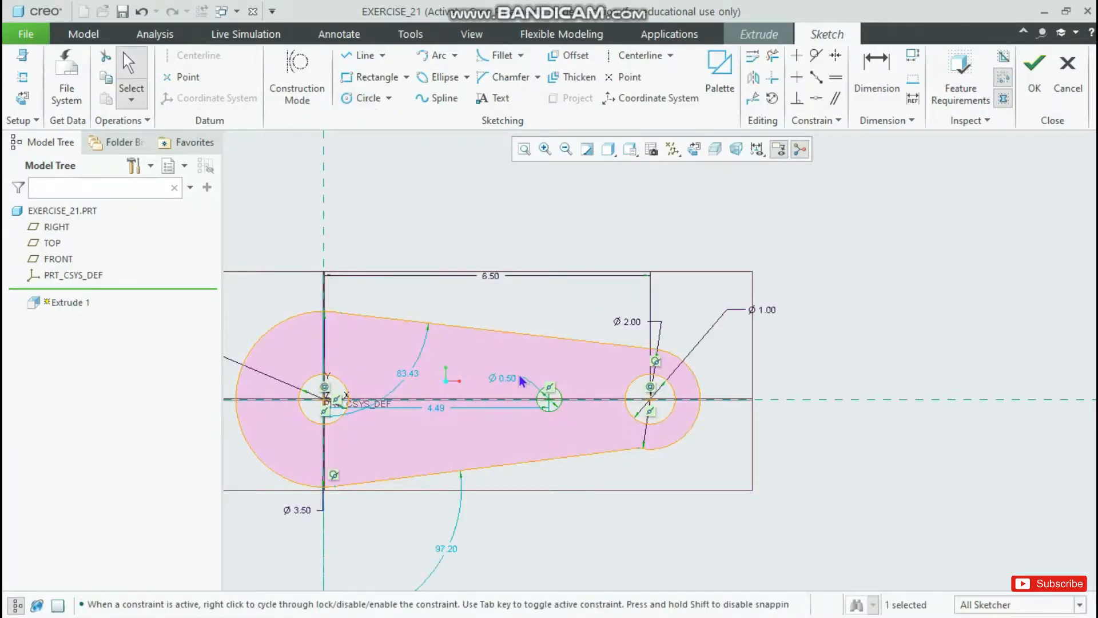
{"action": "double_click", "coordinate": [508, 376]}
{"action": "type", "text": "1."}
{"action": "key", "text": "Return"}
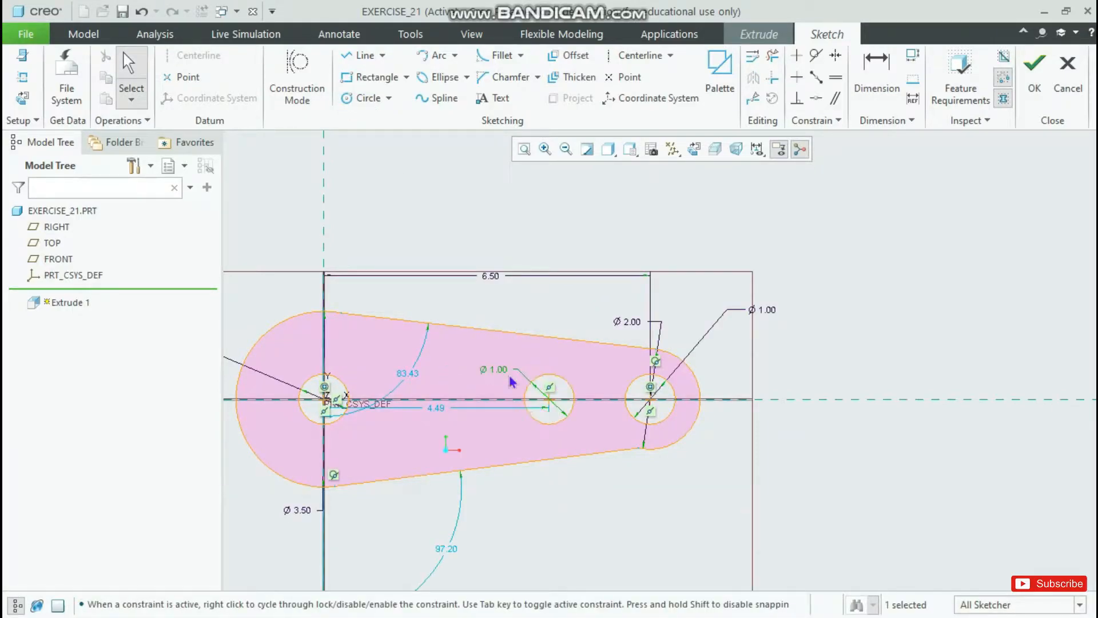
Check the outline's lower right junction against the reference drawing and delete the lower slanted line.
{"action": "key", "text": "alt+Tab"}
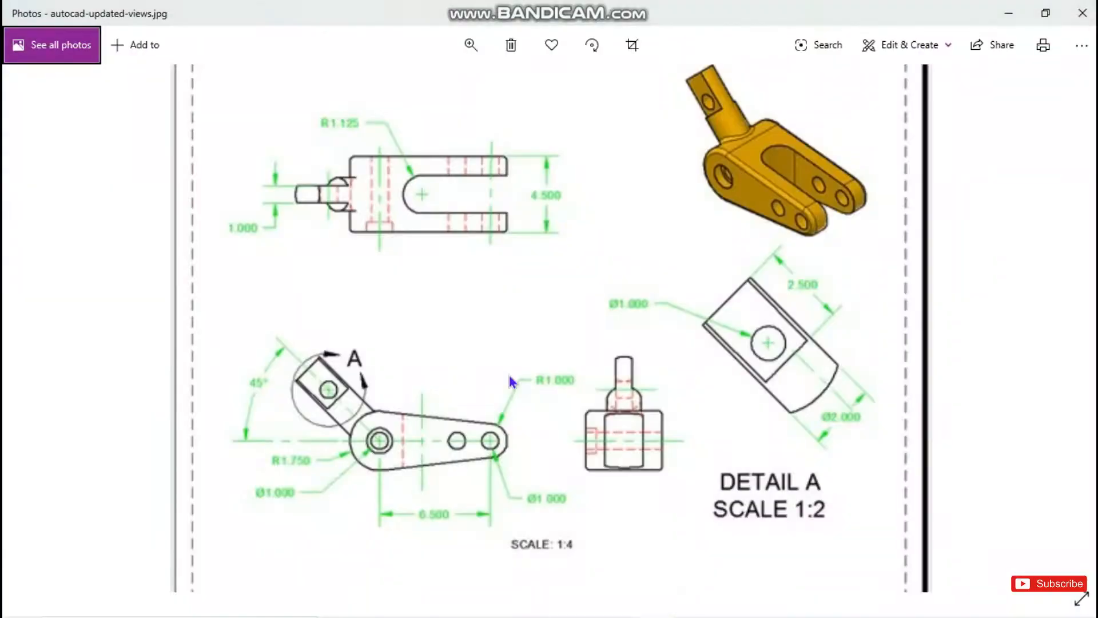
{"action": "key", "text": "alt+Tab"}
{"action": "scroll", "coordinate": [640, 442], "scroll_direction": "up", "scroll_amount": 1}
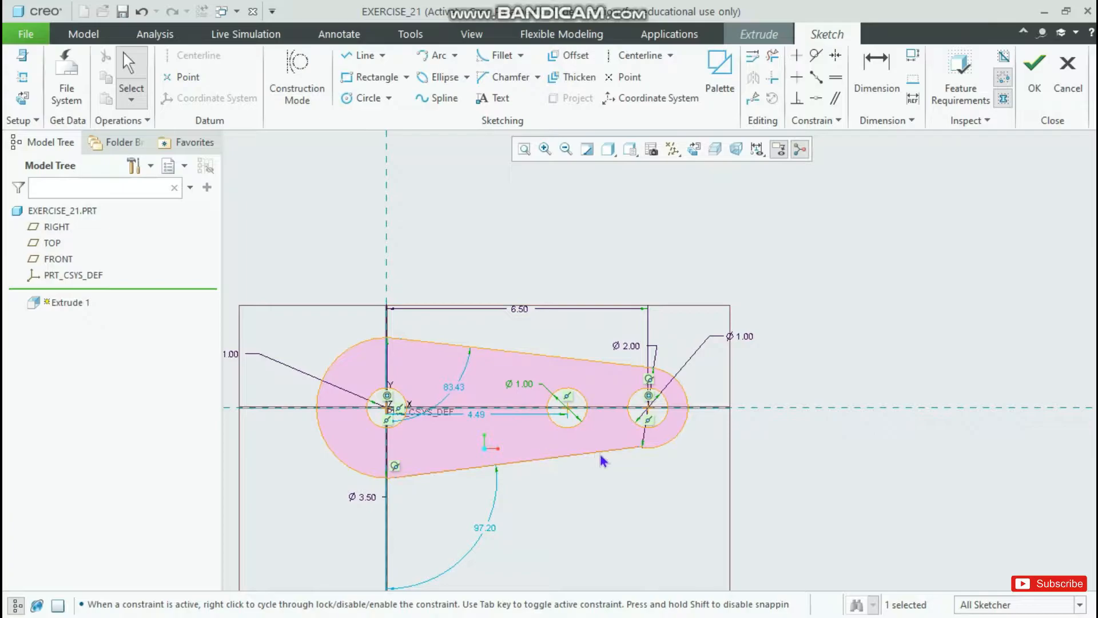
{"action": "scroll", "coordinate": [639, 448], "scroll_direction": "down", "scroll_amount": 4}
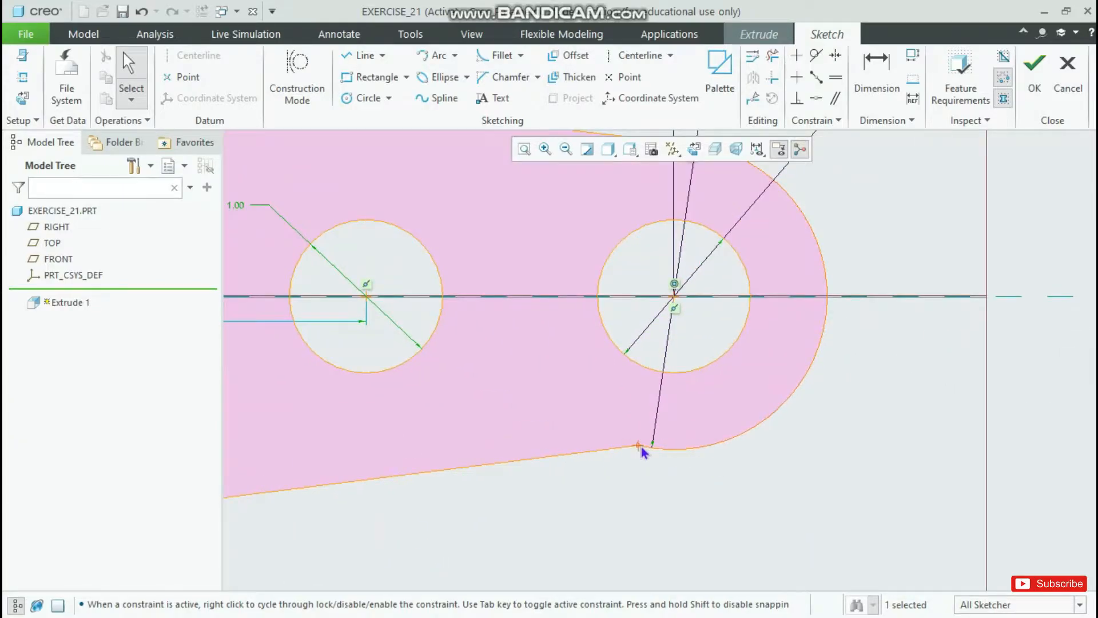
{"action": "scroll", "coordinate": [623, 457], "scroll_direction": "up", "scroll_amount": 4}
{"action": "scroll", "coordinate": [520, 452], "scroll_direction": "down", "scroll_amount": 2}
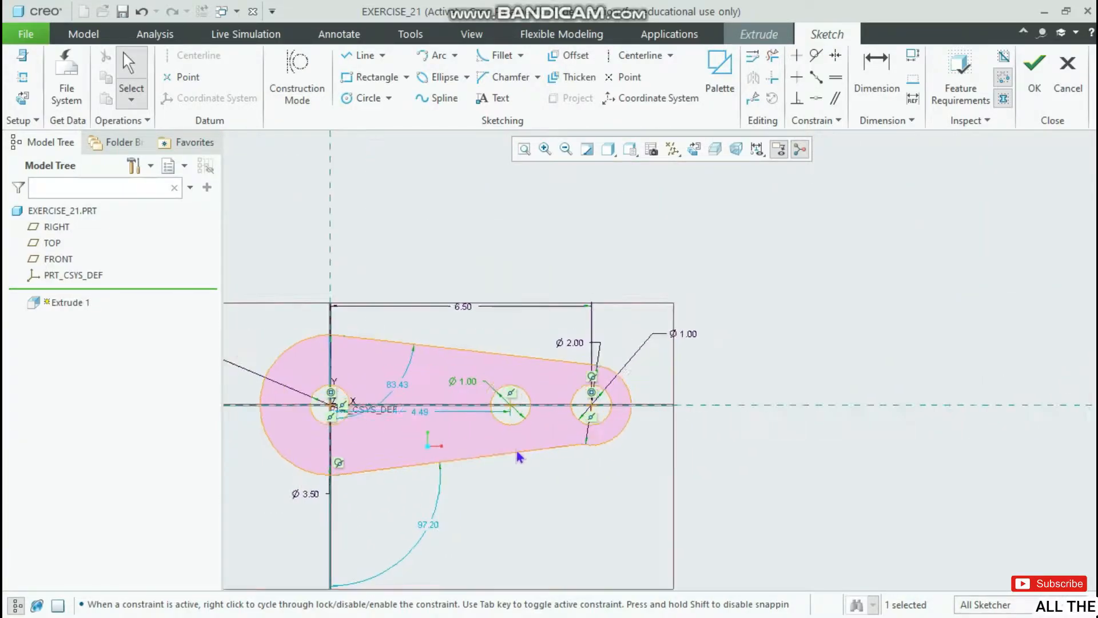
{"action": "left_click", "coordinate": [523, 452]}
{"action": "key", "text": "Delete"}
{"action": "key", "text": "l"}
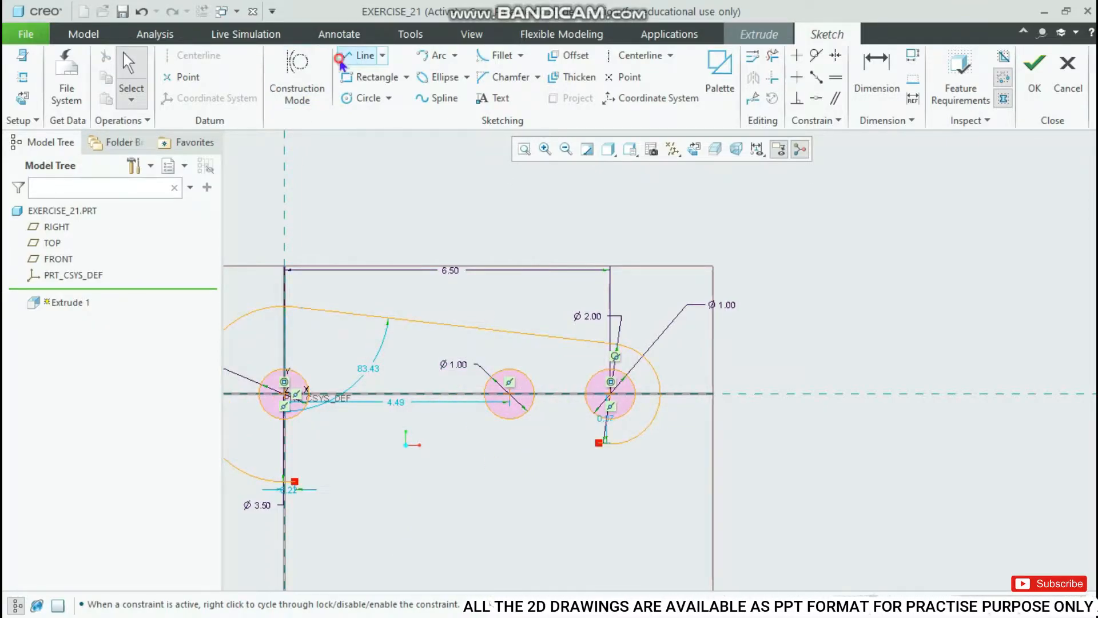
{"action": "left_click", "coordinate": [295, 481]}
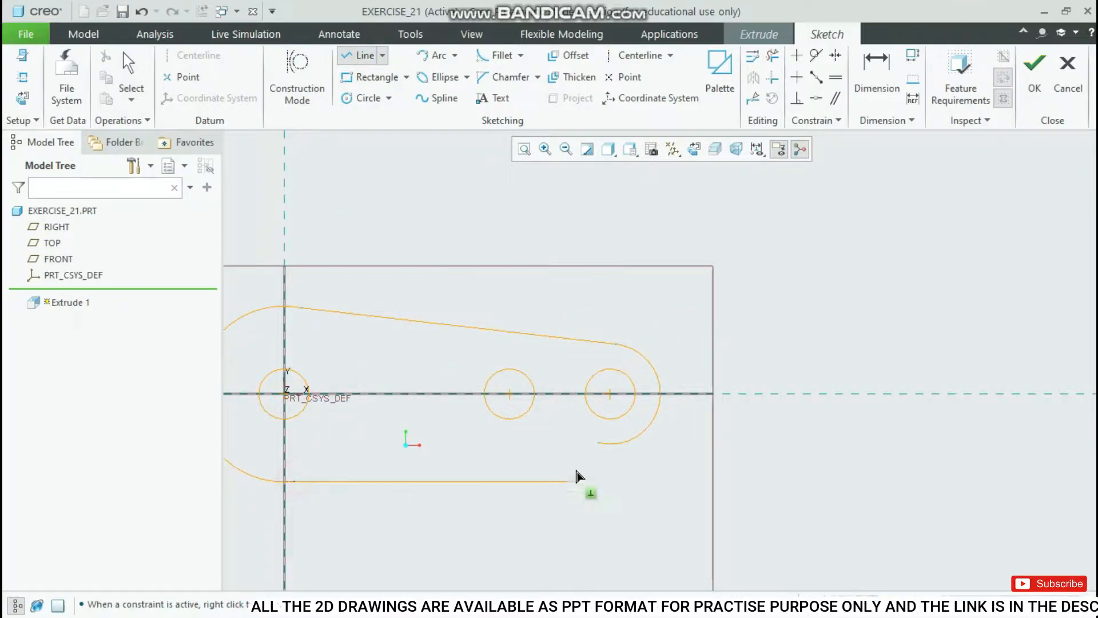
{"action": "middle_click", "coordinate": [614, 437]}
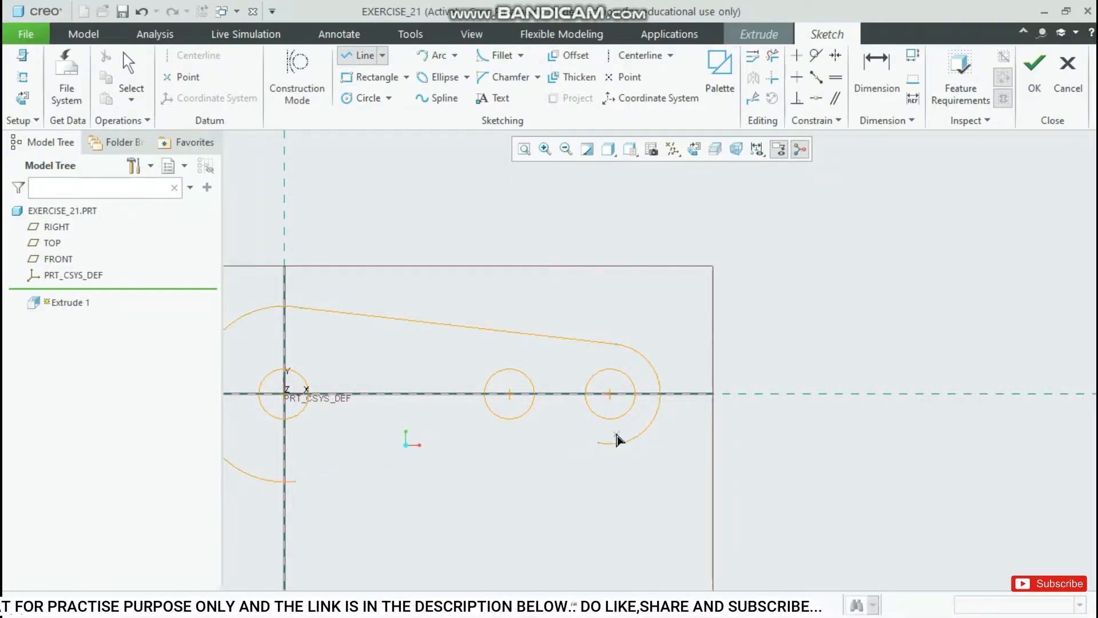
{"action": "left_click", "coordinate": [366, 99]}
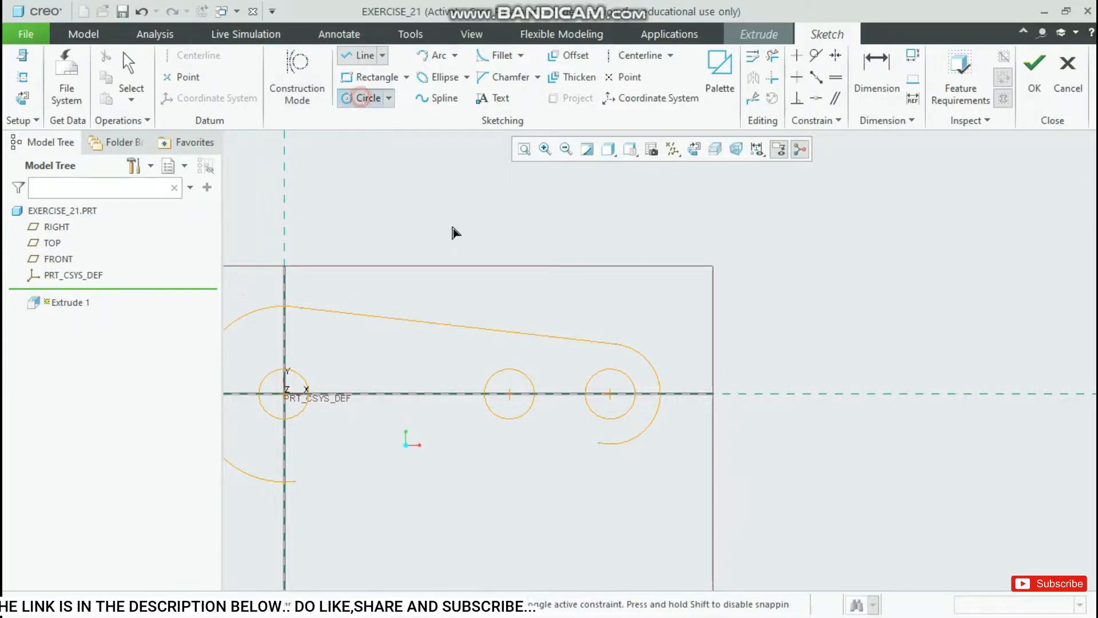
{"action": "middle_click", "coordinate": [674, 441]}
Replace the right end arc with a full circle concentric with the right hole and set its diameter to 2.
{"action": "left_click", "coordinate": [660, 411]}
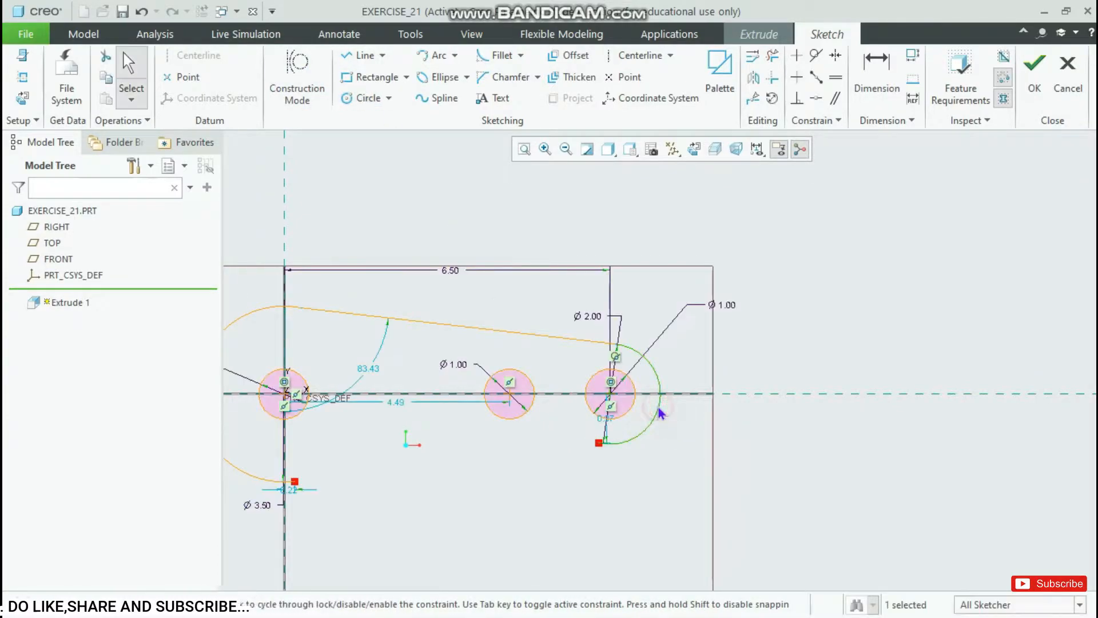
{"action": "key", "text": "Delete"}
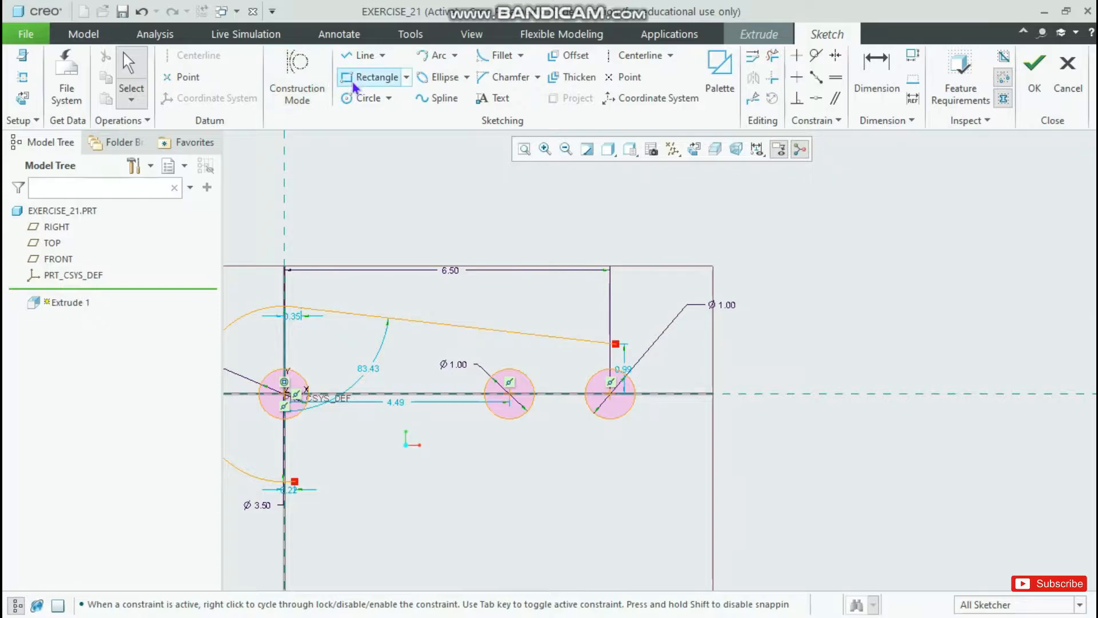
{"action": "left_click", "coordinate": [360, 99]}
{"action": "left_click", "coordinate": [610, 394]}
{"action": "left_click", "coordinate": [624, 430]}
{"action": "middle_click", "coordinate": [623, 430]}
{"action": "double_click", "coordinate": [549, 354]}
{"action": "type", "text": "2"}
{"action": "key", "text": "Return"}
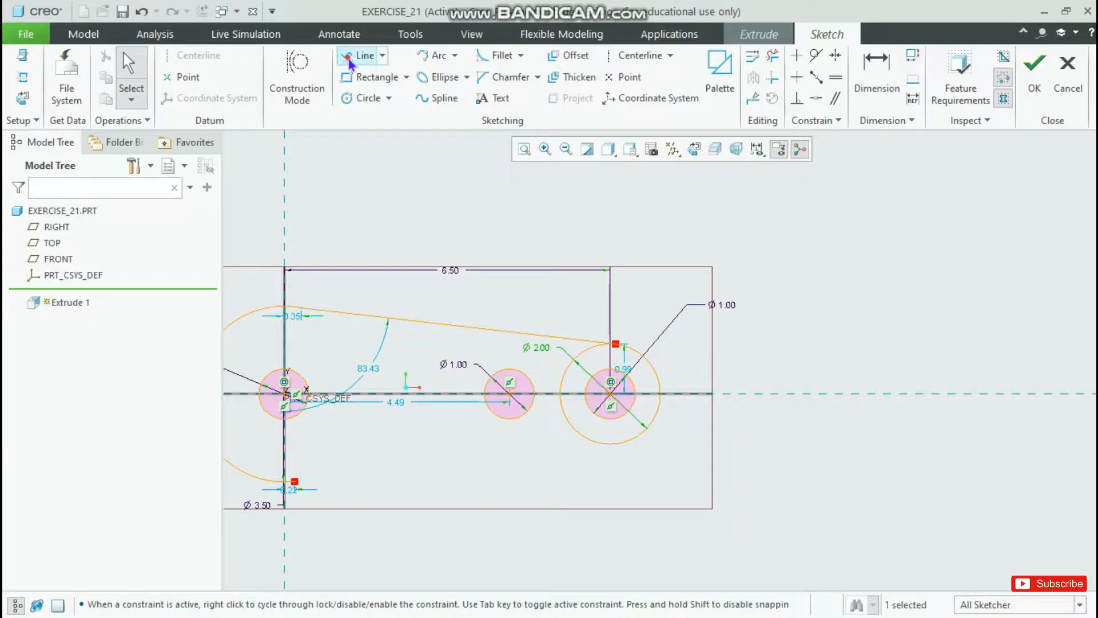
Redraw the lower slanted line from the underside of the right outer circle to the lower end of the left arc.
{"action": "left_click", "coordinate": [349, 56]}
{"action": "left_click", "coordinate": [639, 441]}
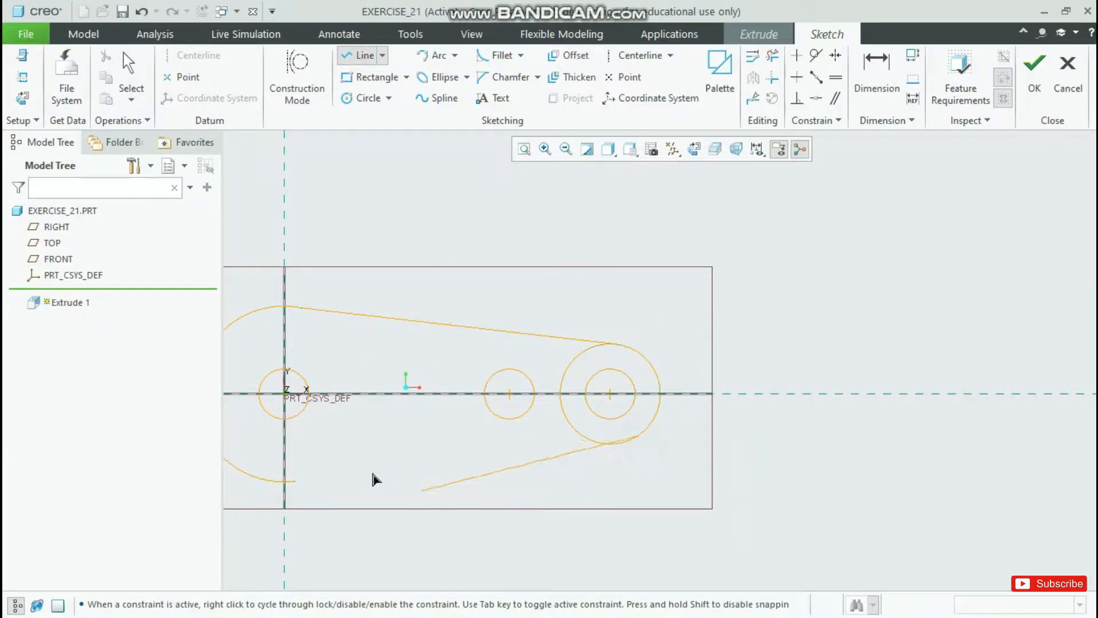
{"action": "left_click", "coordinate": [301, 481]}
{"action": "middle_click", "coordinate": [301, 477]}
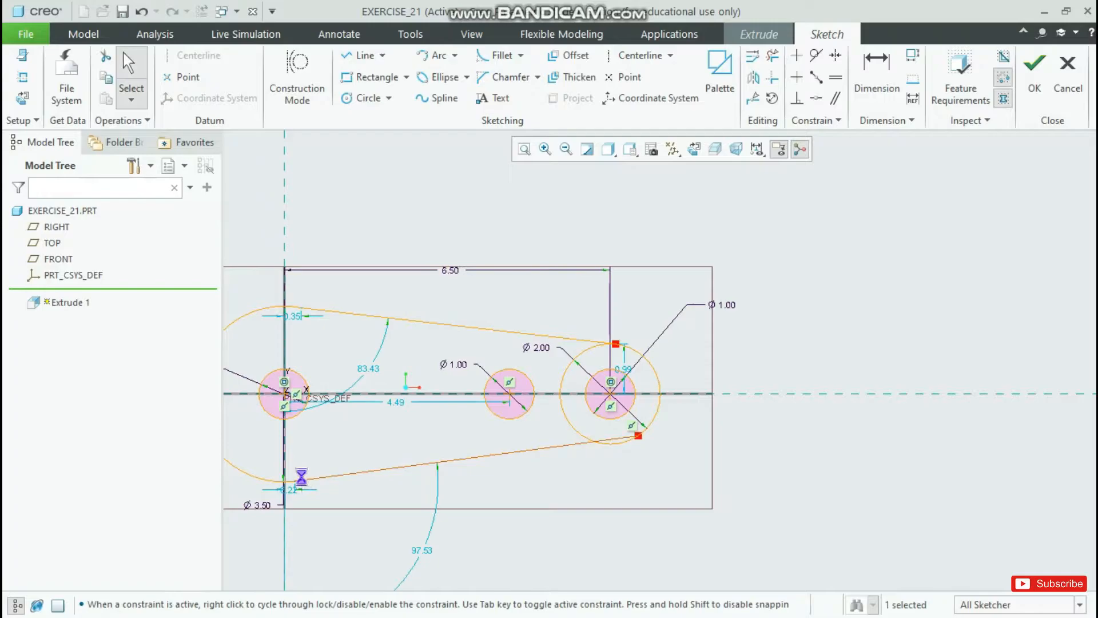
Undo the lower slanted line and redraw it from the bottom of the right outer circle to the lower end of the left arc.
{"action": "key", "text": "ctrl+z"}
{"action": "left_click", "coordinate": [356, 55]}
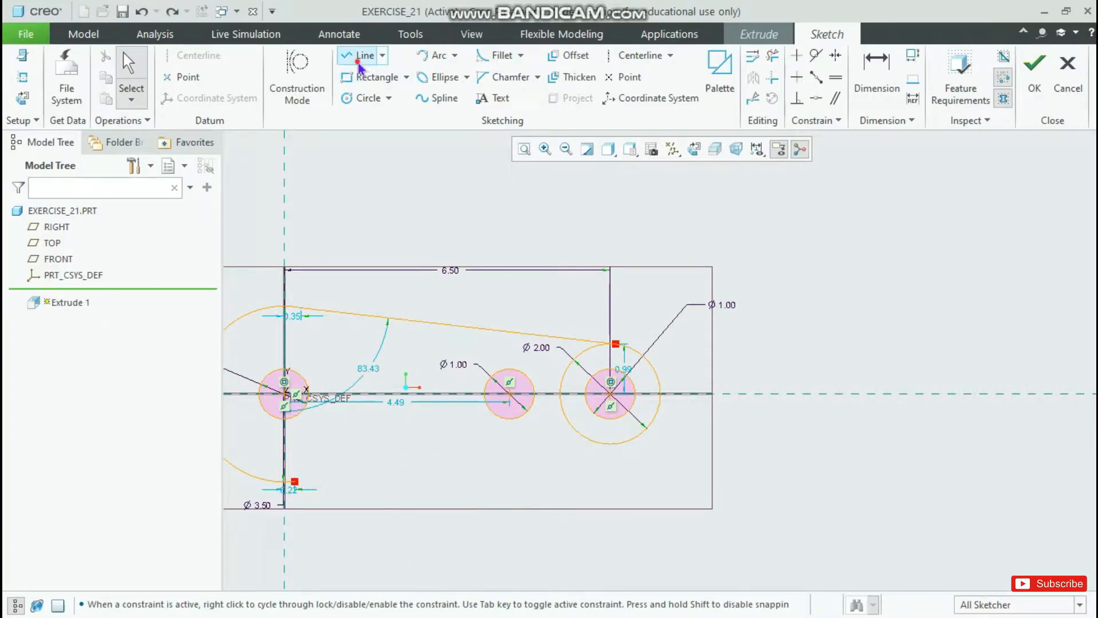
{"action": "left_click", "coordinate": [593, 460]}
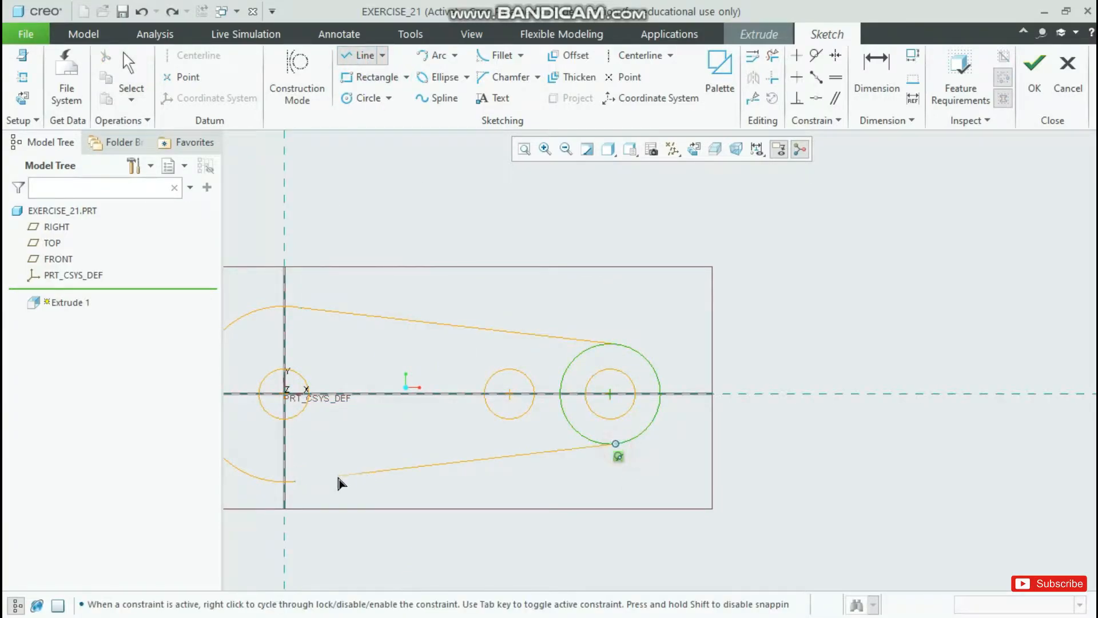
{"action": "left_click", "coordinate": [301, 482]}
{"action": "middle_click", "coordinate": [303, 482]}
{"action": "middle_click", "coordinate": [424, 330]}
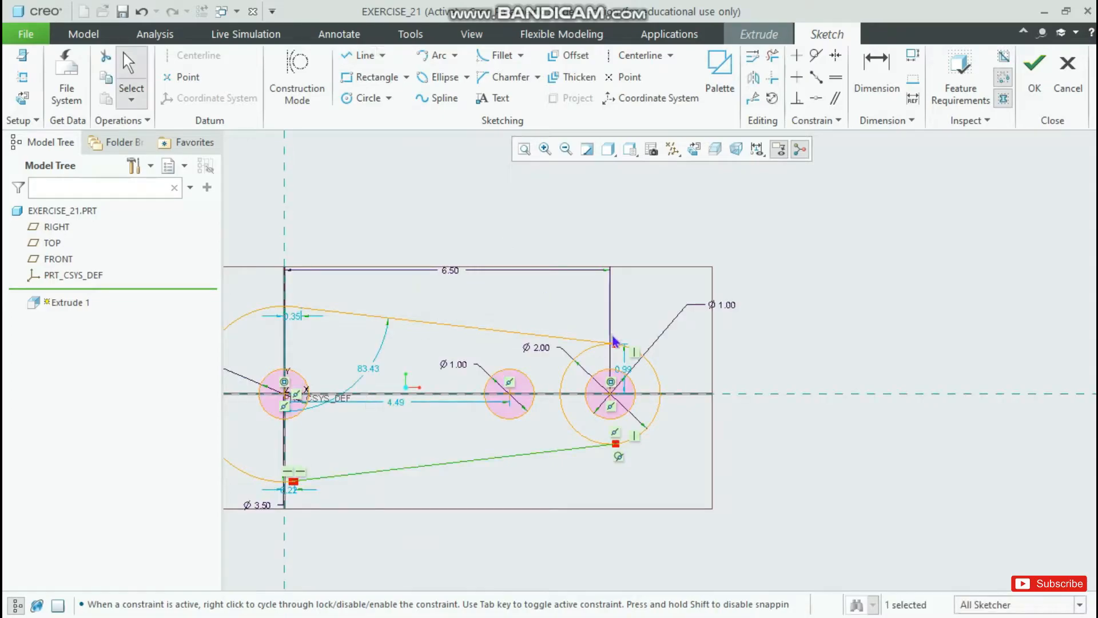
Trim the part of the right outer circle that lies inside the tapered outline.
{"action": "left_click", "coordinate": [772, 55]}
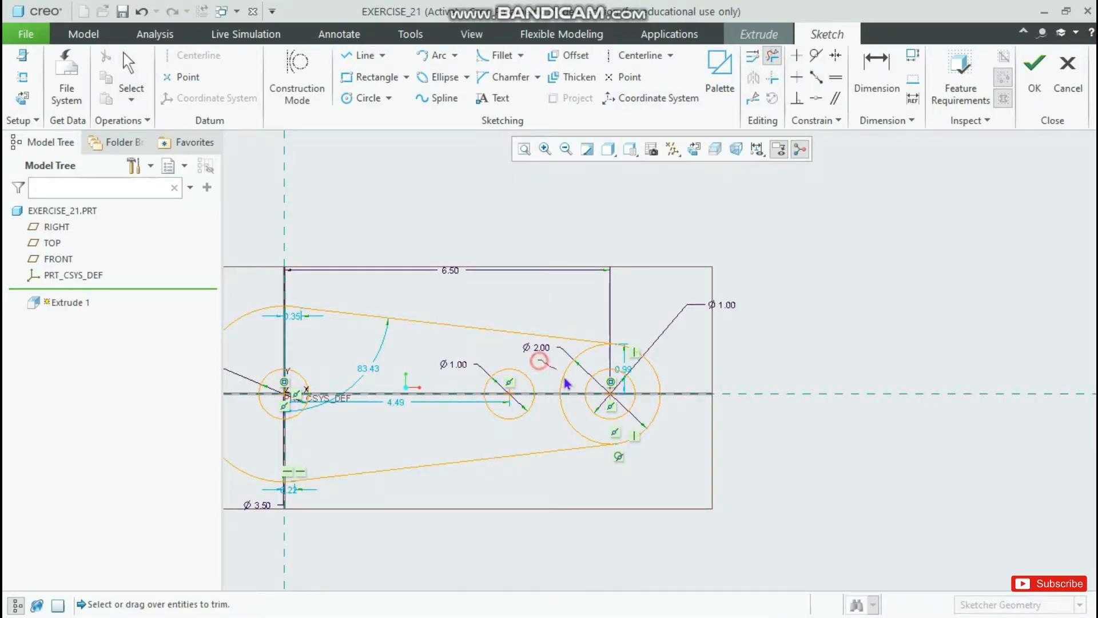
{"action": "left_click", "coordinate": [569, 421]}
{"action": "middle_click", "coordinate": [569, 419]}
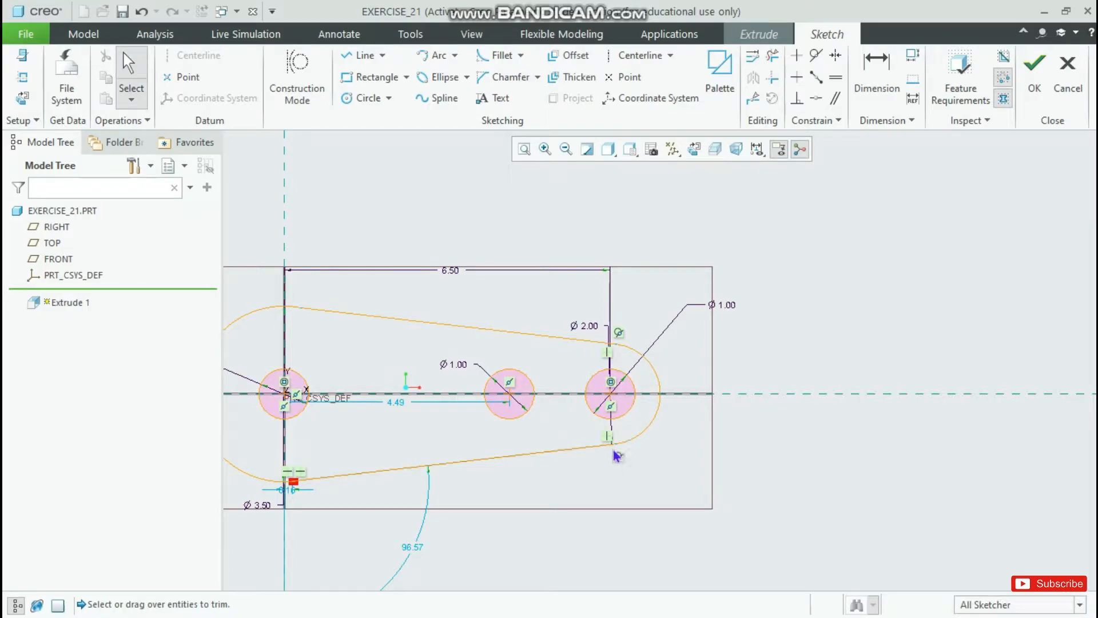
Close the gap at the outline's lower left by making the left arc's end coincident with the lower slanted line's end.
{"action": "scroll", "coordinate": [622, 455], "scroll_direction": "down", "scroll_amount": 3}
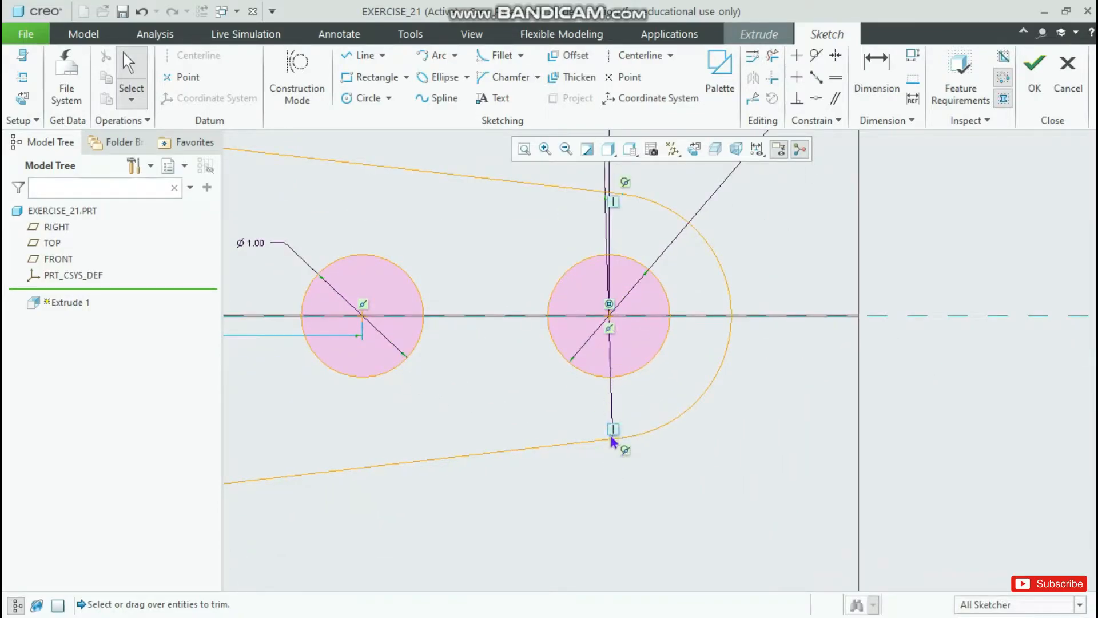
{"action": "scroll", "coordinate": [624, 448], "scroll_direction": "up", "scroll_amount": 5}
{"action": "scroll", "coordinate": [304, 401], "scroll_direction": "down", "scroll_amount": 4}
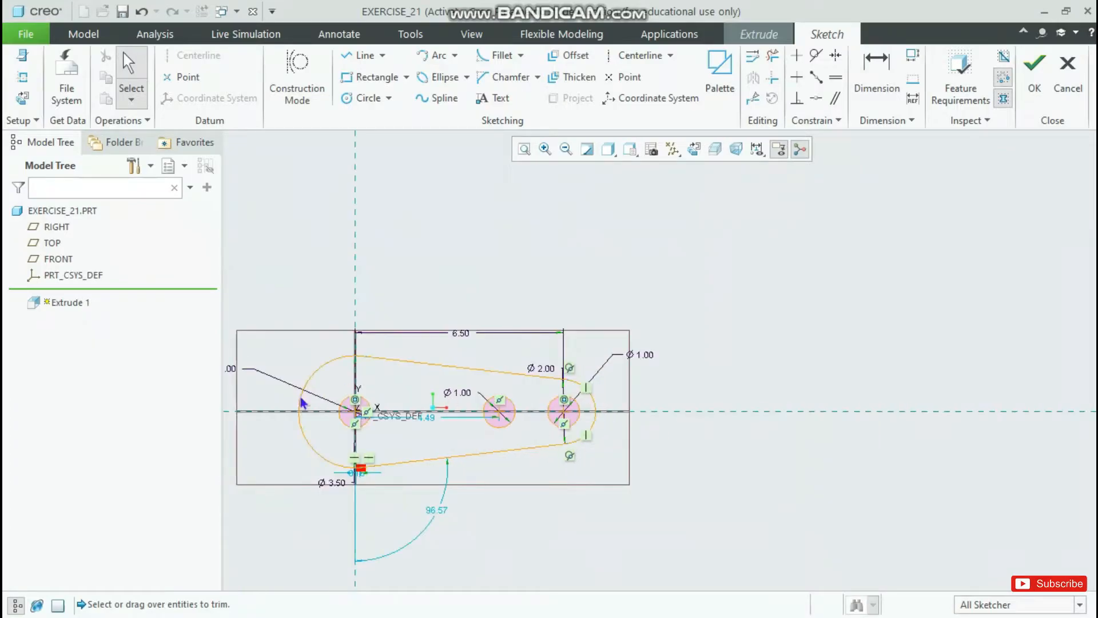
{"action": "scroll", "coordinate": [474, 532], "scroll_direction": "up", "scroll_amount": 4}
{"action": "scroll", "coordinate": [428, 485], "scroll_direction": "down", "scroll_amount": 8}
{"action": "scroll", "coordinate": [432, 512], "scroll_direction": "down", "scroll_amount": 5}
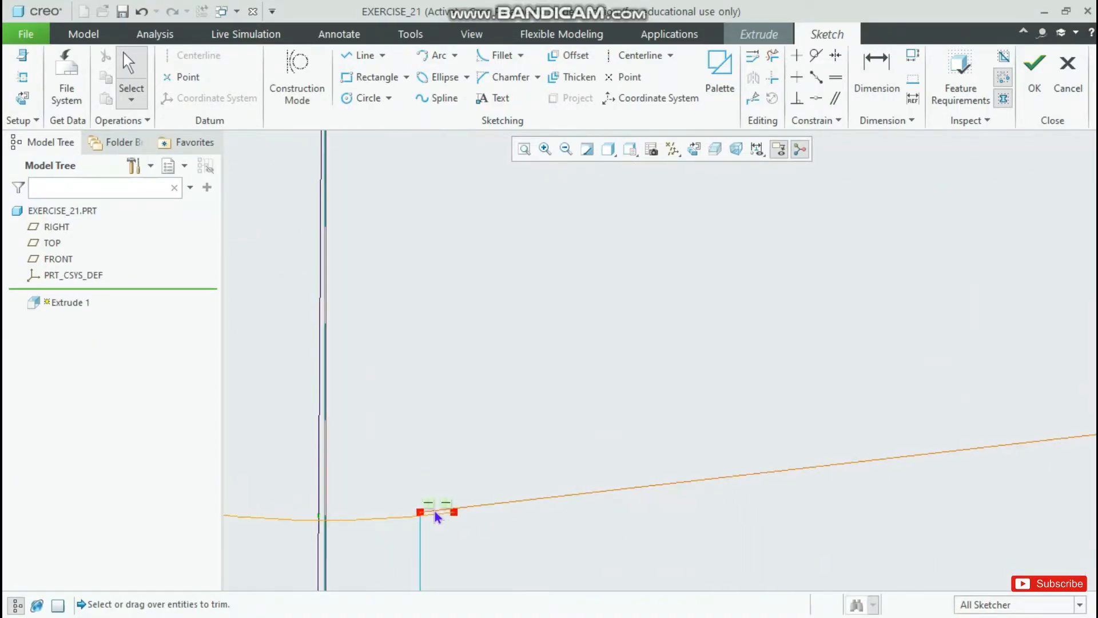
{"action": "scroll", "coordinate": [435, 512], "scroll_direction": "up", "scroll_amount": 2}
{"action": "left_click", "coordinate": [817, 98]}
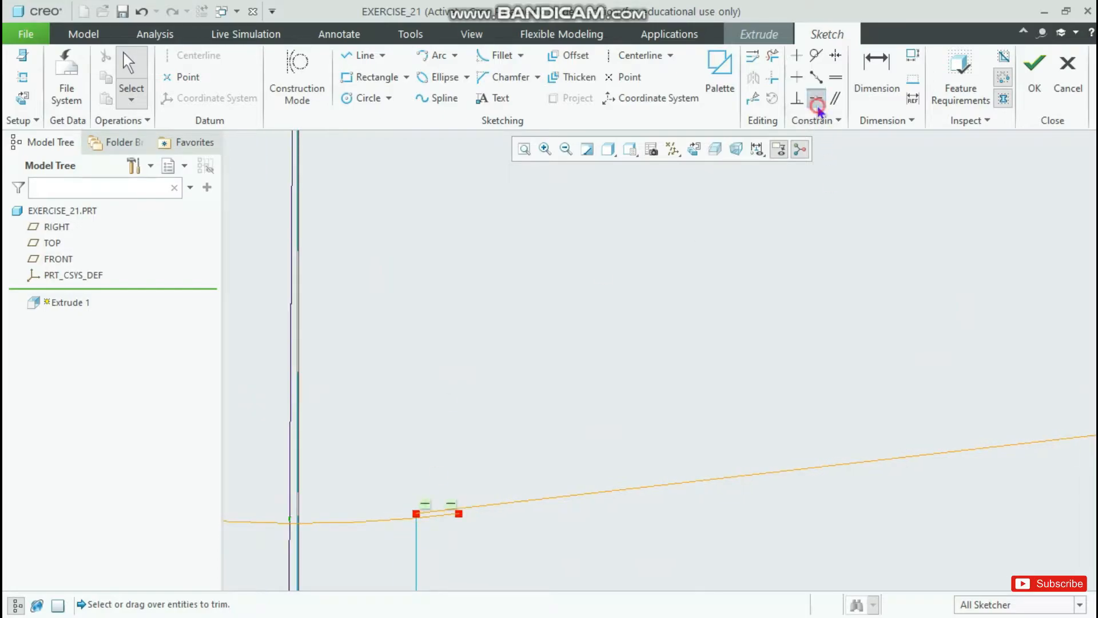
{"action": "left_click", "coordinate": [458, 513]}
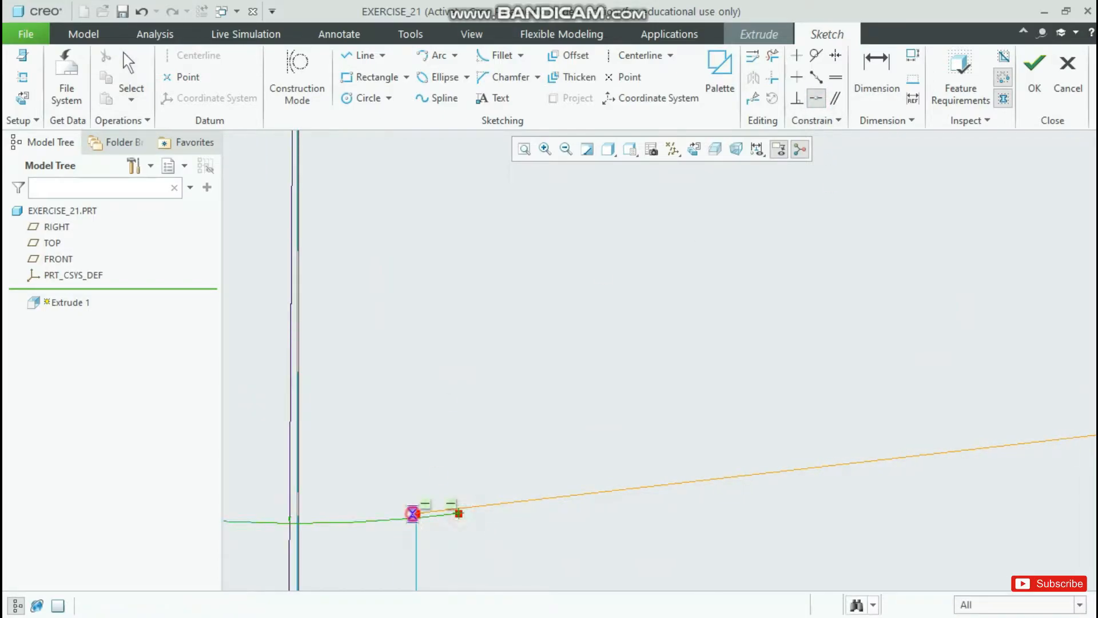
{"action": "left_click", "coordinate": [416, 514]}
{"action": "left_click", "coordinate": [949, 191]}
{"action": "scroll", "coordinate": [314, 458], "scroll_direction": "up", "scroll_amount": 5}
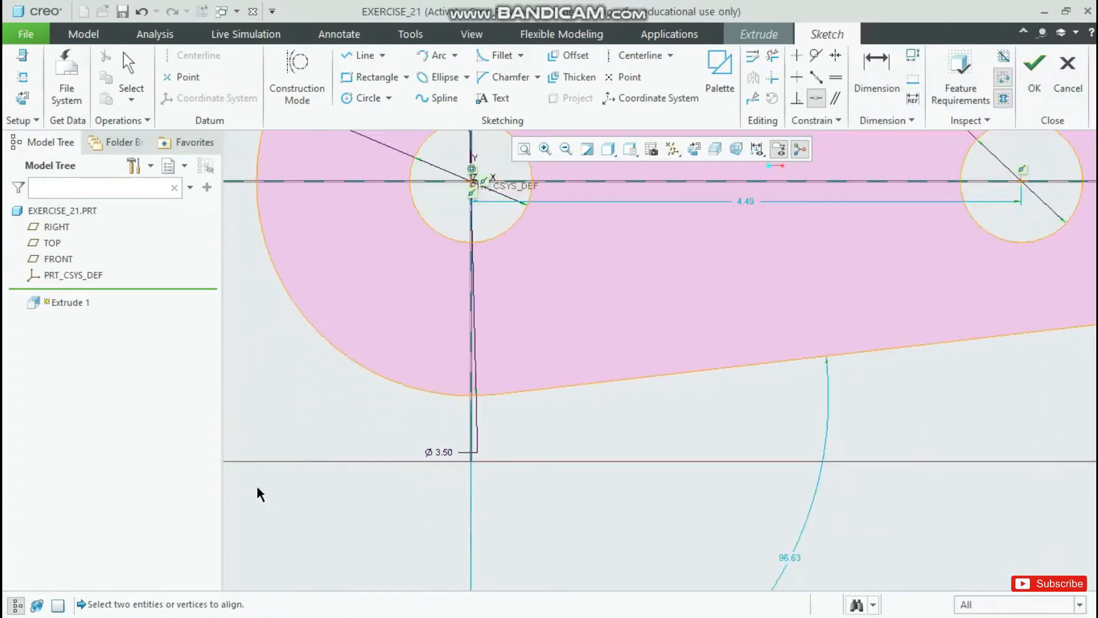
{"action": "scroll", "coordinate": [251, 411], "scroll_direction": "down", "scroll_amount": 2}
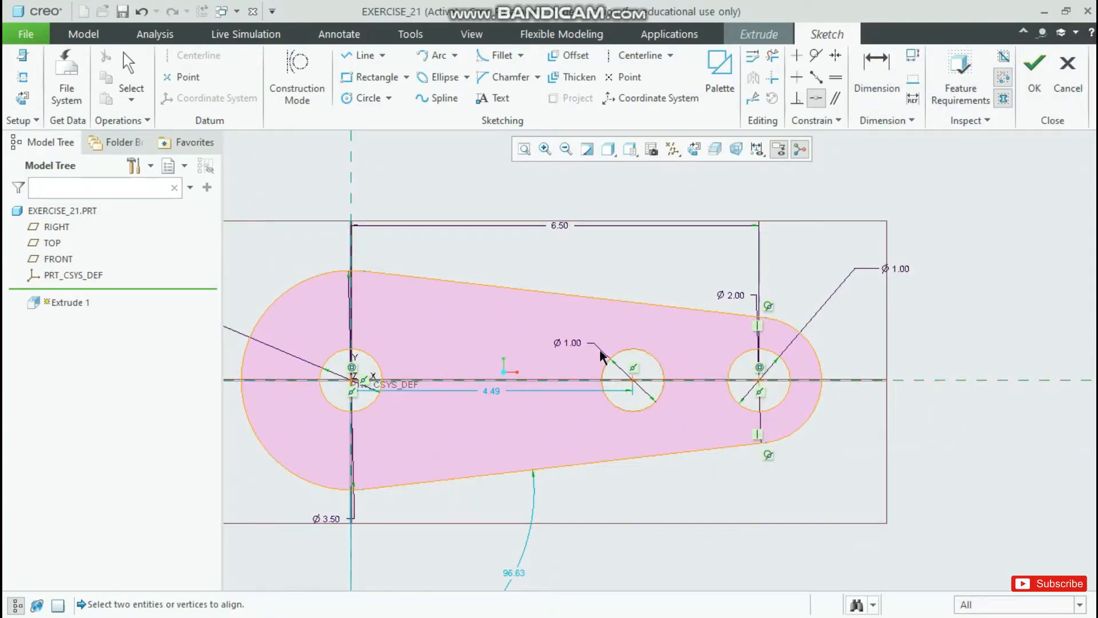
Check the middle hole in the reference drawing and set its horizontal distance from the left hole's centre to 5.
{"action": "key", "text": "alt+Tab"}
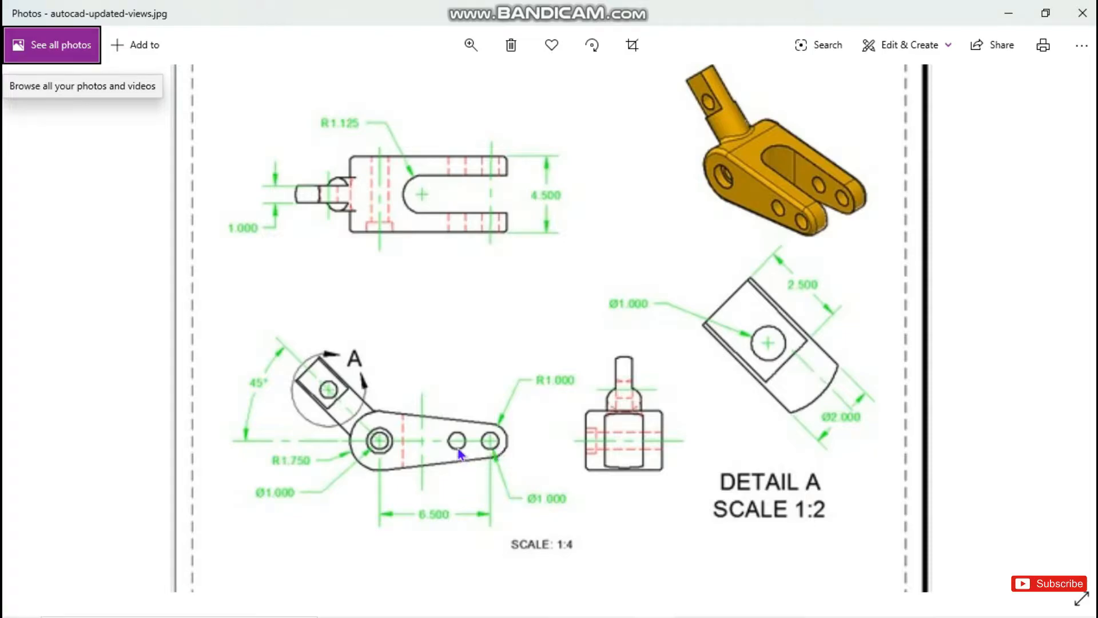
{"action": "key", "text": "alt+Tab"}
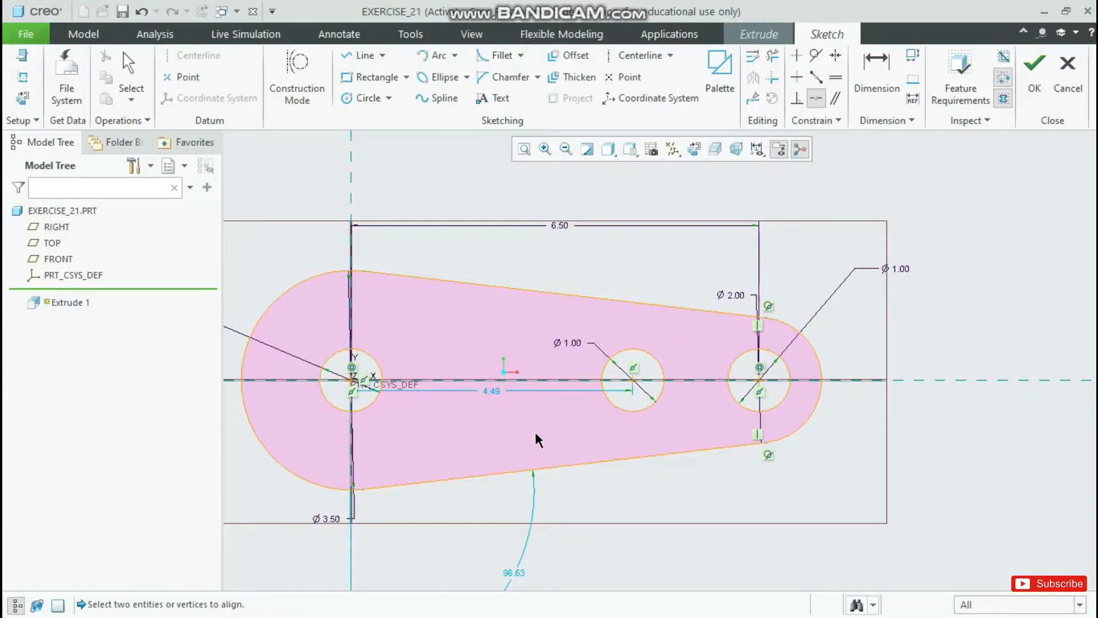
{"action": "middle_click", "coordinate": [493, 392]}
{"action": "double_click", "coordinate": [491, 391]}
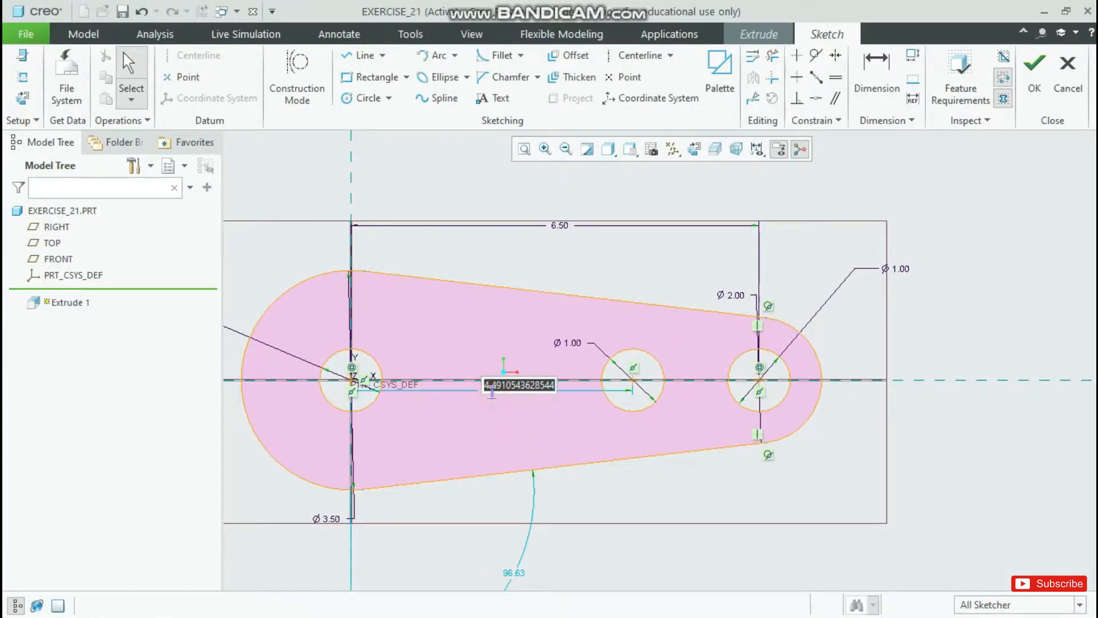
{"action": "type", "text": "5"}
{"action": "key", "text": "Return"}
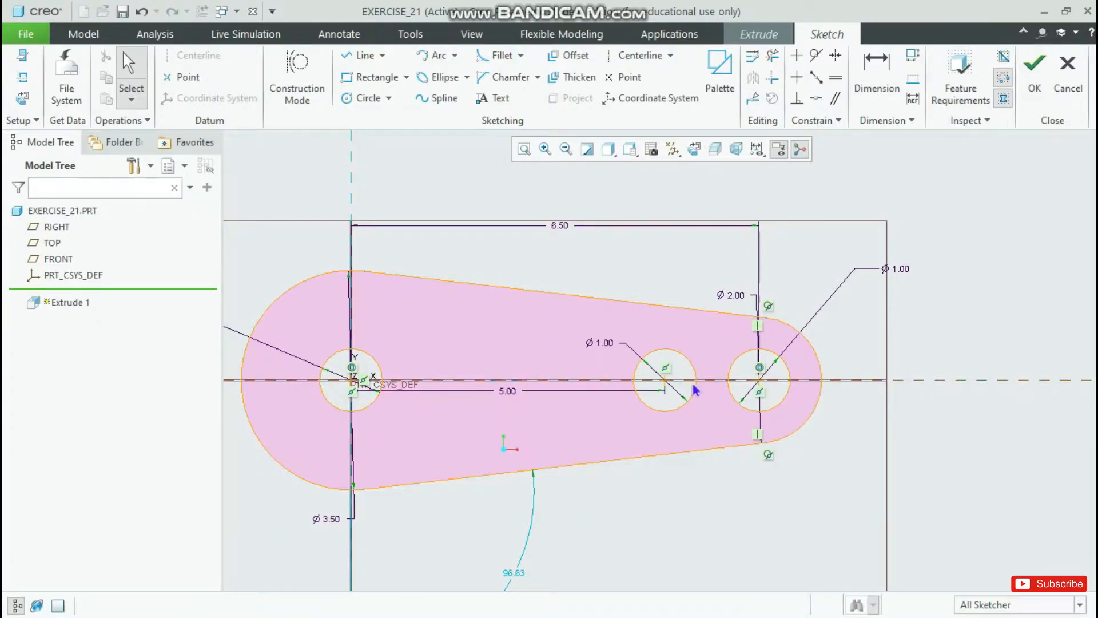
Set the middle hole's horizontal distance from the left hole's centre to 4.5 and finish the sketch.
{"action": "double_click", "coordinate": [507, 391]}
{"action": "type", "text": "4"}
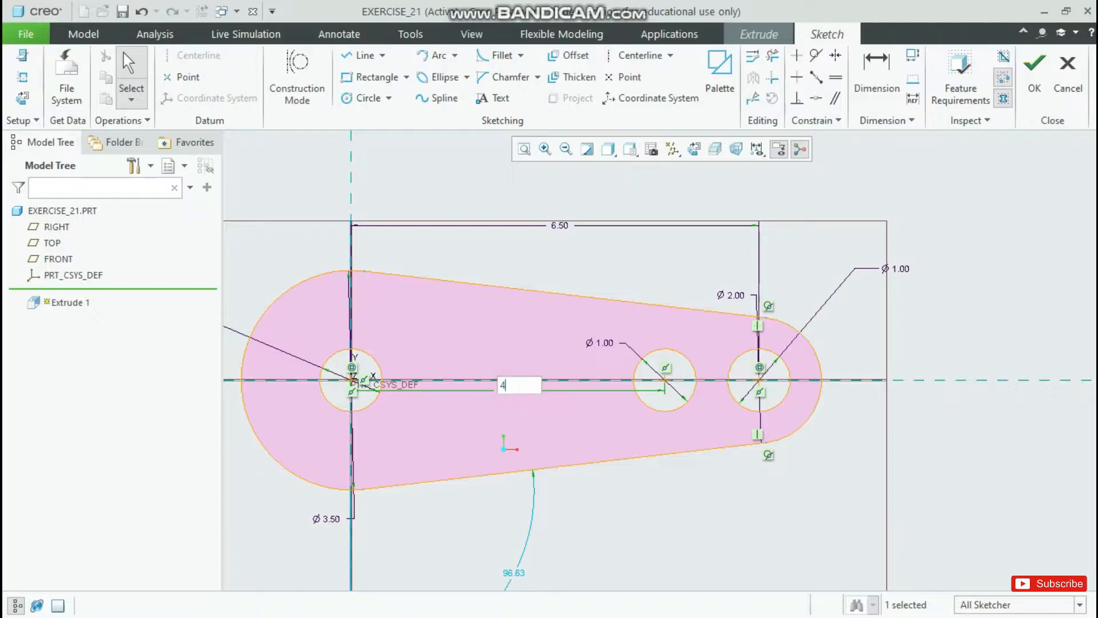
{"action": "type", "text": ".5"}
{"action": "key", "text": "Return"}
{"action": "scroll", "coordinate": [548, 434], "scroll_direction": "down", "scroll_amount": 2}
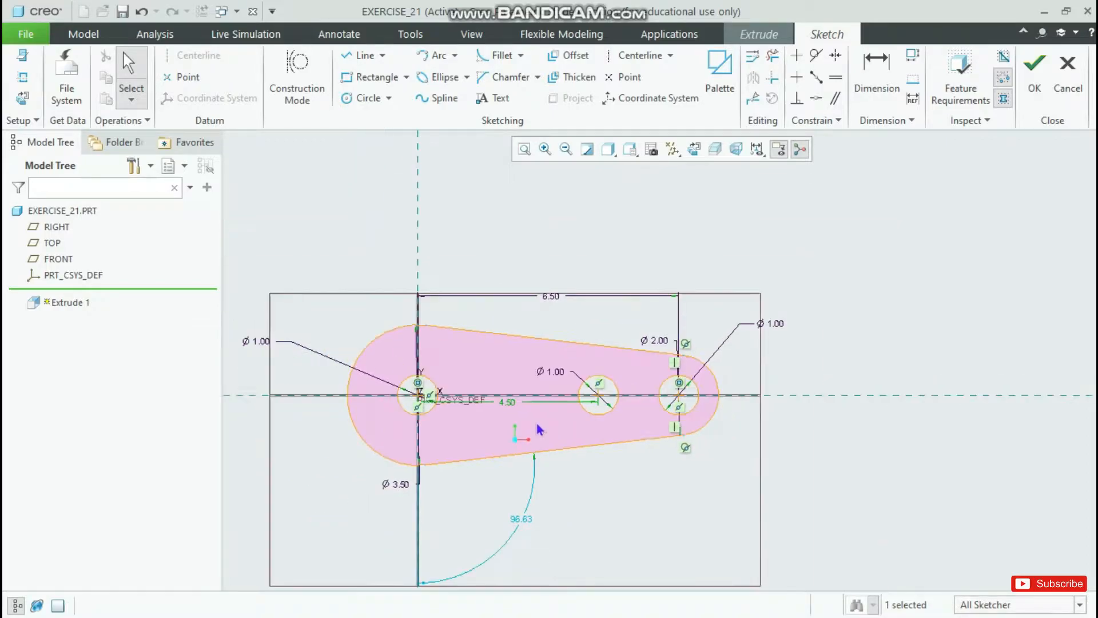
{"action": "left_click", "coordinate": [1034, 69]}
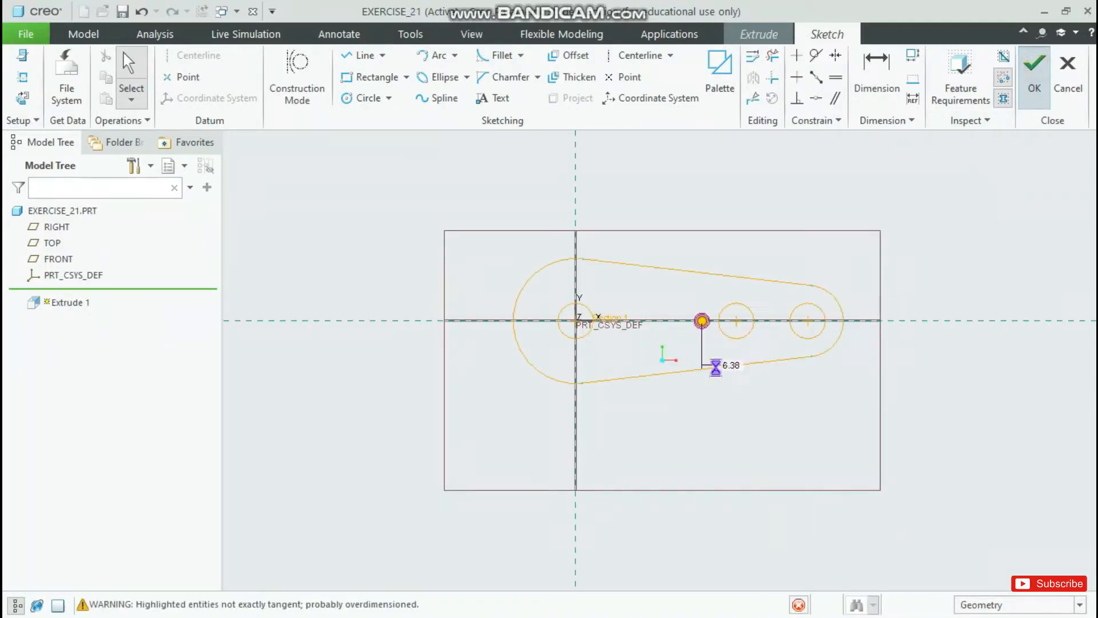
Check the body width in the reference drawing and extrude the profile symmetrically about its sketch plane to a depth of 4.5.
{"action": "key", "text": "alt+Tab"}
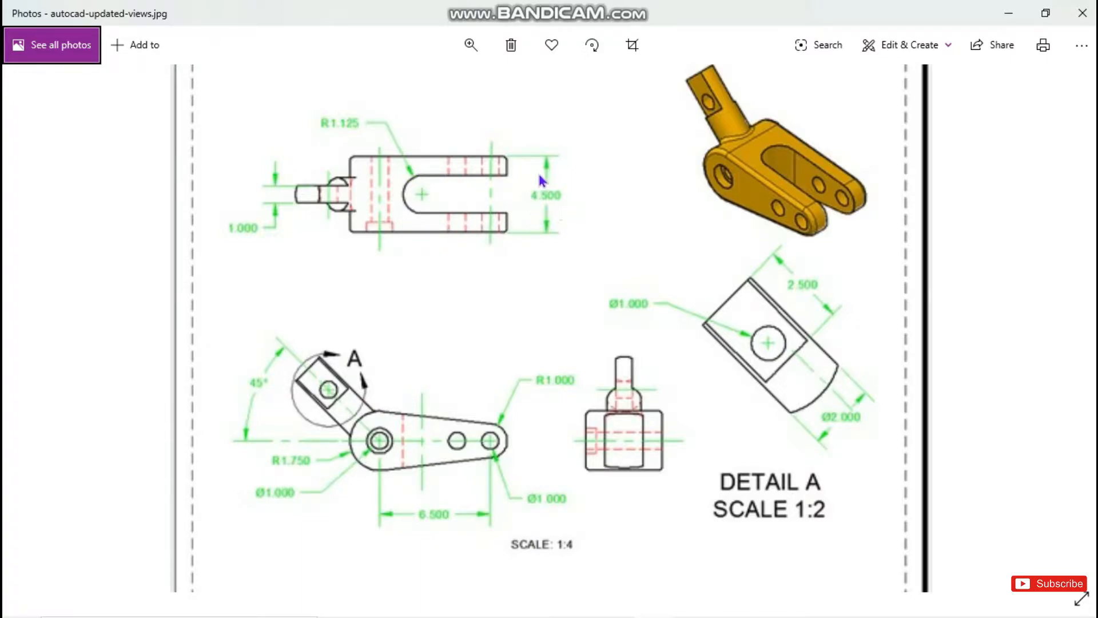
{"action": "key", "text": "alt+Tab"}
{"action": "middle_click_drag", "start_coordinate": [503, 304], "coordinate": [365, 248]}
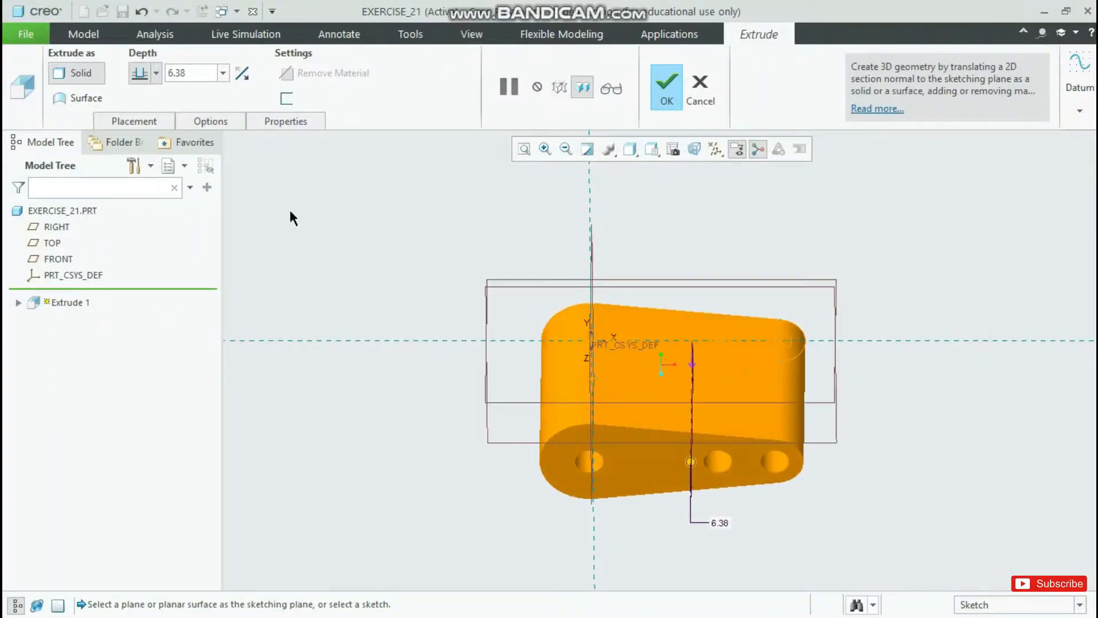
{"action": "left_click", "coordinate": [155, 73]}
{"action": "left_click", "coordinate": [142, 119]}
{"action": "double_click", "coordinate": [189, 73]}
{"action": "type", "text": "4.5"}
{"action": "key", "text": "Return"}
{"action": "left_click", "coordinate": [667, 94]}
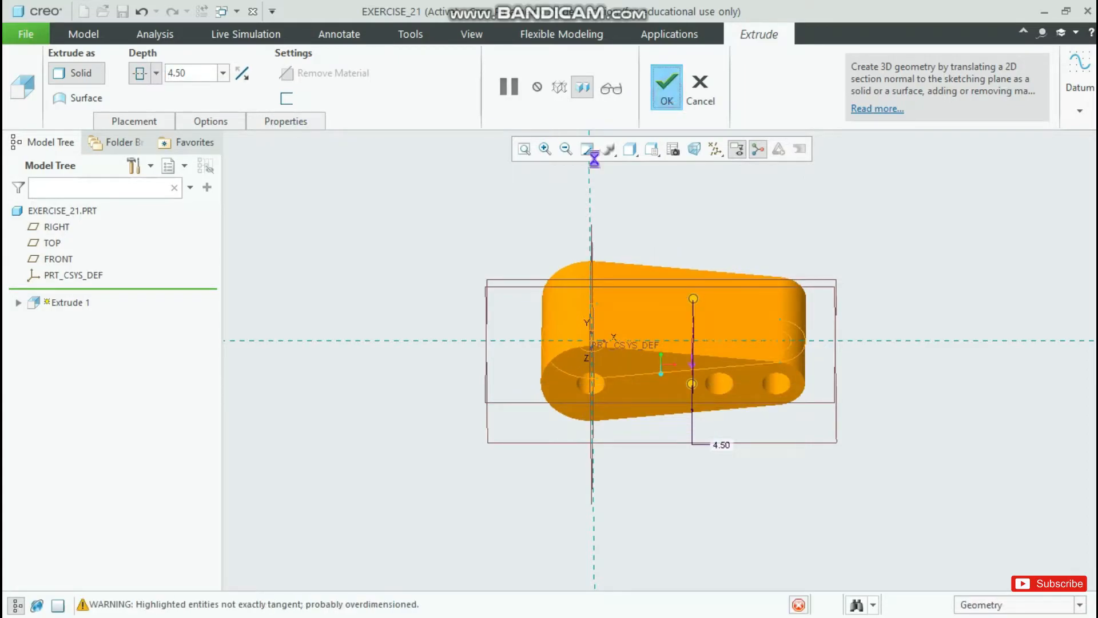
Consult the reference drawing, start a new extrude sketch on the FRONT plane and orient the view parallel to it.
{"action": "mouse_move", "coordinate": [387, 302]}
{"action": "middle_mouse_down"}
{"action": "mouse_move", "coordinate": [397, 324]}
{"action": "mouse_move", "coordinate": [386, 287]}
{"action": "middle_mouse_up"}
{"action": "middle_click_drag", "start_coordinate": [387, 287], "coordinate": [388, 293]}
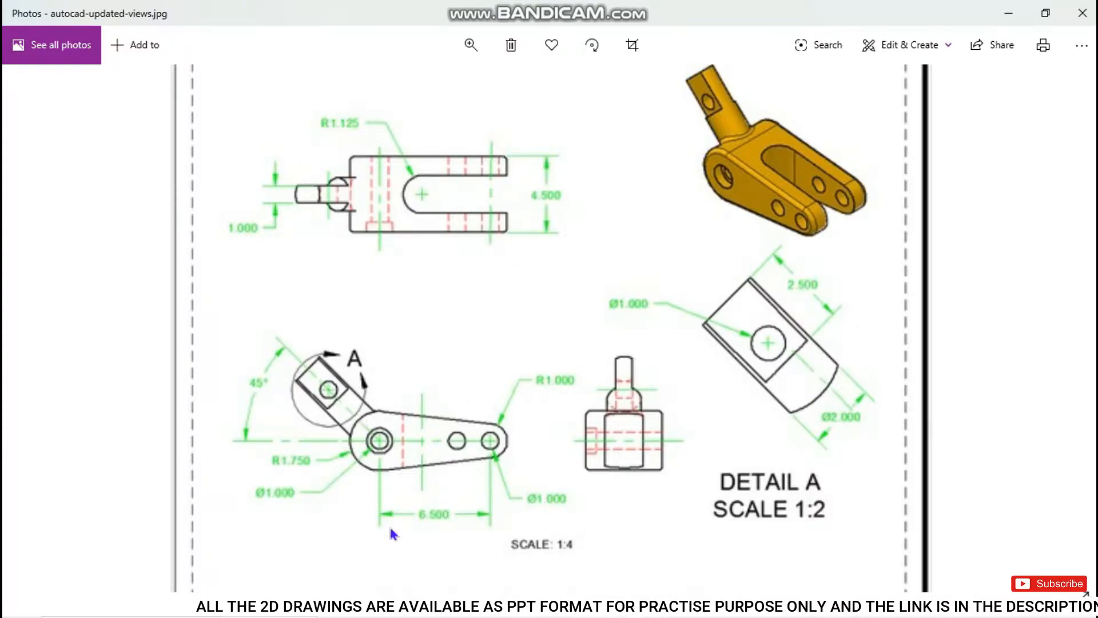
{"action": "left_click", "coordinate": [504, 606]}
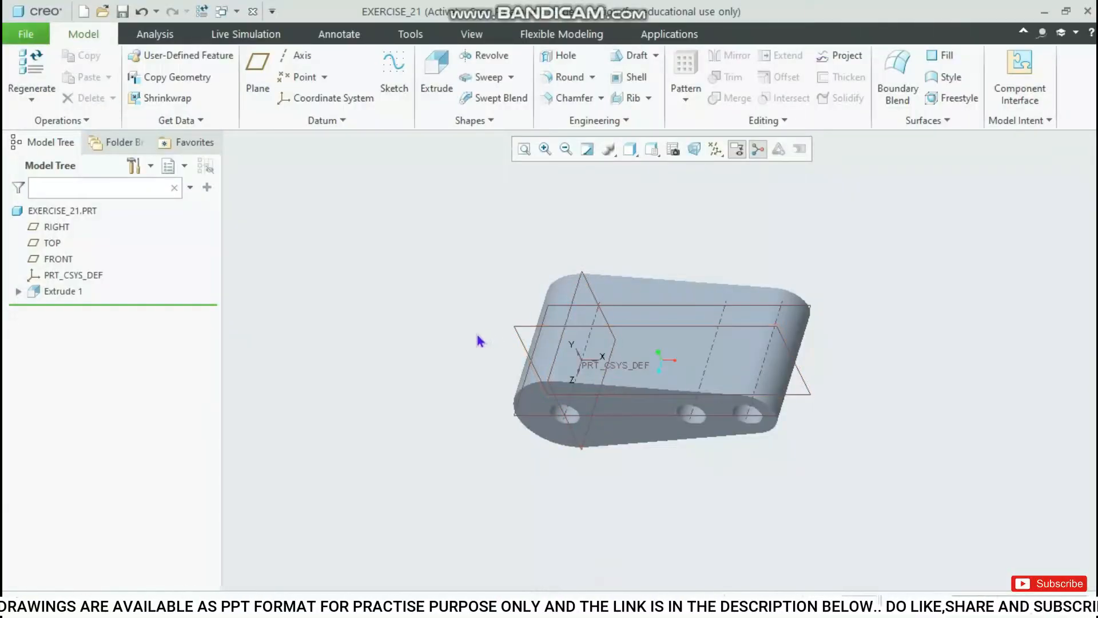
{"action": "left_click", "coordinate": [513, 325]}
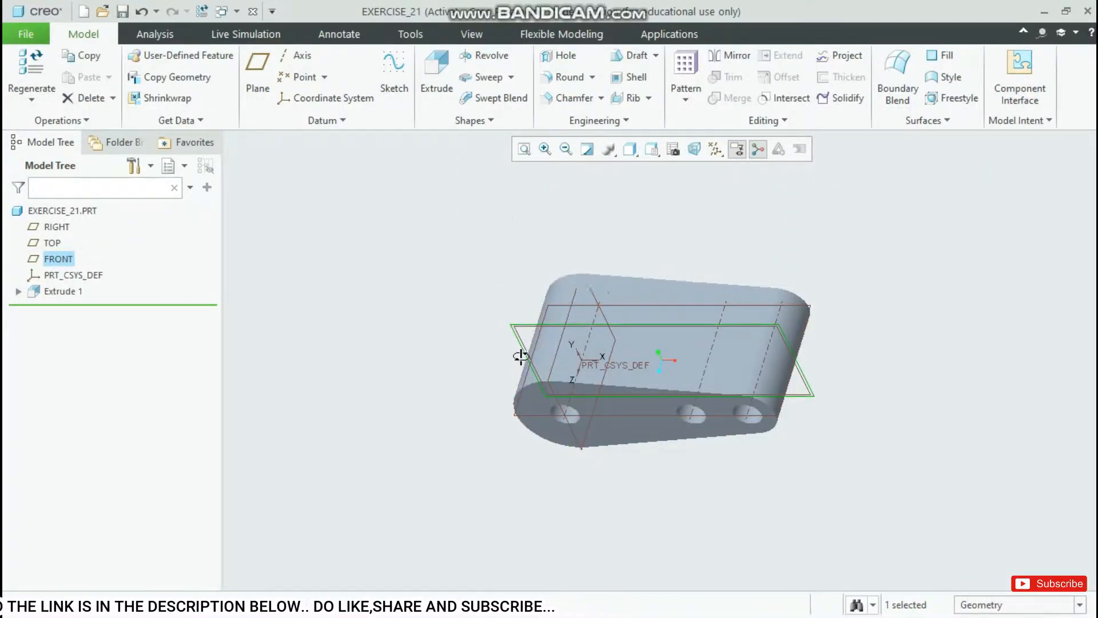
{"action": "middle_click_drag", "start_coordinate": [514, 350], "coordinate": [554, 319]}
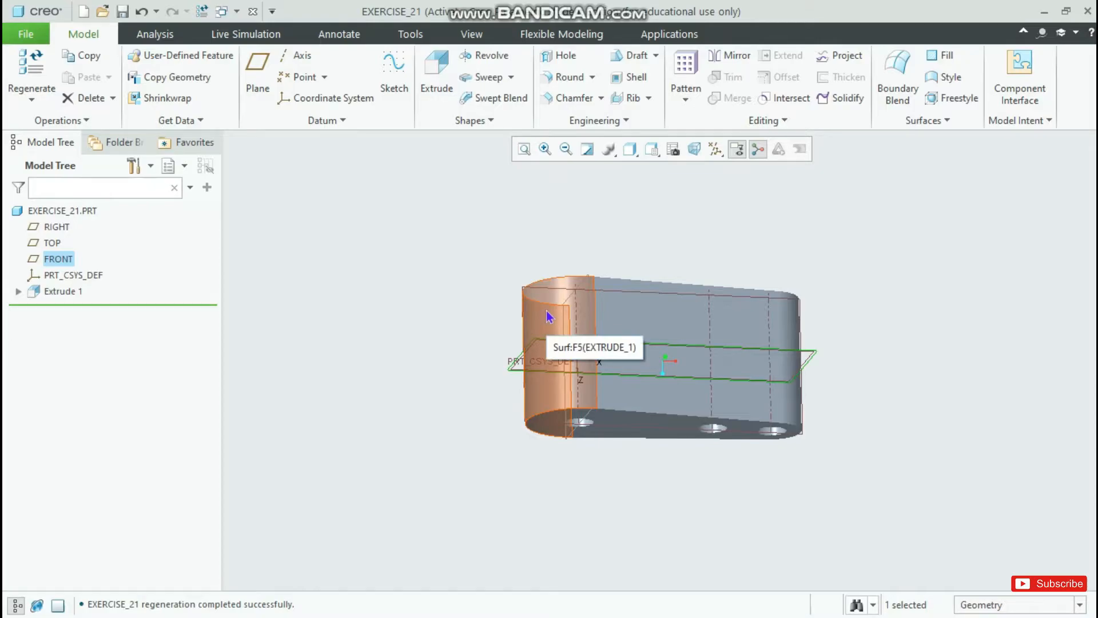
{"action": "middle_click_drag", "start_coordinate": [520, 363], "coordinate": [521, 341]}
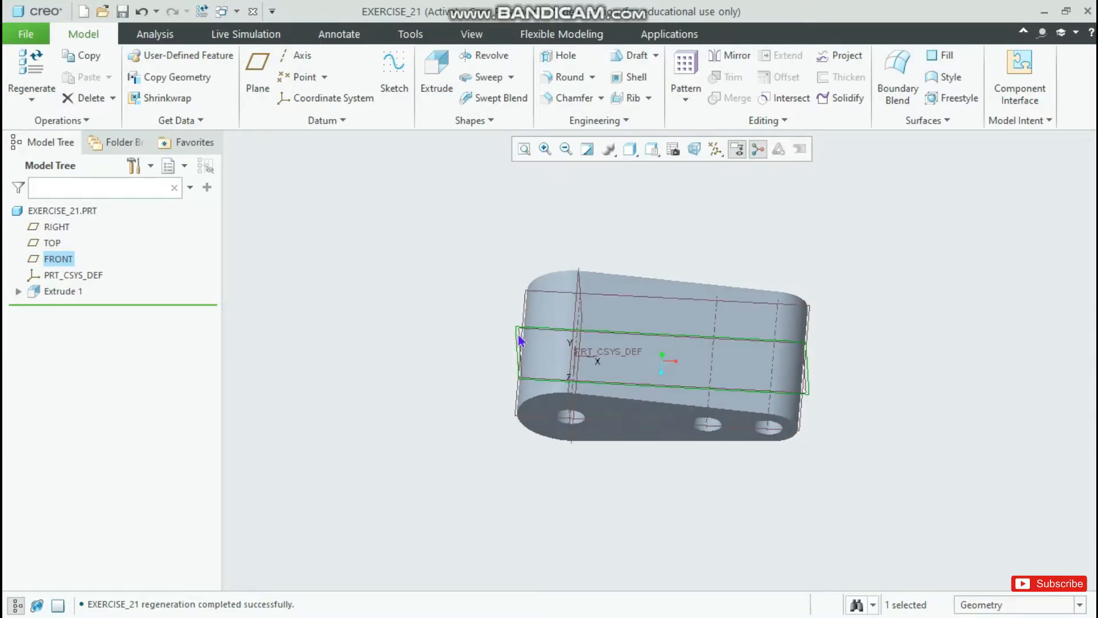
{"action": "left_click", "coordinate": [439, 80]}
{"action": "left_click", "coordinate": [693, 149]}
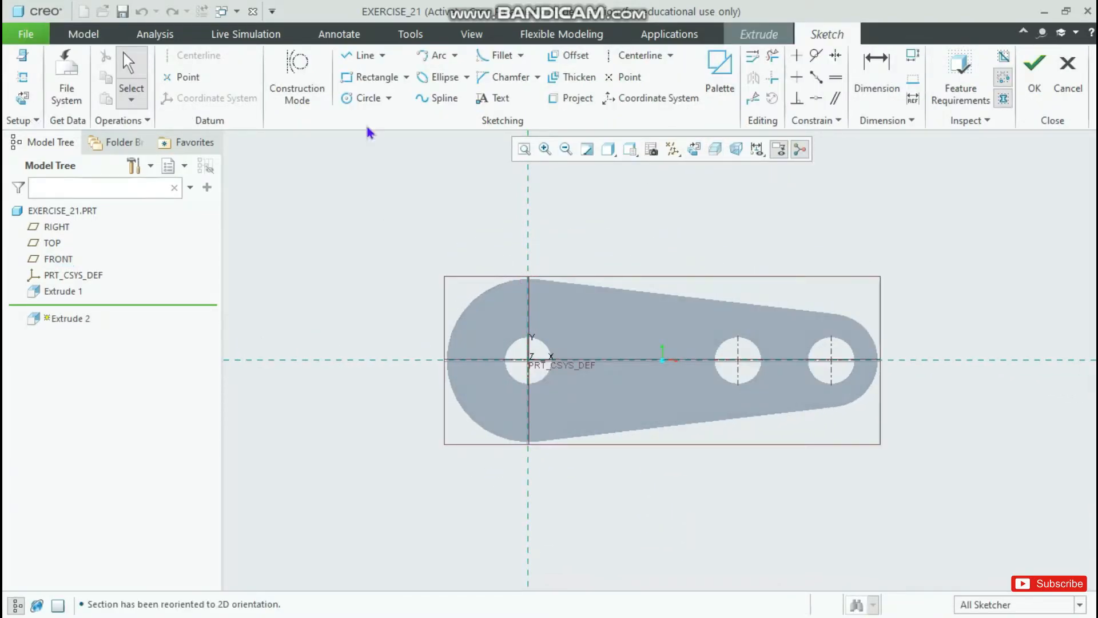
Sketch a line from the upper left of the large end arc outward up-left, ending about 3.23 above the horizontal axis.
{"action": "left_click", "coordinate": [359, 56]}
{"action": "left_click", "coordinate": [459, 321]}
{"action": "left_click", "coordinate": [330, 211]}
{"action": "middle_click", "coordinate": [330, 211]}
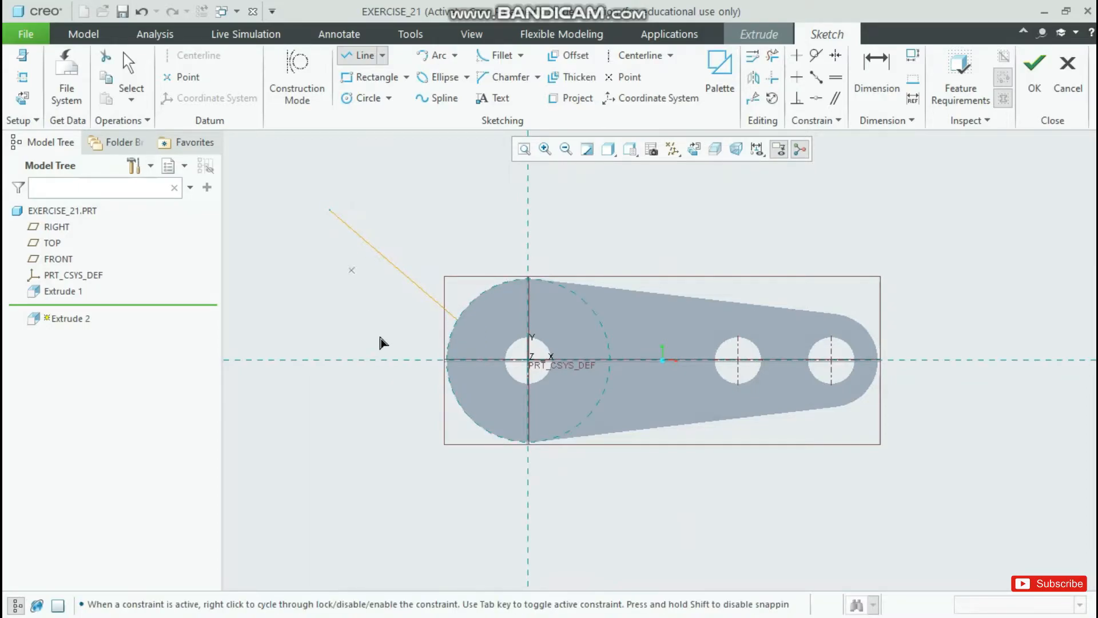
{"action": "scroll", "coordinate": [394, 293], "scroll_direction": "up", "scroll_amount": 1}
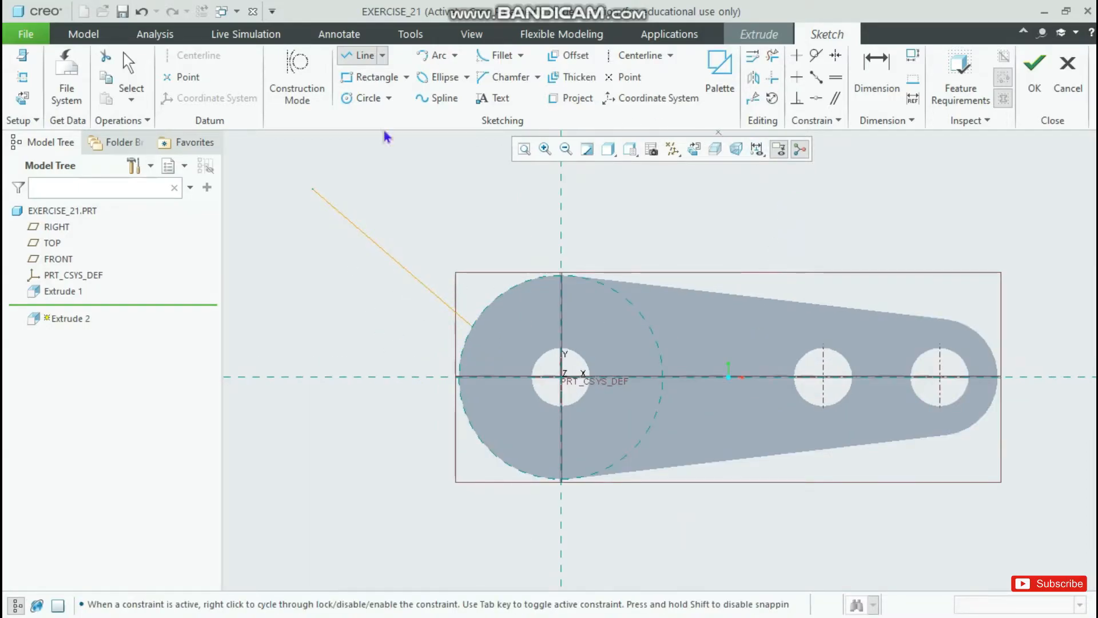
Dimension the angle between the slanted line and the horizontal axis and set it to 45 degrees.
{"action": "left_click", "coordinate": [876, 86]}
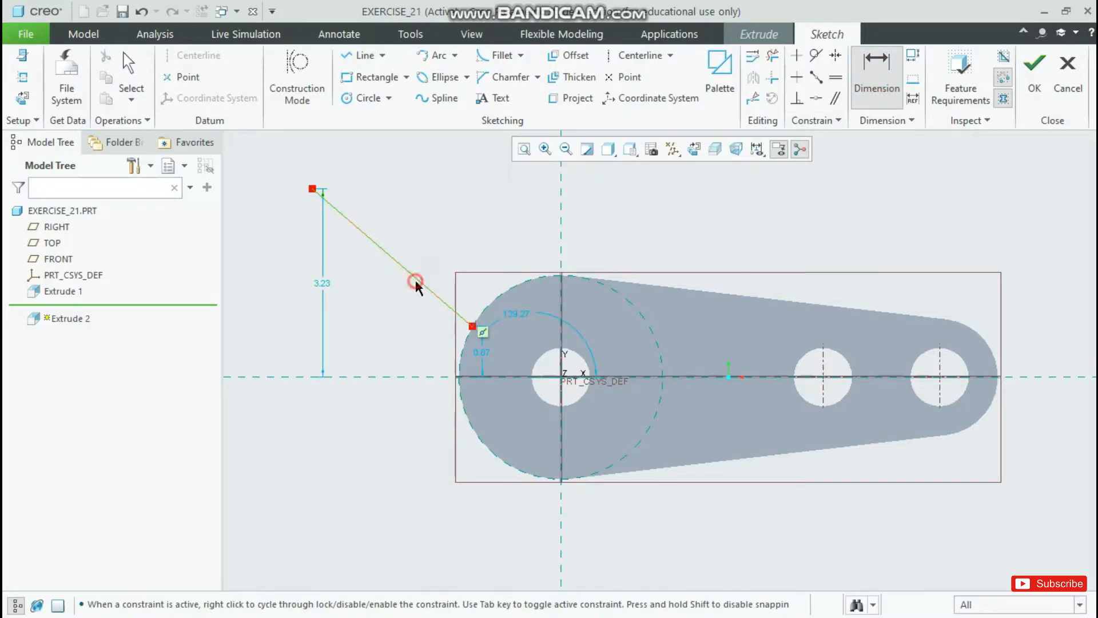
{"action": "left_click", "coordinate": [395, 375]}
{"action": "middle_click", "coordinate": [395, 334]}
{"action": "type", "text": "45"}
{"action": "key", "text": "Return"}
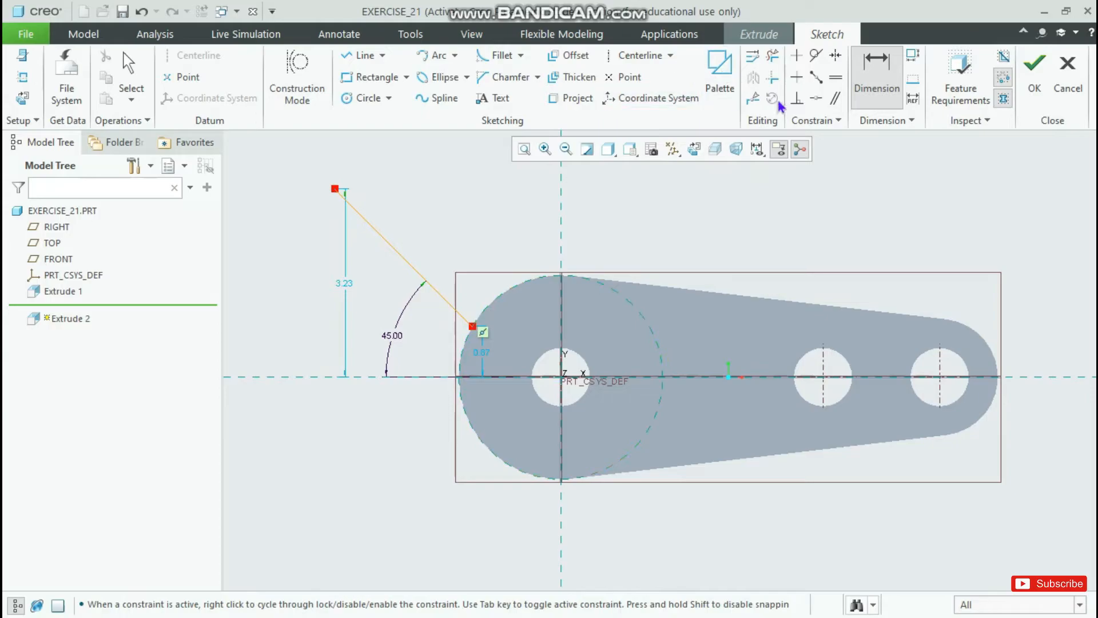
Project the body's large end arc into the arm sketch.
{"action": "left_click", "coordinate": [578, 99]}
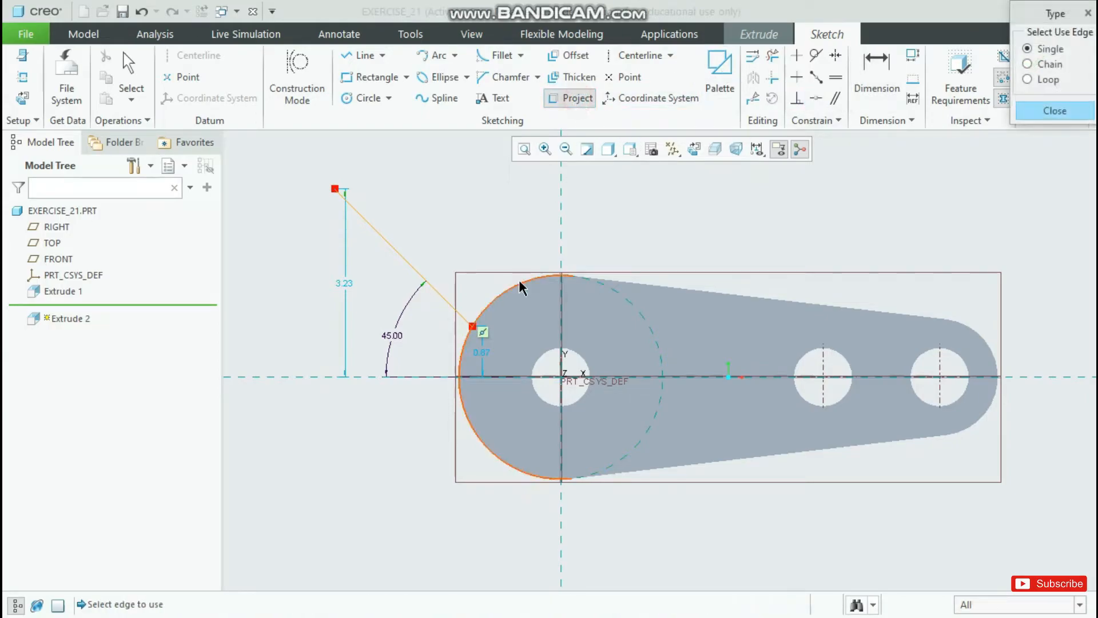
{"action": "middle_click", "coordinate": [502, 318]}
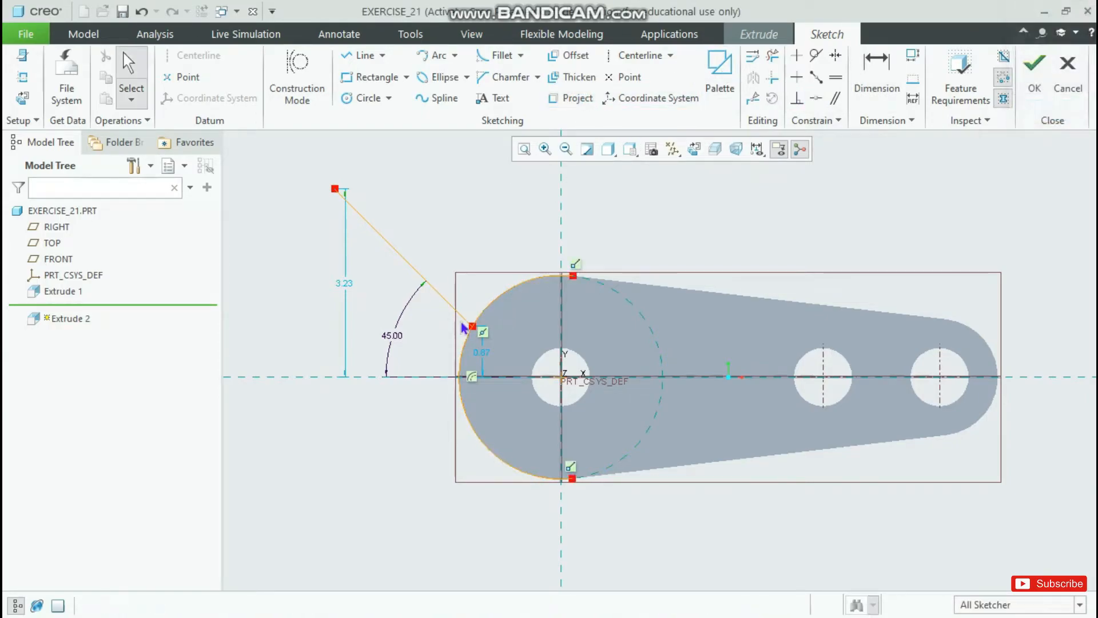
{"action": "left_click", "coordinate": [361, 56]}
{"action": "left_click", "coordinate": [503, 280]}
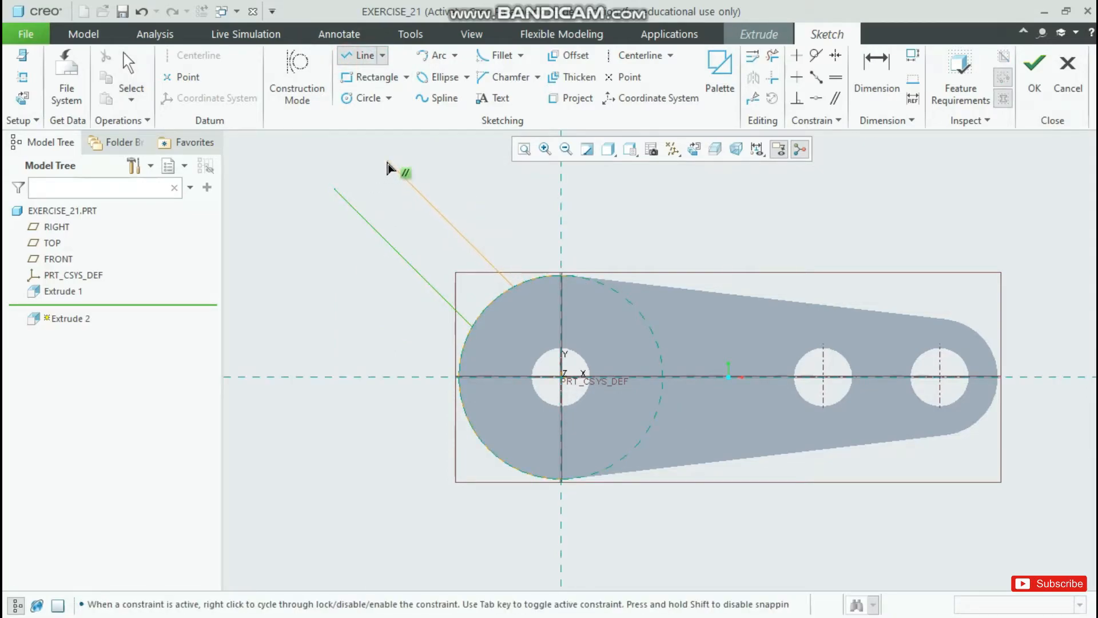
{"action": "middle_click", "coordinate": [387, 163]}
{"action": "left_click", "coordinate": [518, 283]}
{"action": "left_click", "coordinate": [392, 157]}
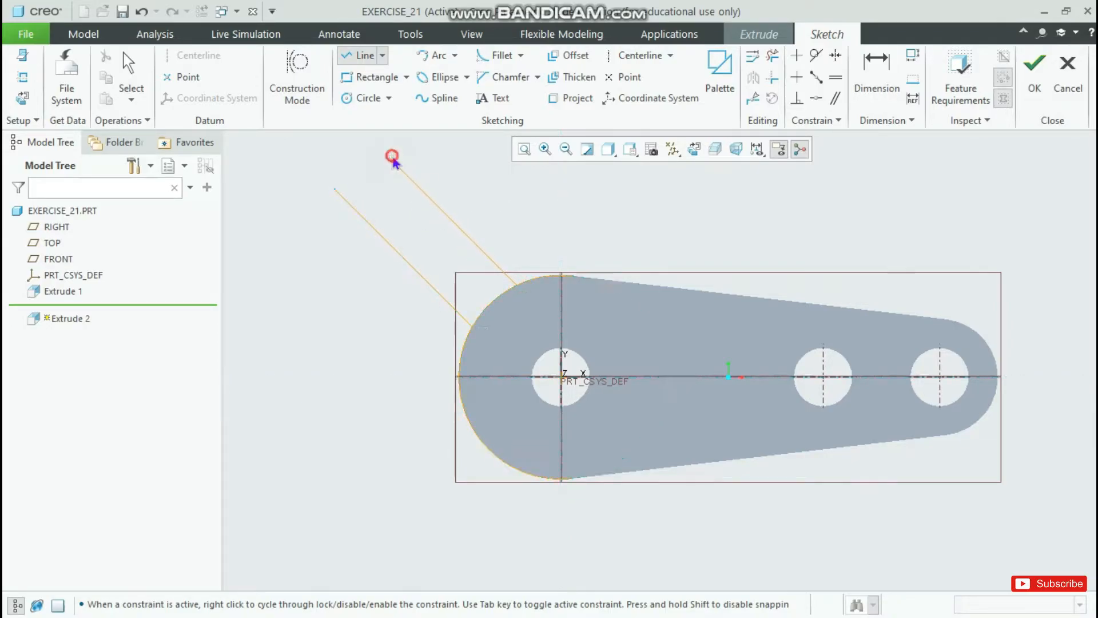
{"action": "left_click", "coordinate": [836, 77]}
{"action": "middle_click", "coordinate": [478, 226]}
Sketch a second line from the upper part of the projected arc outward up-left, parallel to the 45-degree line.
{"action": "left_click", "coordinate": [360, 56]}
{"action": "left_click", "coordinate": [505, 300]}
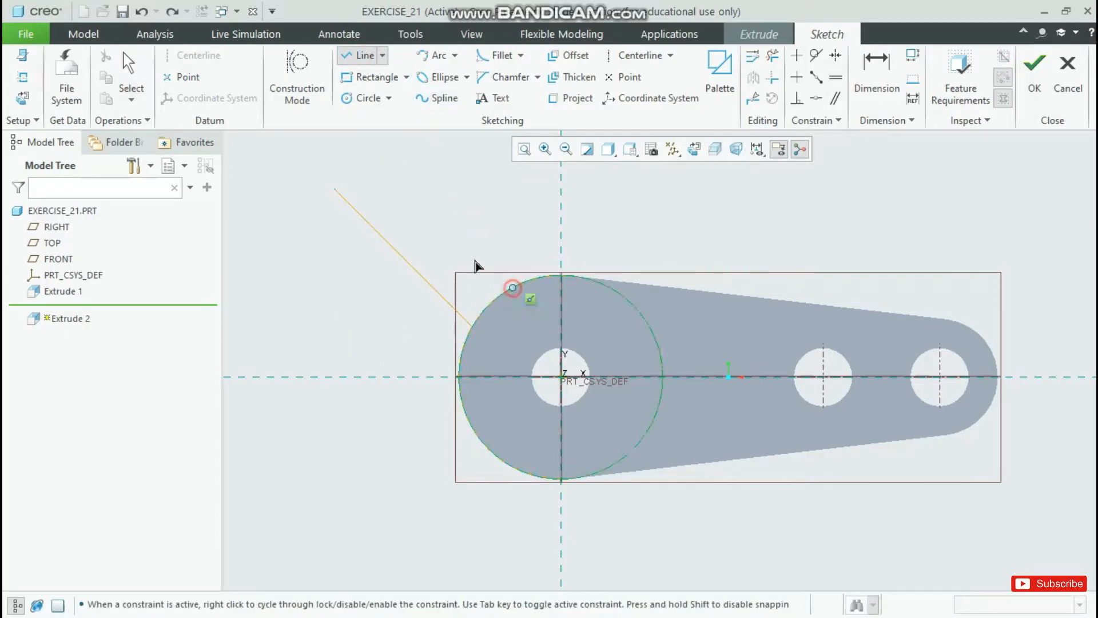
{"action": "left_click", "coordinate": [385, 162]}
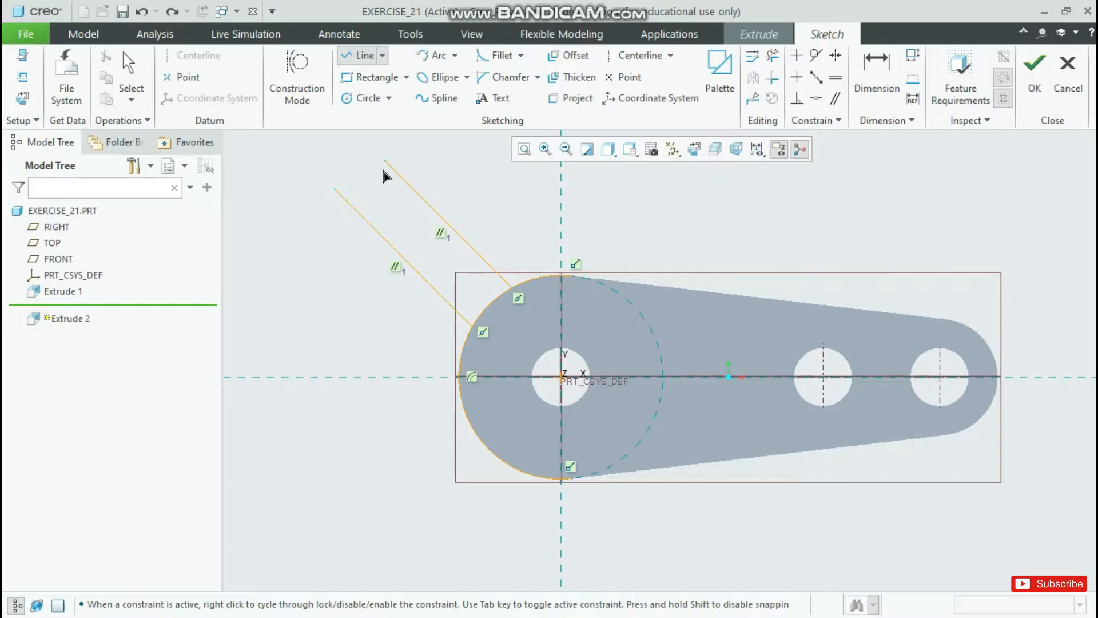
{"action": "middle_click", "coordinate": [417, 238]}
Constrain the two parallel slanted lines to equal length.
{"action": "left_click", "coordinate": [836, 98]}
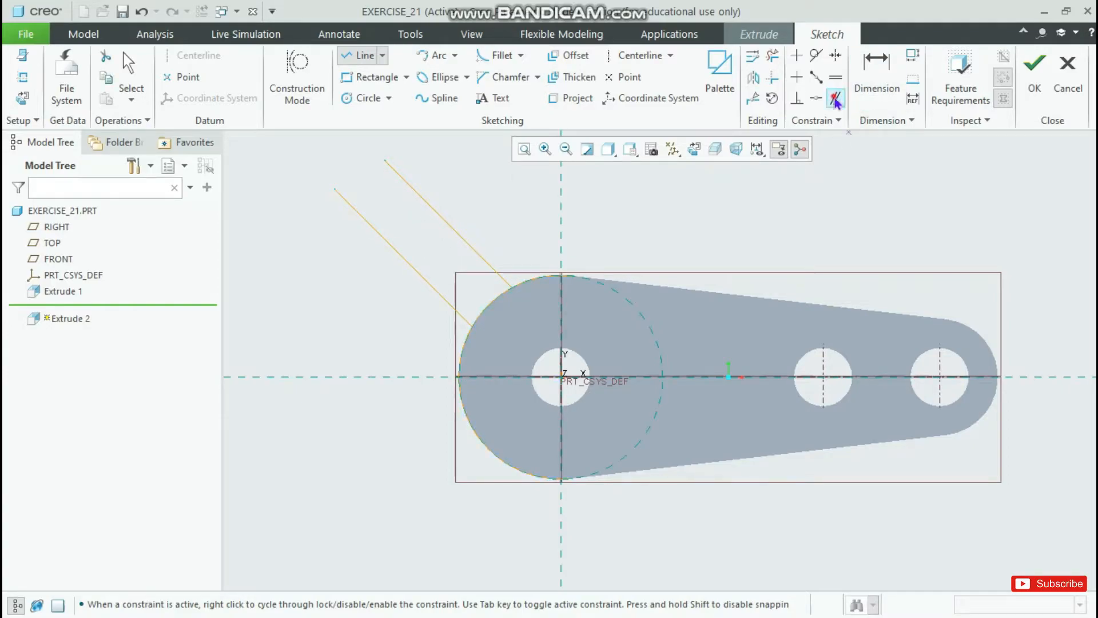
{"action": "left_click", "coordinate": [836, 77]}
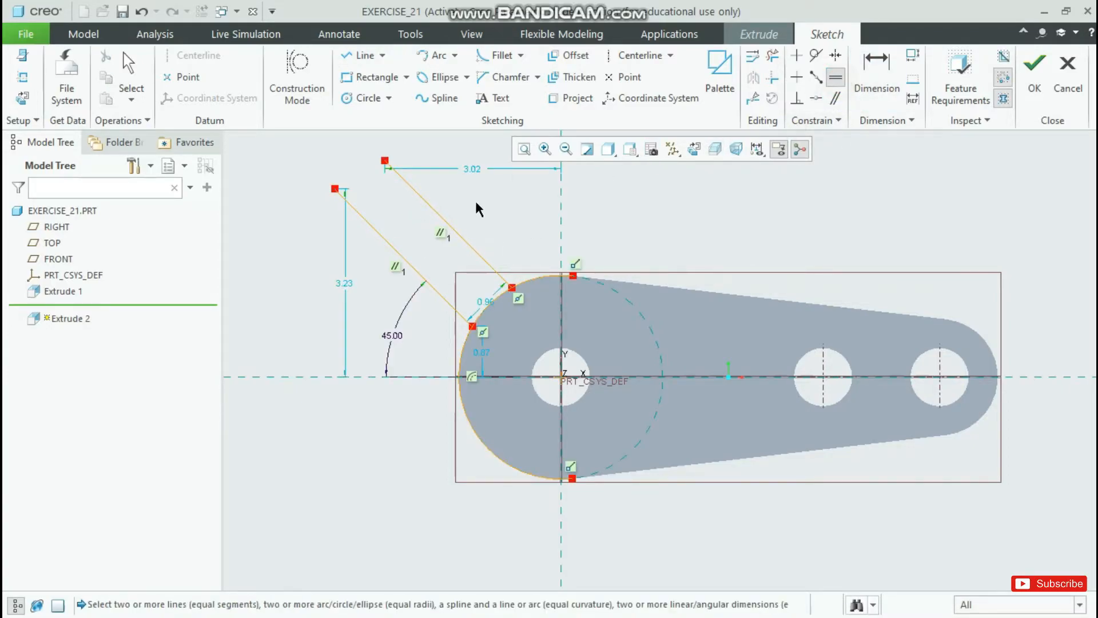
{"action": "left_click", "coordinate": [382, 242]}
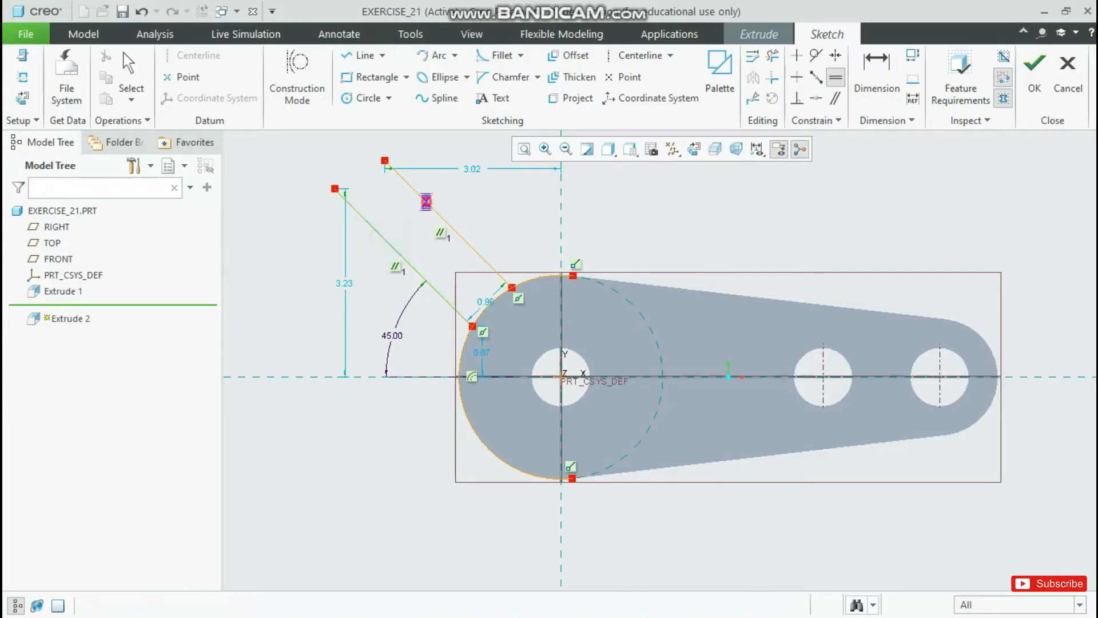
{"action": "left_click", "coordinate": [425, 200]}
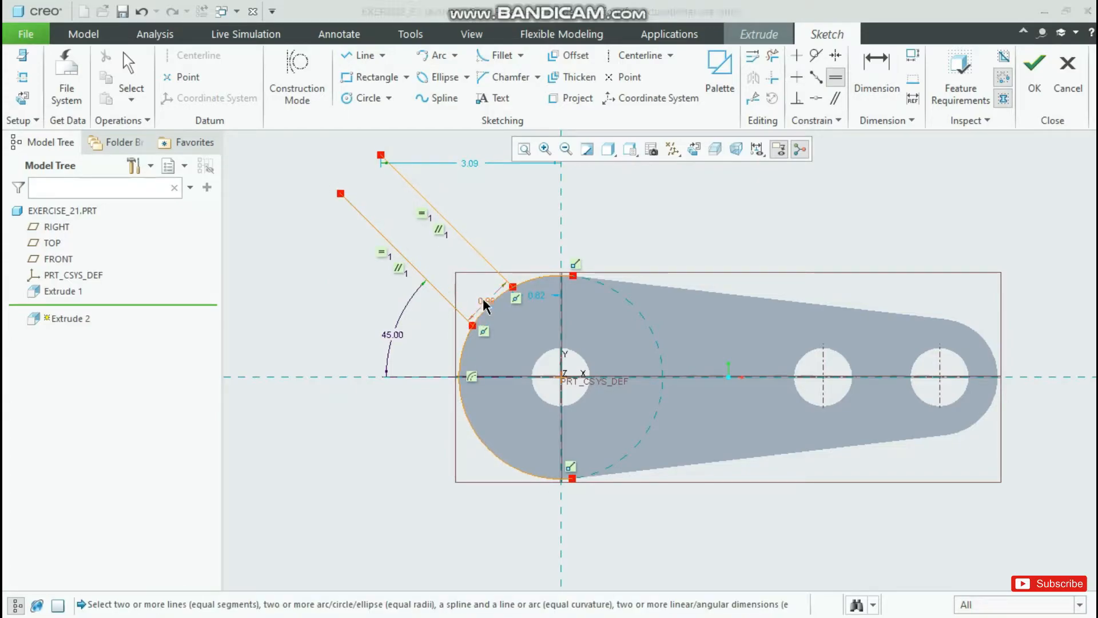
Check the arm diameter in the reference drawing and set the distance between the two parallel lines to 2.
{"action": "key", "text": "alt+Tab"}
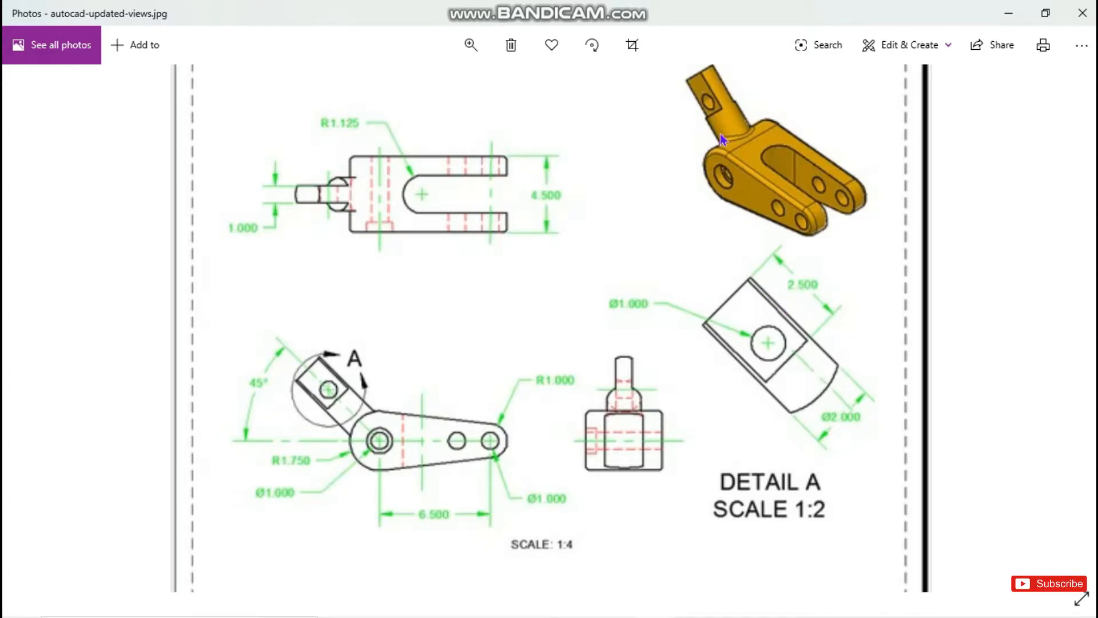
{"action": "key", "text": "alt+Tab"}
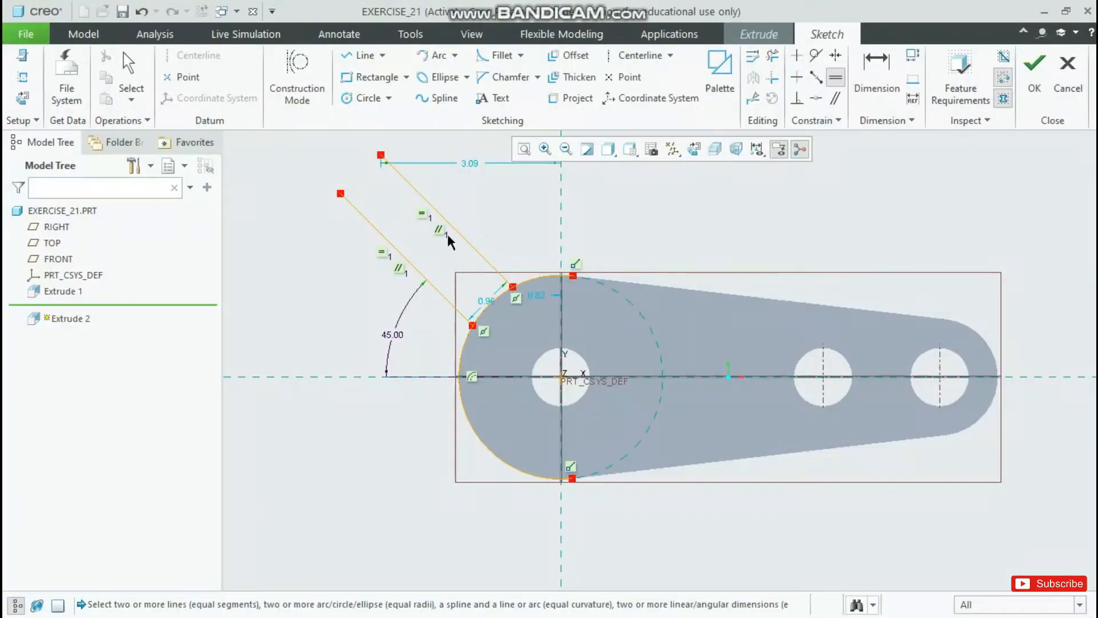
{"action": "left_click", "coordinate": [484, 299]}
{"action": "middle_click", "coordinate": [488, 305]}
{"action": "left_click", "coordinate": [486, 304]}
{"action": "left_click", "coordinate": [485, 299]}
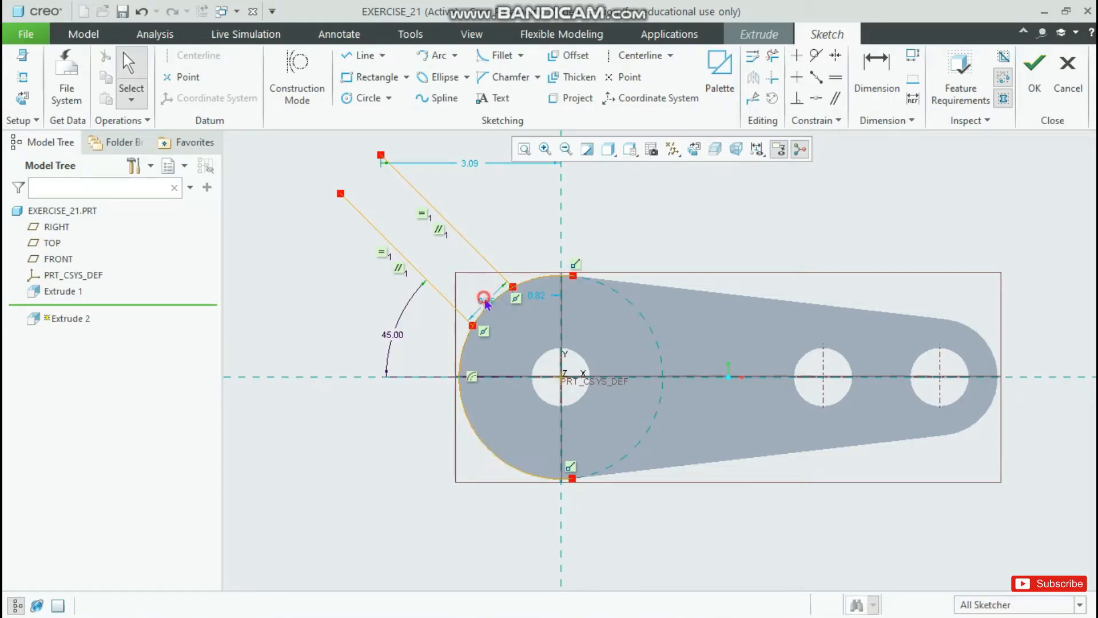
{"action": "double_click", "coordinate": [488, 305]}
{"action": "type", "text": "2"}
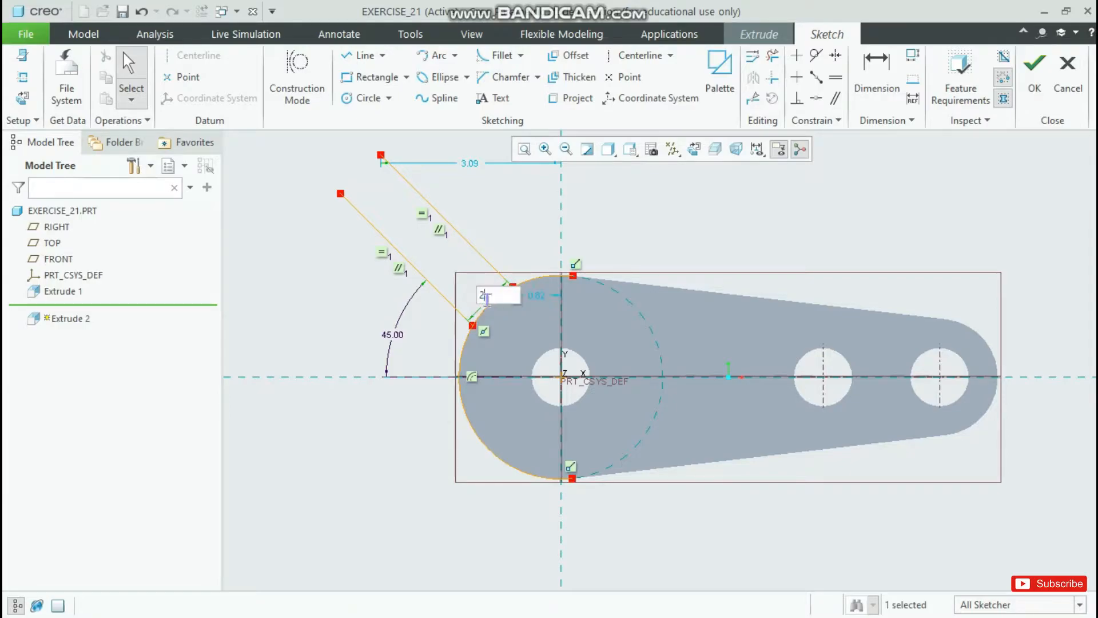
{"action": "key", "text": "Return"}
Join the outer ends of the two slanted lines with a line and make it perpendicular to the lower one.
{"action": "left_click", "coordinate": [357, 55]}
{"action": "left_click", "coordinate": [332, 266]}
{"action": "left_click", "coordinate": [380, 156]}
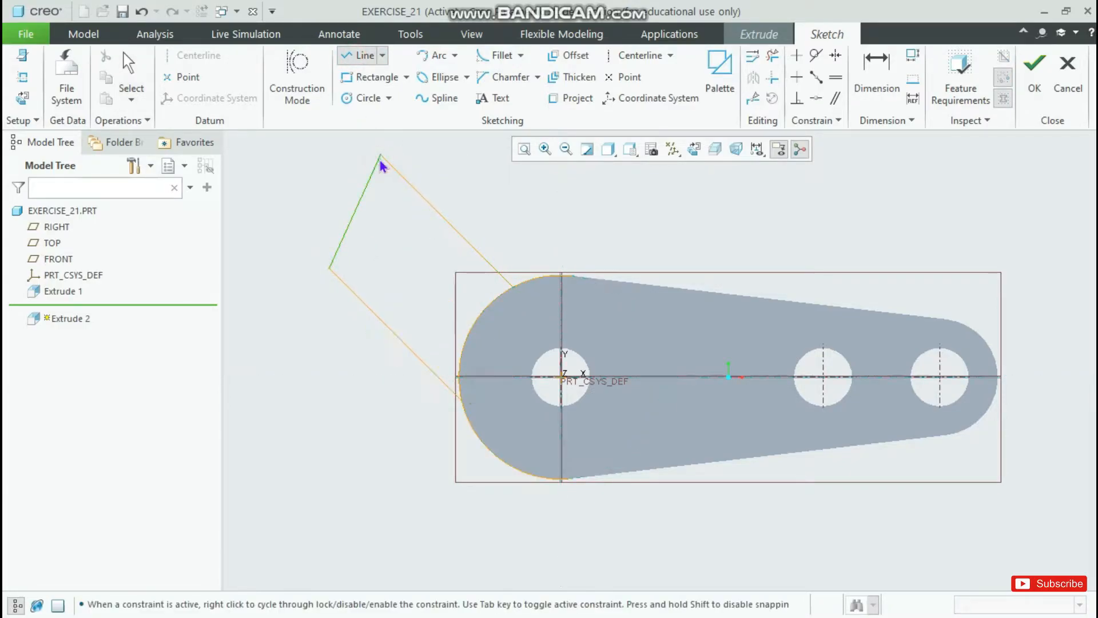
{"action": "middle_click", "coordinate": [381, 159]}
{"action": "left_click", "coordinate": [796, 98]}
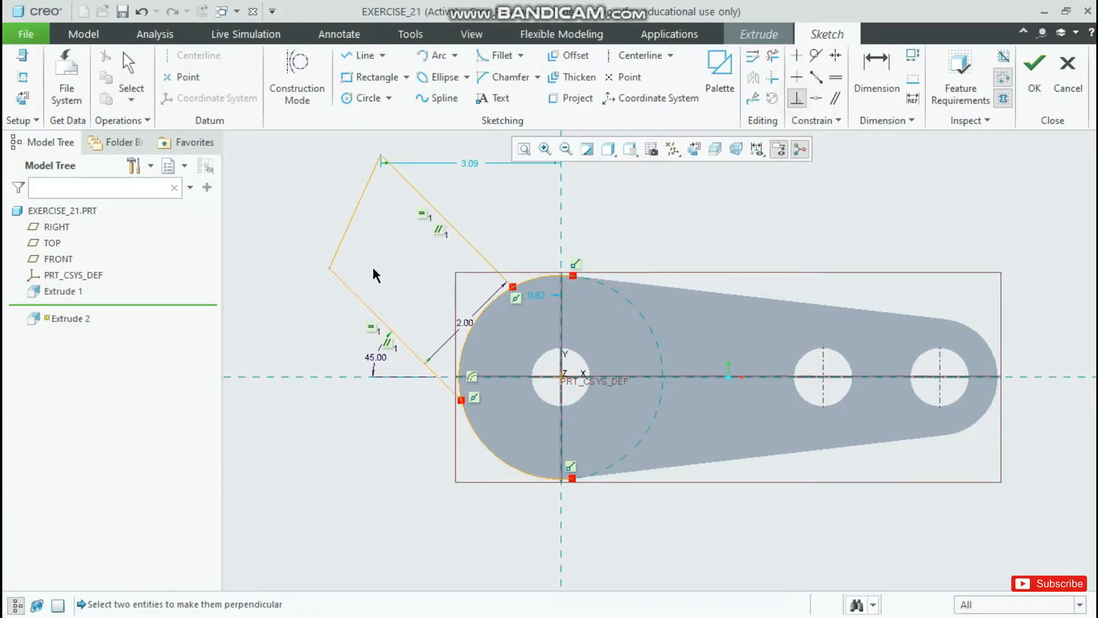
{"action": "left_click", "coordinate": [346, 284]}
{"action": "left_click", "coordinate": [337, 246]}
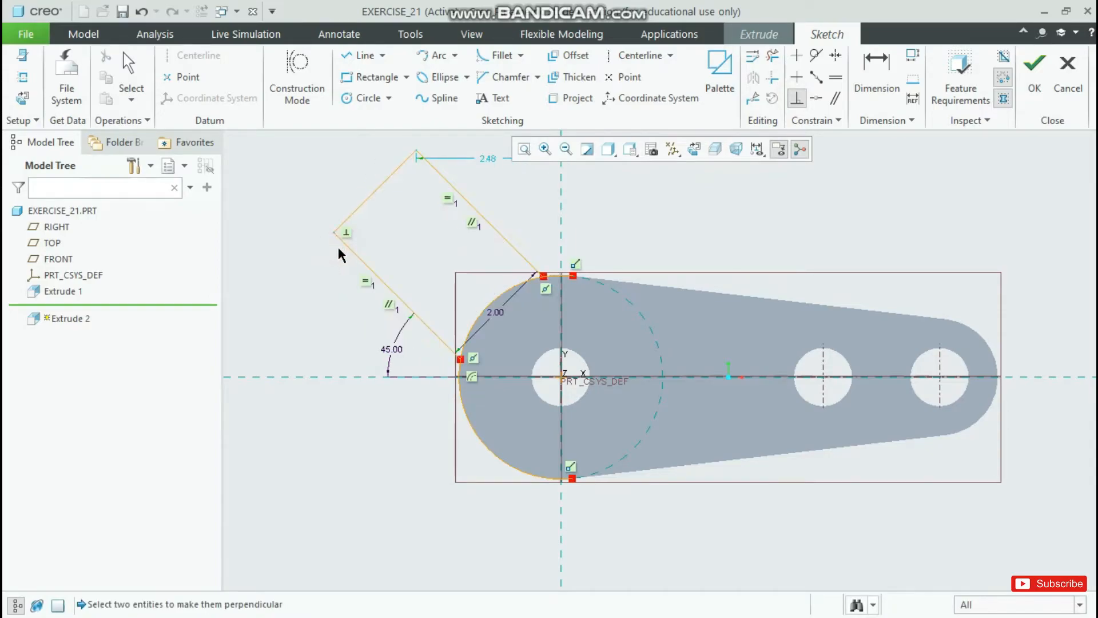
Dimension the length of the lower slanted line and set it to 4.
{"action": "left_click", "coordinate": [876, 71]}
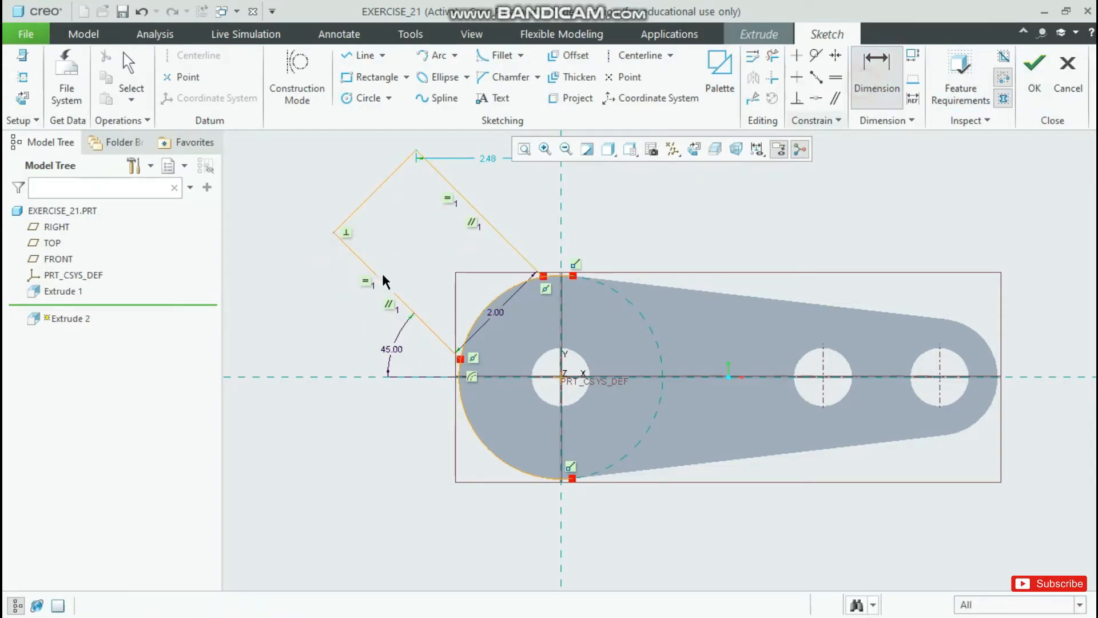
{"action": "left_click", "coordinate": [383, 283]}
{"action": "middle_click", "coordinate": [294, 379]}
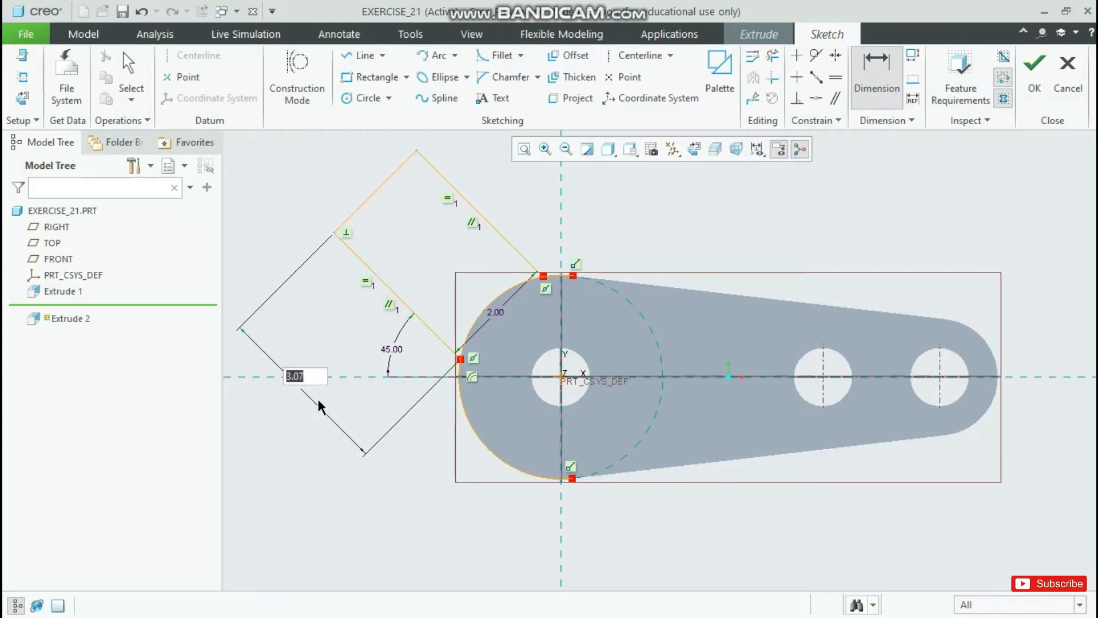
{"action": "type", "text": "4"}
{"action": "key", "text": "Return"}
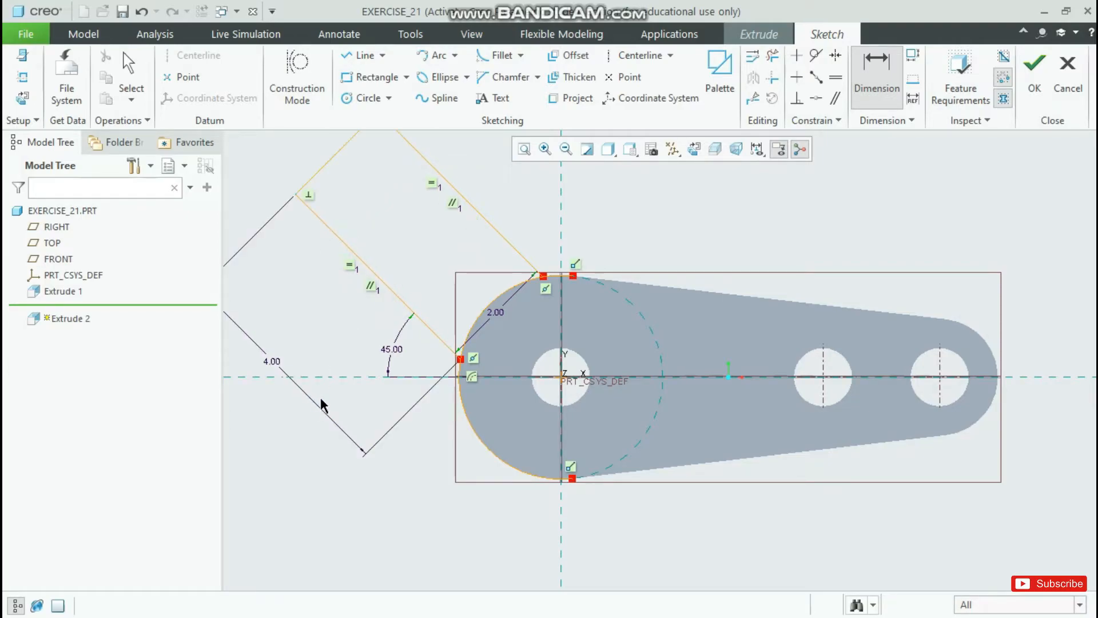
{"action": "scroll", "coordinate": [483, 394], "scroll_direction": "up", "scroll_amount": 3}
{"action": "left_click", "coordinate": [772, 55]}
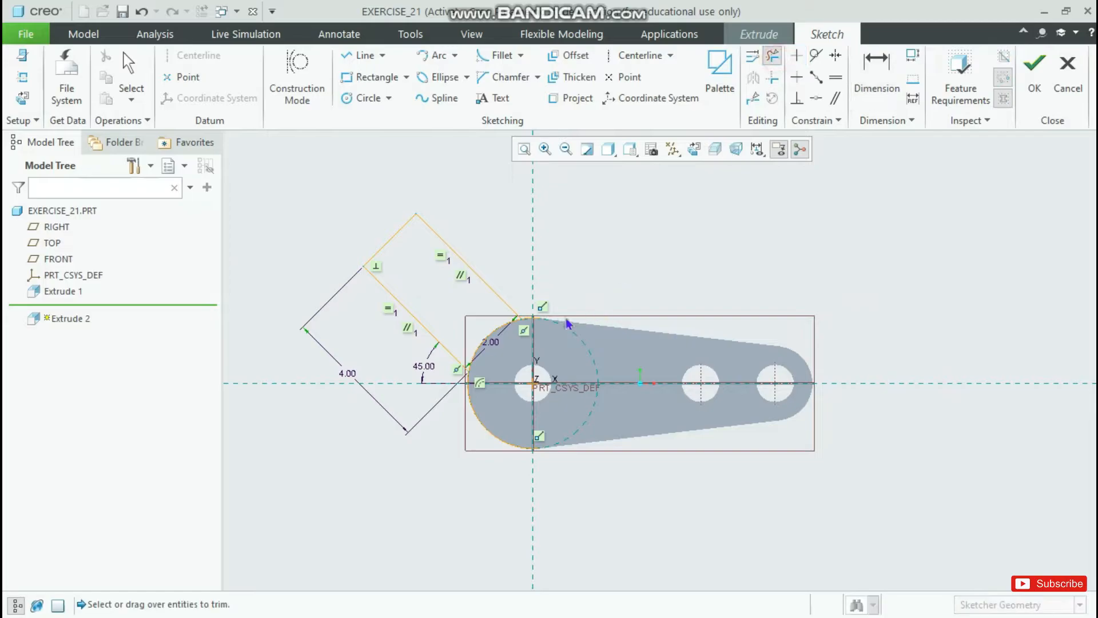
{"action": "left_click", "coordinate": [517, 316]}
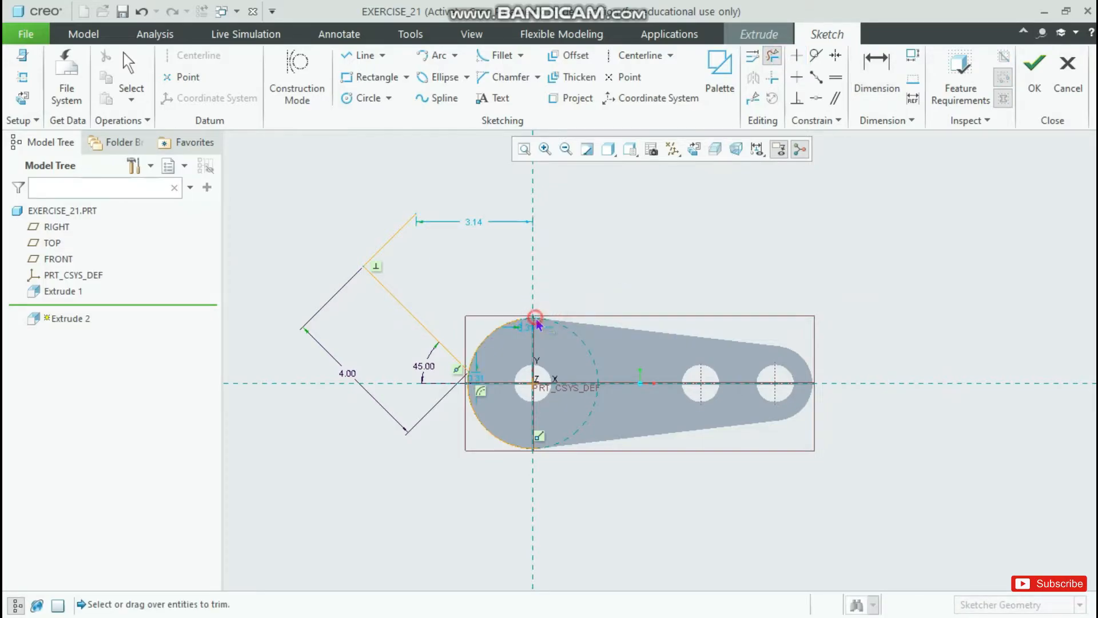
{"action": "middle_click", "coordinate": [489, 351]}
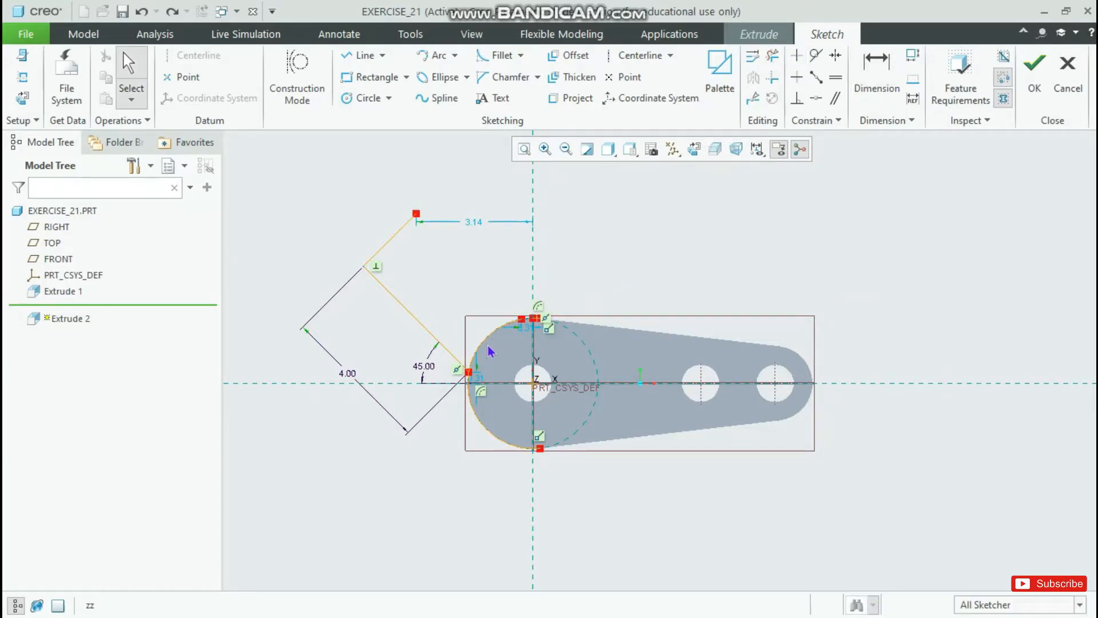
{"action": "key", "text": "ctrl+z"}
{"action": "key", "text": "ctrl+z"}
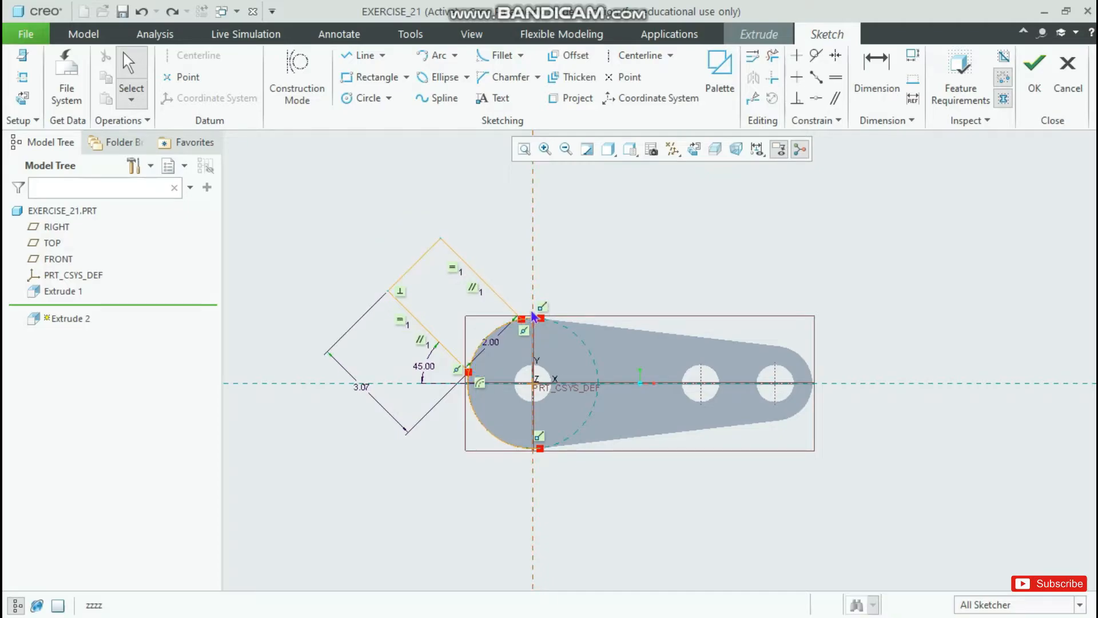
{"action": "key", "text": "ctrl+y"}
Trim the projected arc segments beyond the two slanted lines, leaving a closed arm profile.
{"action": "scroll", "coordinate": [506, 302], "scroll_direction": "down", "scroll_amount": 4}
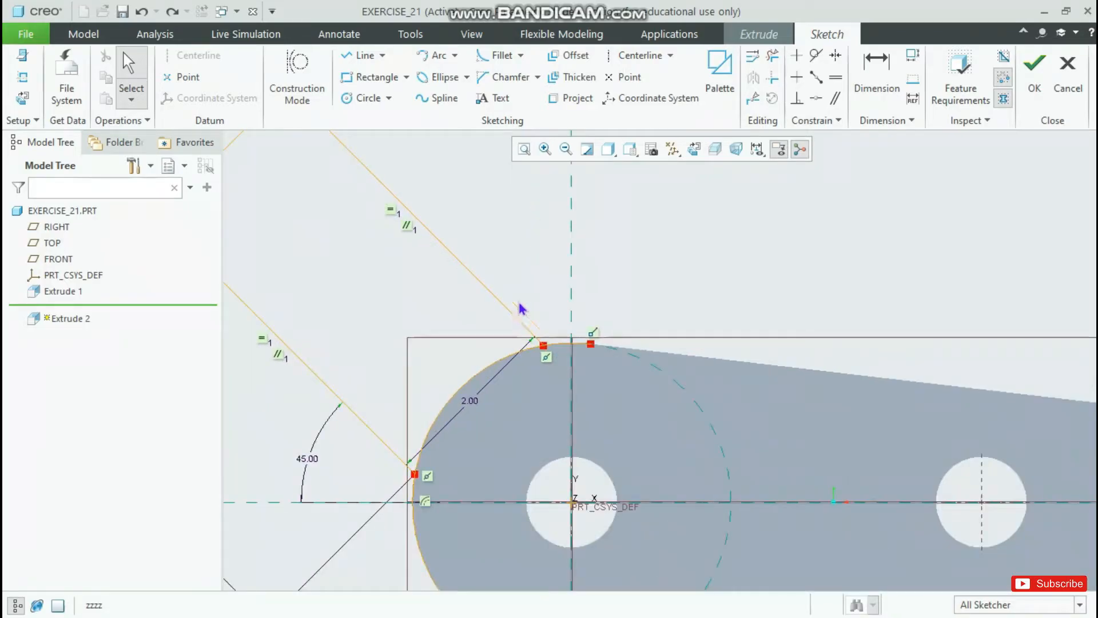
{"action": "left_click", "coordinate": [772, 61]}
{"action": "mouse_move", "coordinate": [558, 330]}
{"action": "left_mouse_down"}
{"action": "mouse_move", "coordinate": [565, 366]}
{"action": "mouse_move", "coordinate": [579, 367]}
{"action": "left_mouse_up"}
{"action": "scroll", "coordinate": [578, 353], "scroll_direction": "up", "scroll_amount": 4}
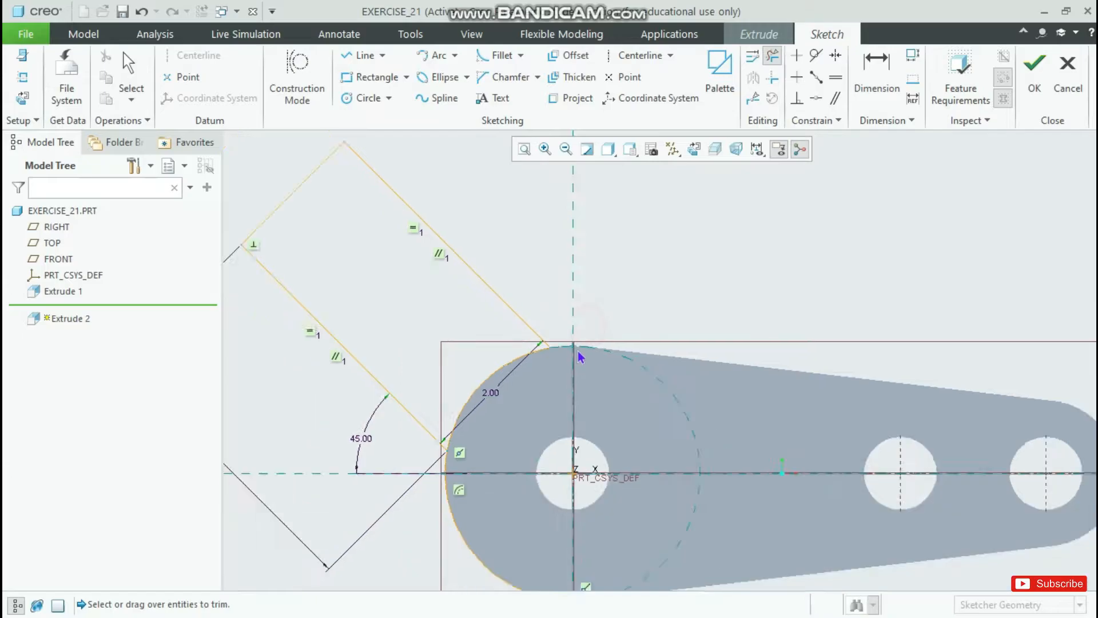
{"action": "scroll", "coordinate": [490, 422], "scroll_direction": "down", "scroll_amount": 3}
{"action": "scroll", "coordinate": [490, 421], "scroll_direction": "down", "scroll_amount": 2}
{"action": "left_click_drag", "start_coordinate": [535, 336], "coordinate": [600, 338]}
{"action": "left_click_drag", "start_coordinate": [607, 360], "coordinate": [569, 392]}
{"action": "mouse_move", "coordinate": [788, 526]}
{"action": "left_mouse_down"}
{"action": "mouse_move", "coordinate": [784, 551]}
{"action": "mouse_move", "coordinate": [784, 541]}
{"action": "left_mouse_up"}
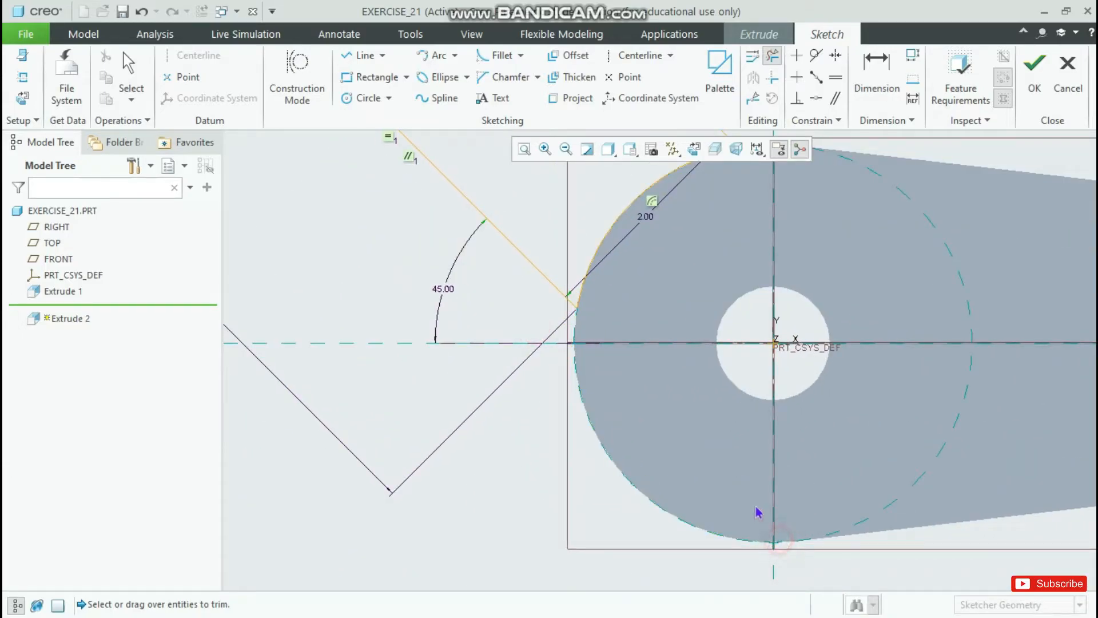
{"action": "middle_click", "coordinate": [611, 462]}
{"action": "scroll", "coordinate": [479, 445], "scroll_direction": "up", "scroll_amount": 4}
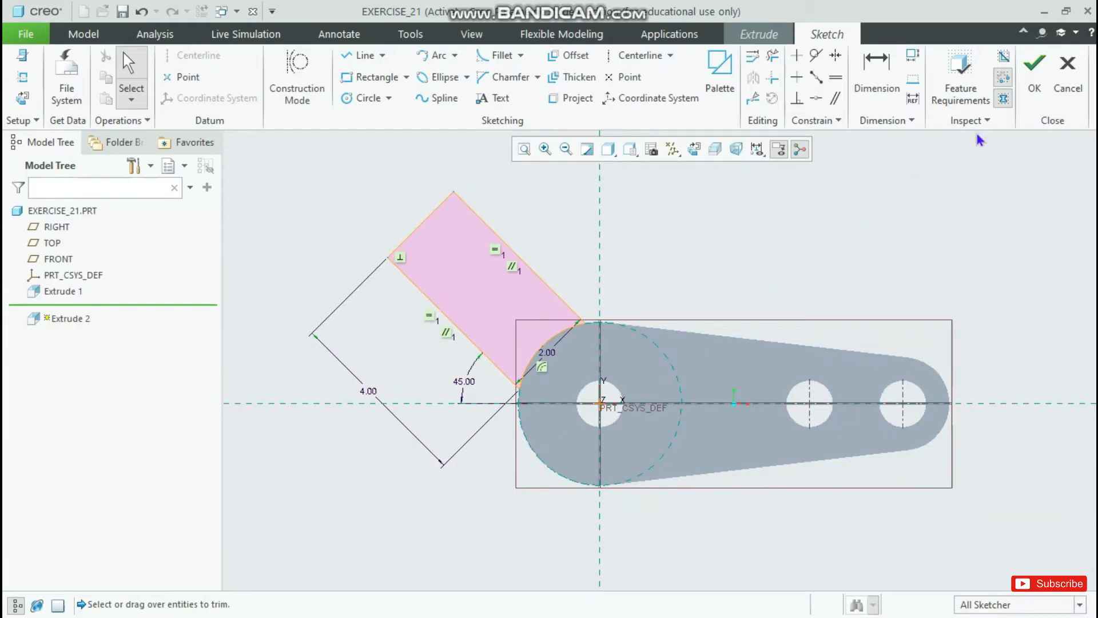
Finish the arm sketch and extrude it symmetrically about the sketch plane to a depth of 2.
{"action": "left_click", "coordinate": [1035, 71]}
{"action": "middle_click_drag", "start_coordinate": [399, 280], "coordinate": [419, 331]}
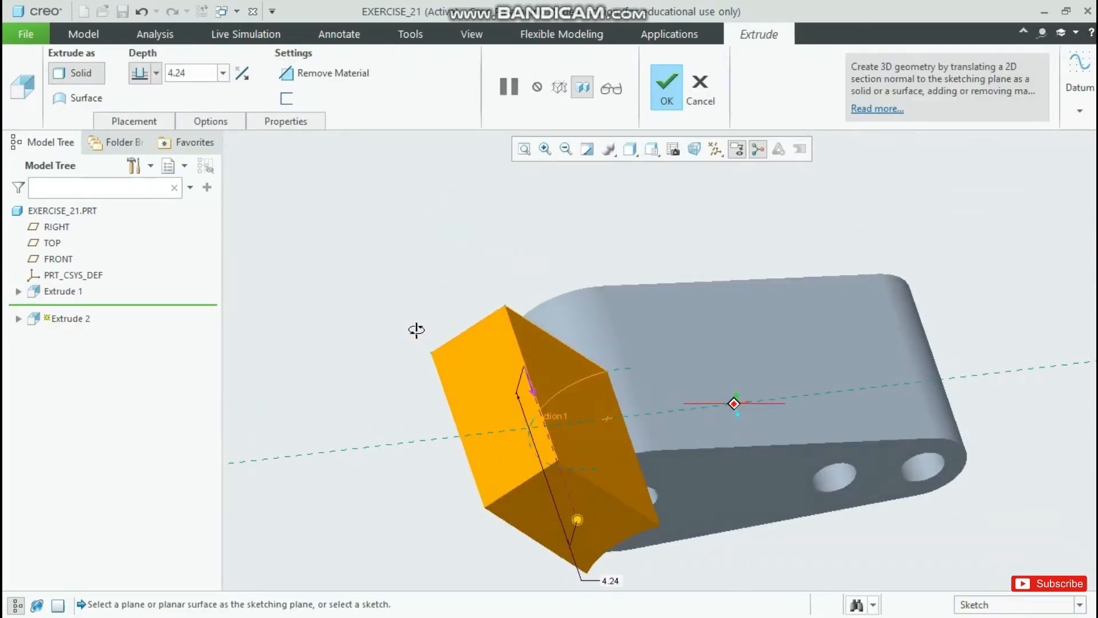
{"action": "left_click", "coordinate": [155, 72]}
{"action": "left_click", "coordinate": [139, 106]}
{"action": "double_click", "coordinate": [195, 71]}
{"action": "type", "text": "2"}
{"action": "key", "text": "Return"}
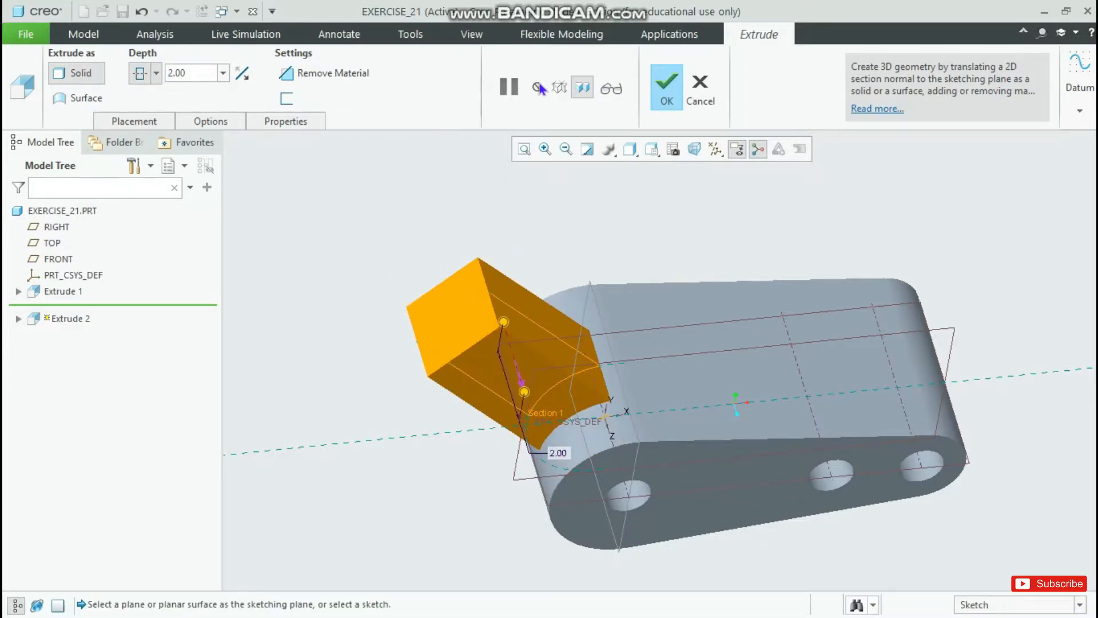
{"action": "left_click", "coordinate": [700, 88]}
{"action": "key", "text": "Return"}
{"action": "left_click", "coordinate": [666, 86]}
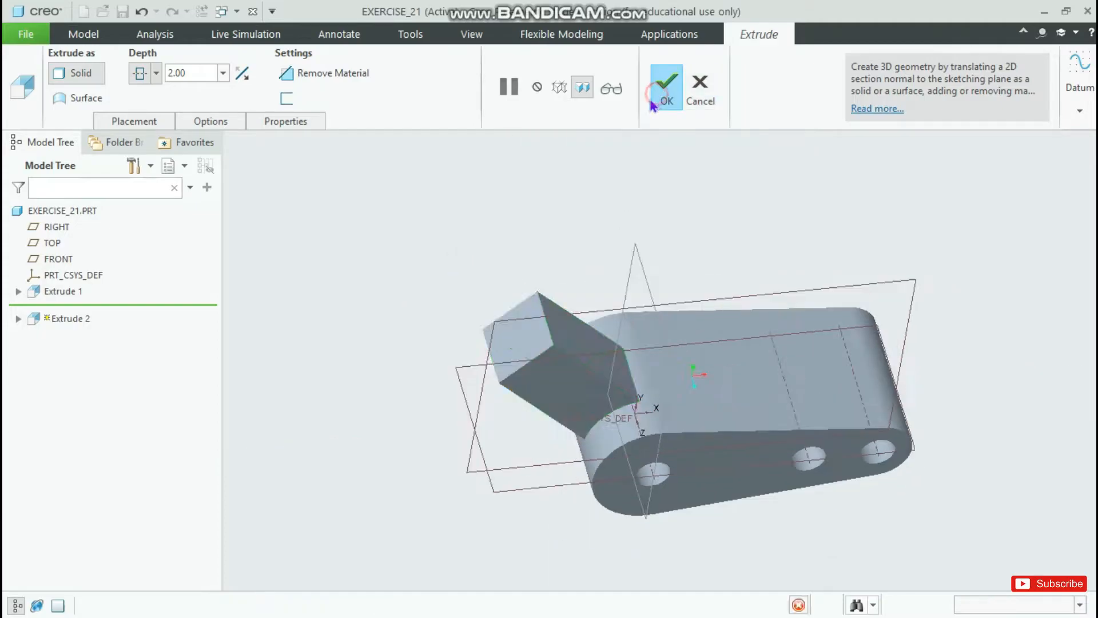
Round the four long edges of the slanted arm with a radius of 1.00, making it cylindrical.
{"action": "middle_click_drag", "start_coordinate": [464, 246], "coordinate": [485, 275]}
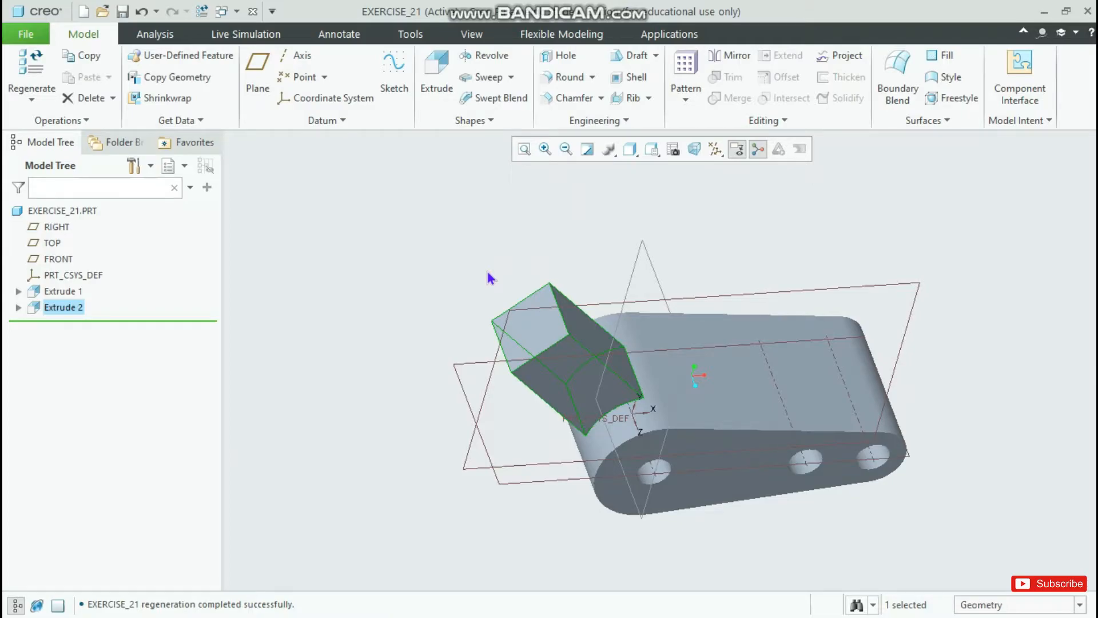
{"action": "mouse_move", "coordinate": [473, 298]}
{"action": "middle_mouse_down"}
{"action": "mouse_move", "coordinate": [449, 294]}
{"action": "mouse_move", "coordinate": [473, 314]}
{"action": "middle_mouse_up"}
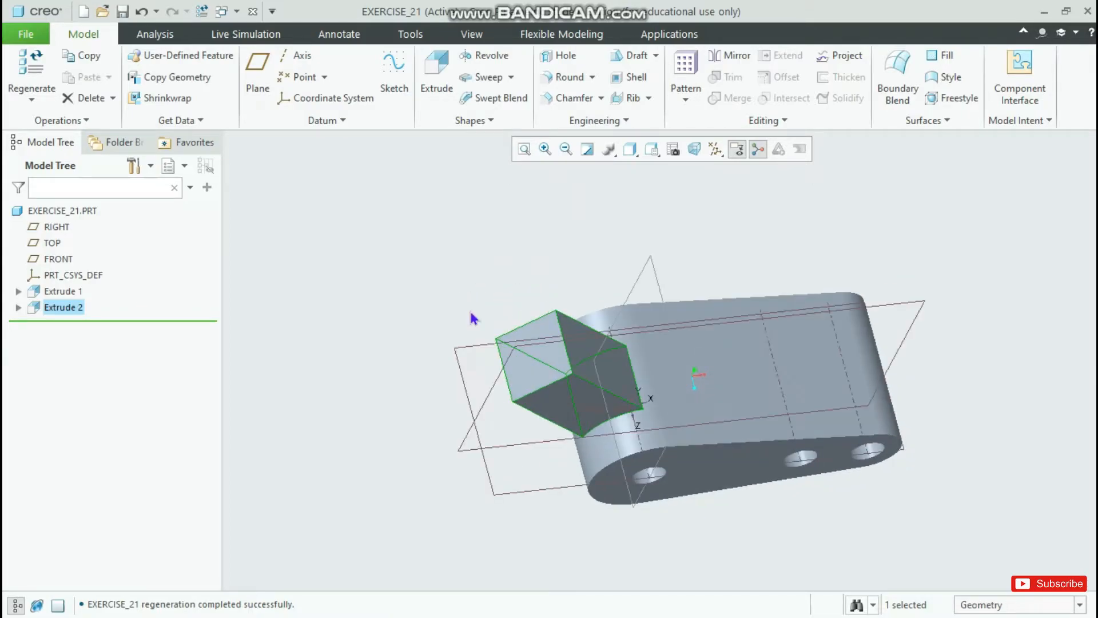
{"action": "left_click", "coordinate": [570, 77]}
{"action": "left_click", "coordinate": [588, 383]}
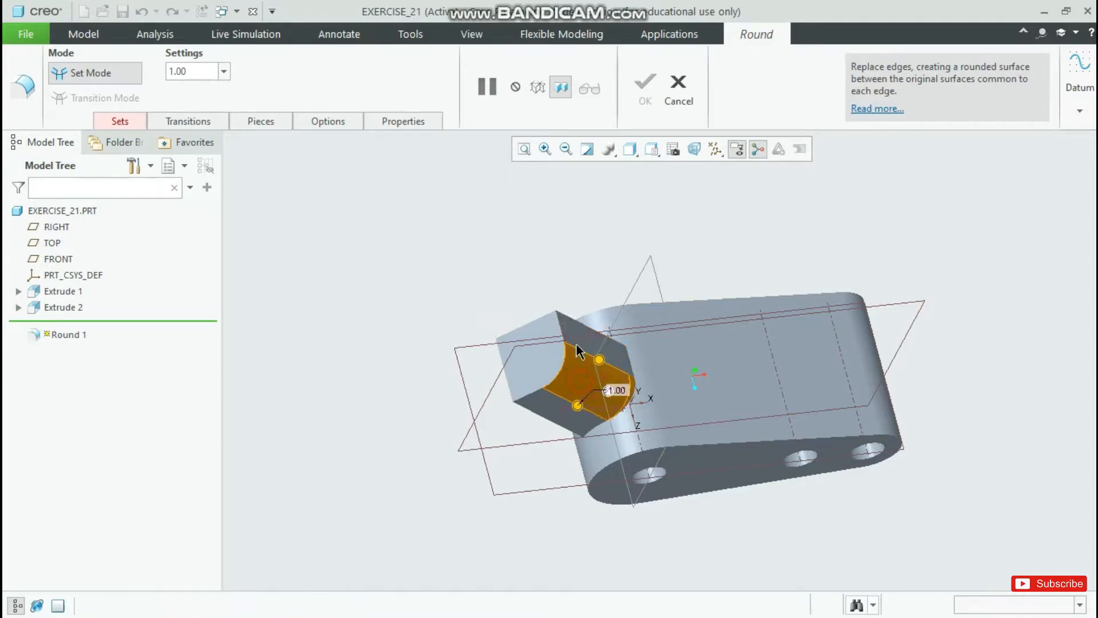
{"action": "middle_click_drag", "start_coordinate": [558, 321], "coordinate": [448, 281]}
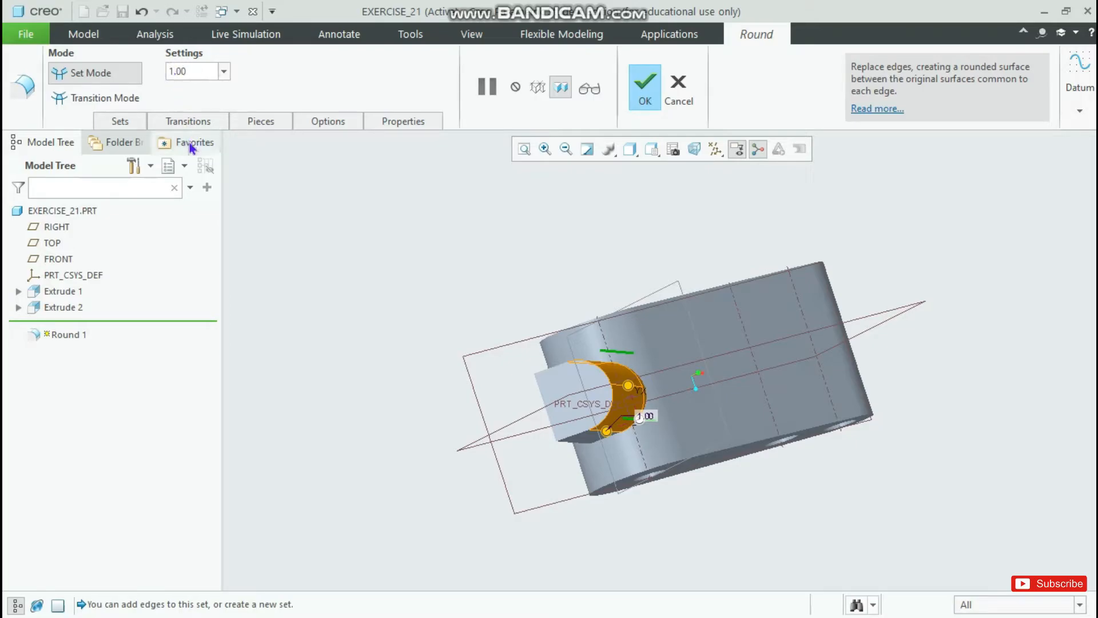
{"action": "middle_click_drag", "start_coordinate": [461, 343], "coordinate": [492, 302]}
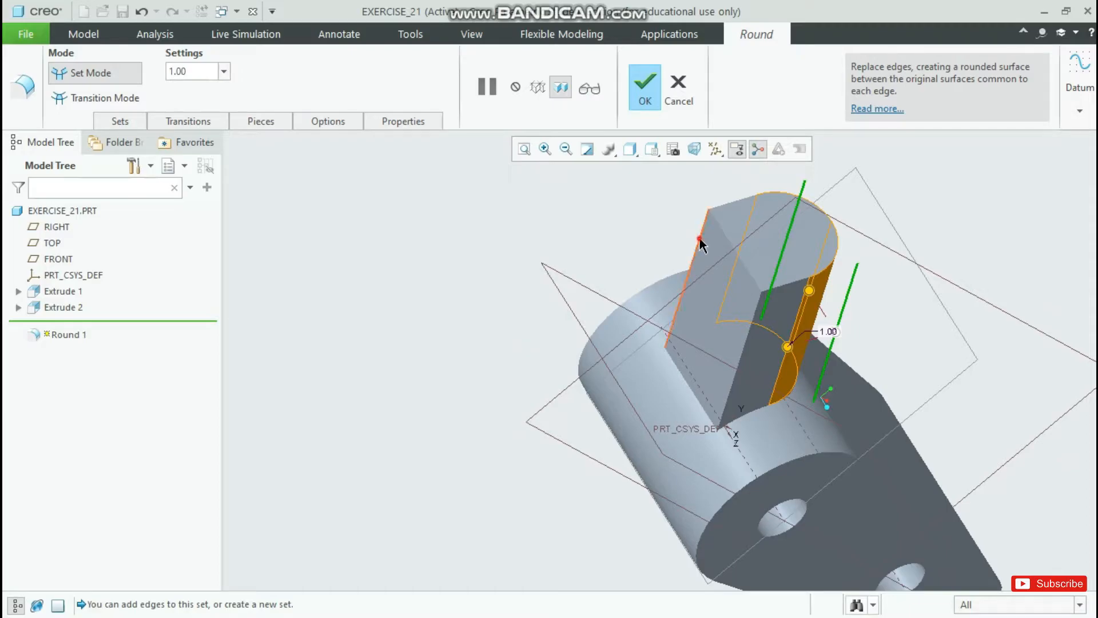
{"action": "left_click", "coordinate": [698, 238], "text": "ctrl"}
{"action": "left_click", "coordinate": [756, 308], "text": "ctrl"}
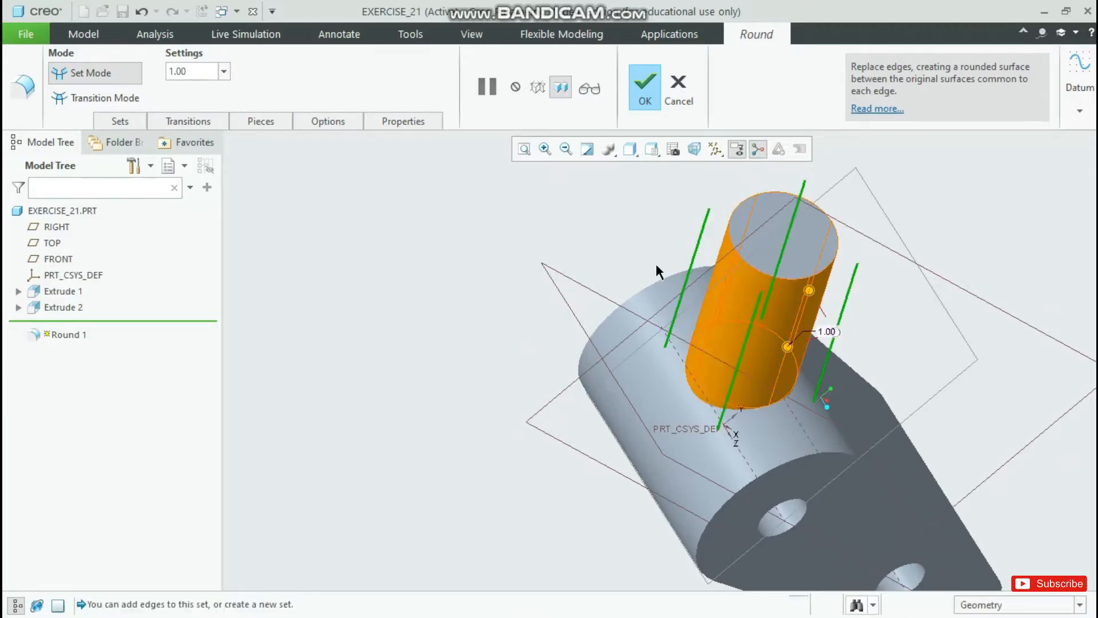
{"action": "middle_click_drag", "start_coordinate": [594, 243], "coordinate": [555, 281]}
{"action": "left_click", "coordinate": [644, 98]}
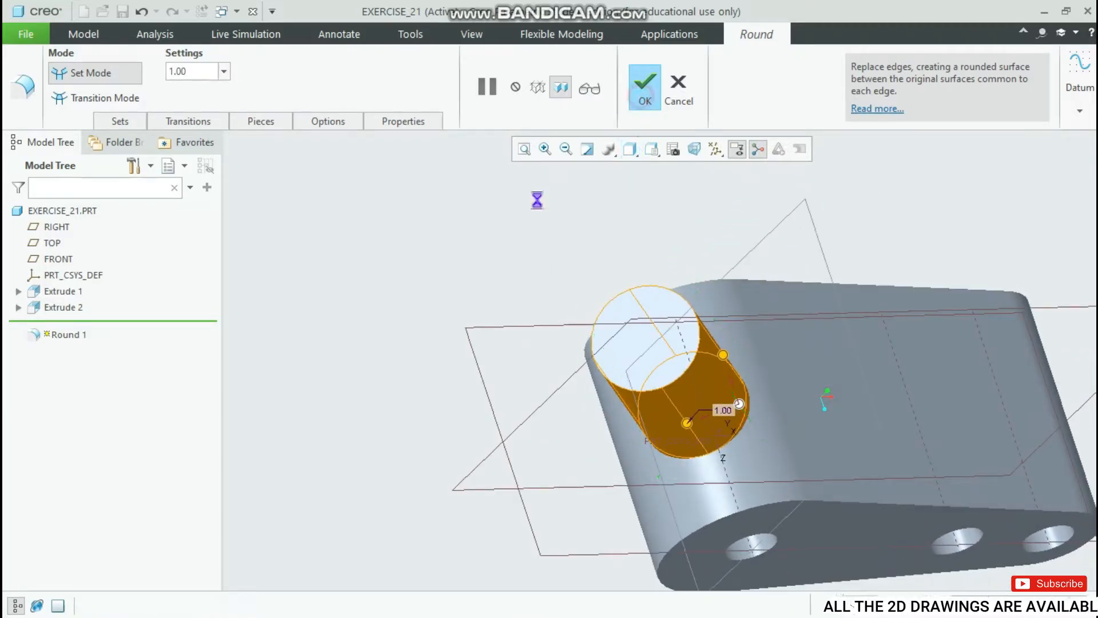
Add an annotation dimension for the diameter of the arm's circular end face.
{"action": "scroll", "coordinate": [431, 267], "scroll_direction": "up", "scroll_amount": 3}
{"action": "mouse_move", "coordinate": [431, 267]}
{"action": "middle_mouse_down"}
{"action": "mouse_move", "coordinate": [418, 282]}
{"action": "mouse_move", "coordinate": [363, 245]}
{"action": "mouse_move", "coordinate": [385, 238]}
{"action": "mouse_move", "coordinate": [405, 311]}
{"action": "mouse_move", "coordinate": [342, 244]}
{"action": "mouse_move", "coordinate": [336, 164]}
{"action": "mouse_move", "coordinate": [380, 196]}
{"action": "mouse_move", "coordinate": [360, 143]}
{"action": "middle_mouse_up"}
{"action": "left_click", "coordinate": [418, 283]}
{"action": "left_click", "coordinate": [342, 35]}
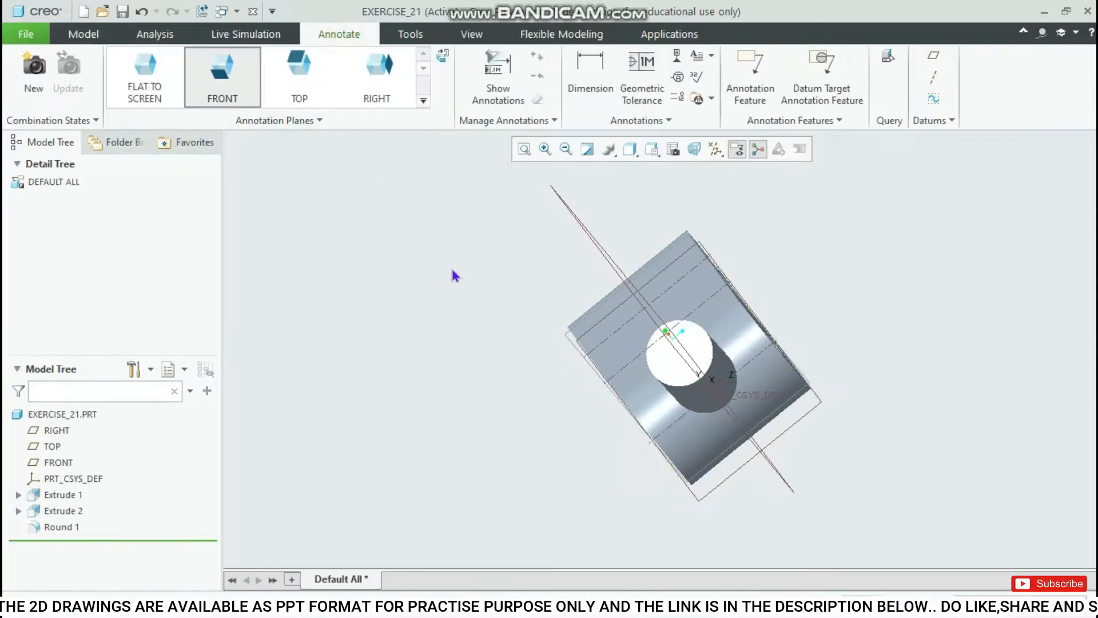
{"action": "left_click", "coordinate": [590, 71]}
{"action": "middle_click_drag", "start_coordinate": [643, 336], "coordinate": [543, 440]}
{"action": "left_click", "coordinate": [632, 473]}
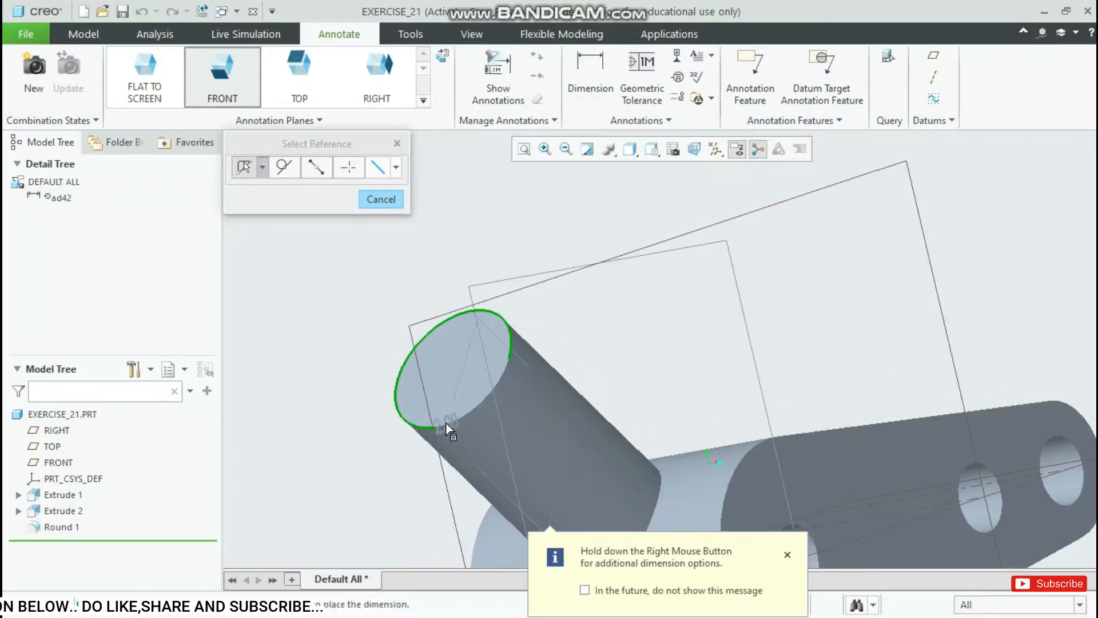
{"action": "middle_click", "coordinate": [372, 307]}
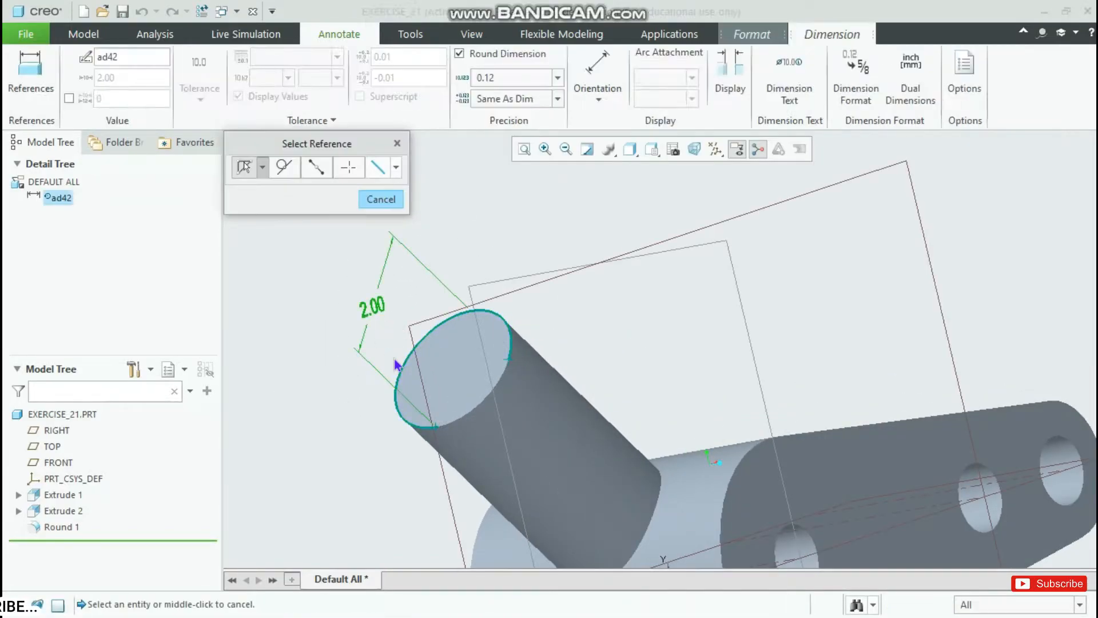
{"action": "left_click", "coordinate": [398, 206]}
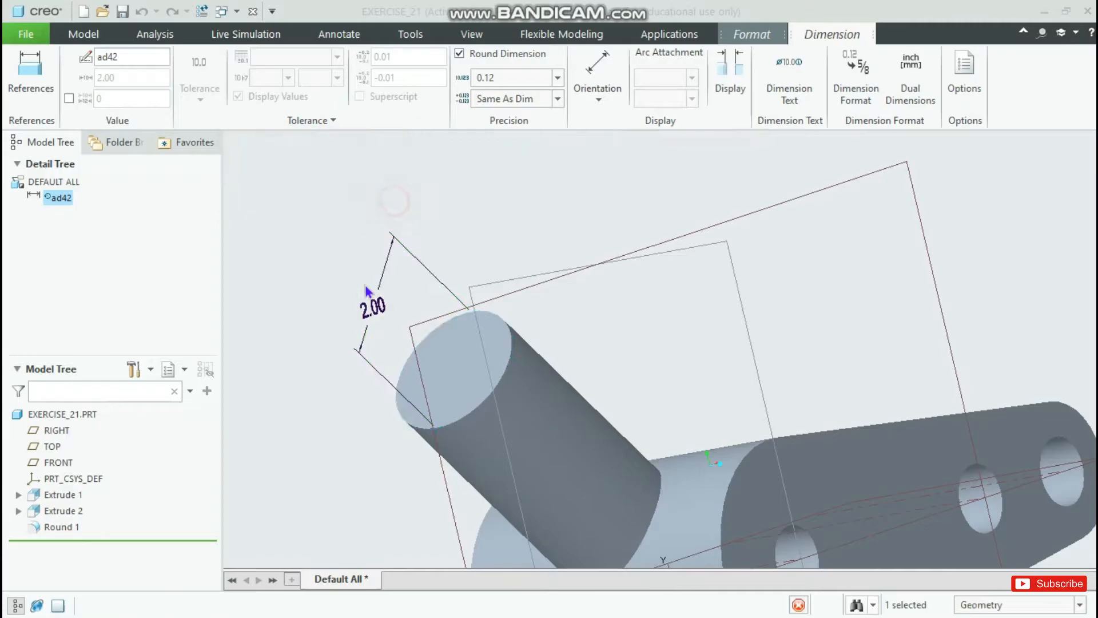
Delete the diameter annotation from the arm's end and restore the default view orientation.
{"action": "left_click", "coordinate": [373, 307]}
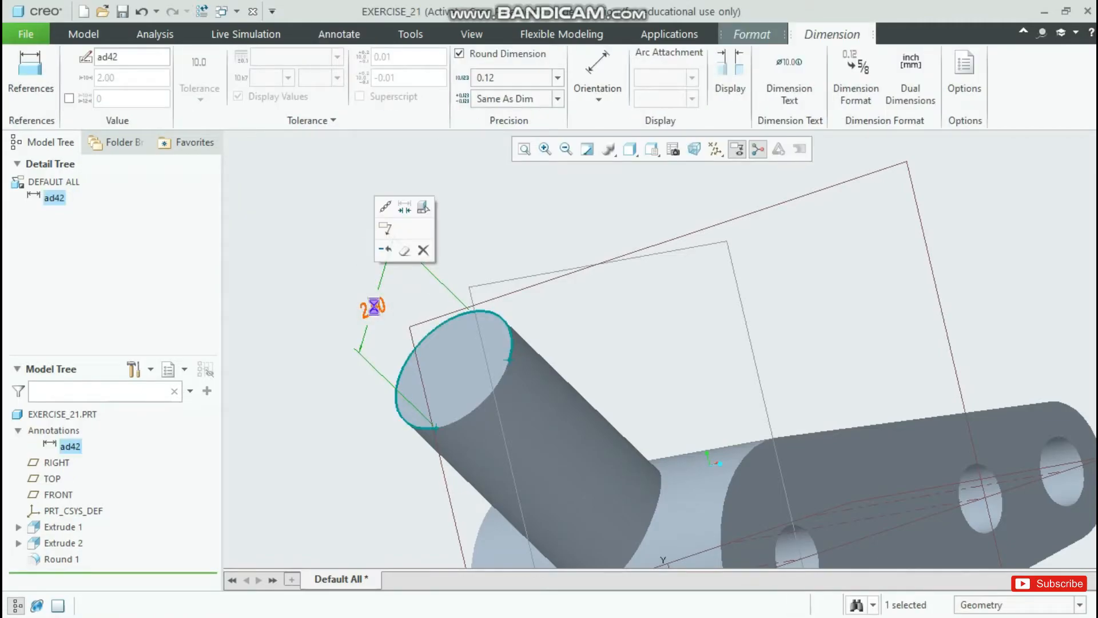
{"action": "key", "text": "Delete"}
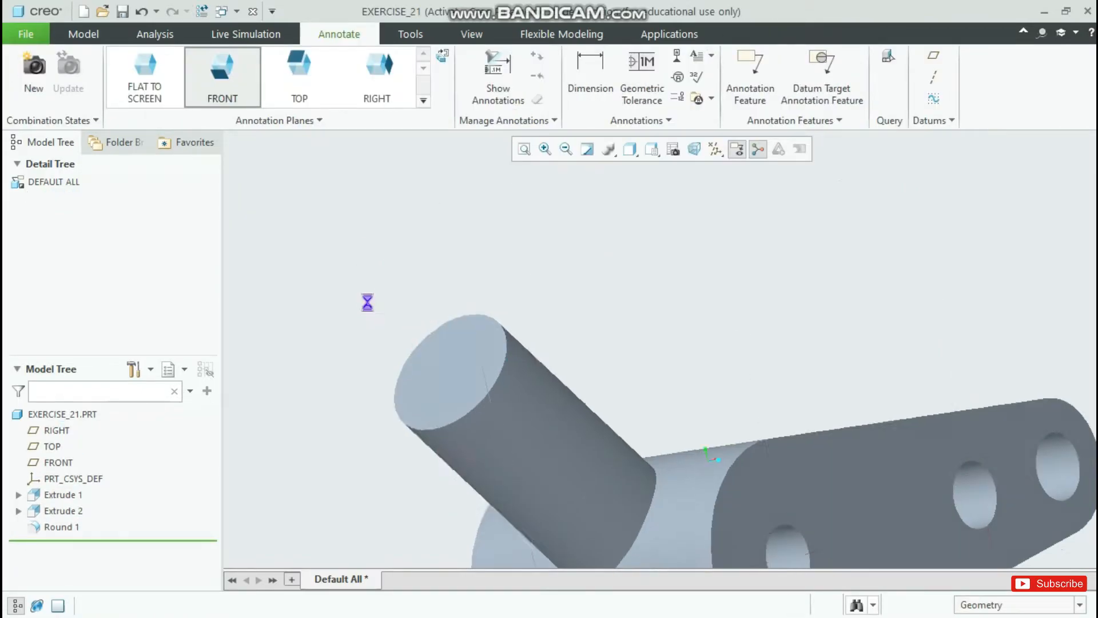
{"action": "key", "text": "ctrl+d"}
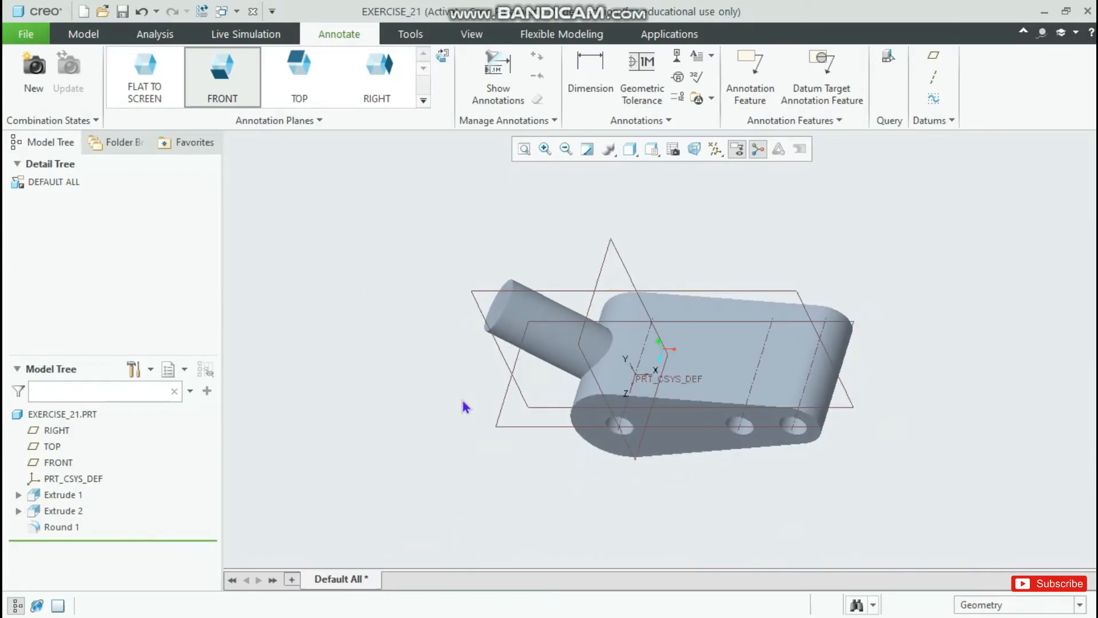
Check the arm's end in the reference drawing in Photos, and start an extrude sketch on the arm's circular end face in Creo.
{"action": "key", "text": "alt+Tab"}
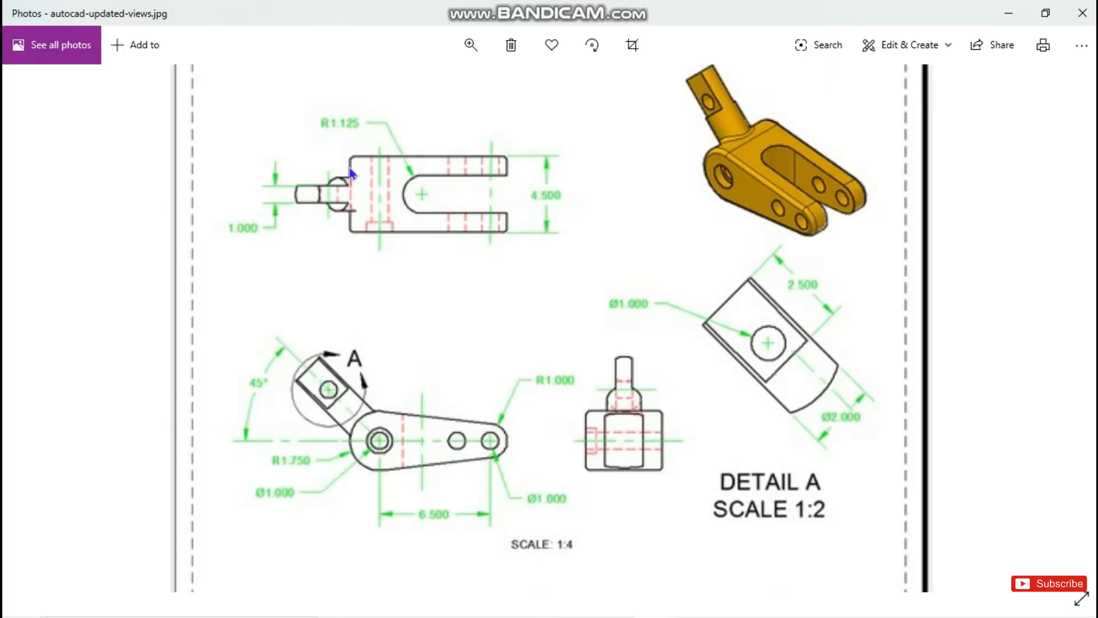
{"action": "key", "text": "alt+Tab"}
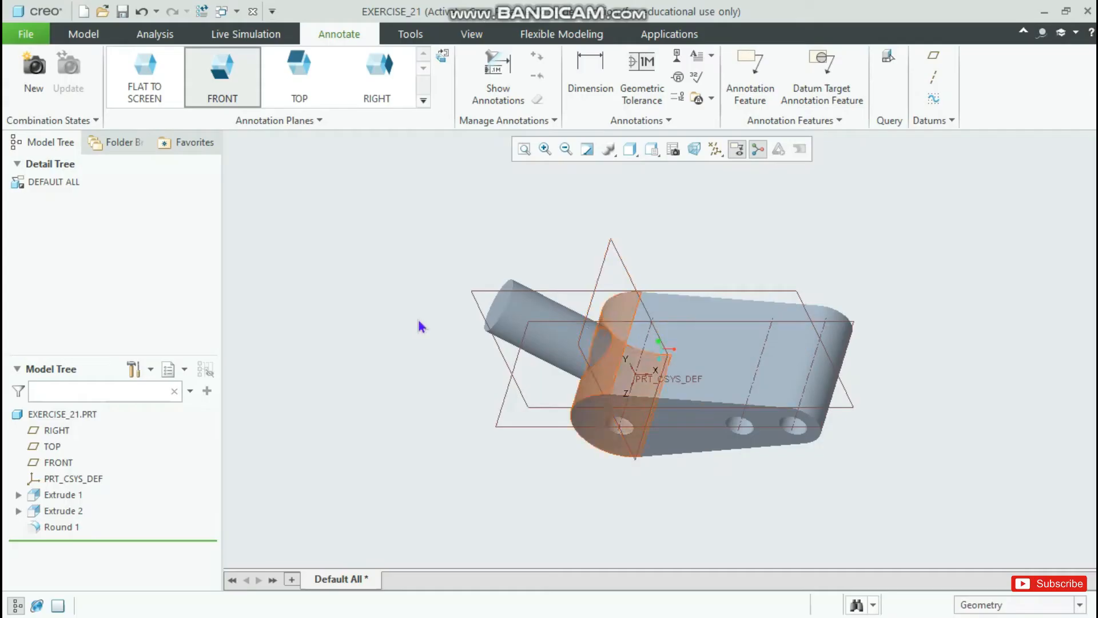
{"action": "left_click", "coordinate": [496, 306]}
{"action": "middle_click_drag", "start_coordinate": [494, 311], "coordinate": [523, 331]}
{"action": "left_click", "coordinate": [524, 332]}
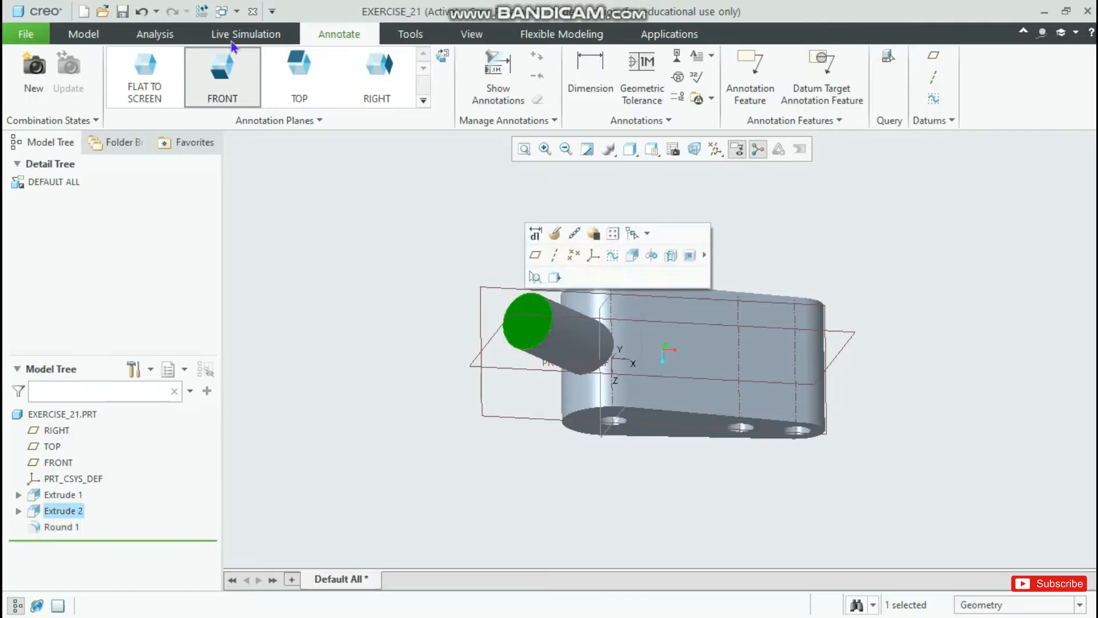
{"action": "left_click", "coordinate": [84, 34]}
{"action": "left_click", "coordinate": [437, 74]}
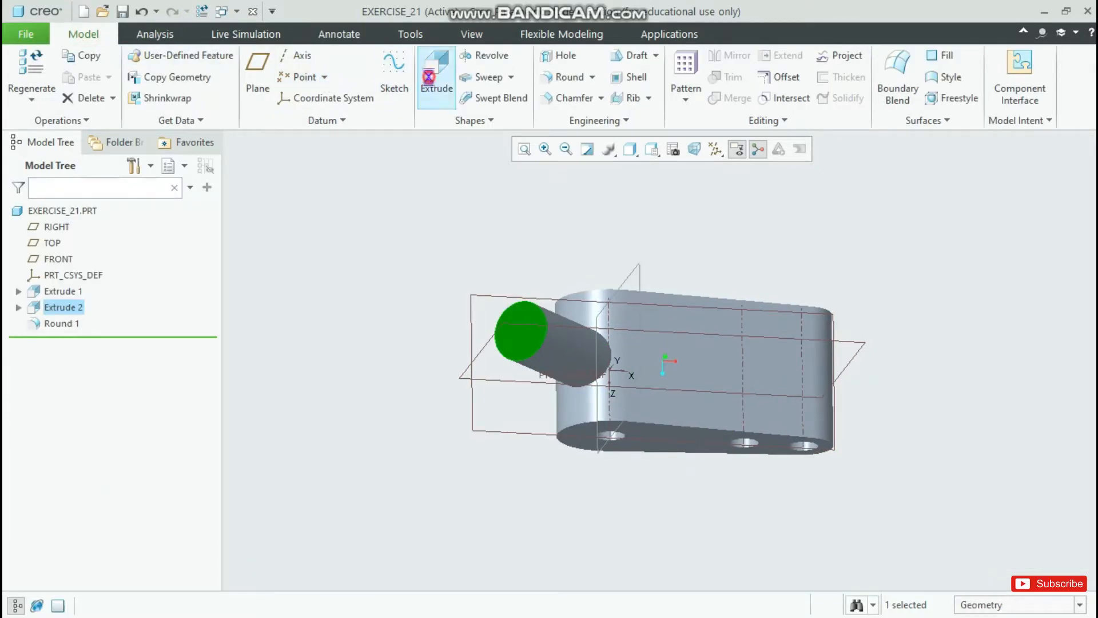
{"action": "left_click", "coordinate": [694, 149]}
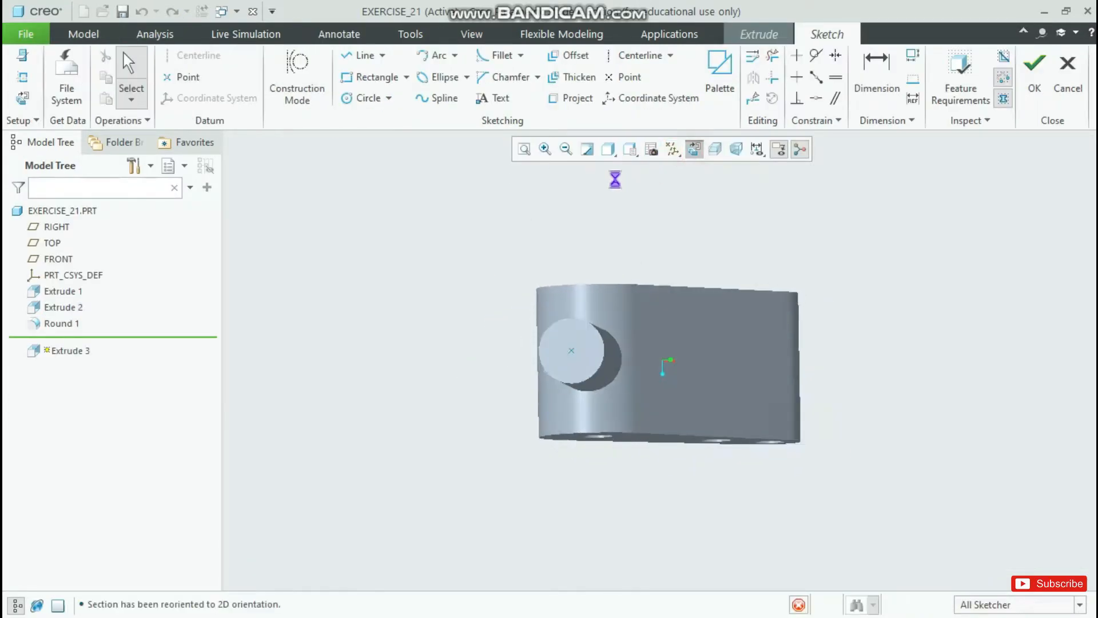
Project the circular edges of the arm's end face into the sketch to form a full circle.
{"action": "left_click", "coordinate": [566, 99]}
{"action": "scroll", "coordinate": [599, 322], "scroll_direction": "up", "scroll_amount": 3}
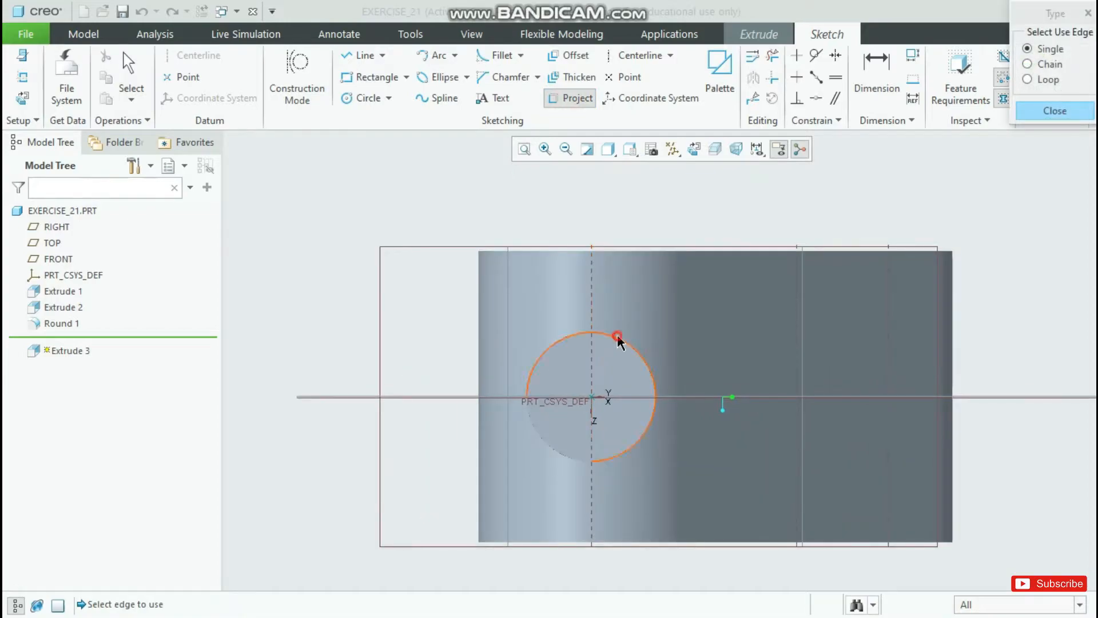
{"action": "left_click", "coordinate": [552, 452]}
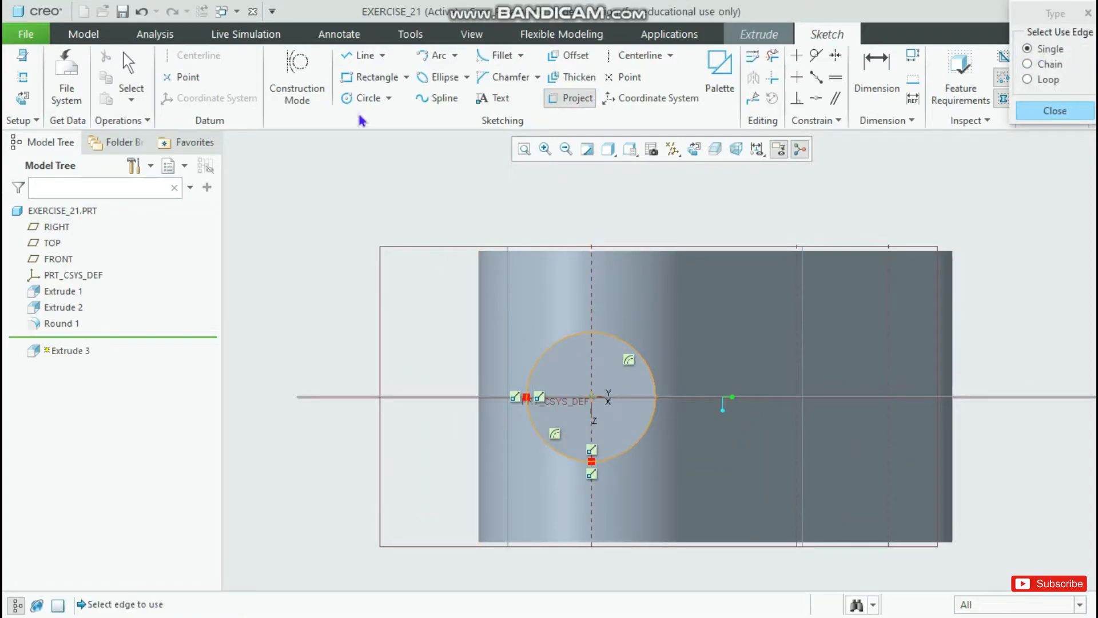
Check the flat's thickness in the reference drawing, and draw two horizontal chords across the circle about 0.52 apart, symmetric about its centre.
{"action": "left_click", "coordinate": [362, 57]}
{"action": "scroll", "coordinate": [496, 328], "scroll_direction": "down", "scroll_amount": 1}
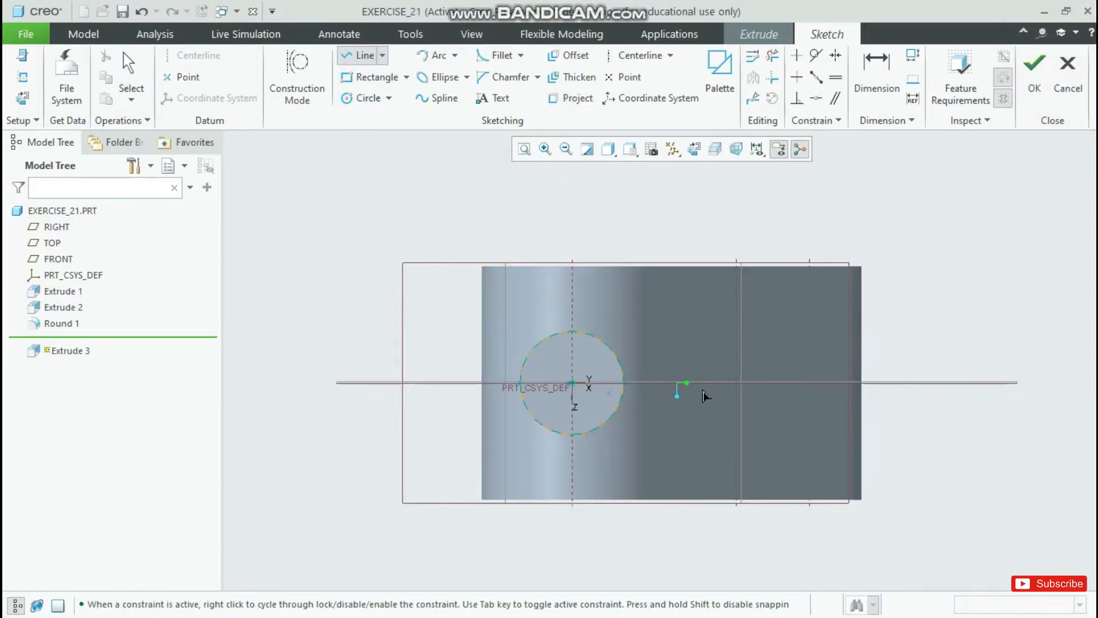
{"action": "key", "text": "alt+Tab"}
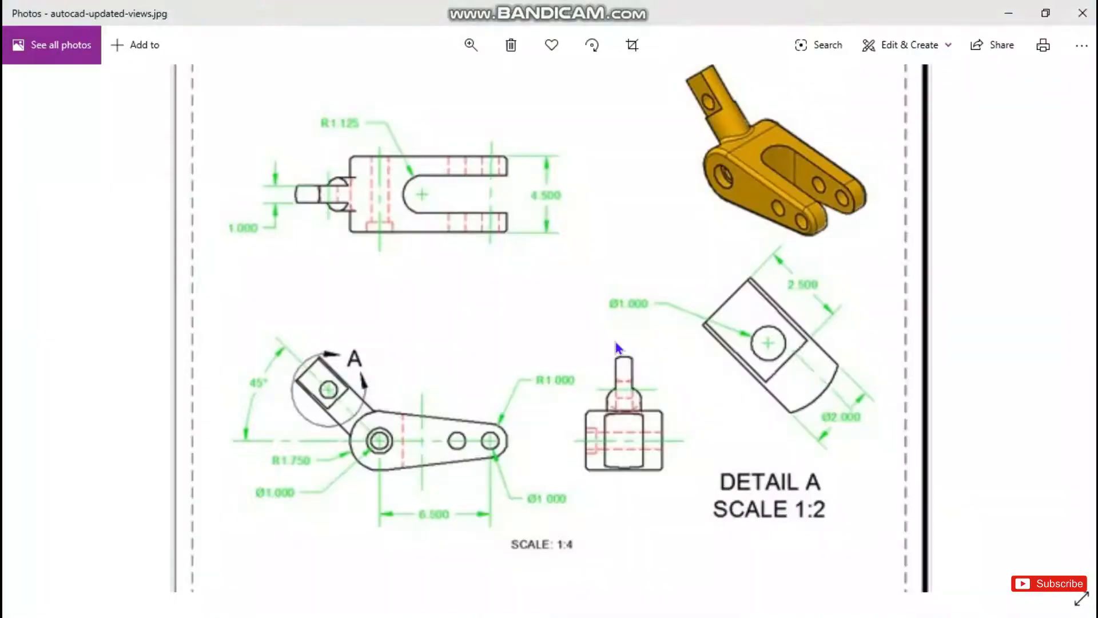
{"action": "key", "text": "alt+Tab"}
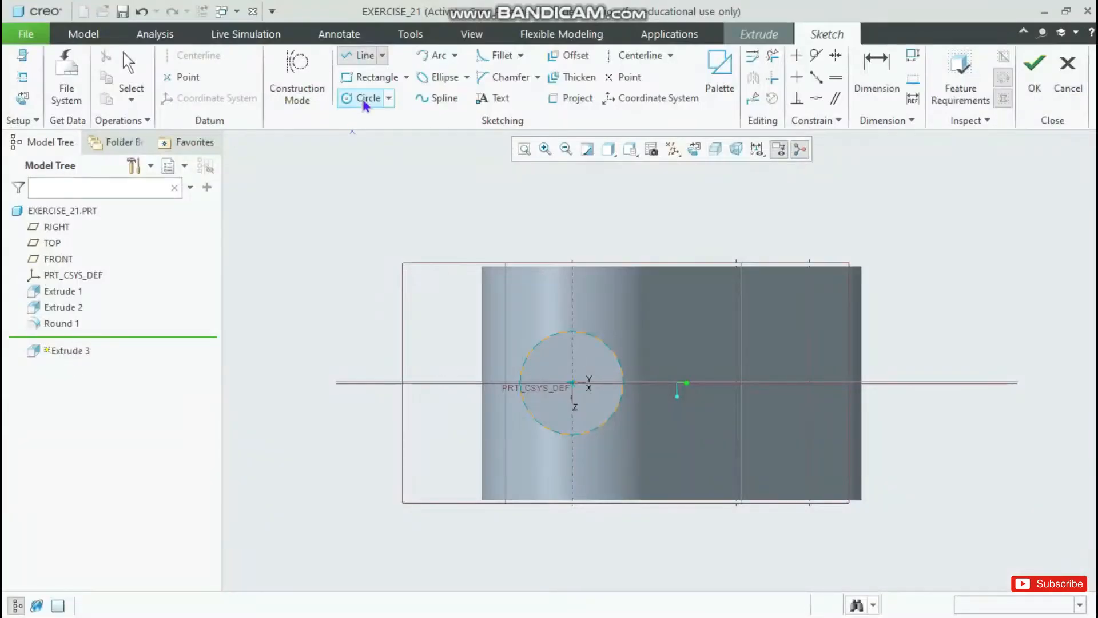
{"action": "scroll", "coordinate": [596, 438], "scroll_direction": "up", "scroll_amount": 2}
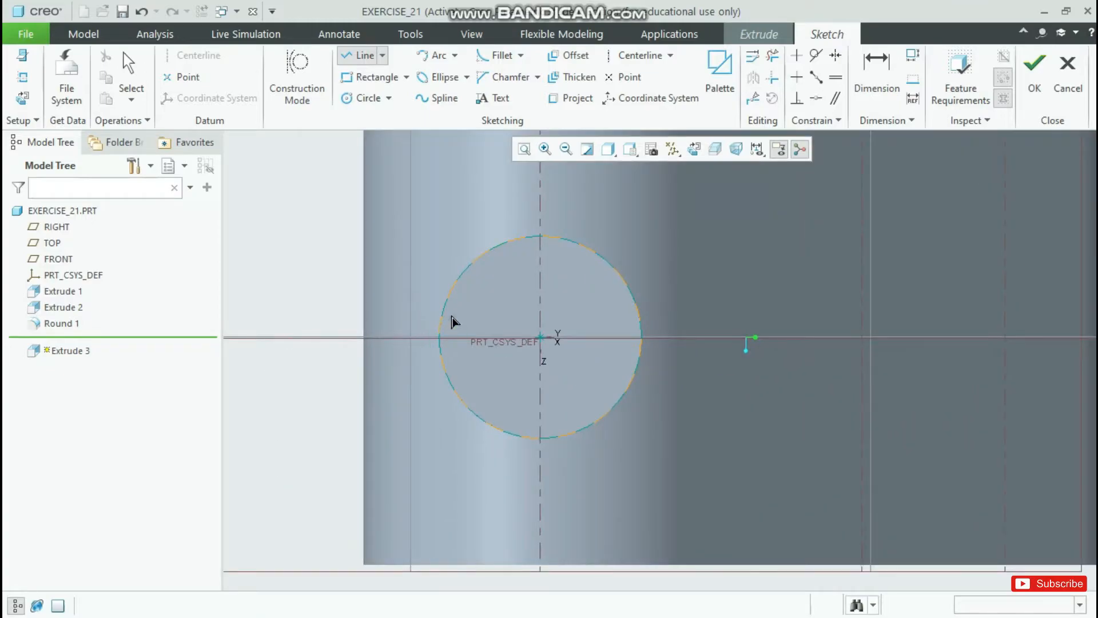
{"action": "left_click", "coordinate": [441, 311]}
{"action": "left_click", "coordinate": [639, 311]}
{"action": "middle_click", "coordinate": [640, 313]}
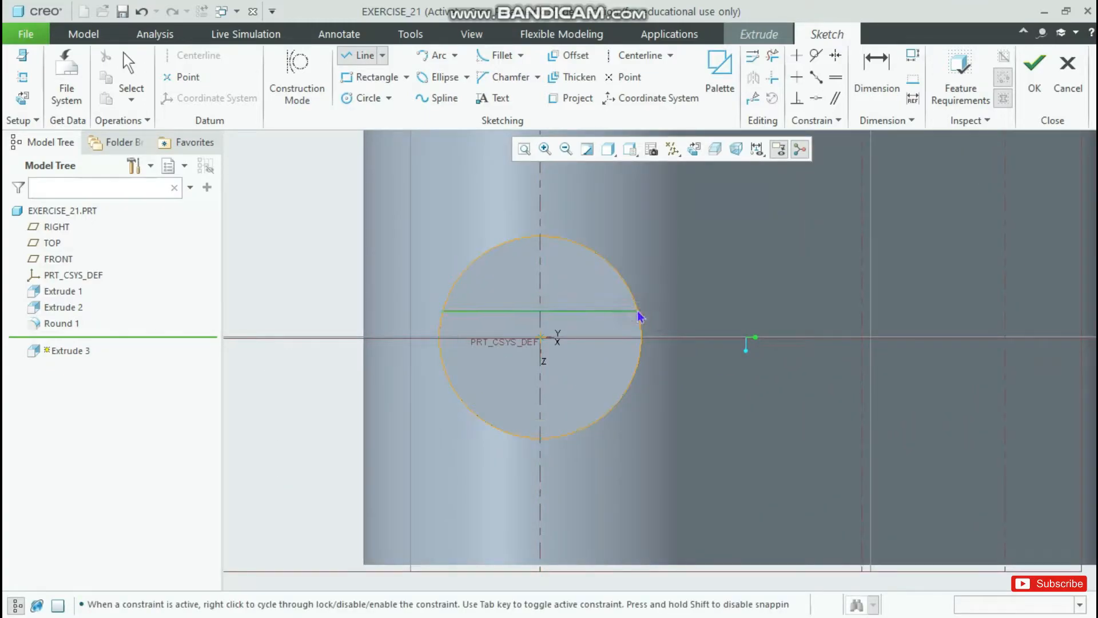
{"action": "left_click", "coordinate": [638, 373]}
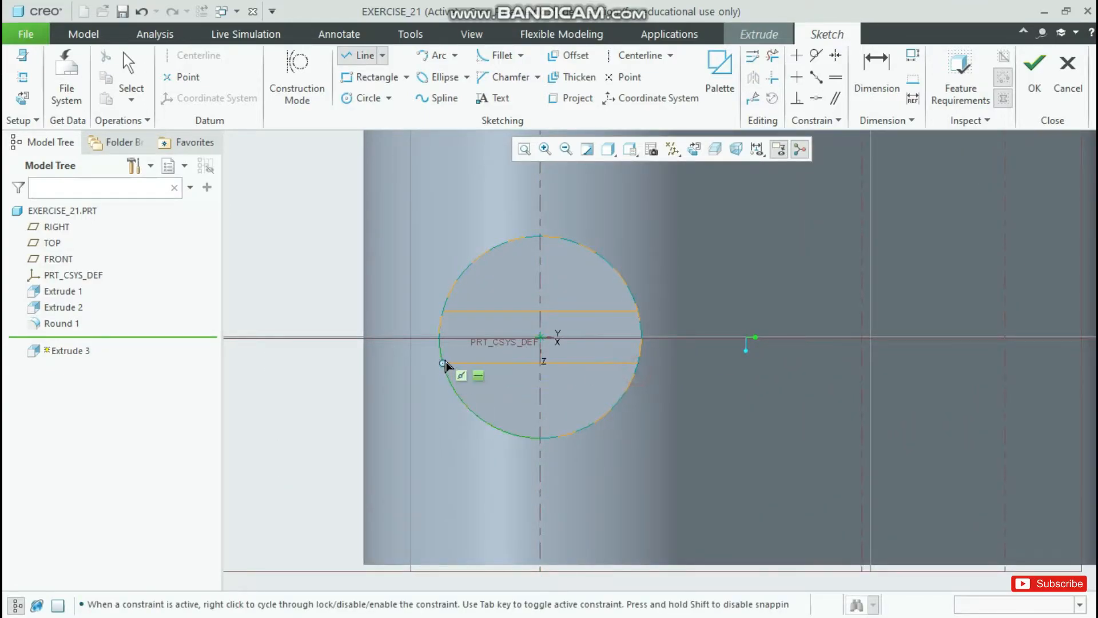
{"action": "left_click", "coordinate": [443, 363]}
{"action": "middle_click", "coordinate": [444, 362]}
{"action": "middle_click", "coordinate": [461, 354]}
{"action": "scroll", "coordinate": [461, 355], "scroll_direction": "down", "scroll_amount": 1}
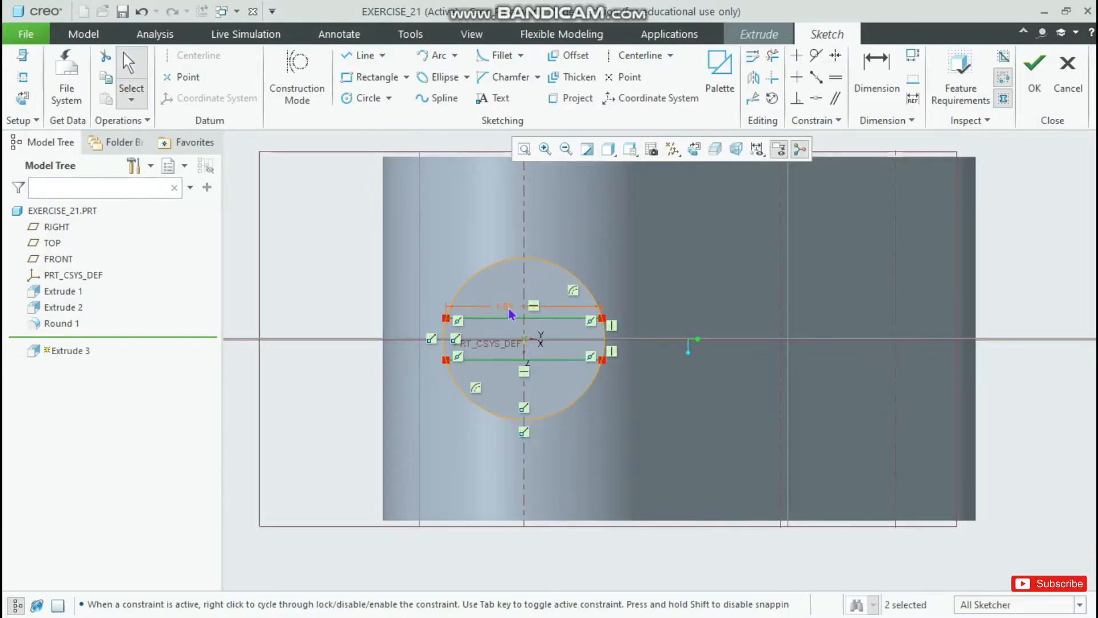
Dimension the distance between the two horizontal lines and set it to 1.
{"action": "scroll", "coordinate": [526, 320], "scroll_direction": "up", "scroll_amount": 1}
{"action": "scroll", "coordinate": [488, 299], "scroll_direction": "up", "scroll_amount": 1}
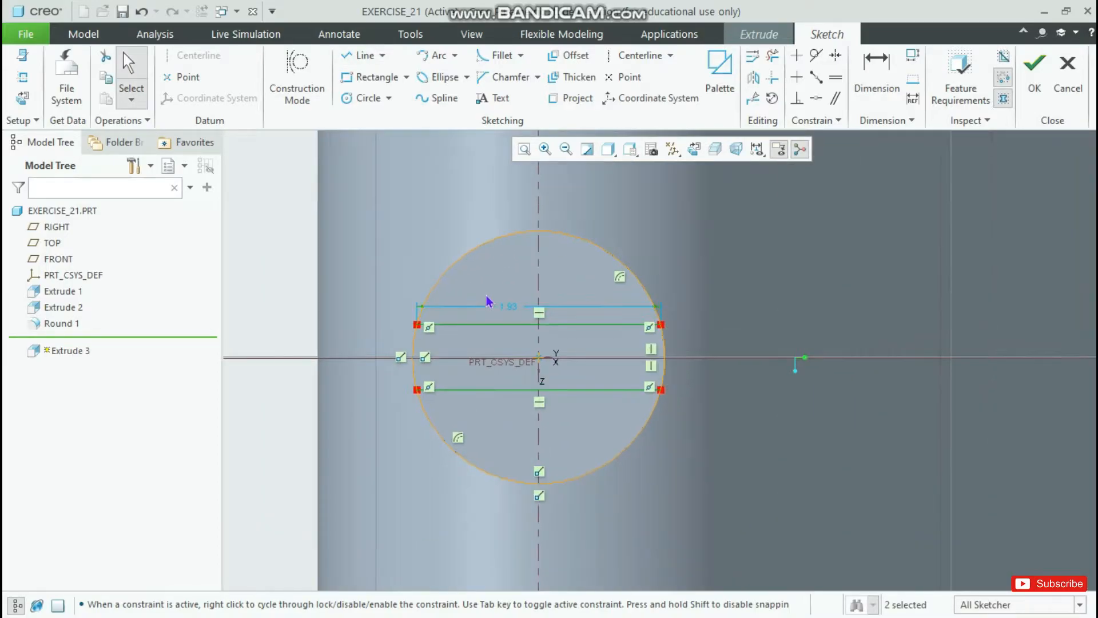
{"action": "left_click", "coordinate": [878, 75]}
{"action": "left_click", "coordinate": [567, 322]}
{"action": "left_click", "coordinate": [572, 388]}
{"action": "middle_click", "coordinate": [571, 371]}
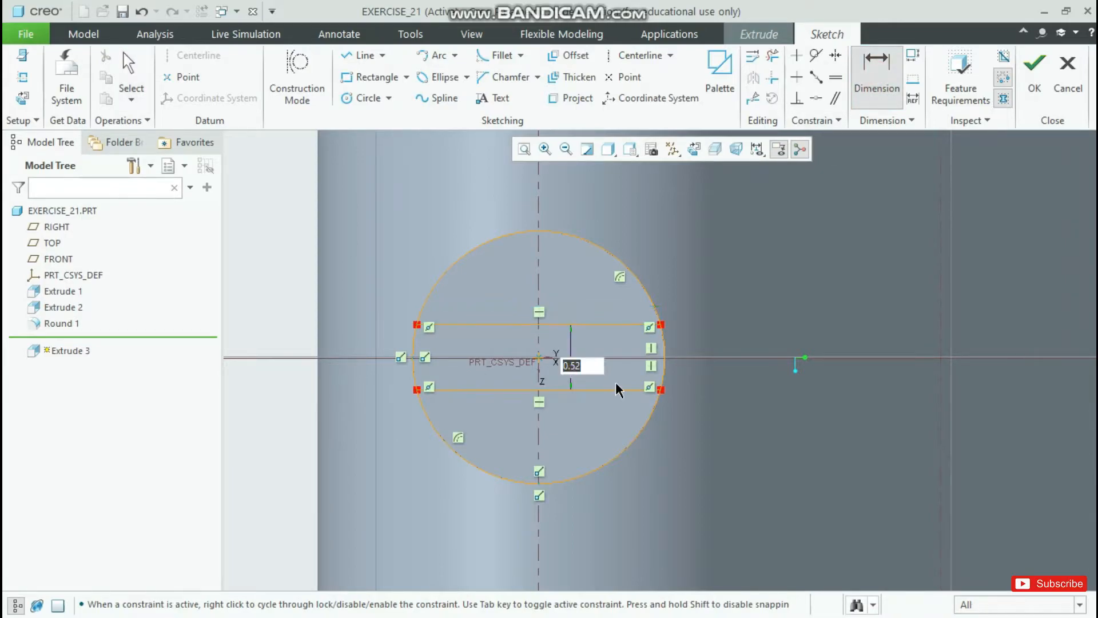
{"action": "type", "text": "1"}
{"action": "key", "text": "Return"}
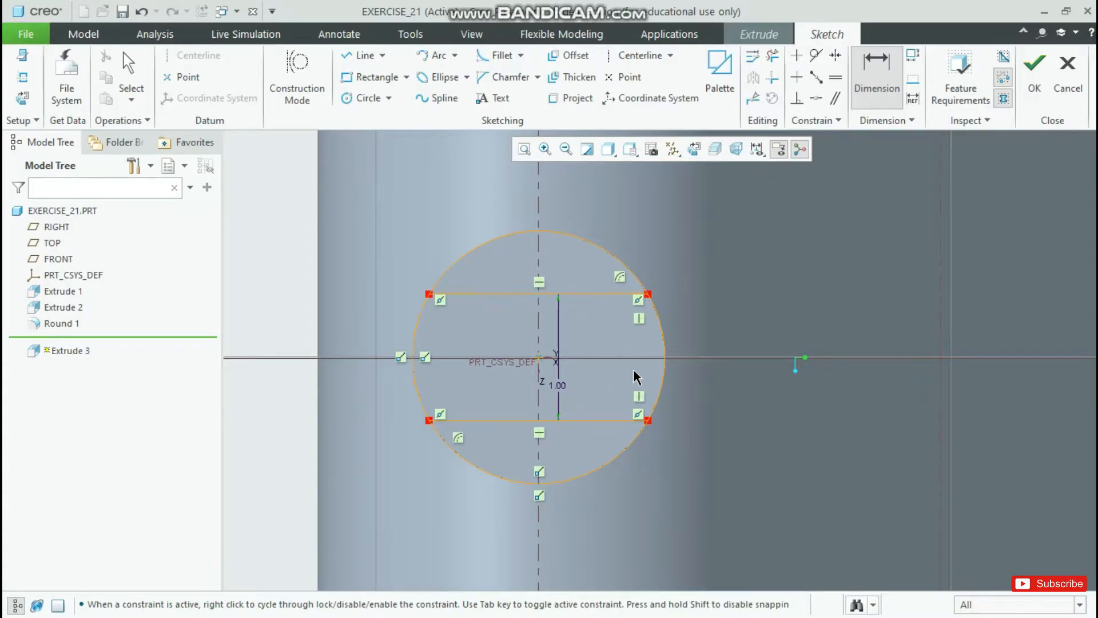
Trim the circle's two side arcs between the horizontal lines, leaving two closed segments, and finish the sketch.
{"action": "left_click", "coordinate": [772, 55]}
{"action": "left_click", "coordinate": [664, 352]}
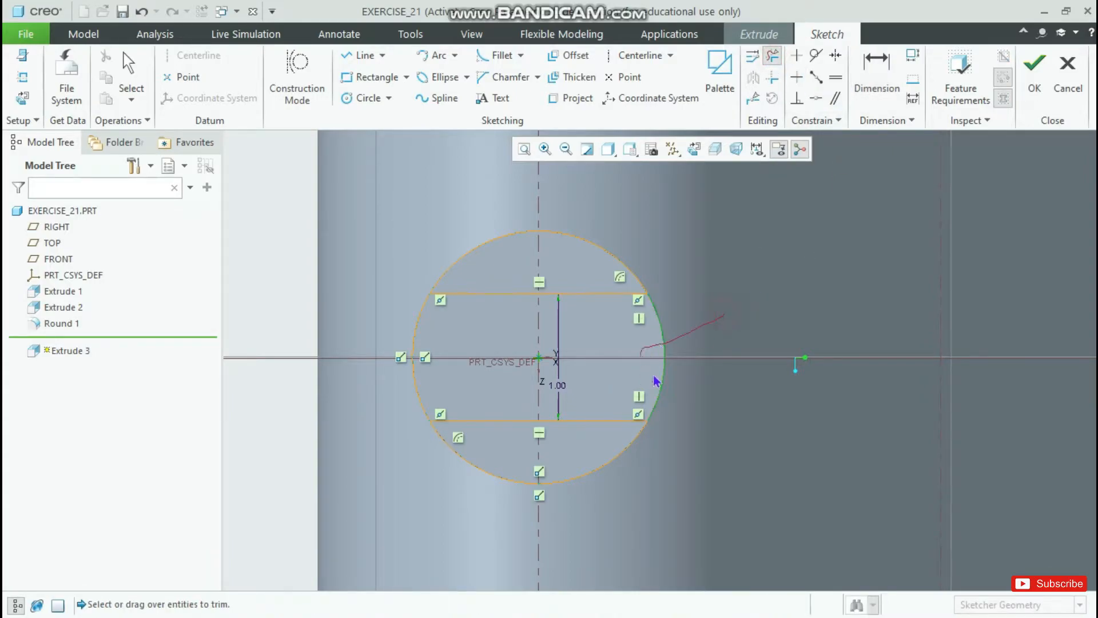
{"action": "mouse_move", "coordinate": [428, 340]}
{"action": "left_mouse_down"}
{"action": "mouse_move", "coordinate": [393, 351]}
{"action": "mouse_move", "coordinate": [441, 385]}
{"action": "mouse_move", "coordinate": [439, 367]}
{"action": "left_mouse_up"}
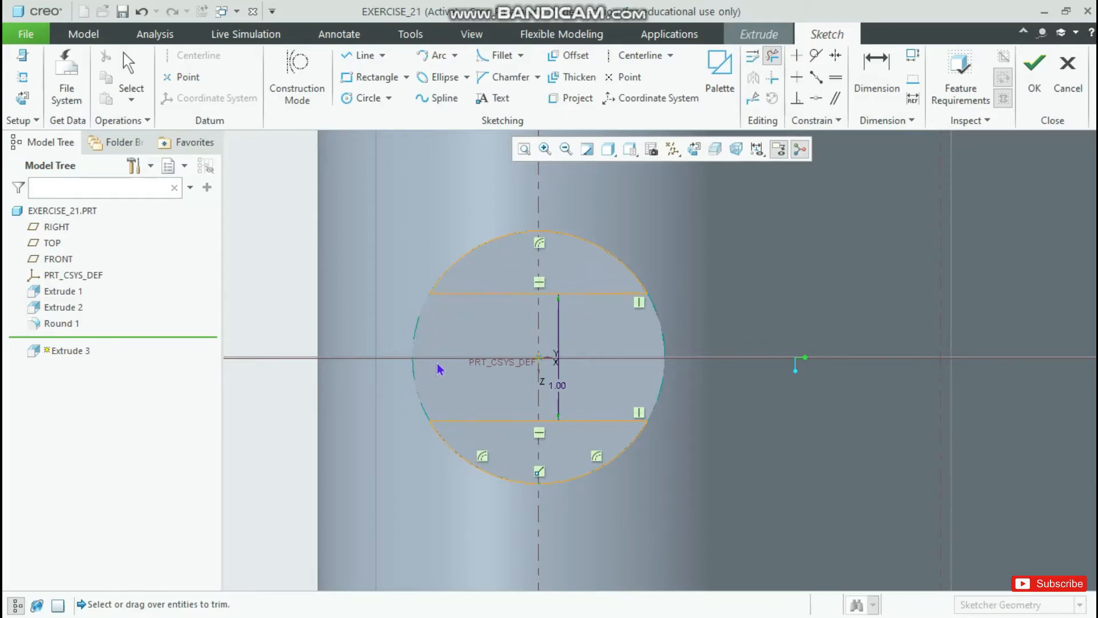
{"action": "middle_click", "coordinate": [439, 368]}
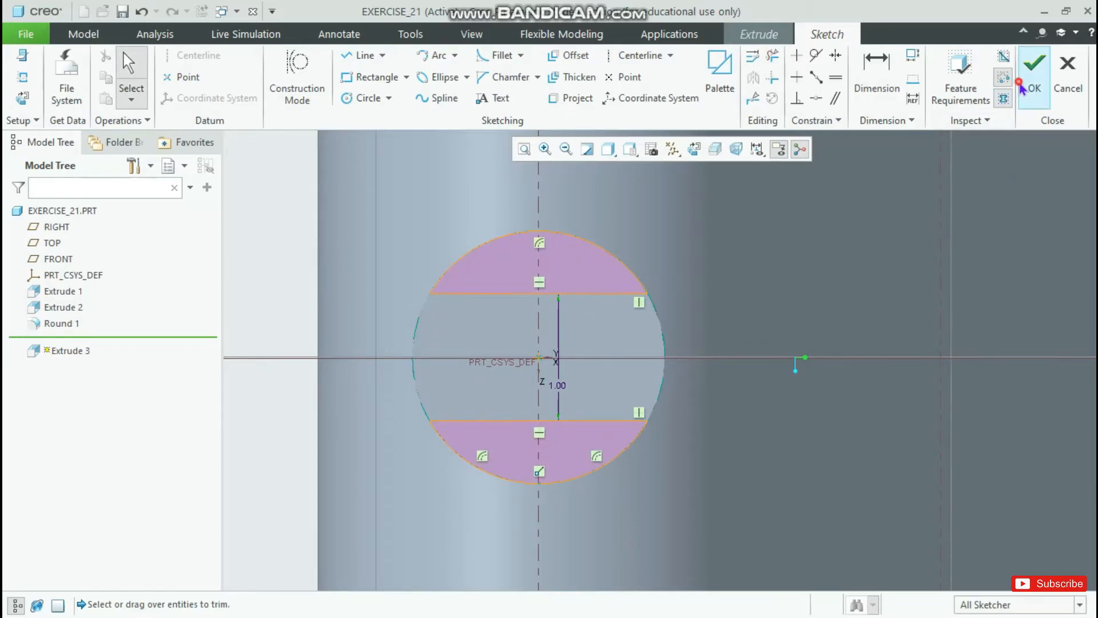
{"action": "left_click", "coordinate": [1035, 68]}
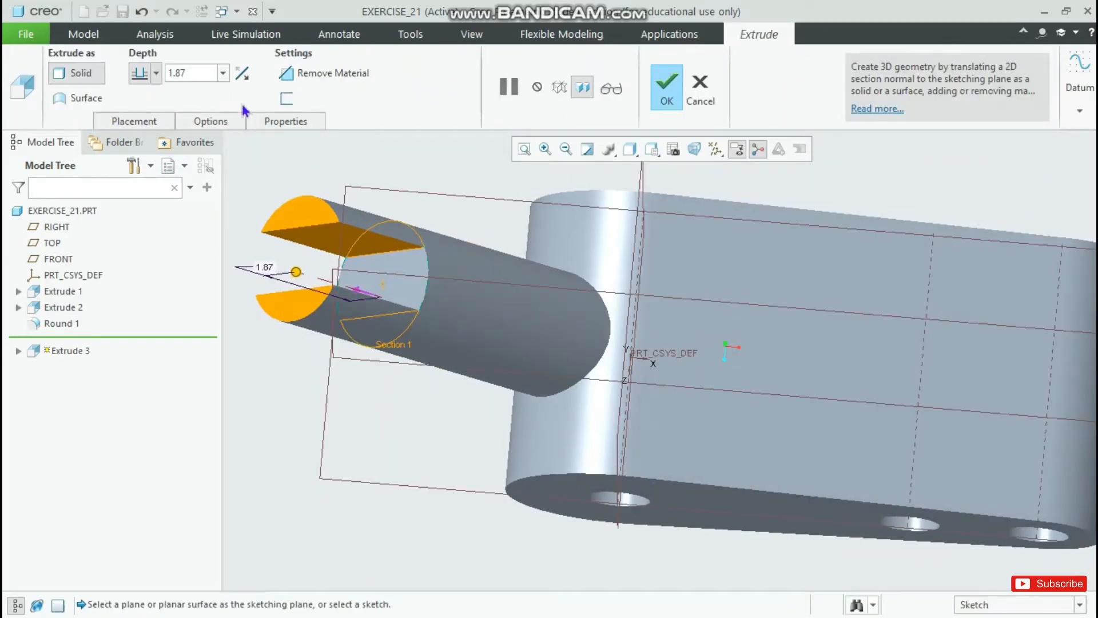
Extrude the two segments into the arm as a material-removing cut with a depth of 2.5, matching the reference drawing.
{"action": "left_click", "coordinate": [242, 74]}
{"action": "left_click", "coordinate": [309, 73]}
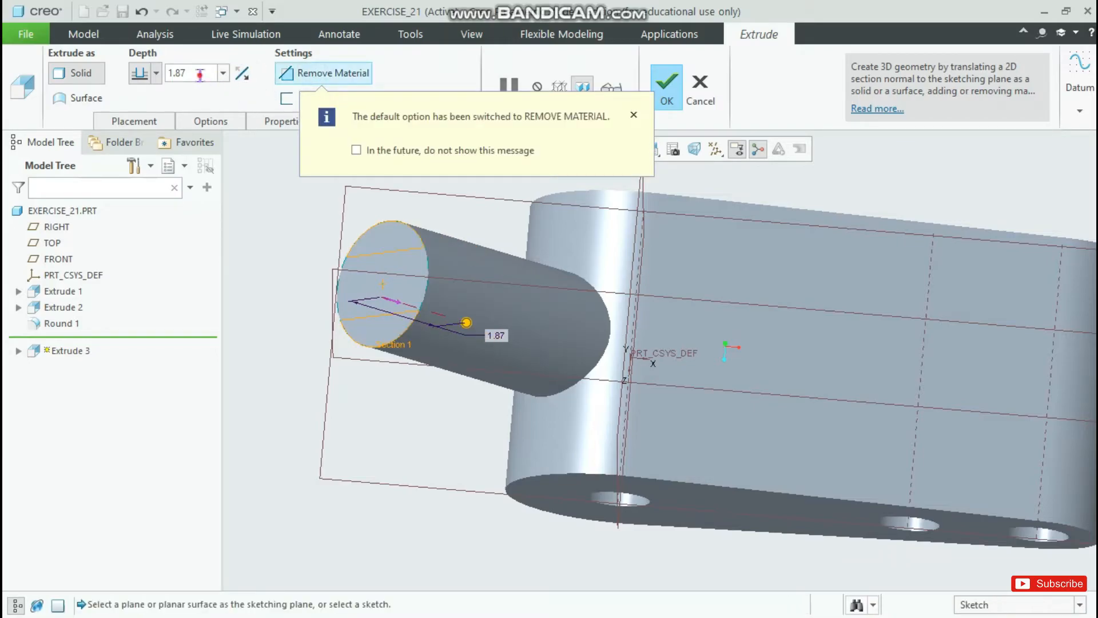
{"action": "key", "text": "alt+Tab"}
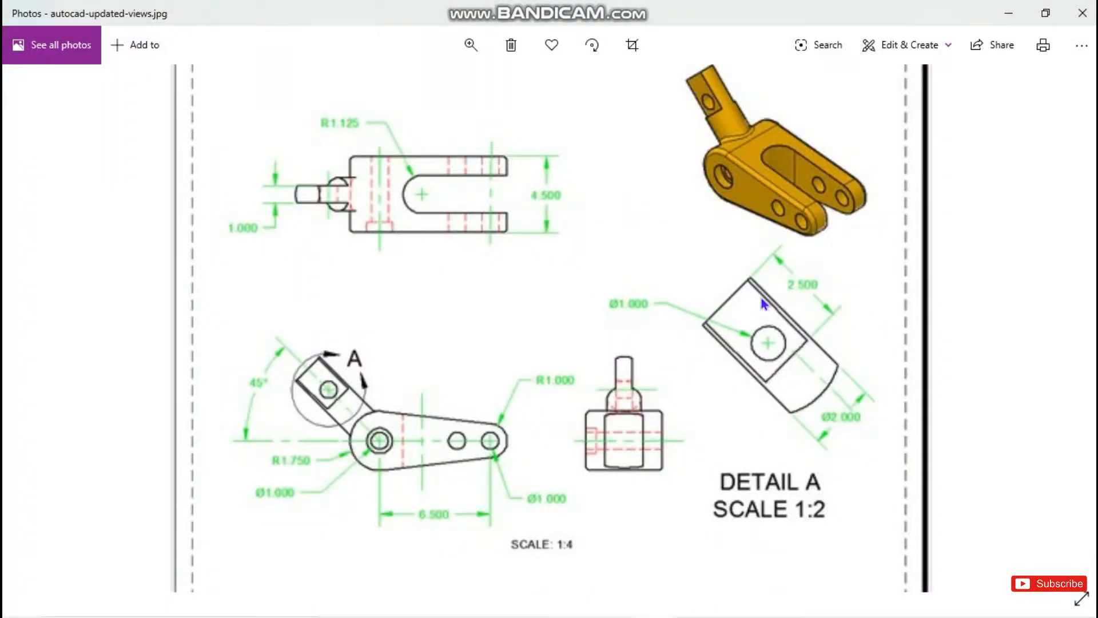
{"action": "key", "text": "alt+Tab"}
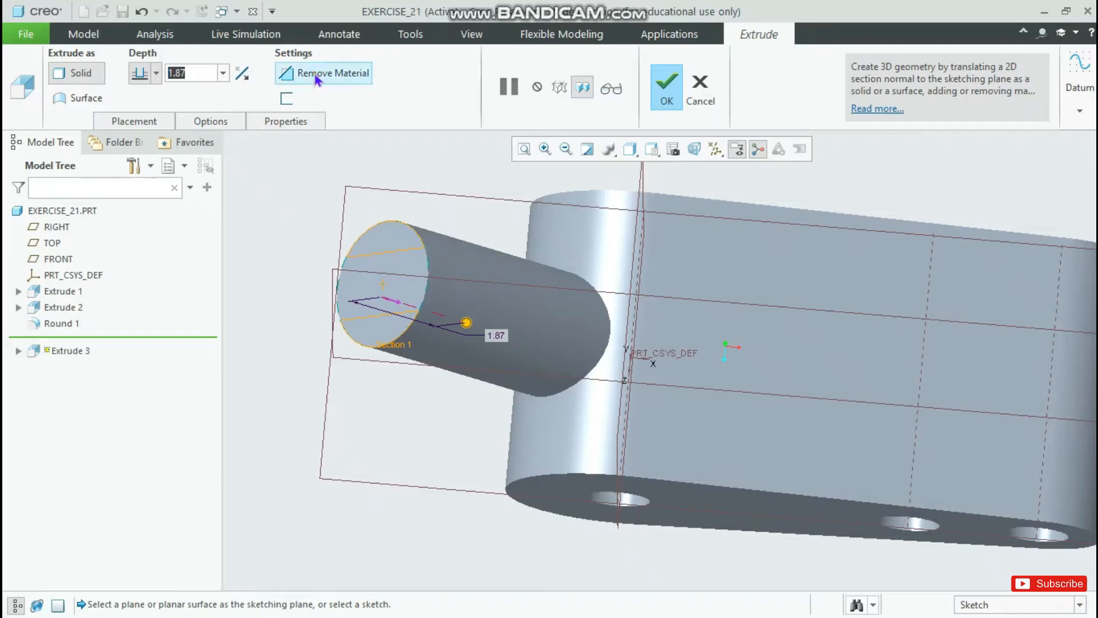
{"action": "double_click", "coordinate": [191, 71]}
{"action": "type", "text": "2.5"}
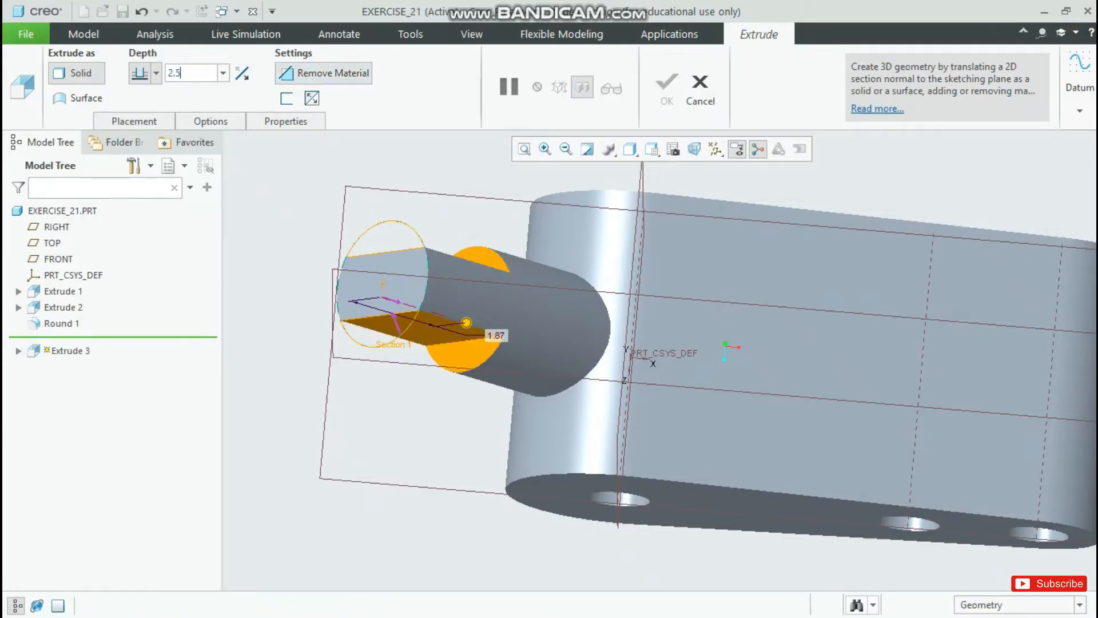
{"action": "key", "text": "Return"}
{"action": "left_click", "coordinate": [667, 86]}
{"action": "middle_click_drag", "start_coordinate": [505, 311], "coordinate": [458, 252]}
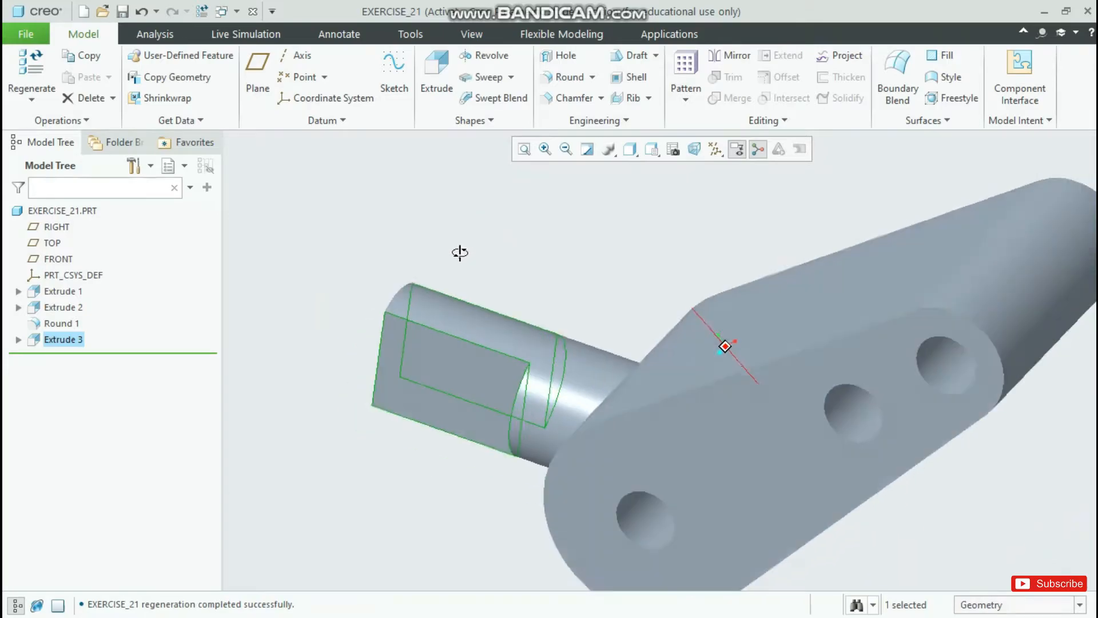
Start a simple hole on the tongue's flat face and set its diameter to 1 as in the reference drawing.
{"action": "left_click", "coordinate": [457, 374]}
{"action": "key", "text": "alt+Tab"}
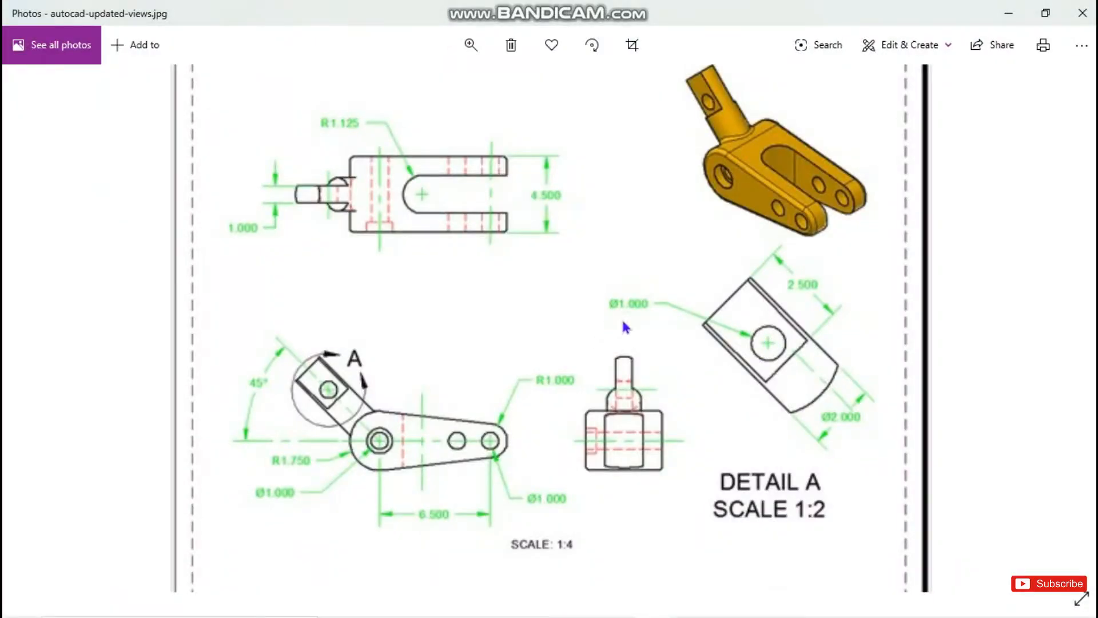
{"action": "key", "text": "alt+Tab"}
{"action": "left_click", "coordinate": [563, 55]}
{"action": "key", "text": "alt+Tab"}
{"action": "key", "text": "alt+Tab"}
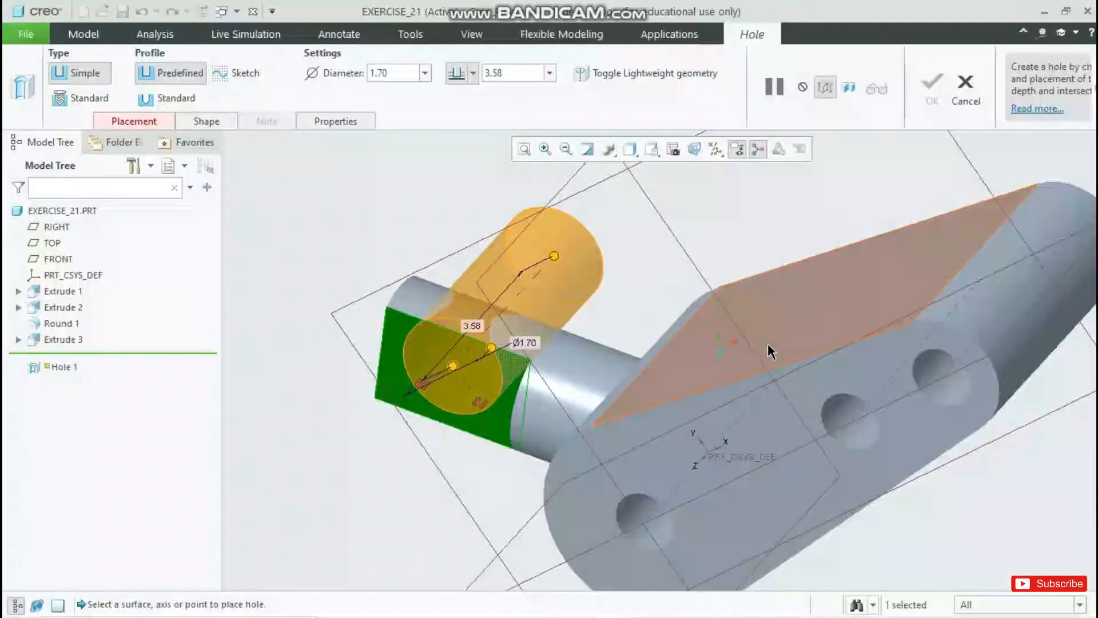
{"action": "double_click", "coordinate": [398, 73]}
{"action": "type", "text": "1"}
{"action": "key", "text": "Return"}
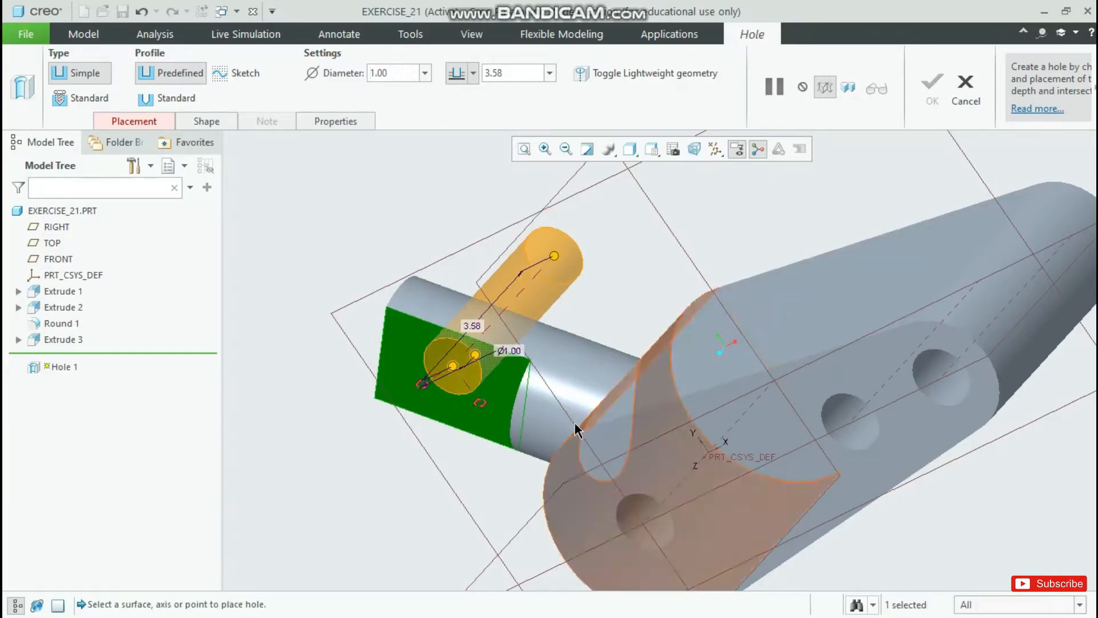
Set the tongue hole's depth option to Through All.
{"action": "scroll", "coordinate": [563, 415], "scroll_direction": "down", "scroll_amount": 1}
{"action": "left_click", "coordinate": [475, 80]}
{"action": "left_click", "coordinate": [461, 163]}
{"action": "scroll", "coordinate": [445, 226], "scroll_direction": "up", "scroll_amount": 1}
{"action": "middle_click_drag", "start_coordinate": [445, 228], "coordinate": [481, 191]}
{"action": "scroll", "coordinate": [481, 189], "scroll_direction": "up", "scroll_amount": 1}
{"action": "scroll", "coordinate": [432, 263], "scroll_direction": "down", "scroll_amount": 1}
{"action": "scroll", "coordinate": [447, 328], "scroll_direction": "down", "scroll_amount": 1}
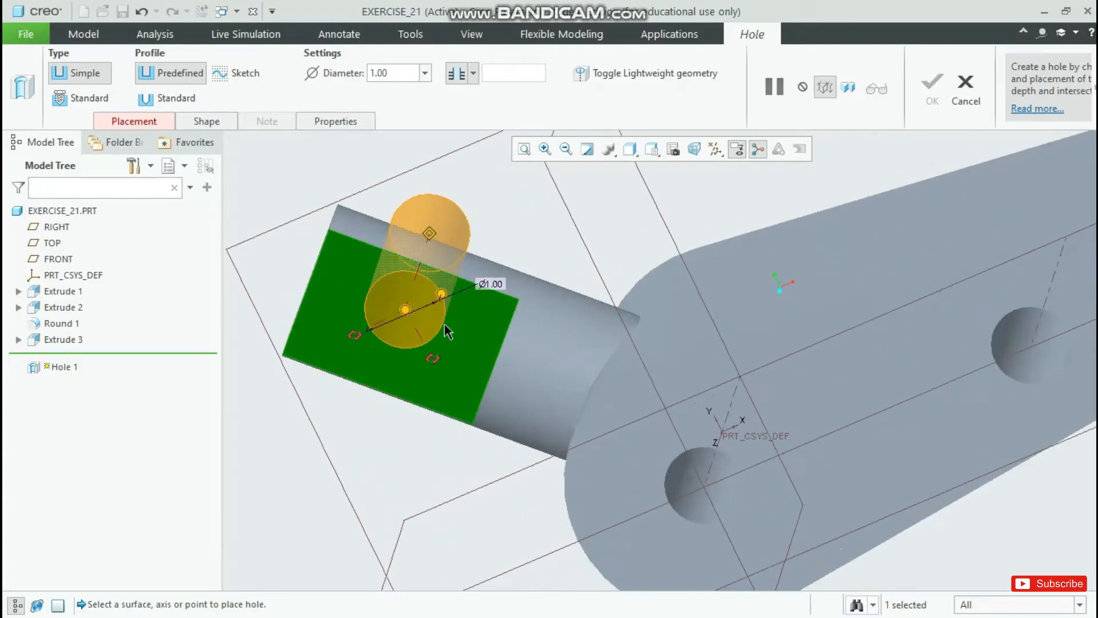
Reference the hole to the tongue's shoulder edge and lower long edge, and set the offset from the long edge to 1.
{"action": "left_click_drag", "start_coordinate": [496, 368], "coordinate": [495, 366]}
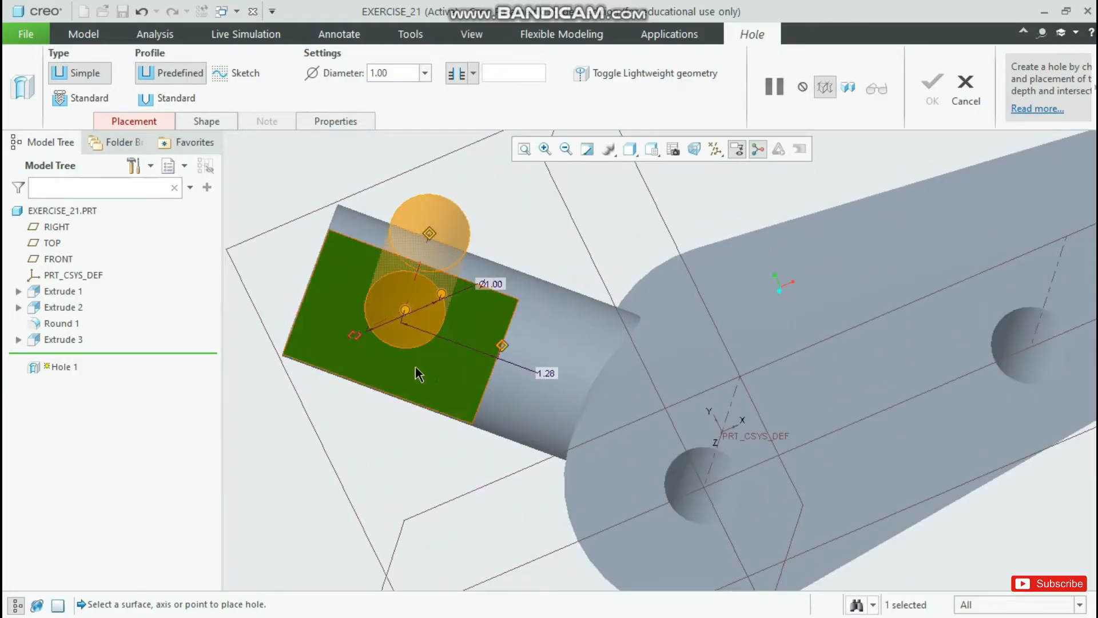
{"action": "left_click_drag", "start_coordinate": [356, 335], "coordinate": [375, 389]}
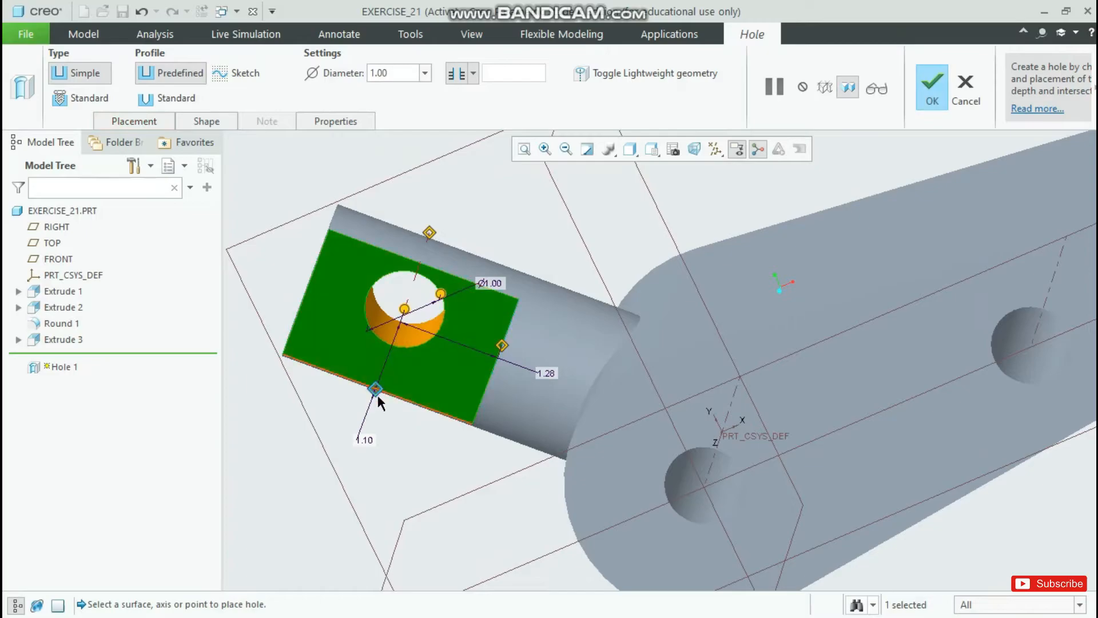
{"action": "double_click", "coordinate": [366, 439]}
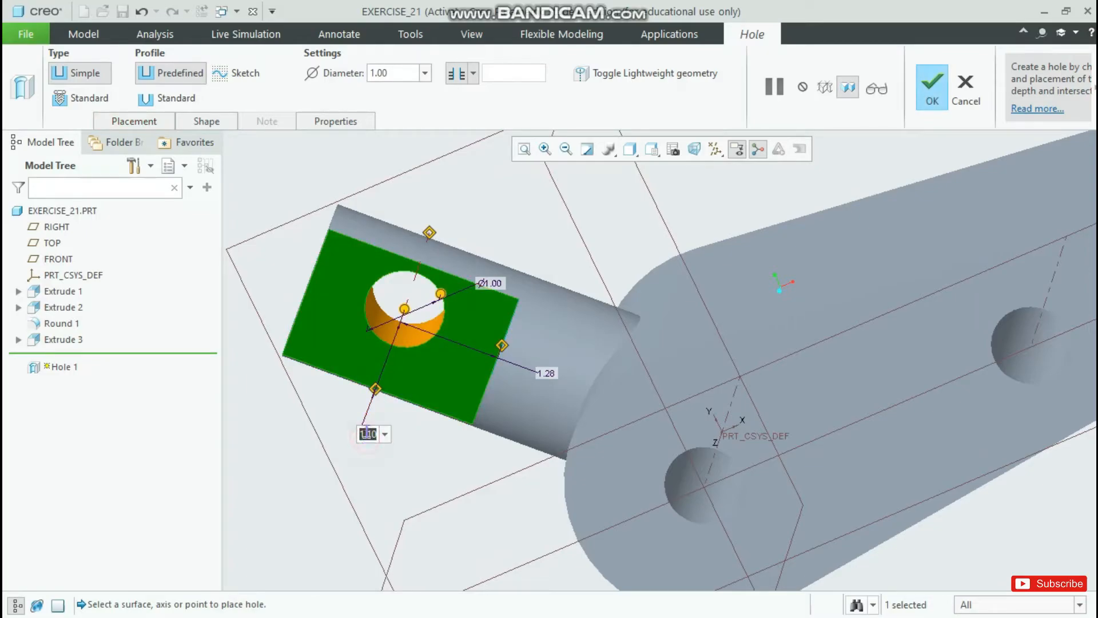
{"action": "type", "text": "1"}
{"action": "key", "text": "Return"}
{"action": "mouse_move", "coordinate": [452, 370]}
{"action": "middle_mouse_down"}
{"action": "mouse_move", "coordinate": [463, 350]}
{"action": "mouse_move", "coordinate": [452, 341]}
{"action": "mouse_move", "coordinate": [458, 350]}
{"action": "mouse_move", "coordinate": [490, 344]}
{"action": "mouse_move", "coordinate": [452, 366]}
{"action": "mouse_move", "coordinate": [465, 333]}
{"action": "mouse_move", "coordinate": [490, 330]}
{"action": "mouse_move", "coordinate": [483, 321]}
{"action": "mouse_move", "coordinate": [459, 360]}
{"action": "mouse_move", "coordinate": [461, 343]}
{"action": "mouse_move", "coordinate": [385, 350]}
{"action": "middle_mouse_up"}
{"action": "left_click", "coordinate": [366, 352]}
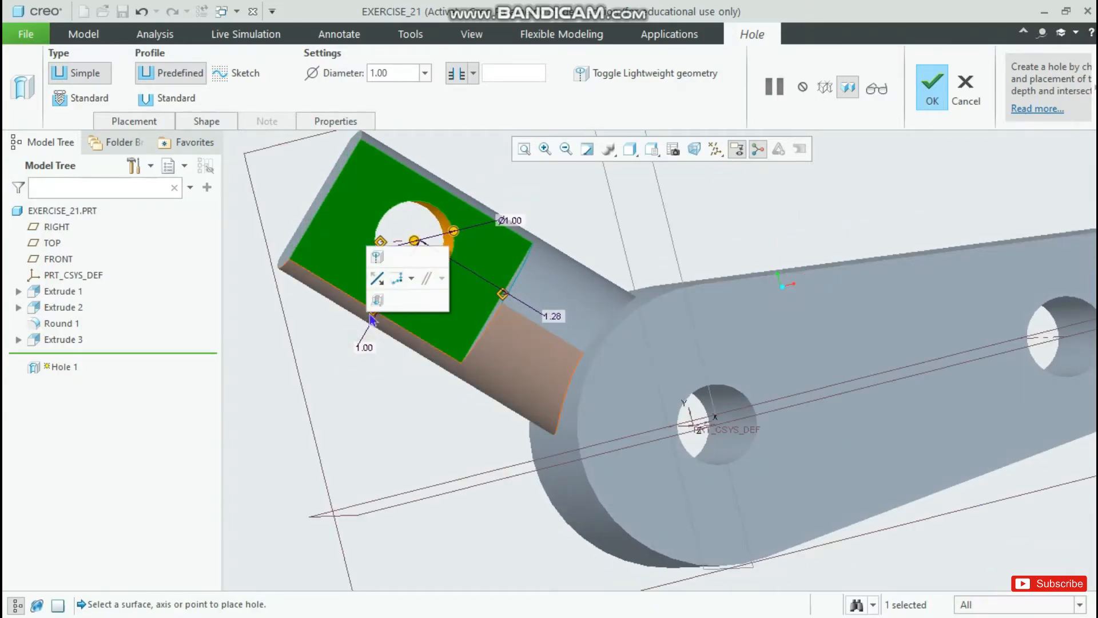
{"action": "left_click", "coordinate": [344, 316]}
{"action": "left_click_drag", "start_coordinate": [373, 310], "coordinate": [372, 310]}
{"action": "middle_click_drag", "start_coordinate": [397, 326], "coordinate": [436, 346]}
{"action": "left_click_drag", "start_coordinate": [466, 356], "coordinate": [466, 324]}
{"action": "middle_click_drag", "start_coordinate": [466, 327], "coordinate": [421, 317]}
{"action": "left_click_drag", "start_coordinate": [399, 312], "coordinate": [463, 224]}
{"action": "left_click_drag", "start_coordinate": [608, 279], "coordinate": [441, 375]}
{"action": "middle_click_drag", "start_coordinate": [441, 375], "coordinate": [422, 356]}
Try offsets of 0.9, 70, 0.70 and 0.8 between the hole's centre and the tongue's lower long edge.
{"action": "double_click", "coordinate": [347, 360]}
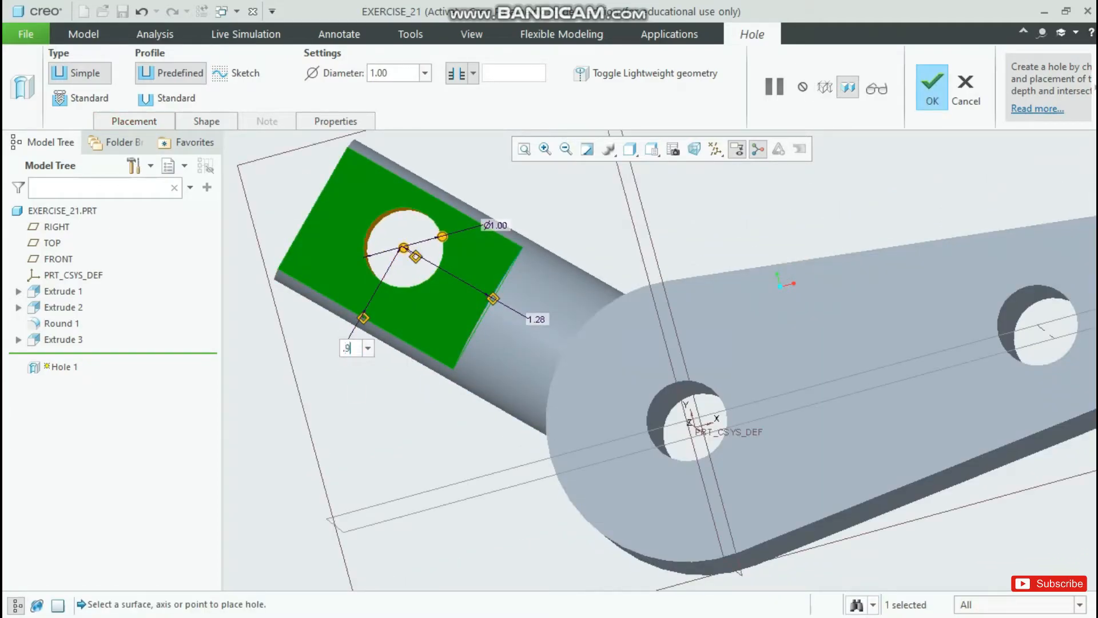
{"action": "type", "text": ".9"}
{"action": "key", "text": "Return"}
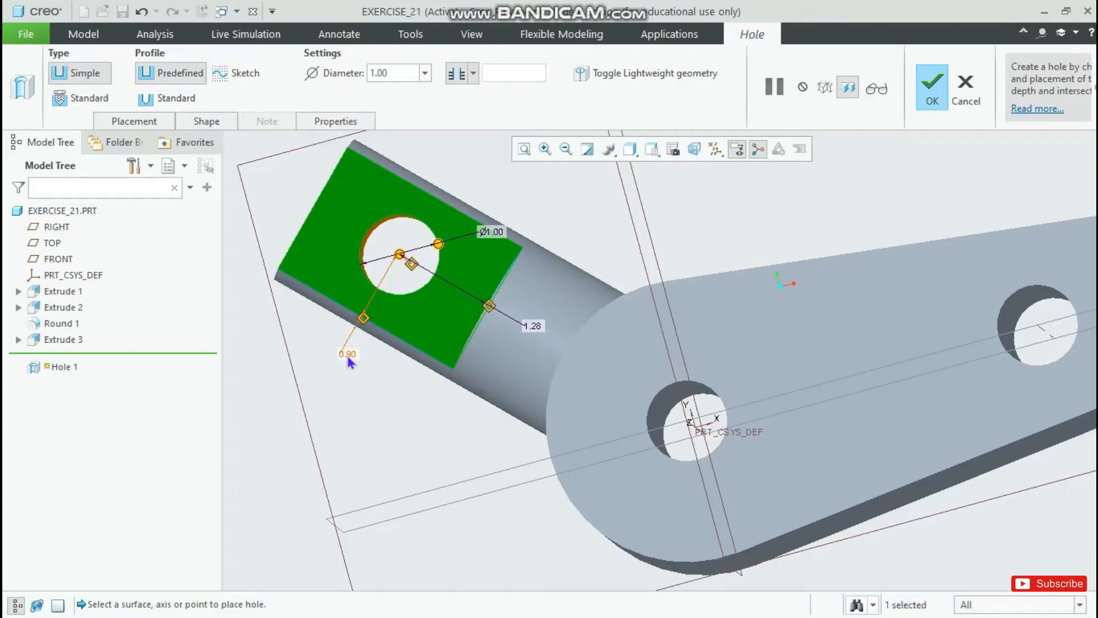
{"action": "double_click", "coordinate": [352, 354]}
{"action": "type", "text": "70"}
{"action": "key", "text": "Return"}
{"action": "double_click", "coordinate": [353, 356]}
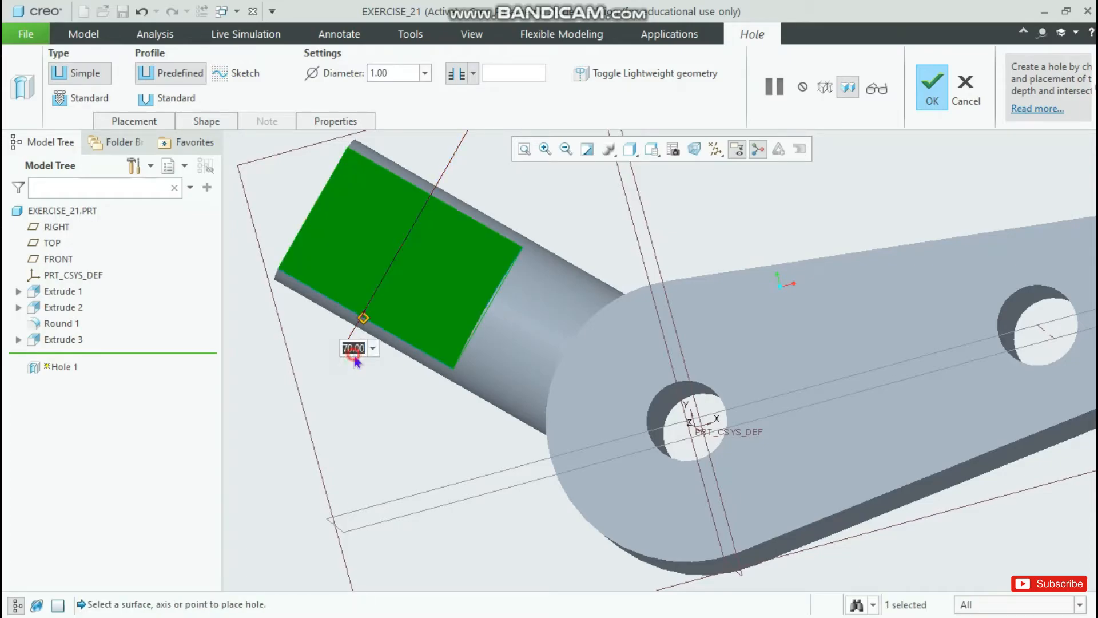
{"action": "type", "text": "0.70"}
{"action": "key", "text": "Return"}
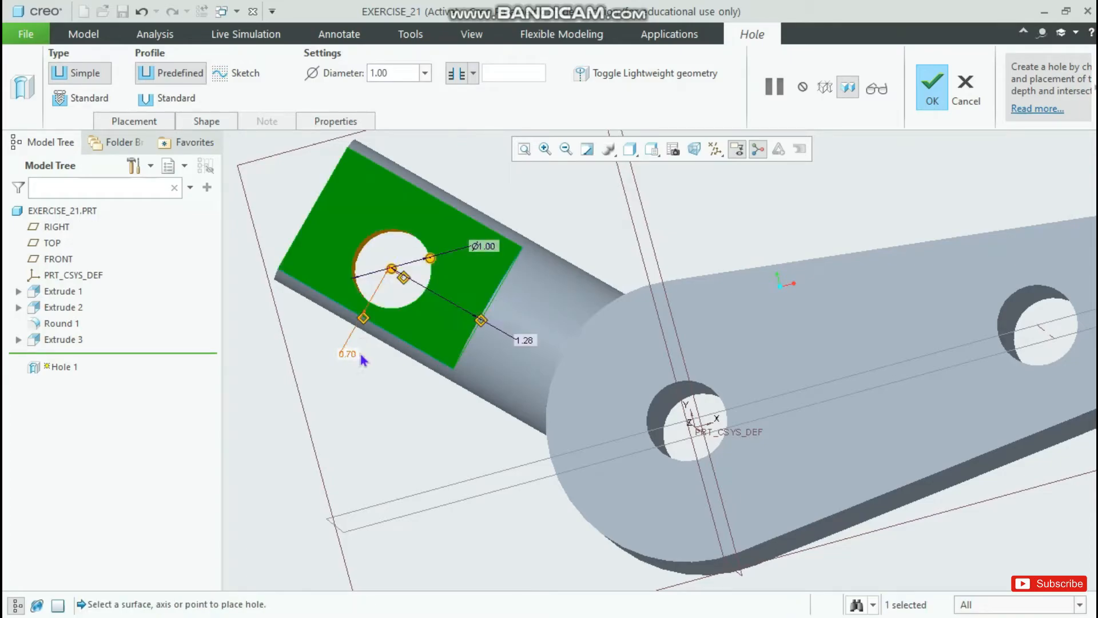
{"action": "double_click", "coordinate": [351, 359]}
{"action": "type", "text": "0.8"}
{"action": "key", "text": "Return"}
{"action": "middle_click_drag", "start_coordinate": [374, 352], "coordinate": [370, 347]}
Try an offset of 0.5 between the hole's centre and the tongue's shoulder edge.
{"action": "double_click", "coordinate": [537, 330]}
{"action": "type", "text": "0.5"}
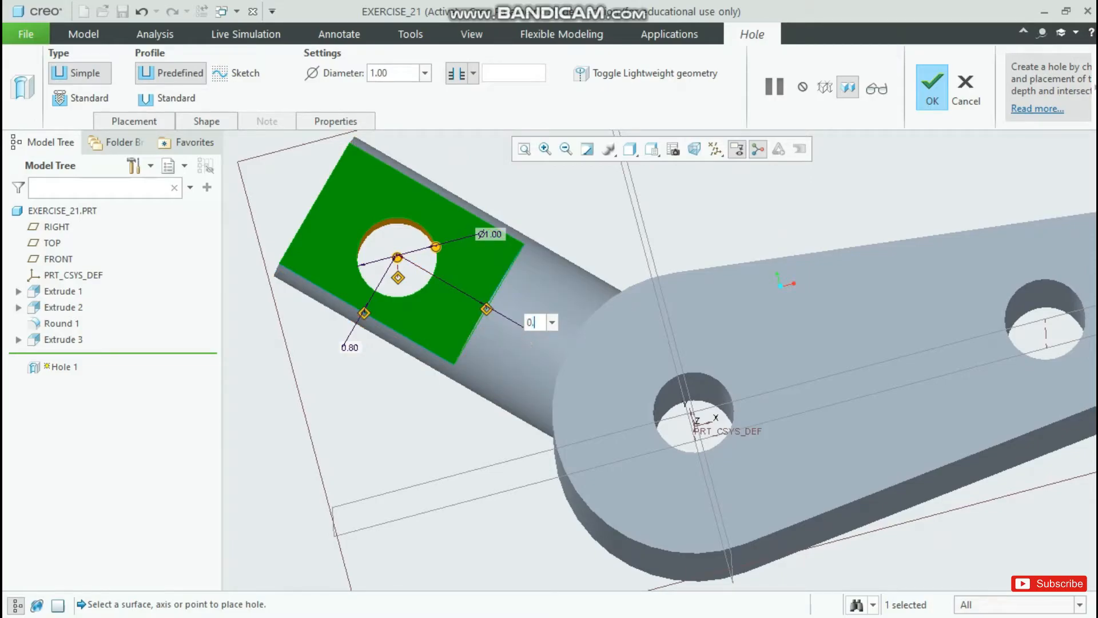
{"action": "key", "text": "Return"}
Set the hole's offsets to 1 from the shoulder edge and 0.85 from the lower long edge, and complete the hole.
{"action": "double_click", "coordinate": [529, 330]}
{"action": "type", "text": "1"}
{"action": "key", "text": "Return"}
{"action": "middle_click_drag", "start_coordinate": [522, 336], "coordinate": [453, 341]}
{"action": "double_click", "coordinate": [367, 348]}
{"action": "type", "text": "0.85"}
{"action": "key", "text": "Return"}
{"action": "middle_click_drag", "start_coordinate": [372, 336], "coordinate": [385, 366]}
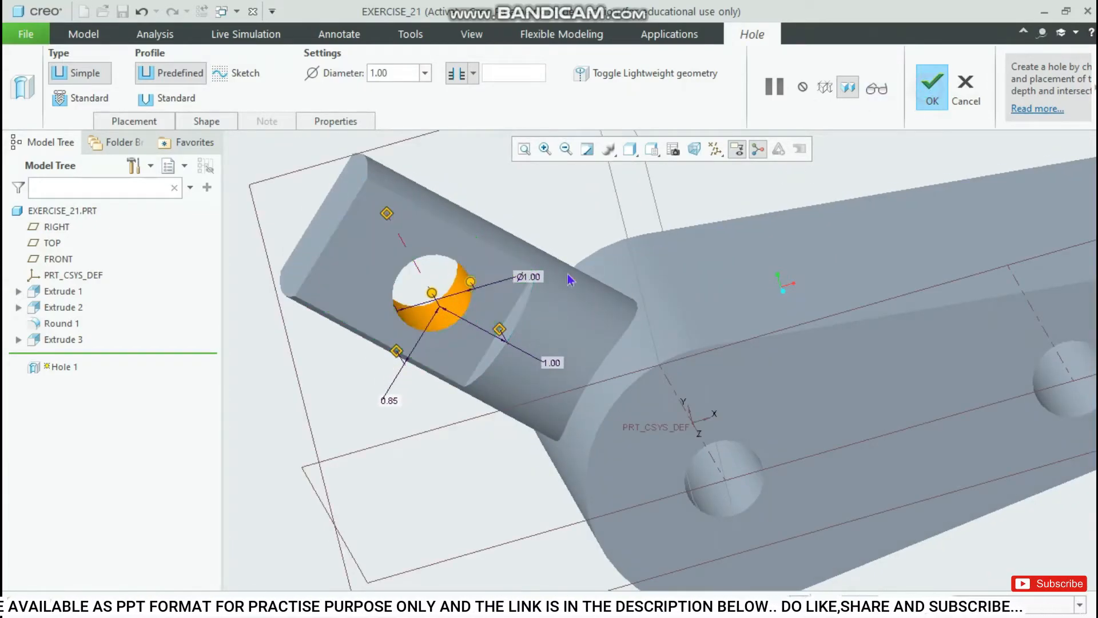
{"action": "left_click", "coordinate": [932, 86]}
Start an extrude sketch on the TOP datum plane and check the fork slot's end radius in the reference drawing.
{"action": "middle_click_drag", "start_coordinate": [535, 253], "coordinate": [440, 425]}
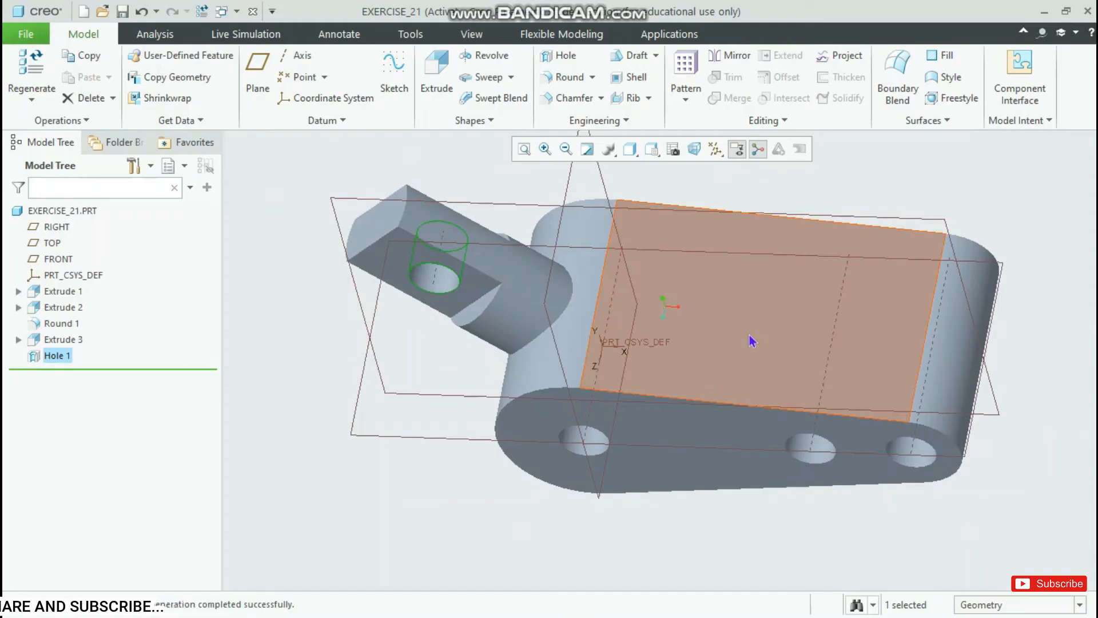
{"action": "left_click", "coordinate": [750, 341]}
{"action": "middle_click_drag", "start_coordinate": [743, 341], "coordinate": [756, 362]}
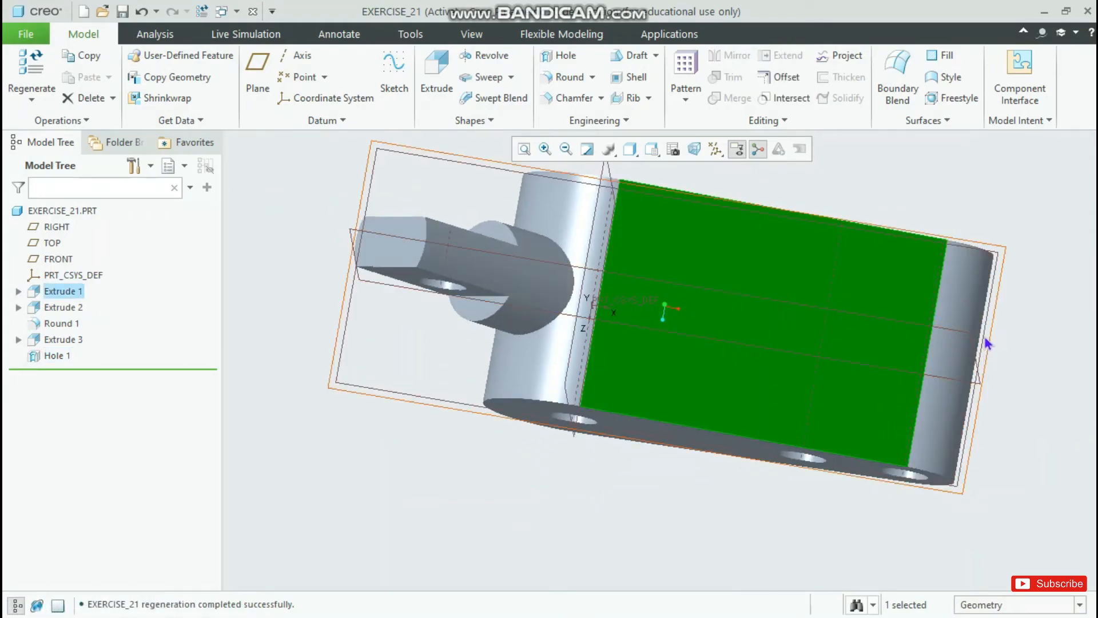
{"action": "left_click", "coordinate": [987, 338]}
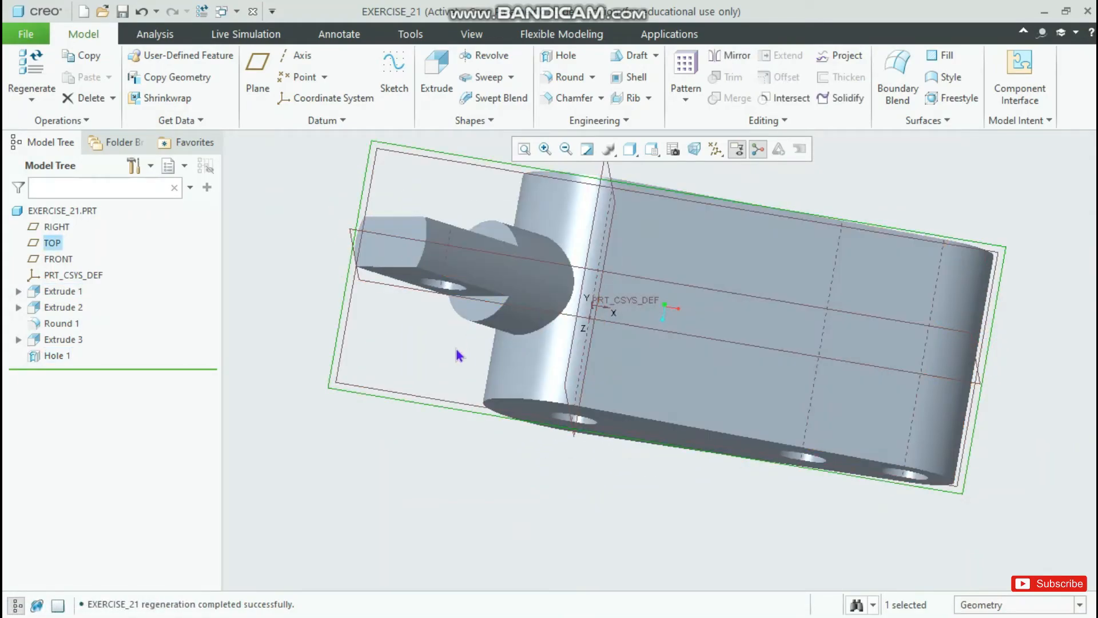
{"action": "left_click", "coordinate": [436, 71]}
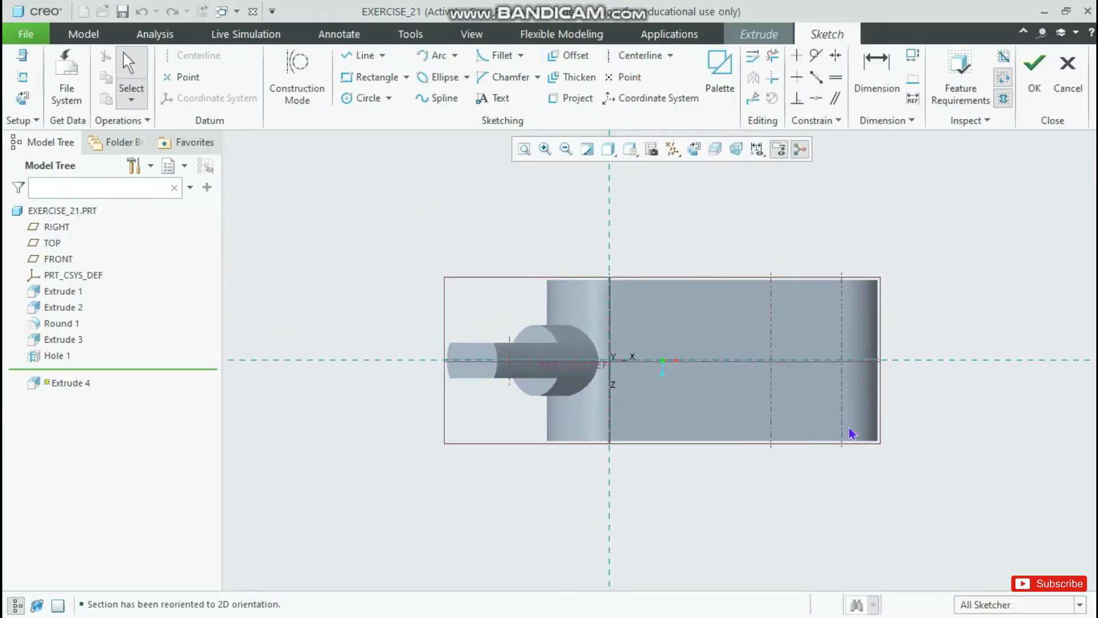
{"action": "key", "text": "alt+Tab"}
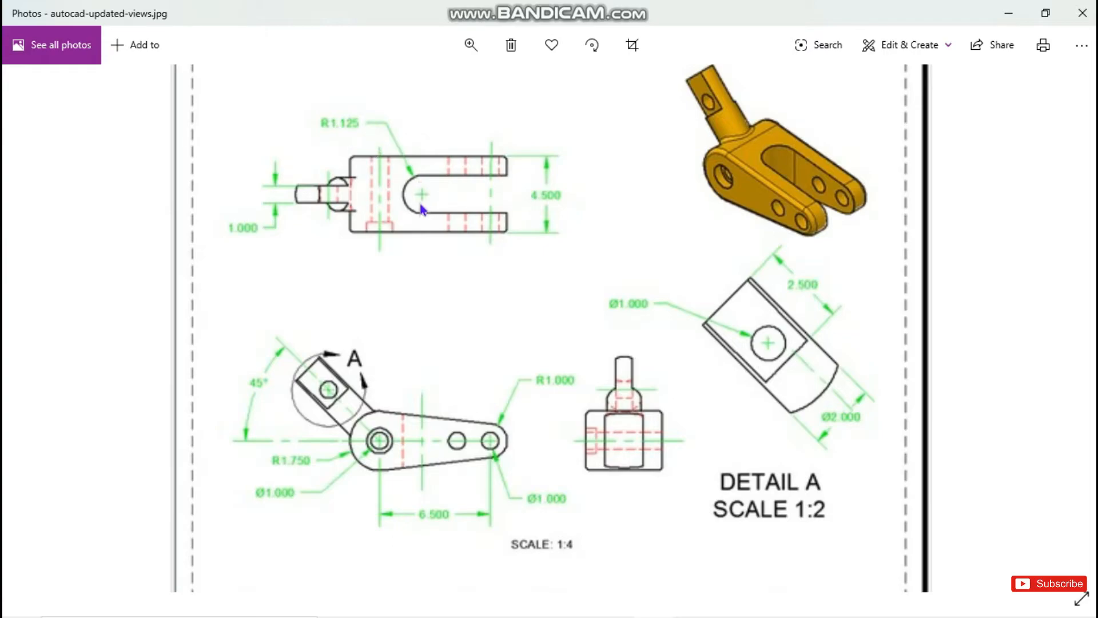
{"action": "key", "text": "alt+Tab"}
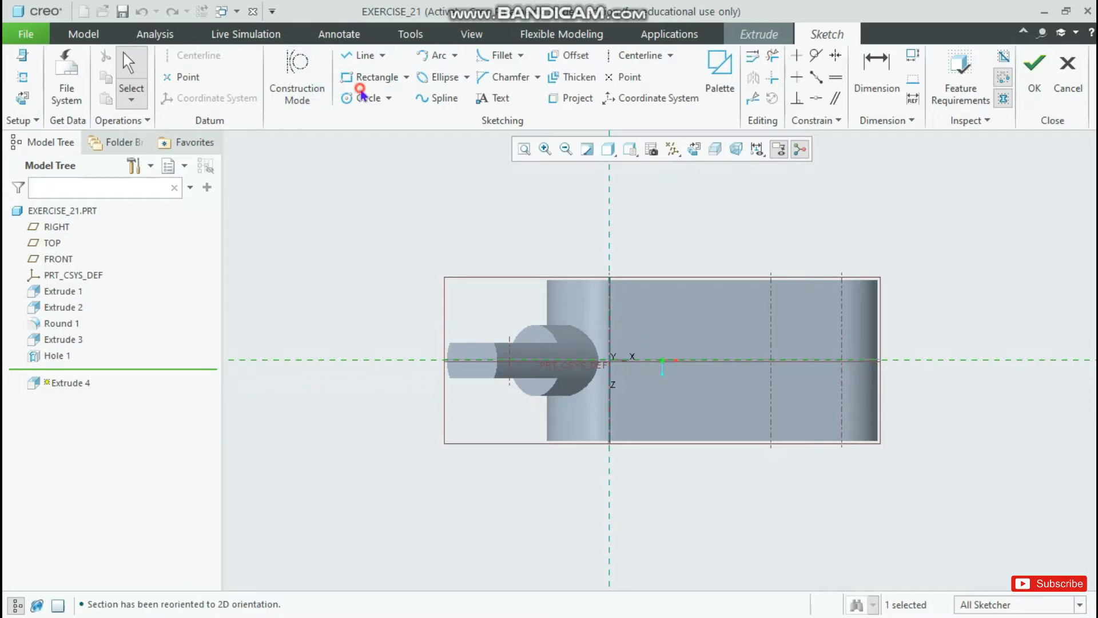
Draw a circle on the horizontal reference, centred about 1.60 from the vertical reference inside the body, and set its diameter to 2.25.
{"action": "left_click", "coordinate": [366, 104]}
{"action": "left_click", "coordinate": [665, 360]}
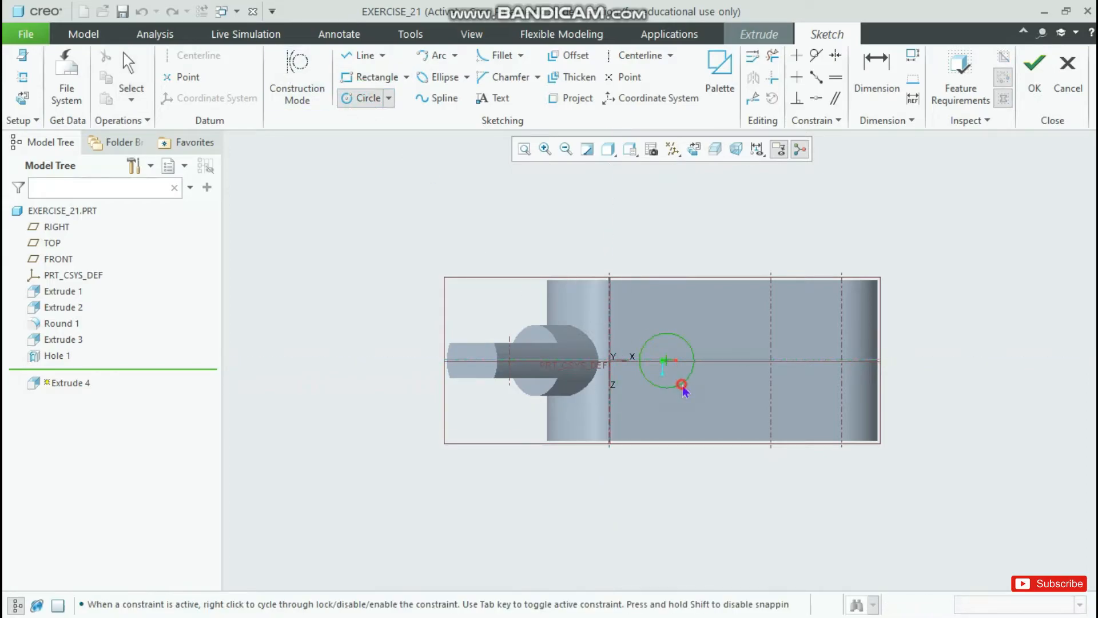
{"action": "left_click", "coordinate": [684, 382]}
{"action": "middle_click", "coordinate": [685, 391]}
{"action": "double_click", "coordinate": [617, 335]}
{"action": "type", "text": "1.125"}
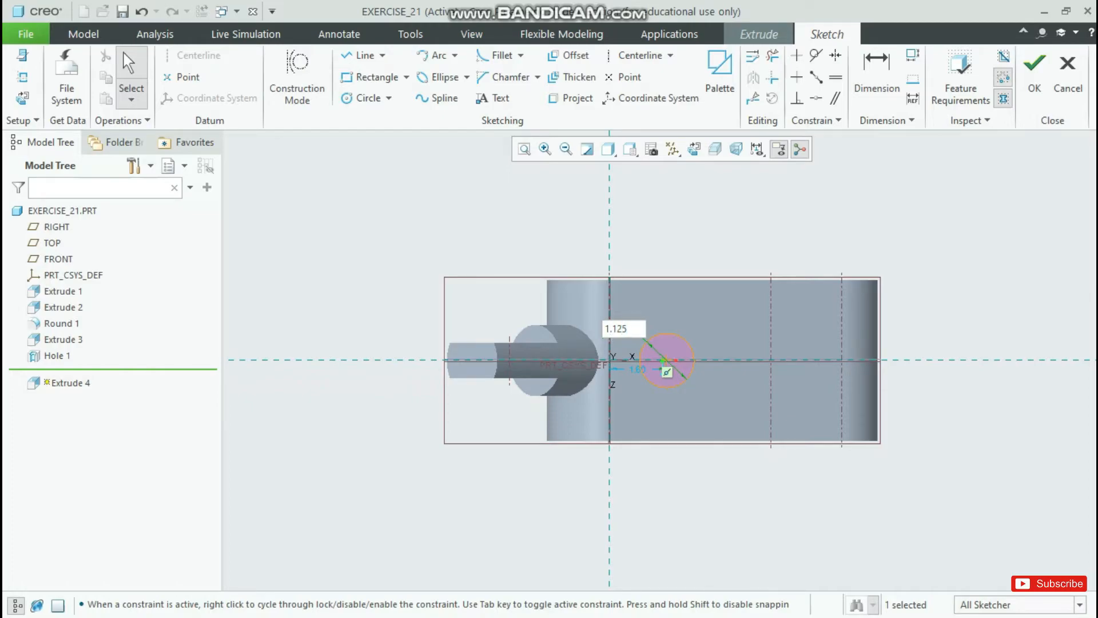
{"action": "key", "text": "Return"}
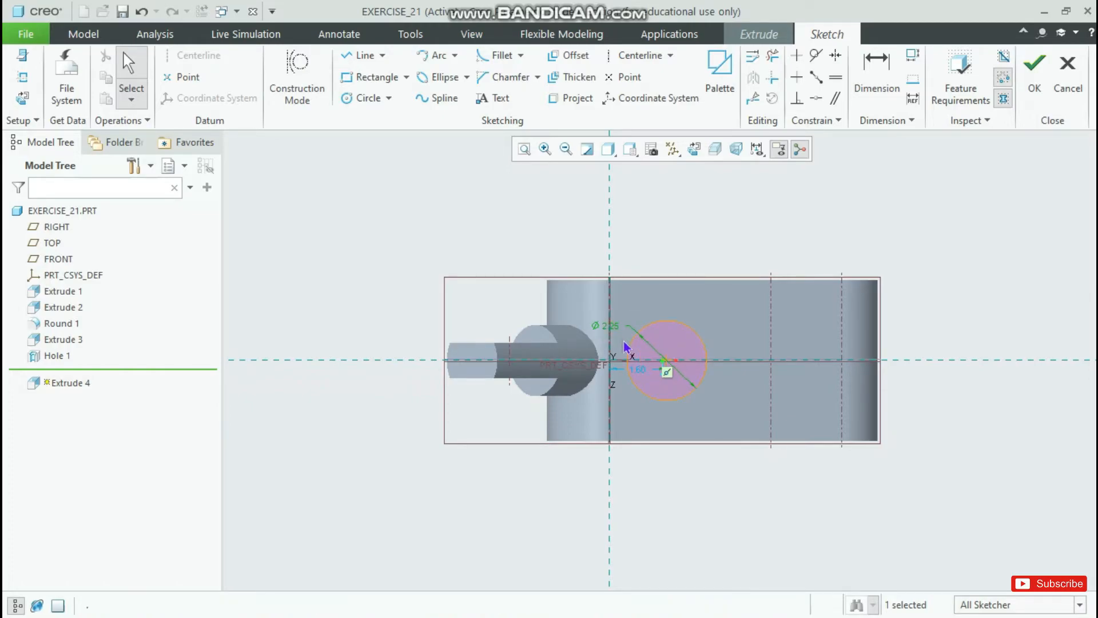
{"action": "scroll", "coordinate": [625, 347], "scroll_direction": "up", "scroll_amount": 5}
Compare the circle's position on the body with the slot's inner end in the reference drawing.
{"action": "key", "text": "alt+Tab"}
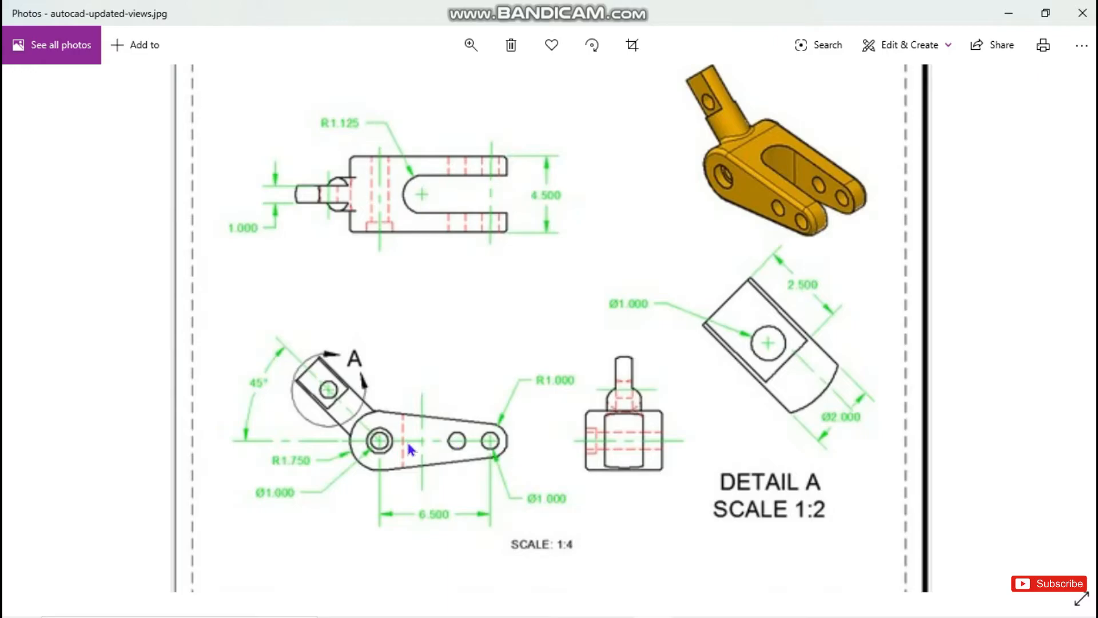
{"action": "key", "text": "alt+Tab"}
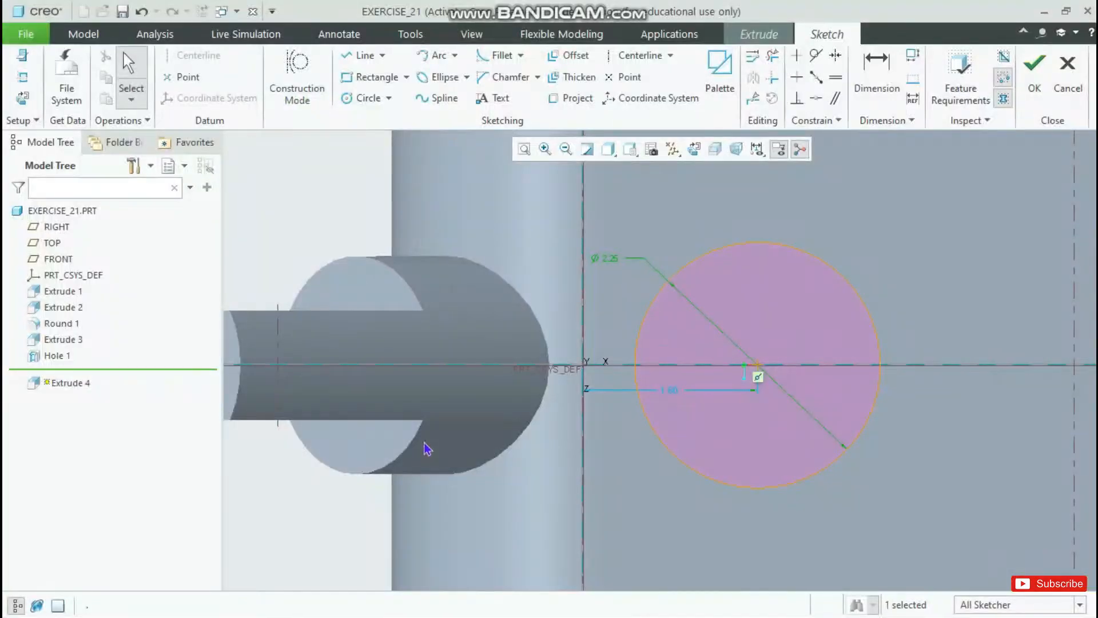
{"action": "scroll", "coordinate": [422, 437], "scroll_direction": "up", "scroll_amount": 3}
{"action": "middle_click_drag", "start_coordinate": [456, 464], "coordinate": [631, 493]}
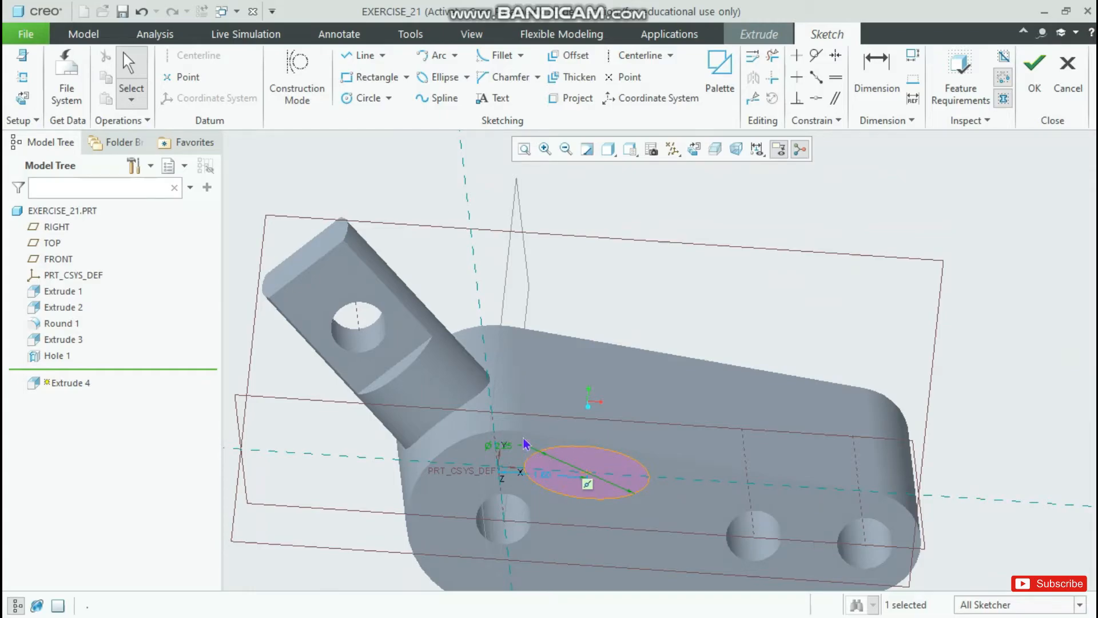
{"action": "left_click", "coordinate": [694, 149]}
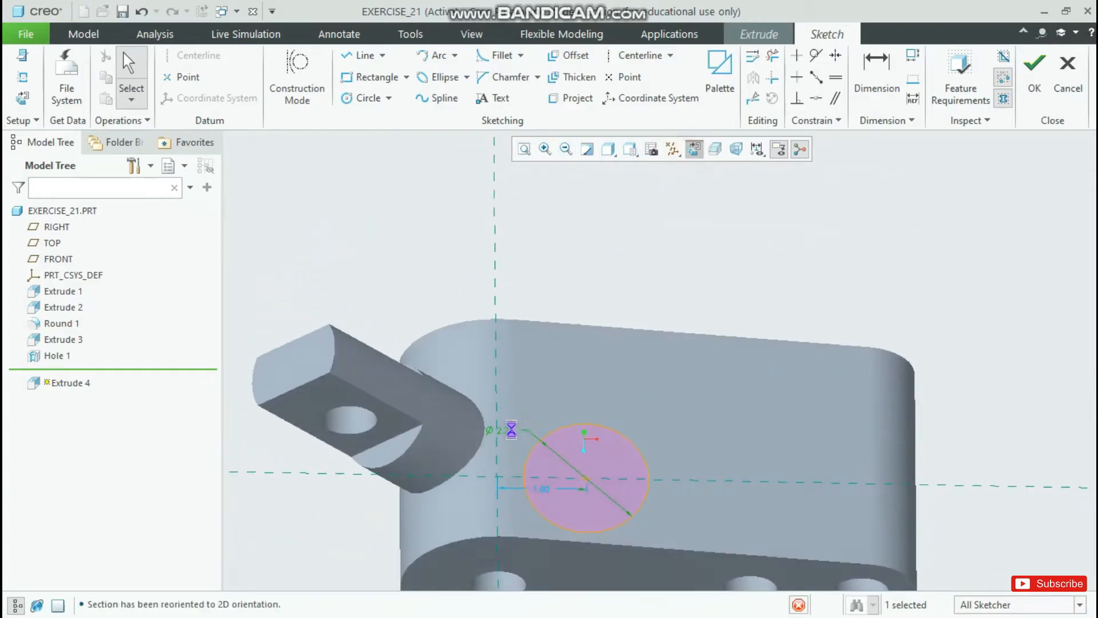
{"action": "mouse_move", "coordinate": [421, 380]}
{"action": "middle_mouse_down"}
{"action": "mouse_move", "coordinate": [478, 422]}
{"action": "mouse_move", "coordinate": [482, 386]}
{"action": "middle_mouse_up"}
{"action": "key", "text": "alt+Tab"}
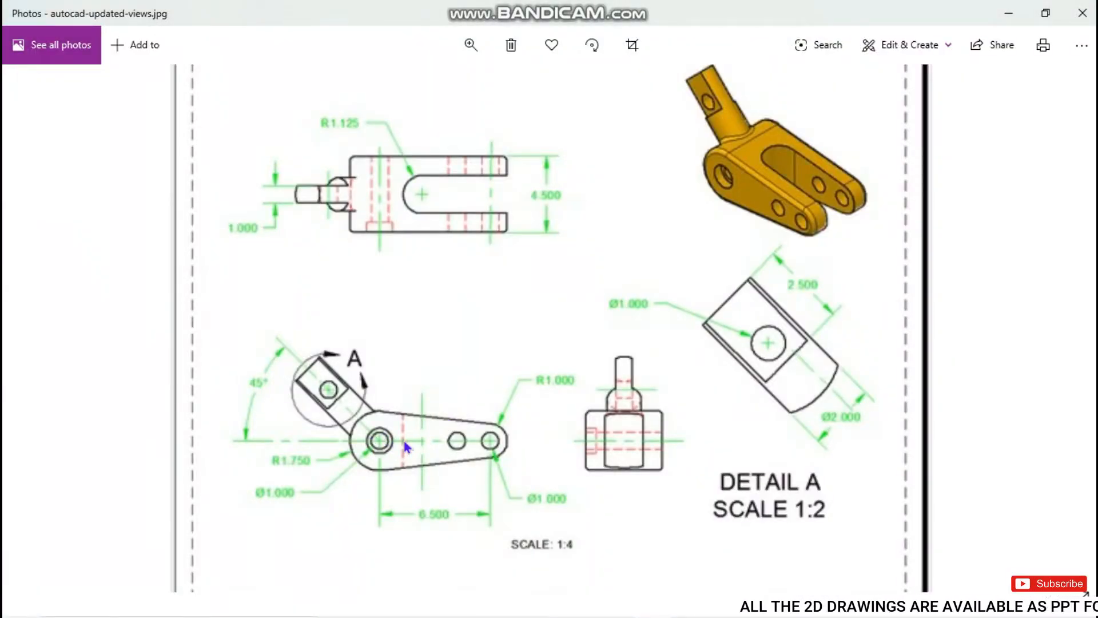
{"action": "key", "text": "alt+Tab"}
{"action": "middle_click_drag", "start_coordinate": [410, 398], "coordinate": [408, 413]}
Set the circle's centre distance from the vertical reference to 2.5 and its diameter to 2.5.
{"action": "key", "text": "alt+Tab"}
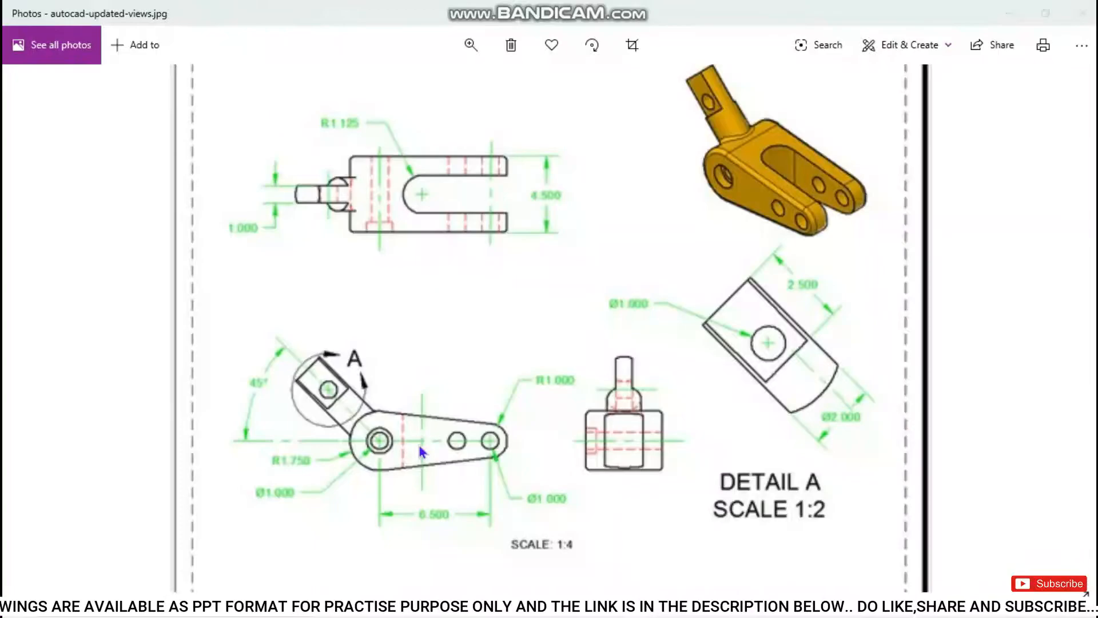
{"action": "key", "text": "alt+Tab"}
{"action": "double_click", "coordinate": [511, 511]}
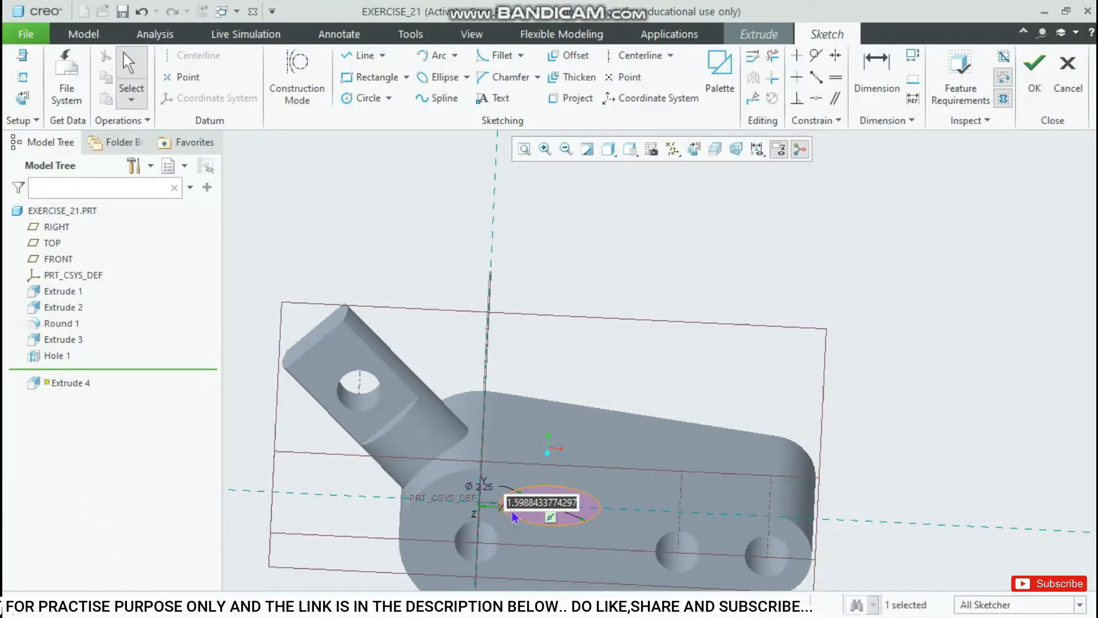
{"action": "type", "text": "2.52"}
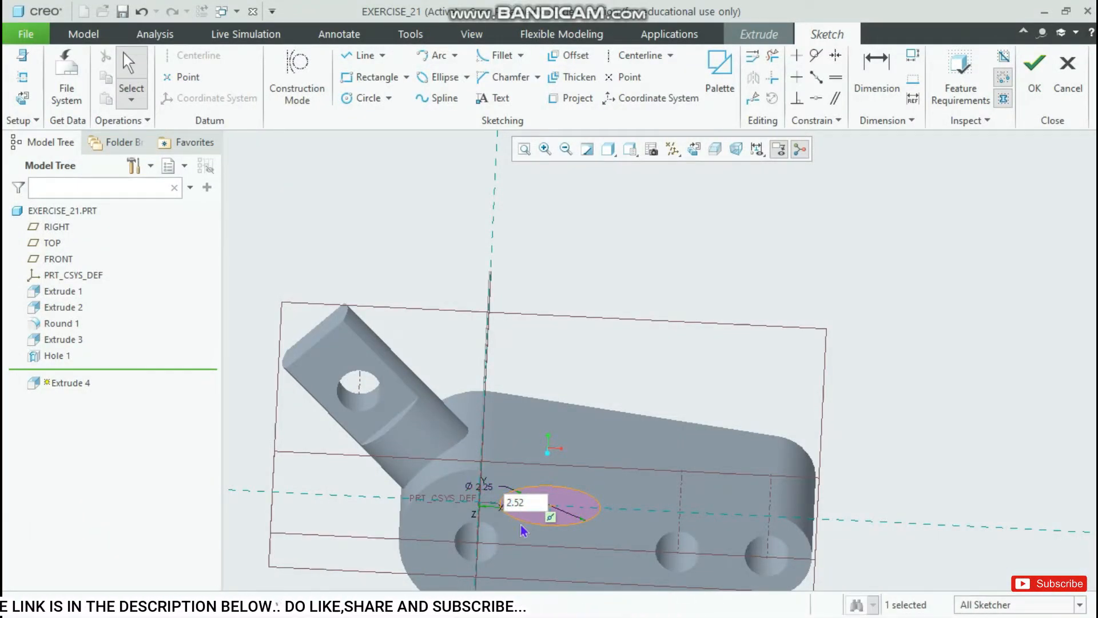
{"action": "key", "text": "BackSpace"}
{"action": "key", "text": "Return"}
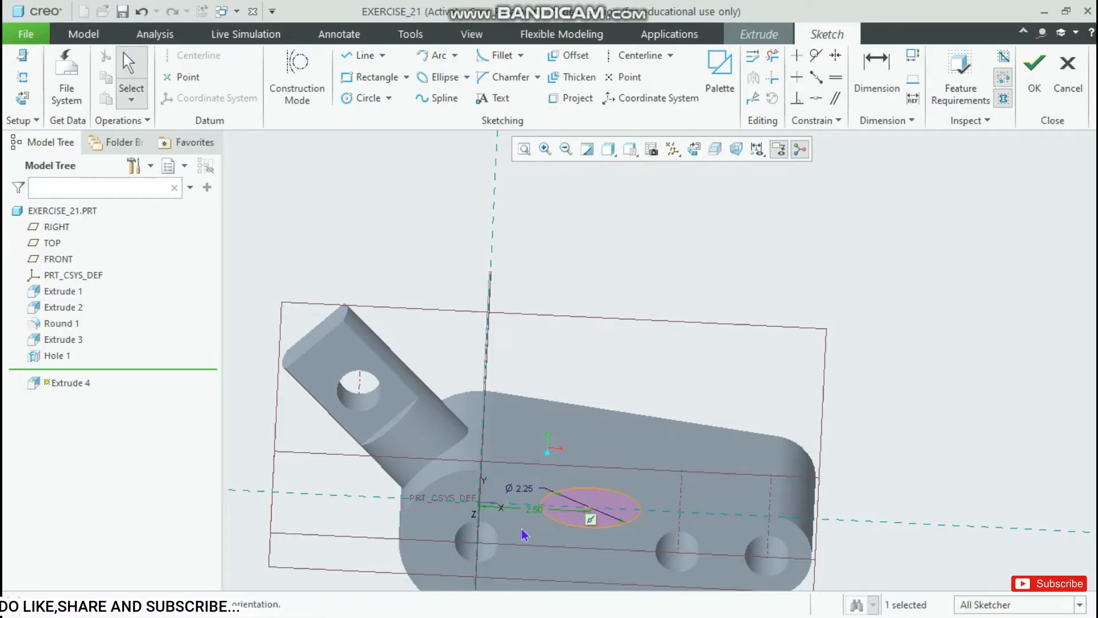
{"action": "double_click", "coordinate": [521, 498]}
{"action": "type", "text": "2.5"}
{"action": "key", "text": "Return"}
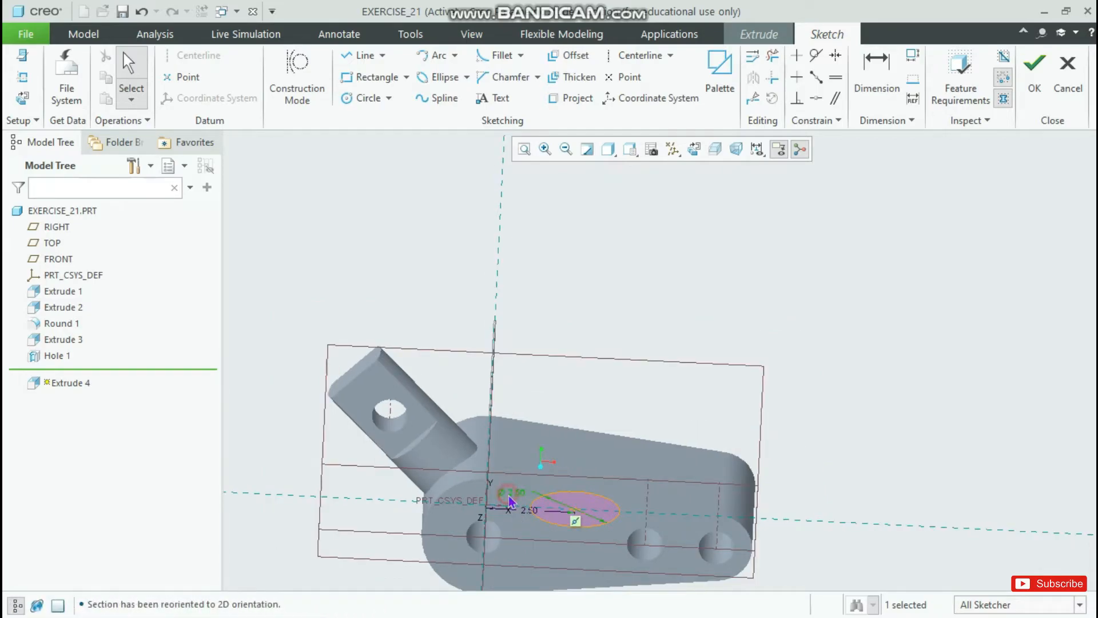
Draw a horizontal line from the circle's upper quadrant point to the body's far end edge.
{"action": "left_click", "coordinate": [694, 149]}
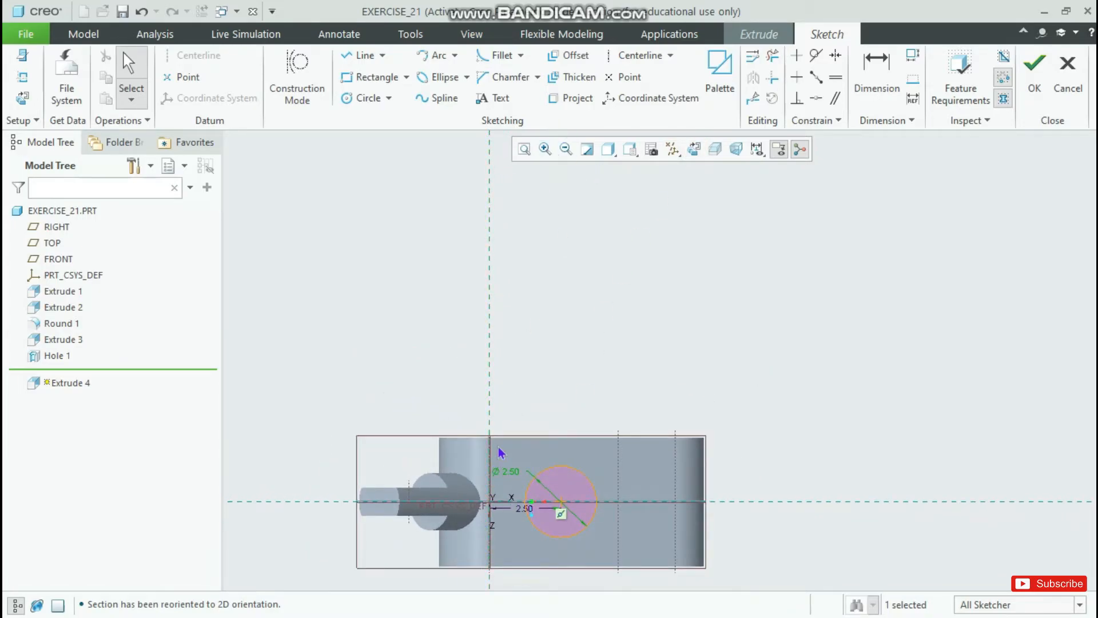
{"action": "scroll", "coordinate": [499, 453], "scroll_direction": "down", "scroll_amount": 3}
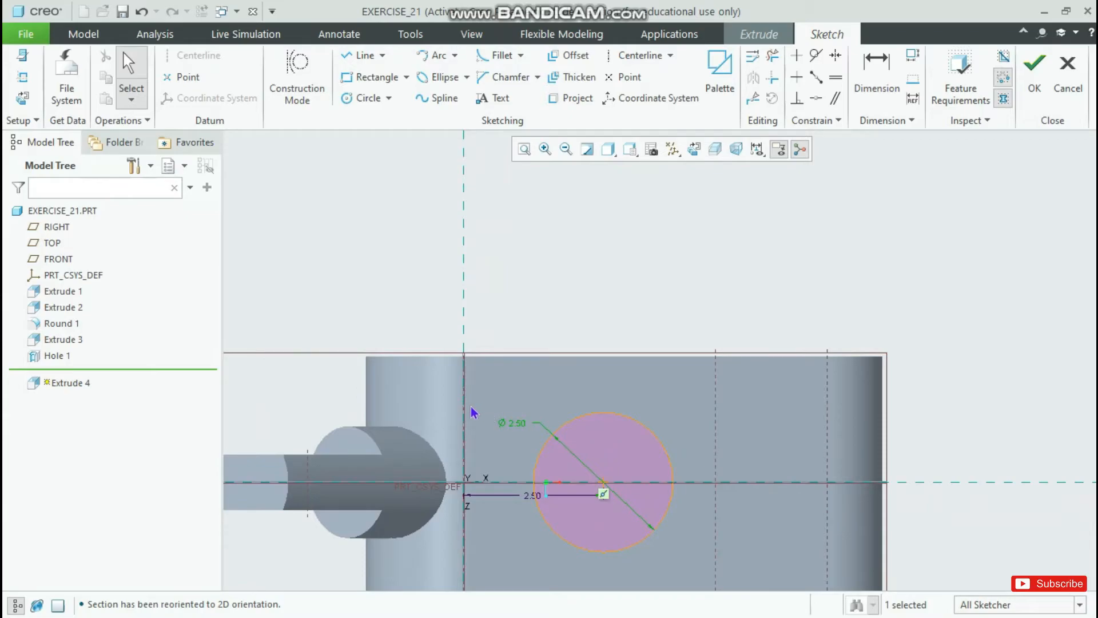
{"action": "middle_click_drag", "start_coordinate": [448, 407], "coordinate": [448, 418]}
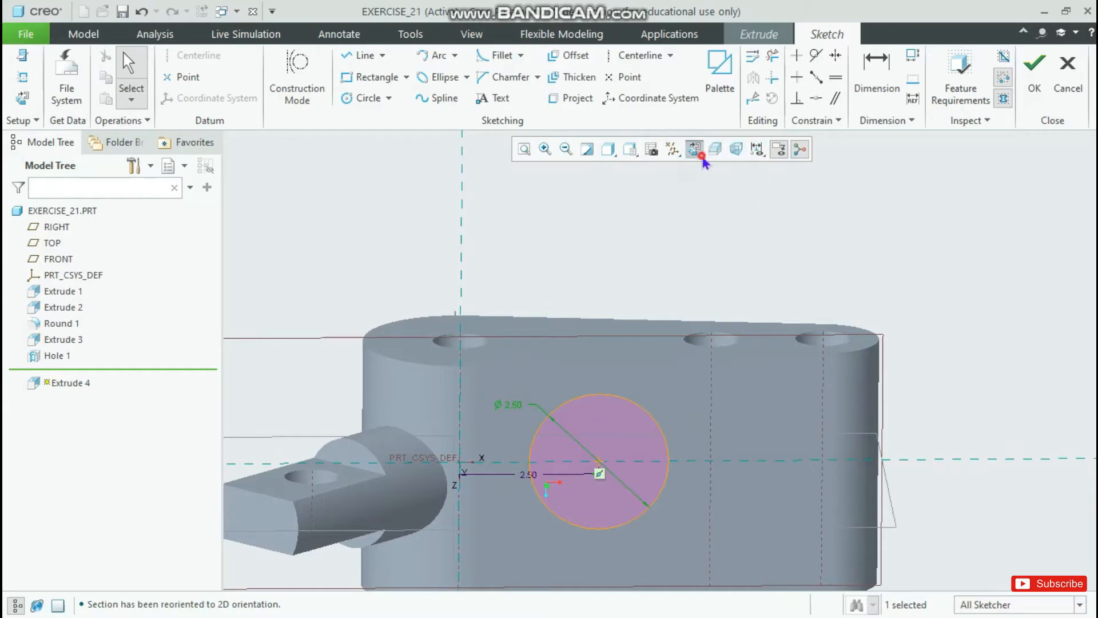
{"action": "left_click", "coordinate": [715, 149]}
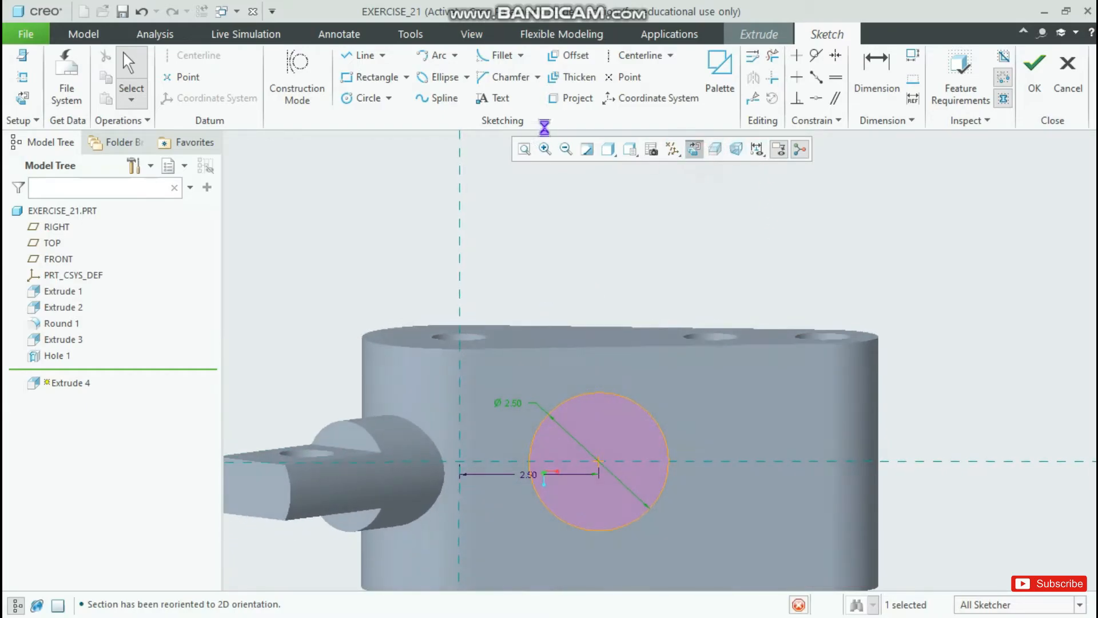
{"action": "left_click", "coordinate": [772, 57]}
{"action": "scroll", "coordinate": [540, 206], "scroll_direction": "down", "scroll_amount": 3}
{"action": "scroll", "coordinate": [518, 301], "scroll_direction": "up", "scroll_amount": 2}
{"action": "left_click", "coordinate": [360, 55]}
{"action": "left_click", "coordinate": [593, 318]}
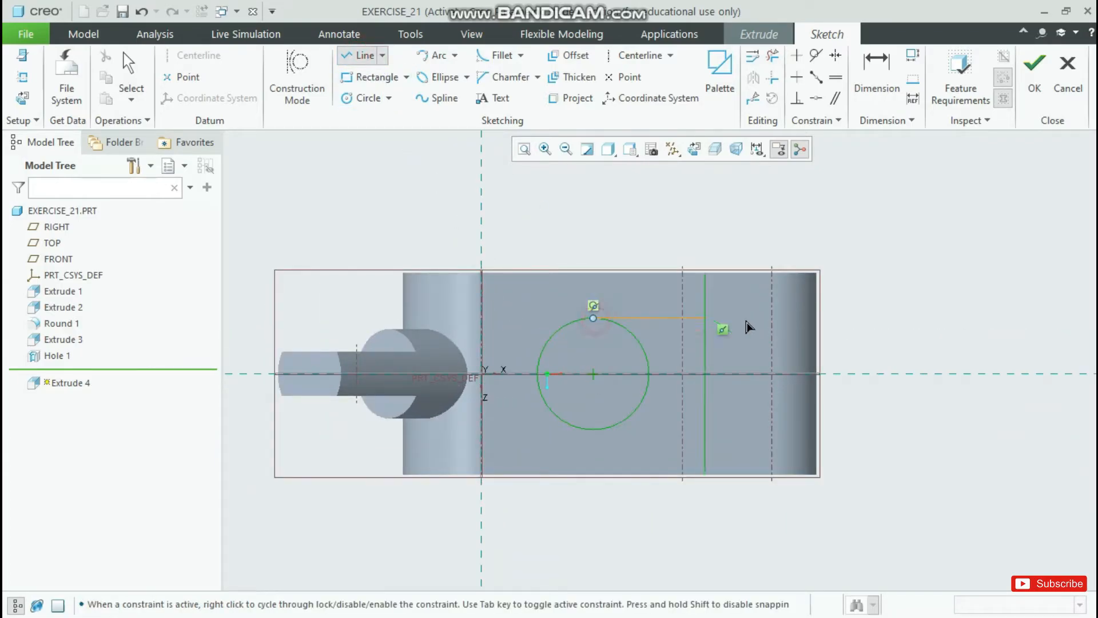
{"action": "left_click", "coordinate": [816, 319]}
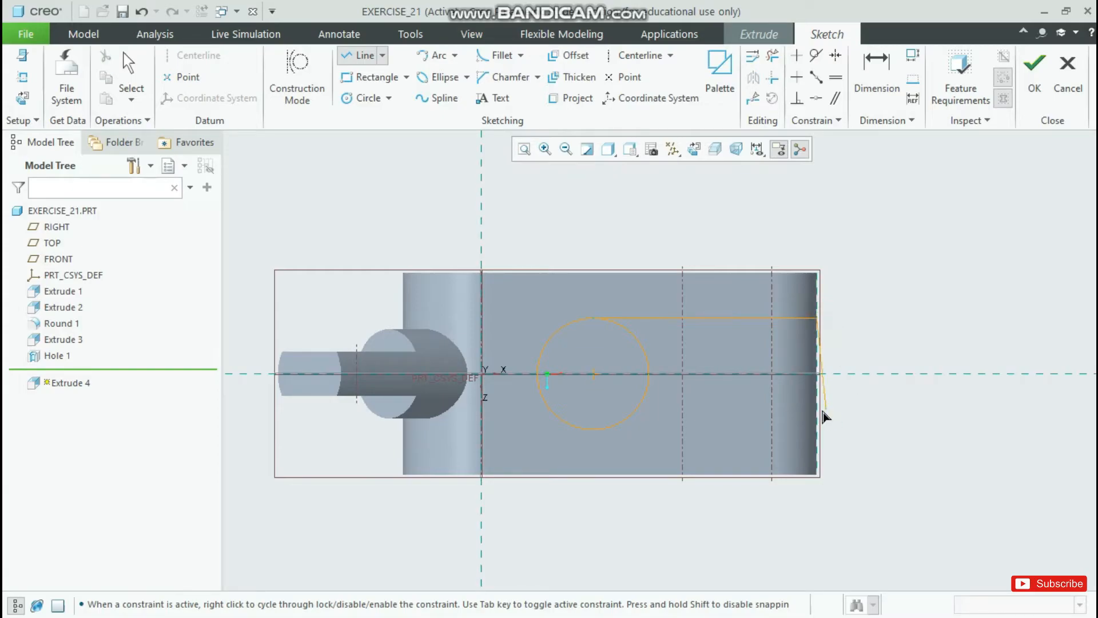
{"action": "middle_click", "coordinate": [818, 422]}
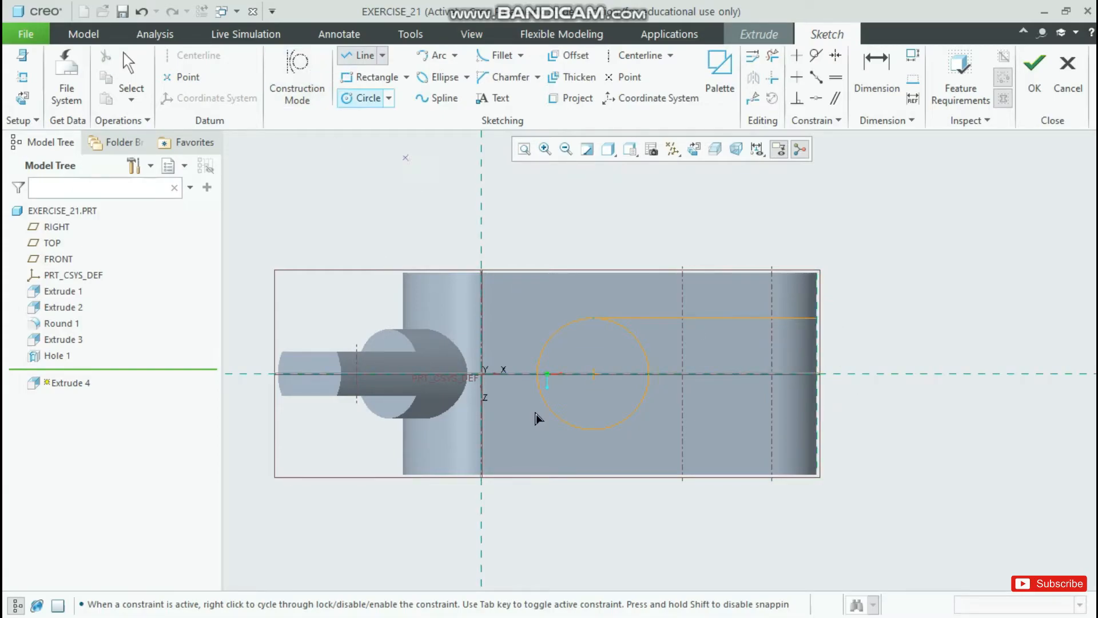
Draw a matching horizontal line from the circle's lower quadrant point to the same end edge.
{"action": "left_click", "coordinate": [593, 430]}
{"action": "left_click", "coordinate": [816, 430]}
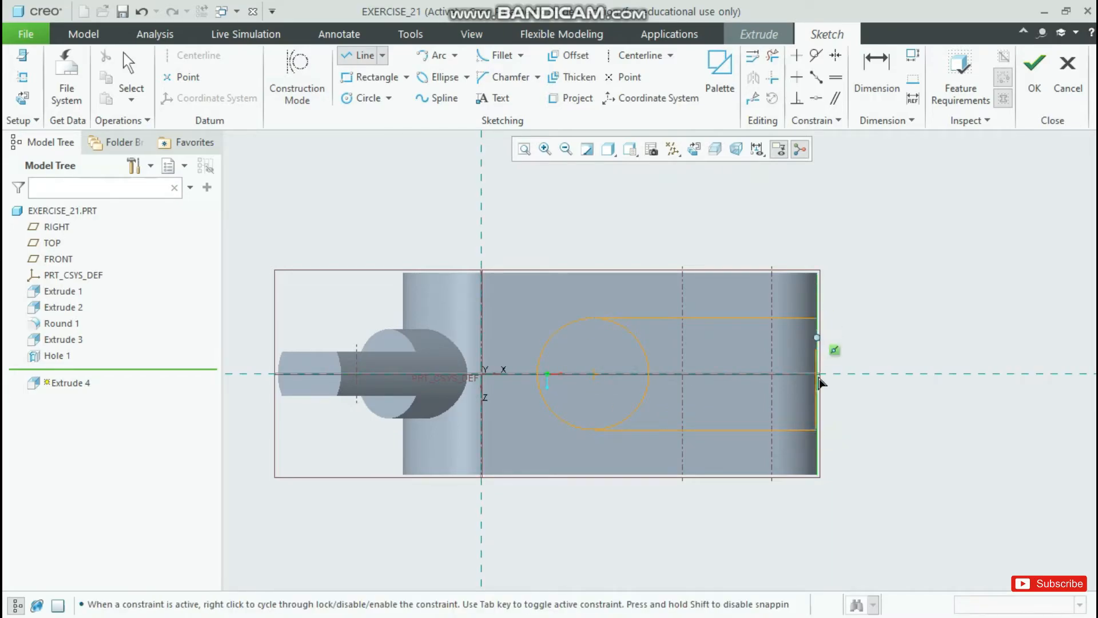
{"action": "scroll", "coordinate": [820, 374], "scroll_direction": "down", "scroll_amount": 2}
{"action": "scroll", "coordinate": [819, 385], "scroll_direction": "down", "scroll_amount": 1}
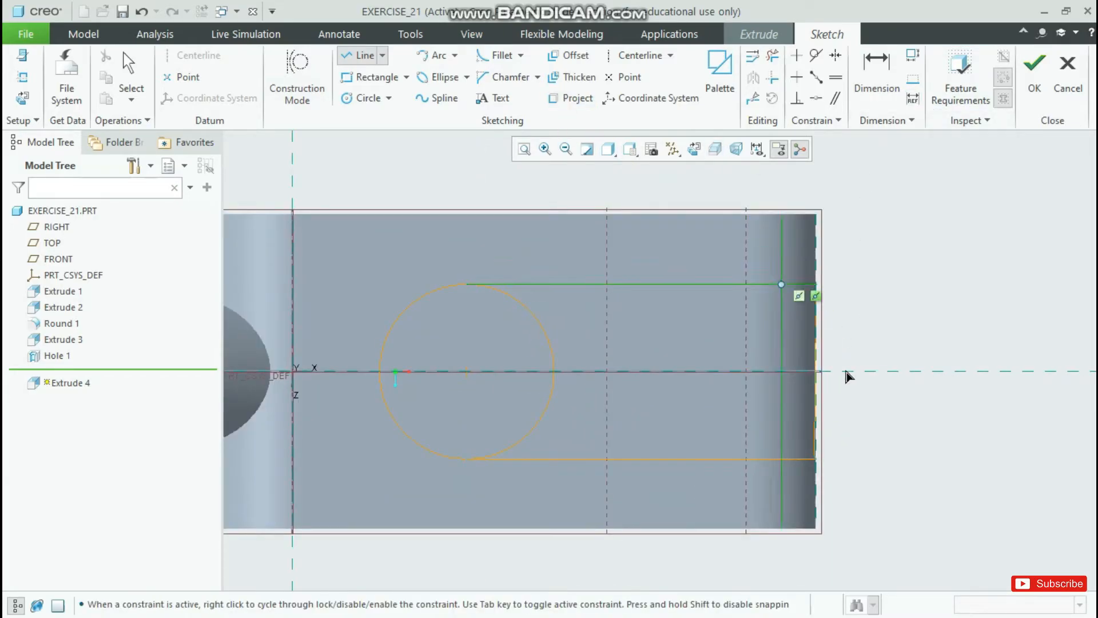
{"action": "middle_click", "coordinate": [818, 369]}
{"action": "left_click", "coordinate": [818, 370]}
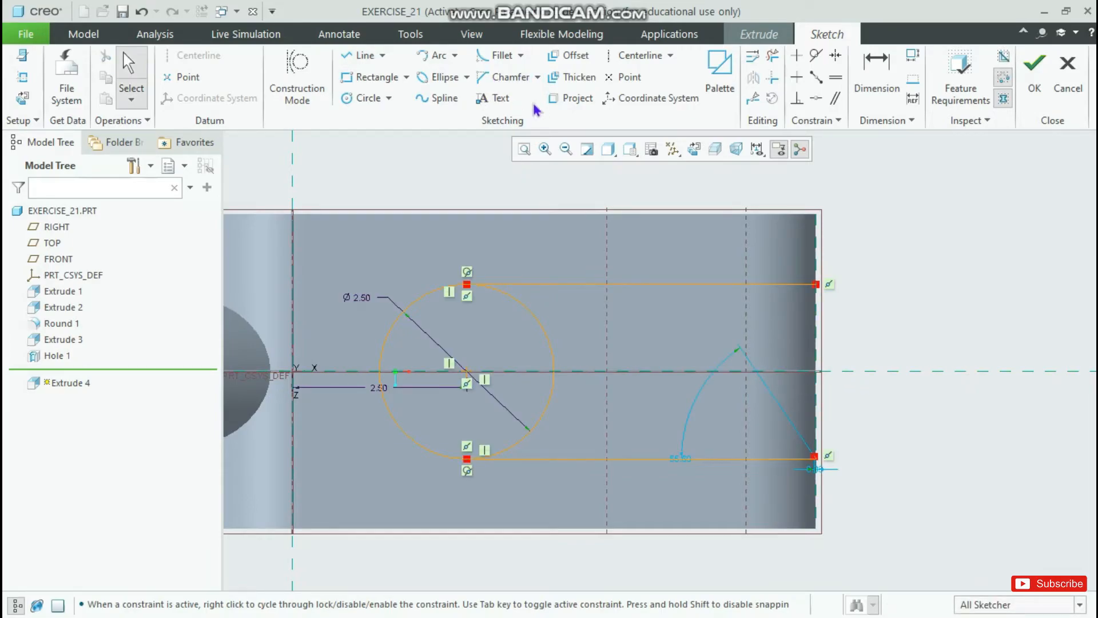
Project the body's end edge into the sketch and trim its portions outside the two horizontal lines.
{"action": "left_click", "coordinate": [571, 98]}
{"action": "left_click", "coordinate": [818, 383]}
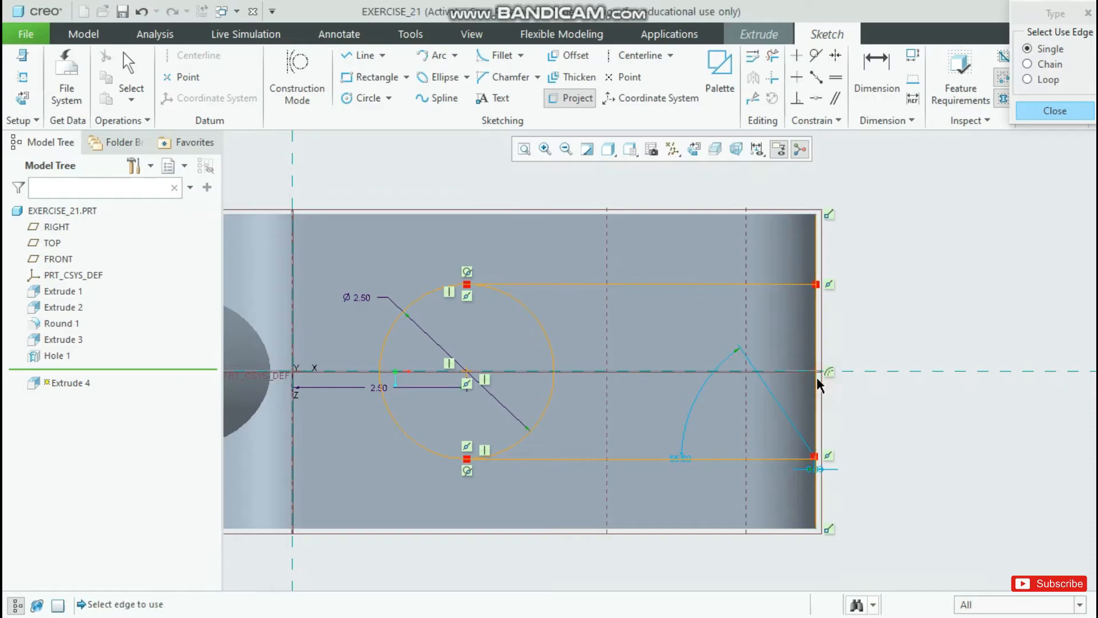
{"action": "middle_click", "coordinate": [817, 380]}
{"action": "left_click", "coordinate": [772, 55]}
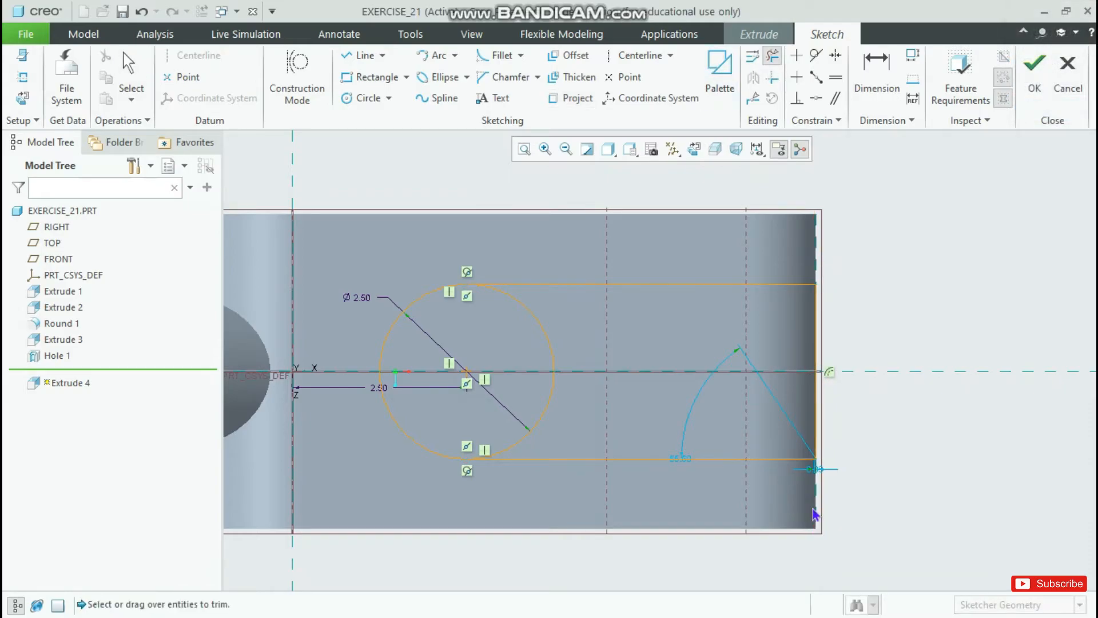
{"action": "scroll", "coordinate": [814, 496], "scroll_direction": "up", "scroll_amount": 1}
{"action": "scroll", "coordinate": [812, 489], "scroll_direction": "down", "scroll_amount": 1}
Try to apply a horizontal constraint to the upper and lower slot lines.
{"action": "left_click", "coordinate": [795, 78]}
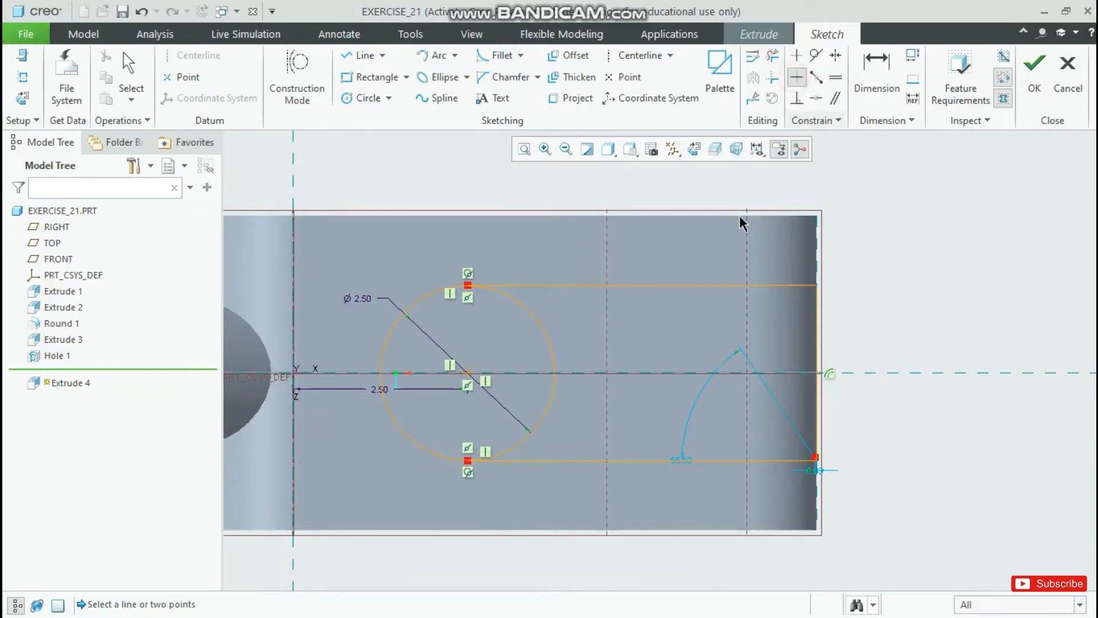
{"action": "left_click", "coordinate": [698, 285]}
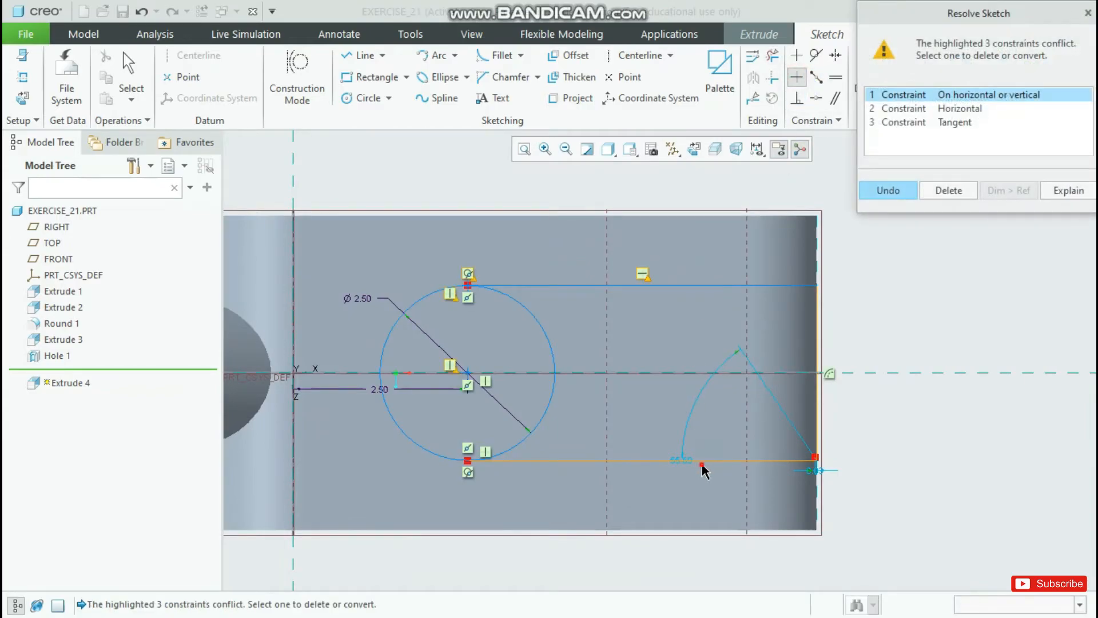
{"action": "left_click", "coordinate": [1087, 13]}
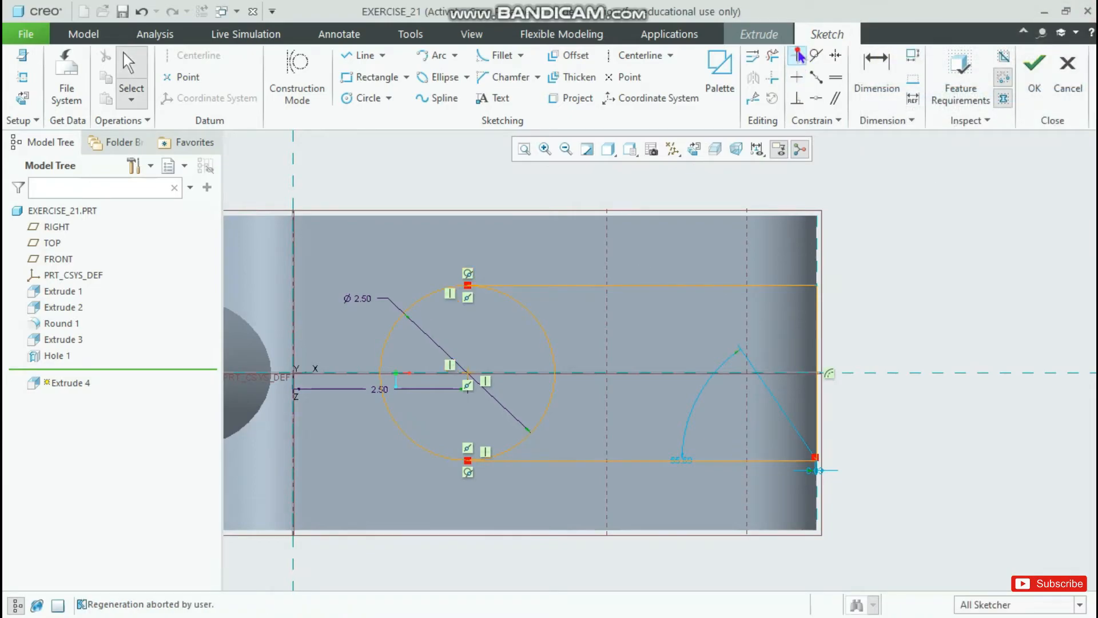
{"action": "left_click", "coordinate": [797, 78]}
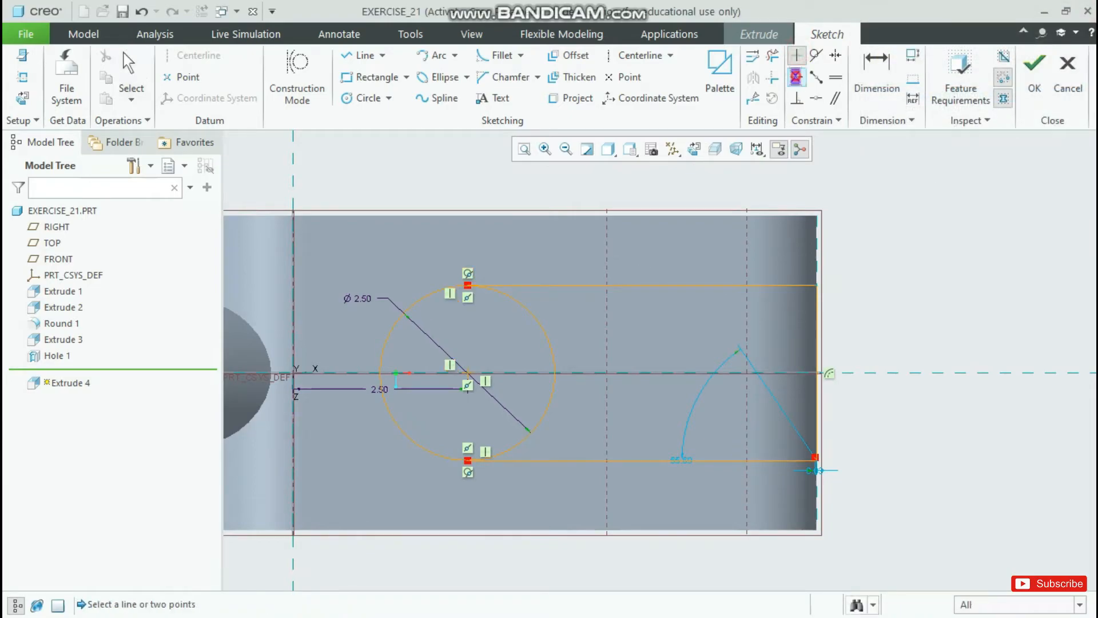
{"action": "left_click", "coordinate": [711, 462]}
{"action": "left_click", "coordinate": [1086, 13]}
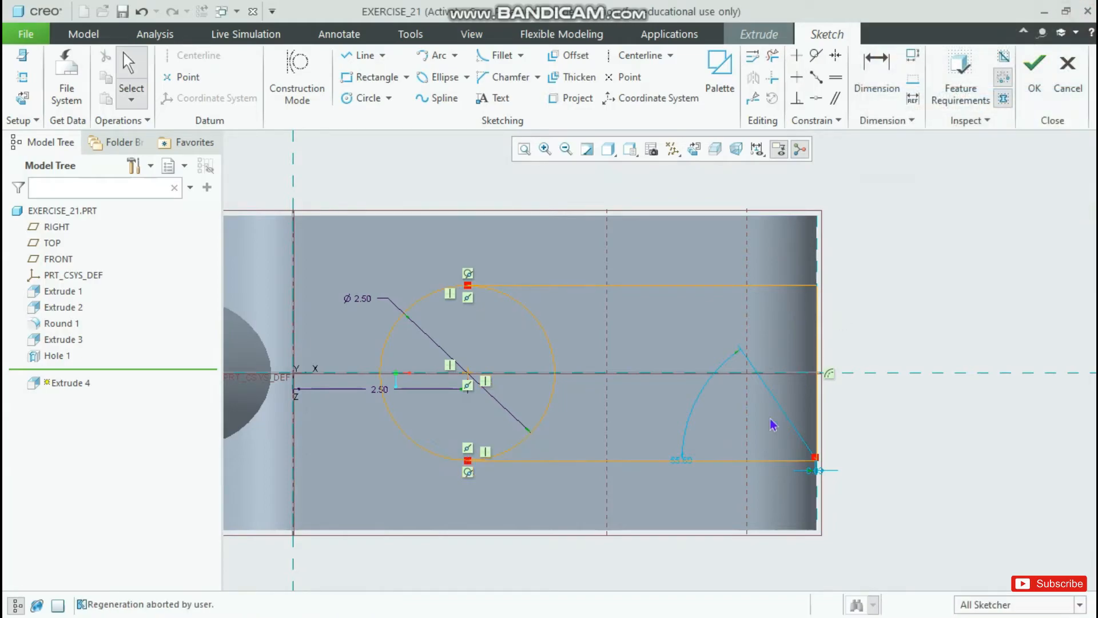
Trim the circle's half inside the slot and the small stray segment at the lower end corner, and finish the sketch.
{"action": "left_click", "coordinate": [772, 55]}
{"action": "mouse_move", "coordinate": [581, 311]}
{"action": "left_mouse_down"}
{"action": "mouse_move", "coordinate": [572, 406]}
{"action": "mouse_move", "coordinate": [593, 381]}
{"action": "left_mouse_up"}
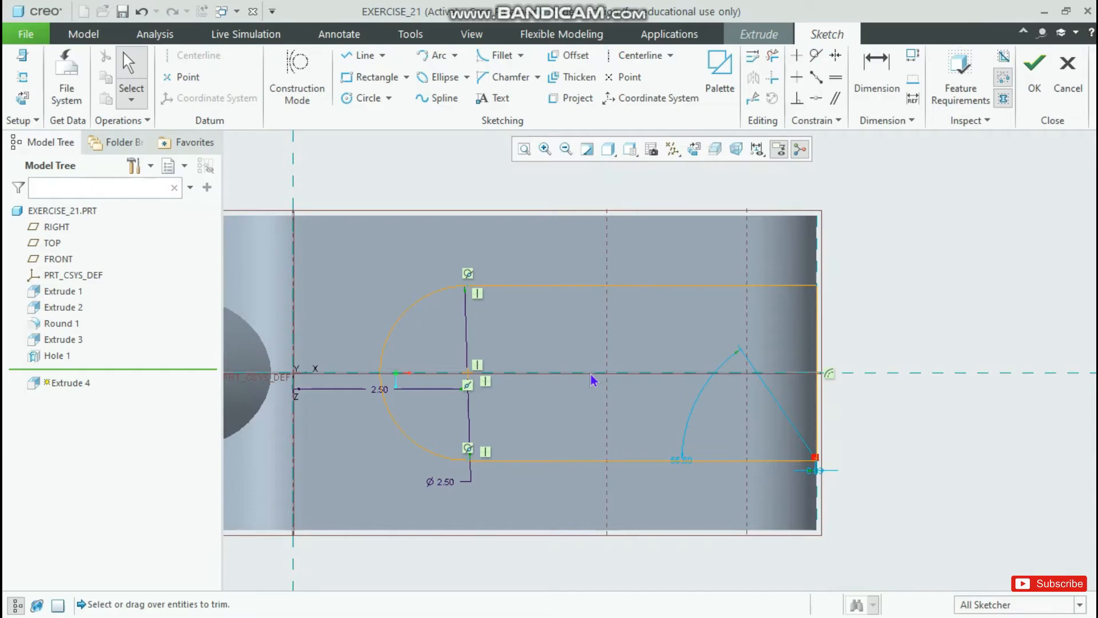
{"action": "scroll", "coordinate": [844, 471], "scroll_direction": "down", "scroll_amount": 6}
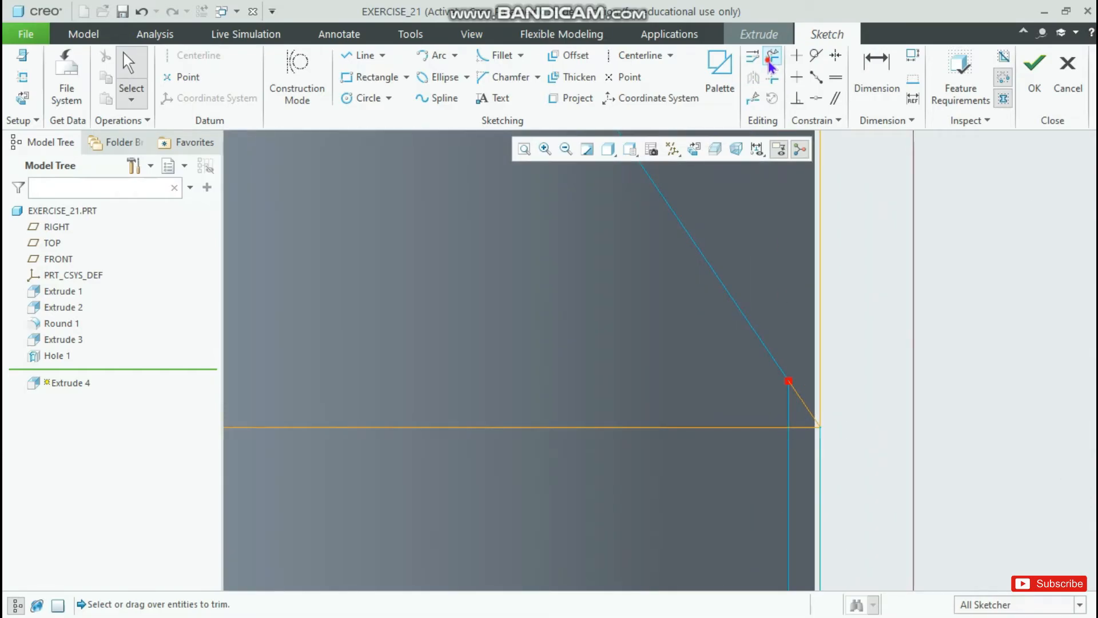
{"action": "left_click", "coordinate": [769, 60]}
{"action": "left_click_drag", "start_coordinate": [816, 418], "coordinate": [811, 408]}
{"action": "scroll", "coordinate": [702, 392], "scroll_direction": "up", "scroll_amount": 2}
{"action": "middle_click", "coordinate": [701, 394]}
{"action": "scroll", "coordinate": [762, 441], "scroll_direction": "up", "scroll_amount": 5}
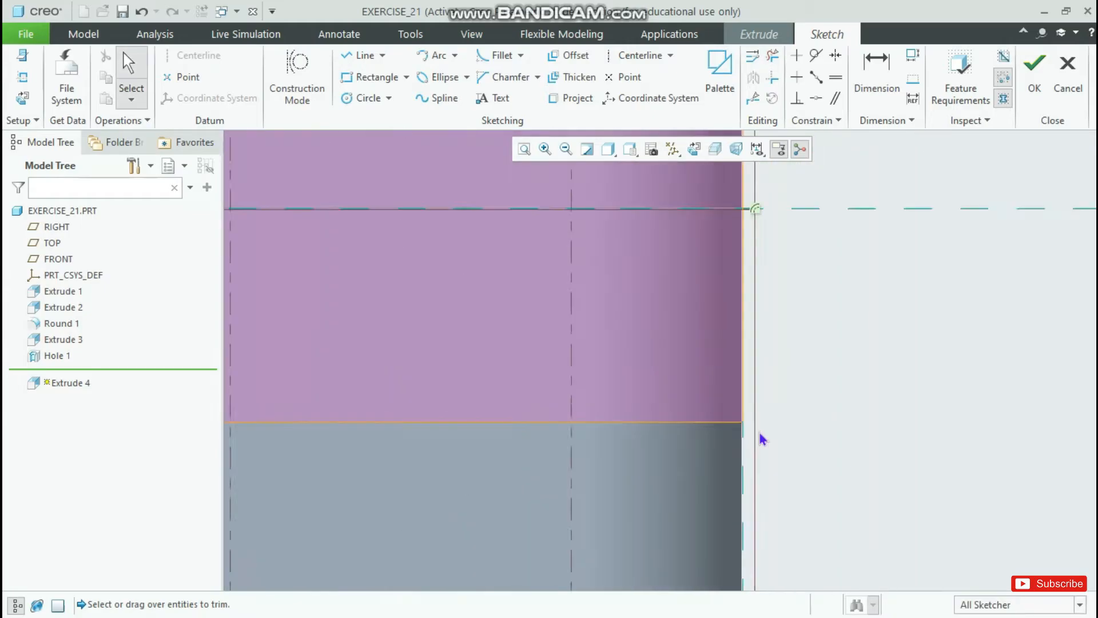
{"action": "left_click", "coordinate": [1034, 67]}
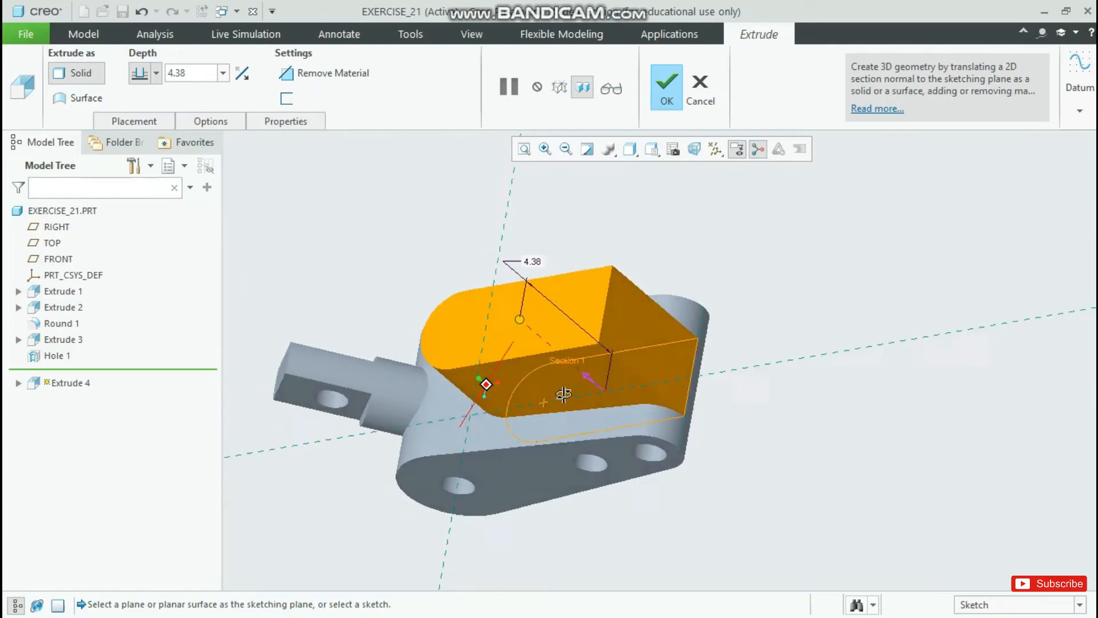
Cut the slot profile out of the body with depth Through All on both sides and Remove Material, and complete the extrude.
{"action": "middle_click_drag", "start_coordinate": [671, 387], "coordinate": [635, 407]}
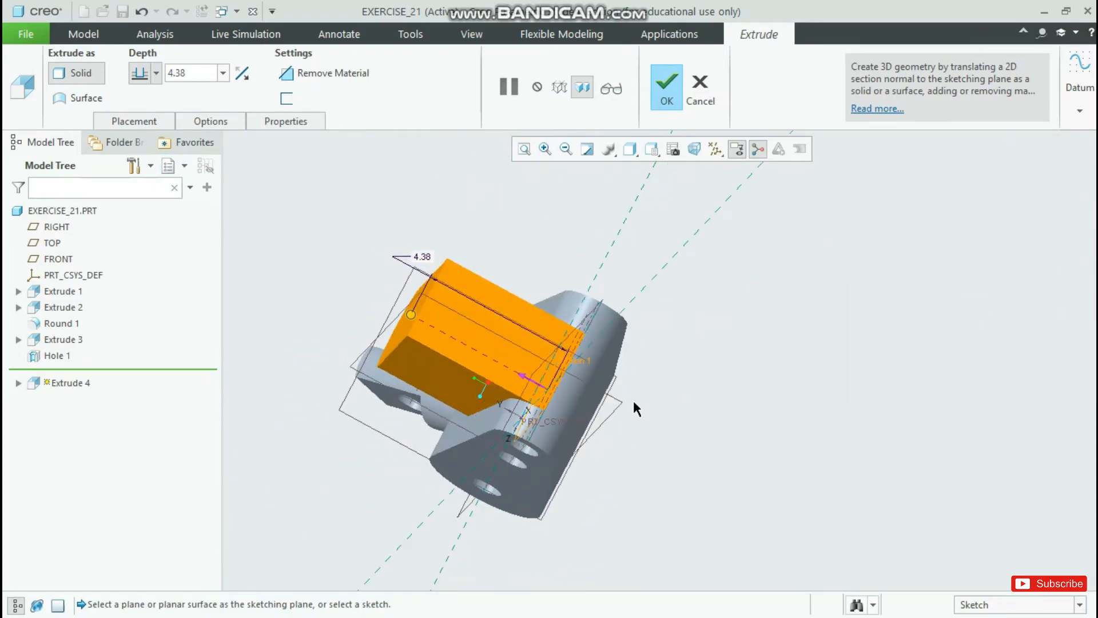
{"action": "left_click", "coordinate": [195, 122]}
{"action": "left_click", "coordinate": [318, 185]}
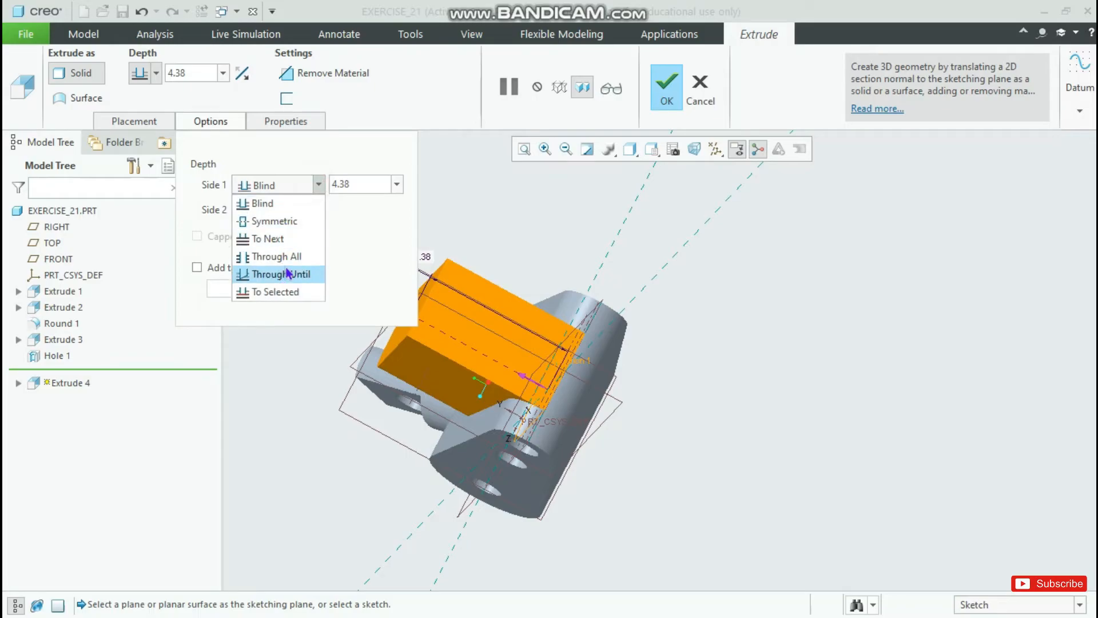
{"action": "left_click", "coordinate": [286, 256]}
{"action": "left_click", "coordinate": [279, 211]}
{"action": "left_click", "coordinate": [280, 263]}
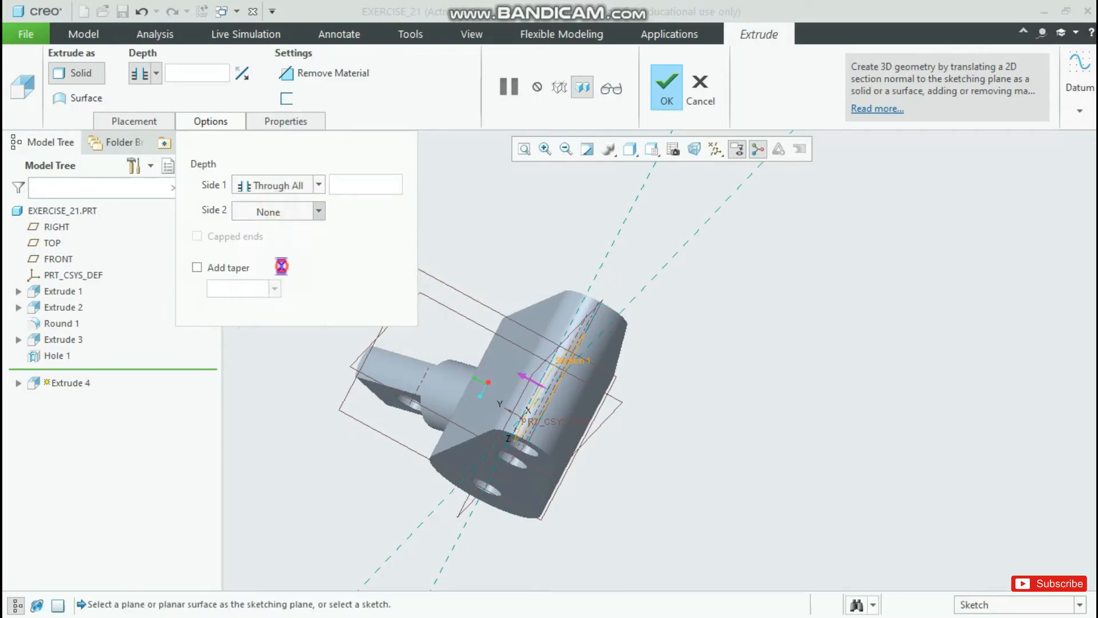
{"action": "left_click", "coordinate": [319, 75]}
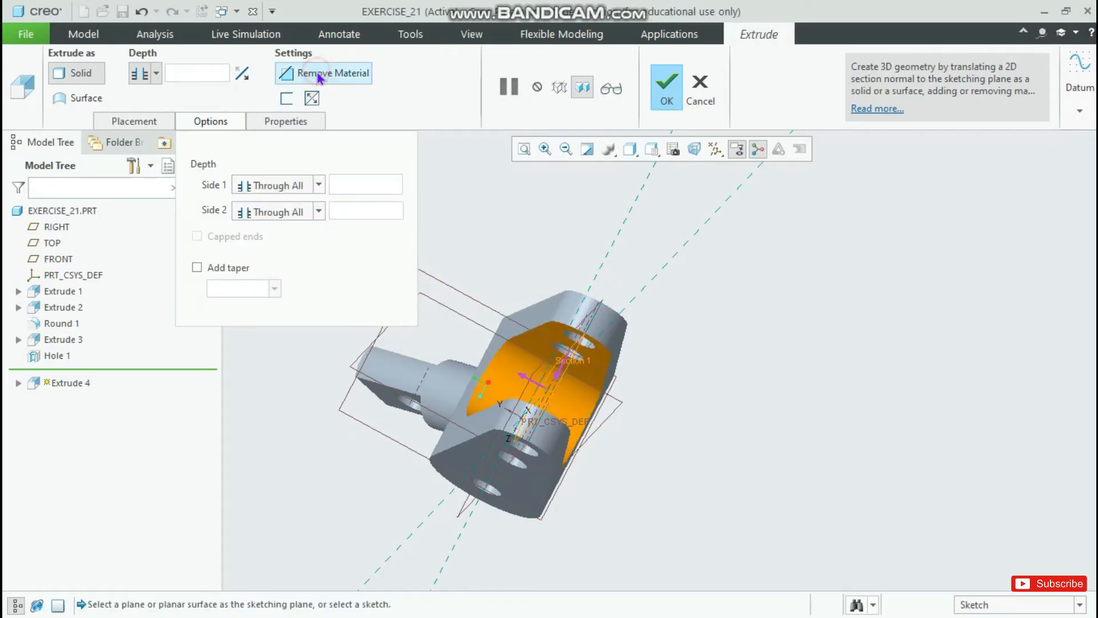
{"action": "left_click", "coordinate": [665, 88]}
Compare the slotted bracket from several angles with the views in the reference drawing.
{"action": "key", "text": "alt+Tab"}
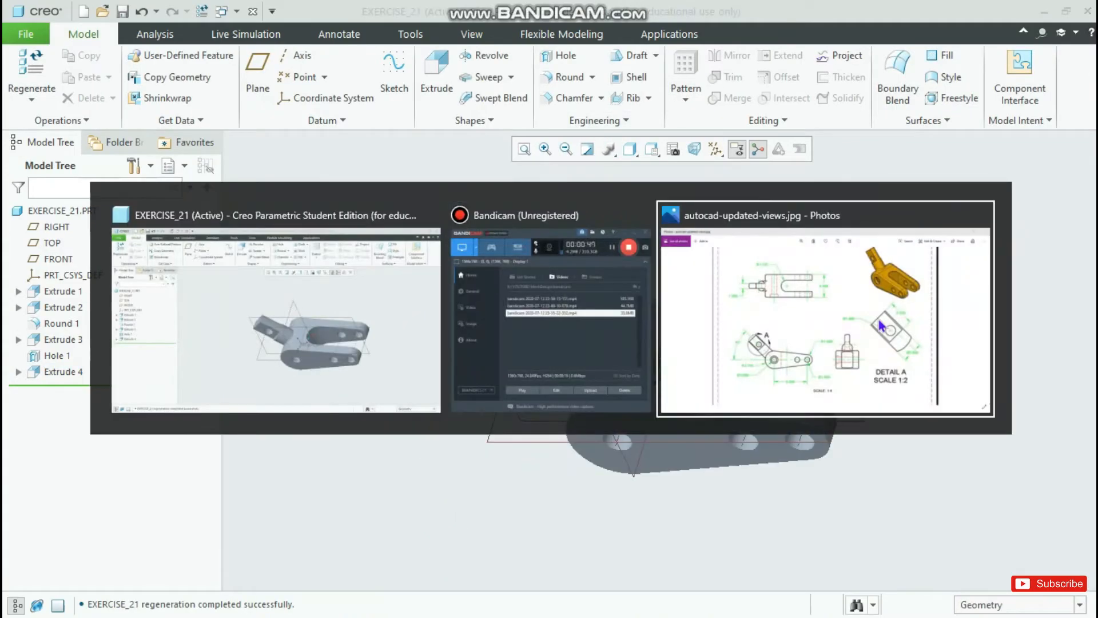
{"action": "left_click", "coordinate": [881, 325]}
{"action": "key", "text": "alt+Tab"}
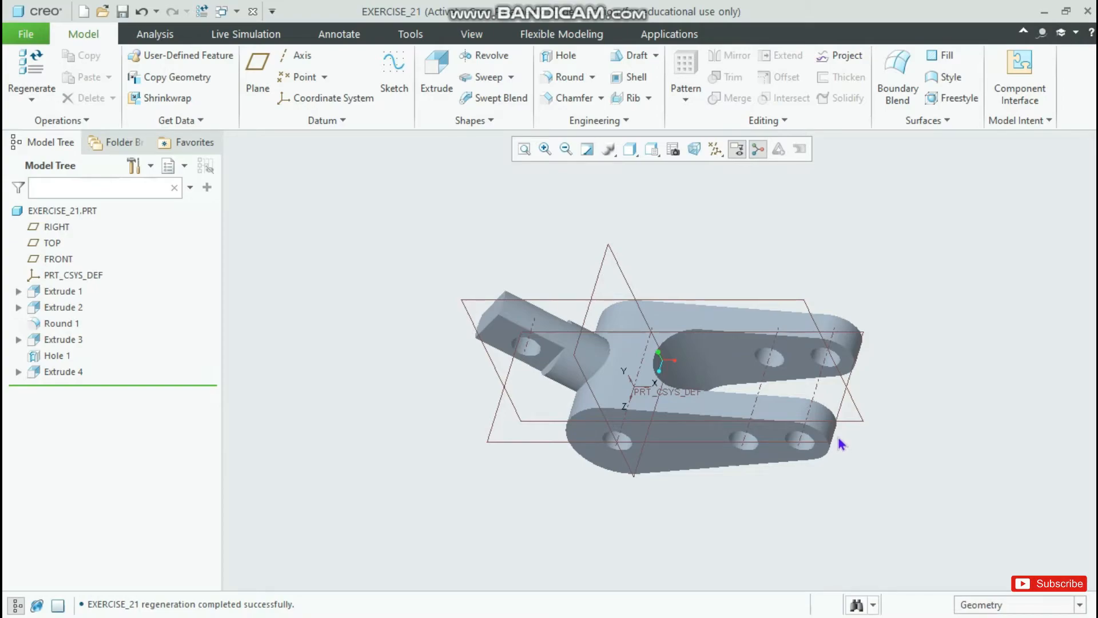
{"action": "middle_click_drag", "start_coordinate": [752, 376], "coordinate": [749, 395]}
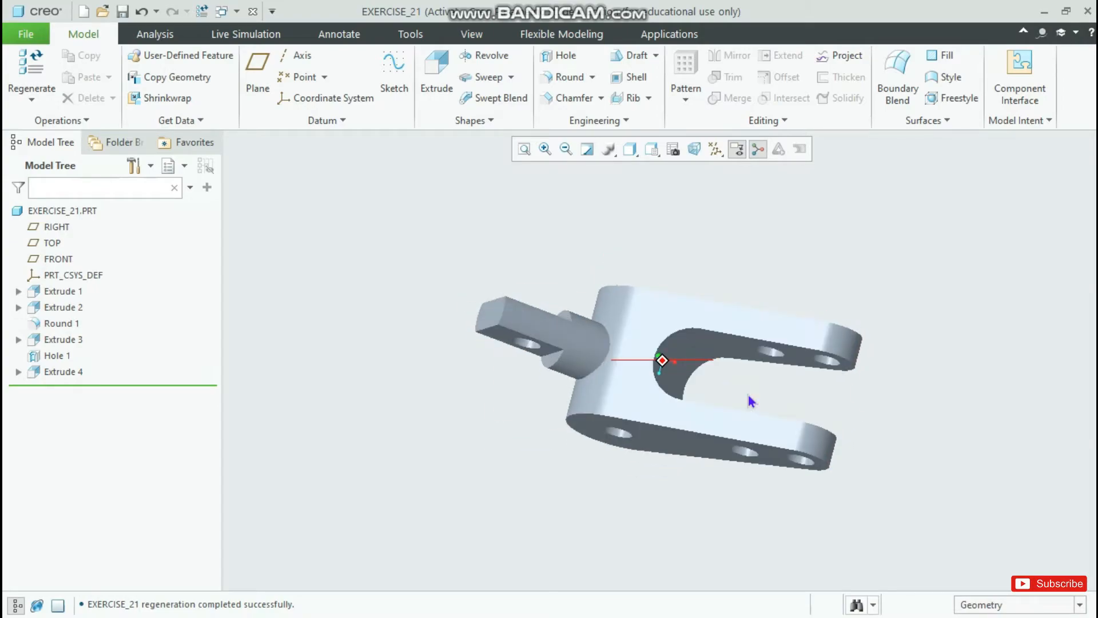
{"action": "middle_click_drag", "start_coordinate": [688, 366], "coordinate": [720, 374]}
{"action": "key", "text": "alt+Tab"}
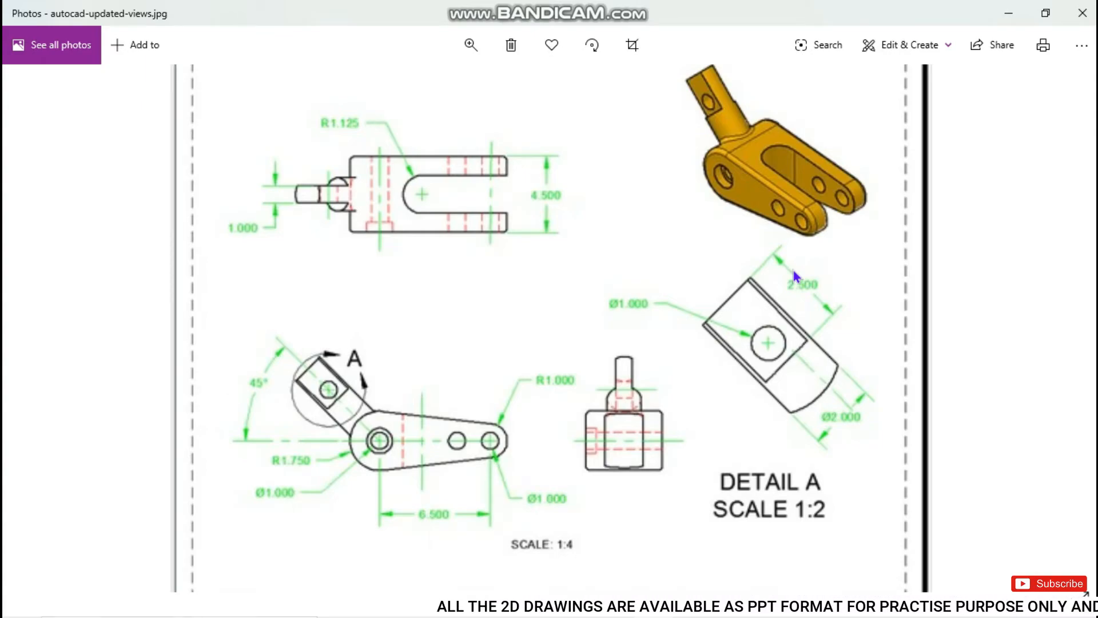
{"action": "key", "text": "alt+Tab"}
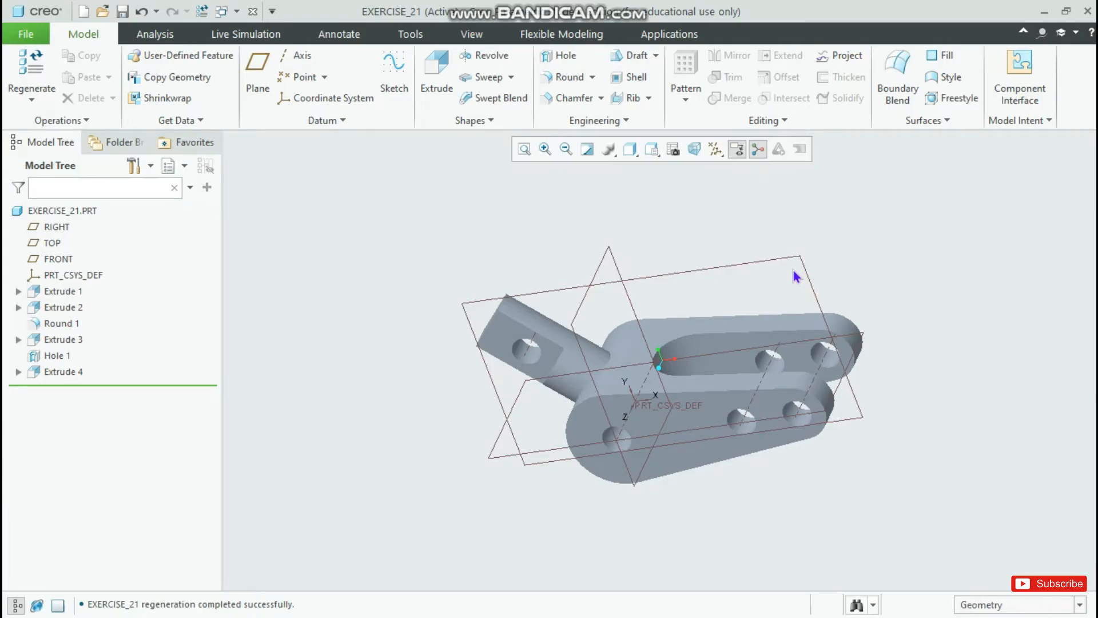
Select the outline edges of the near fork arm's outer face and the edge where the angled arm meets the body.
{"action": "middle_click_drag", "start_coordinate": [642, 247], "coordinate": [642, 221]}
{"action": "key", "text": "alt+Tab"}
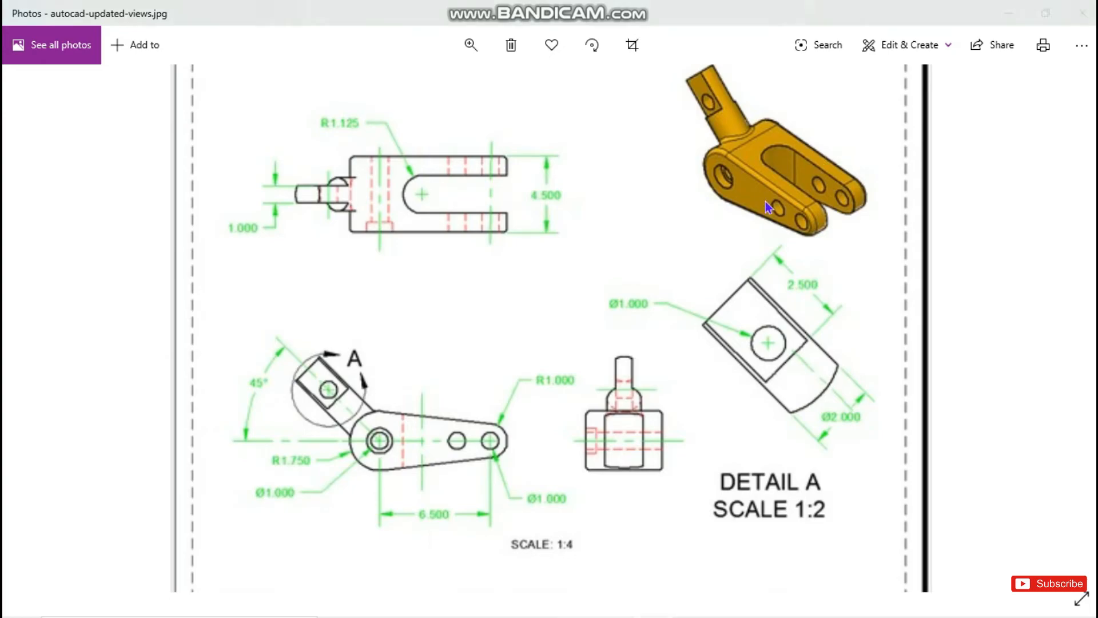
{"action": "key", "text": "alt+Tab"}
{"action": "scroll", "coordinate": [606, 360], "scroll_direction": "down", "scroll_amount": 1}
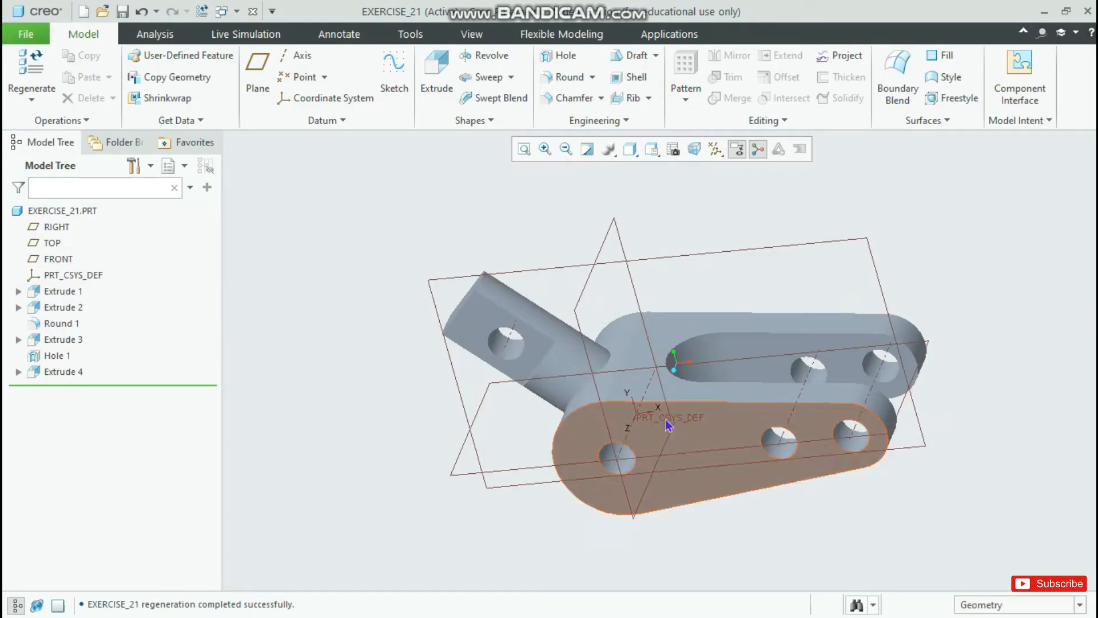
{"action": "left_click", "coordinate": [692, 403]}
{"action": "left_click", "coordinate": [587, 413], "text": "ctrl"}
{"action": "left_click", "coordinate": [607, 372], "text": "ctrl"}
{"action": "middle_click_drag", "start_coordinate": [607, 372], "coordinate": [555, 397]}
{"action": "scroll", "coordinate": [555, 395], "scroll_direction": "up", "scroll_amount": 2}
{"action": "scroll", "coordinate": [601, 487], "scroll_direction": "down", "scroll_amount": 3}
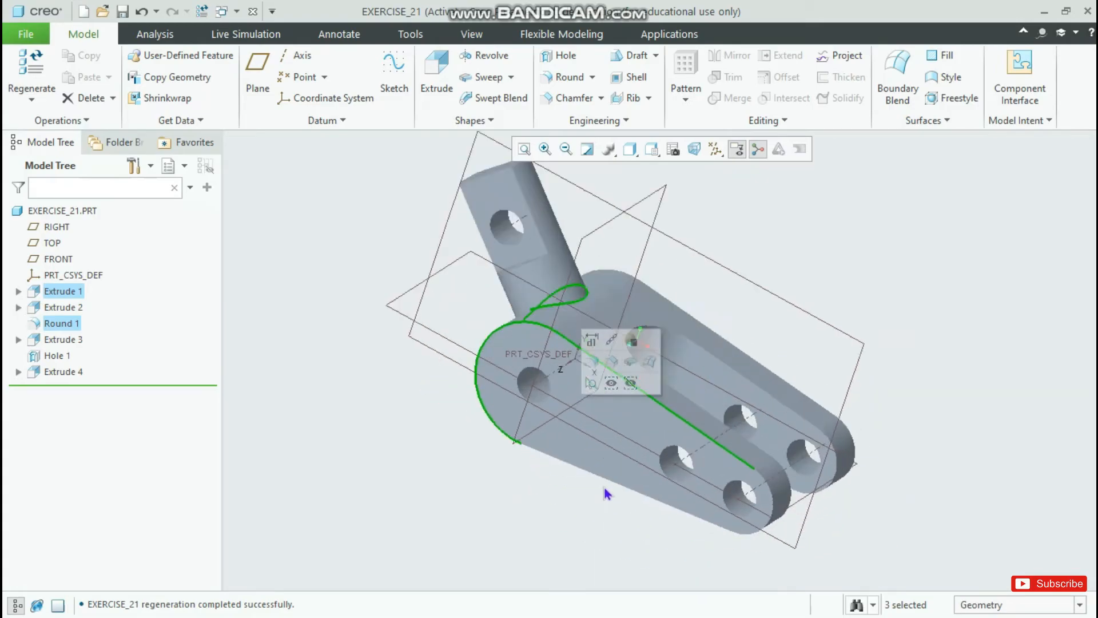
{"action": "left_click", "coordinate": [608, 484], "text": "ctrl"}
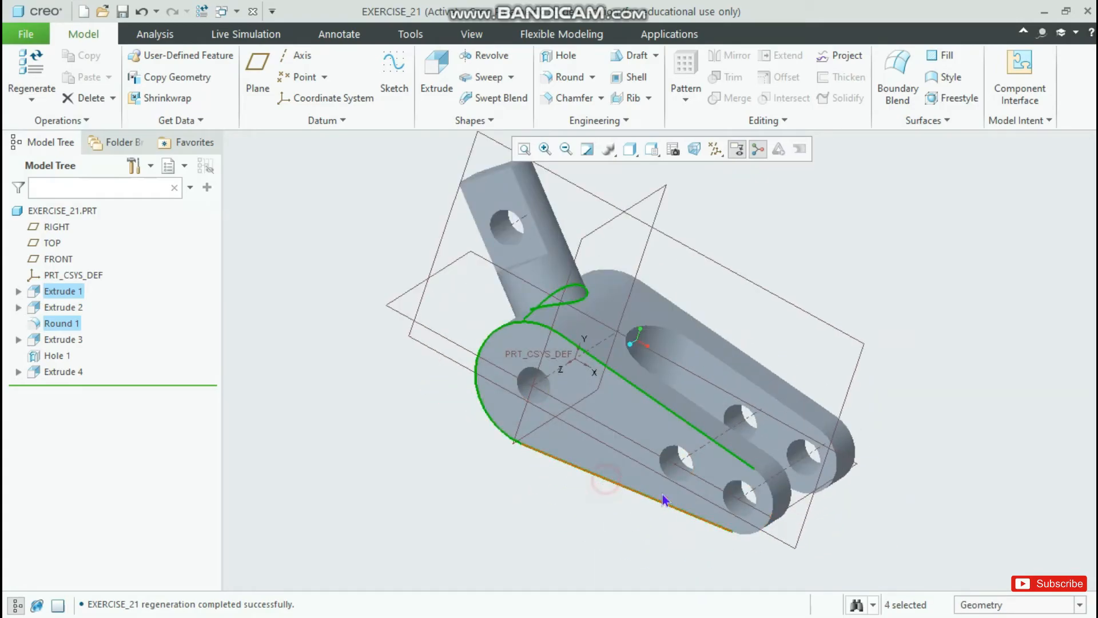
{"action": "left_click", "coordinate": [771, 498], "text": "ctrl"}
Add the straight and curved outline edges of the opposite fork arm's outer face to the selection.
{"action": "middle_click_drag", "start_coordinate": [772, 500], "coordinate": [705, 343]}
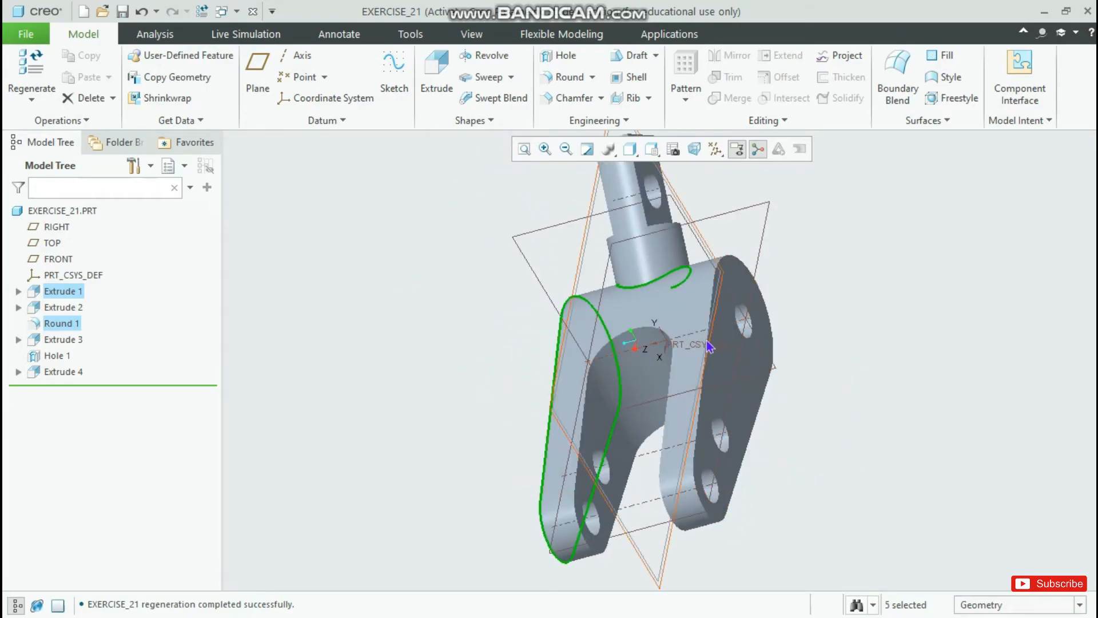
{"action": "scroll", "coordinate": [713, 357], "scroll_direction": "down", "scroll_amount": 5}
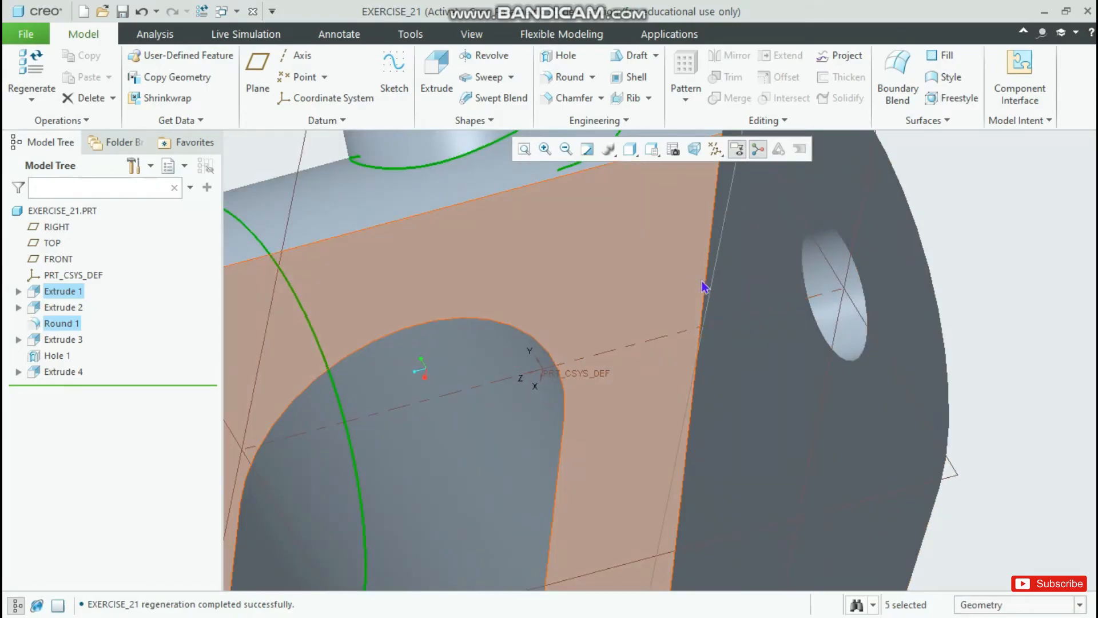
{"action": "left_click", "coordinate": [704, 286], "text": "ctrl"}
{"action": "scroll", "coordinate": [738, 289], "scroll_direction": "up", "scroll_amount": 5}
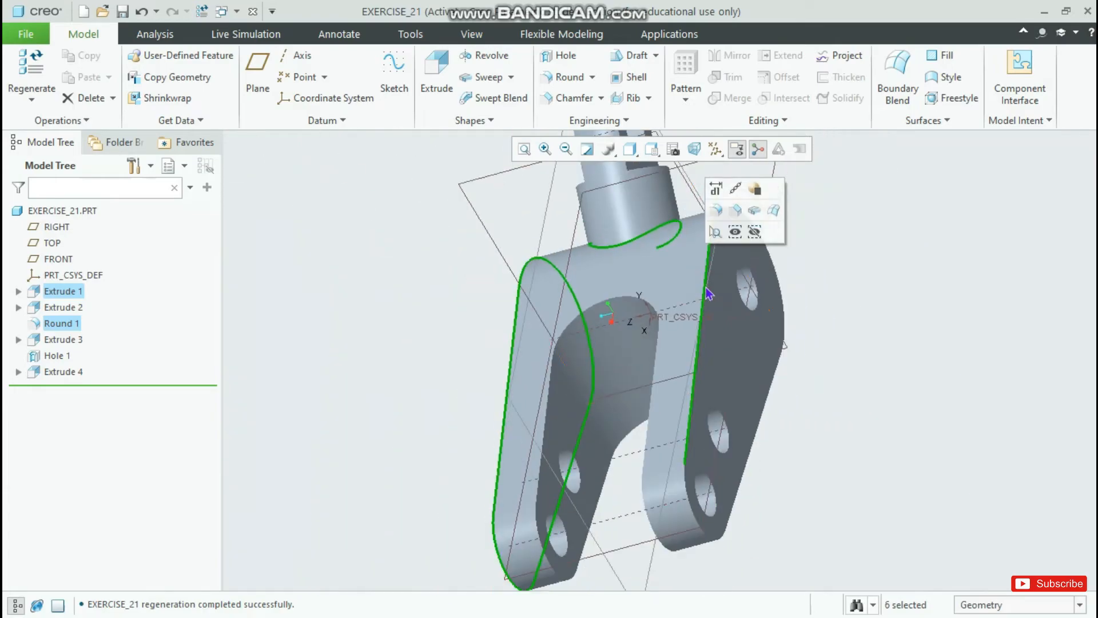
{"action": "left_click", "coordinate": [759, 438], "text": "ctrl"}
{"action": "left_click", "coordinate": [709, 540], "text": "ctrl"}
{"action": "middle_click_drag", "start_coordinate": [784, 380], "coordinate": [694, 326]}
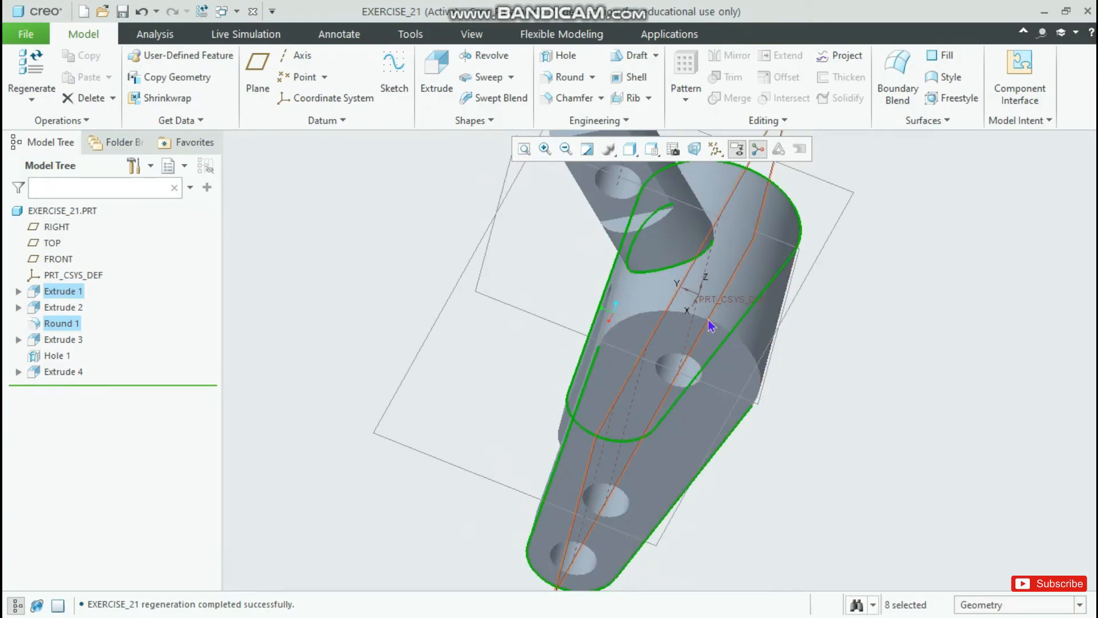
{"action": "left_click", "coordinate": [640, 324], "text": "ctrl"}
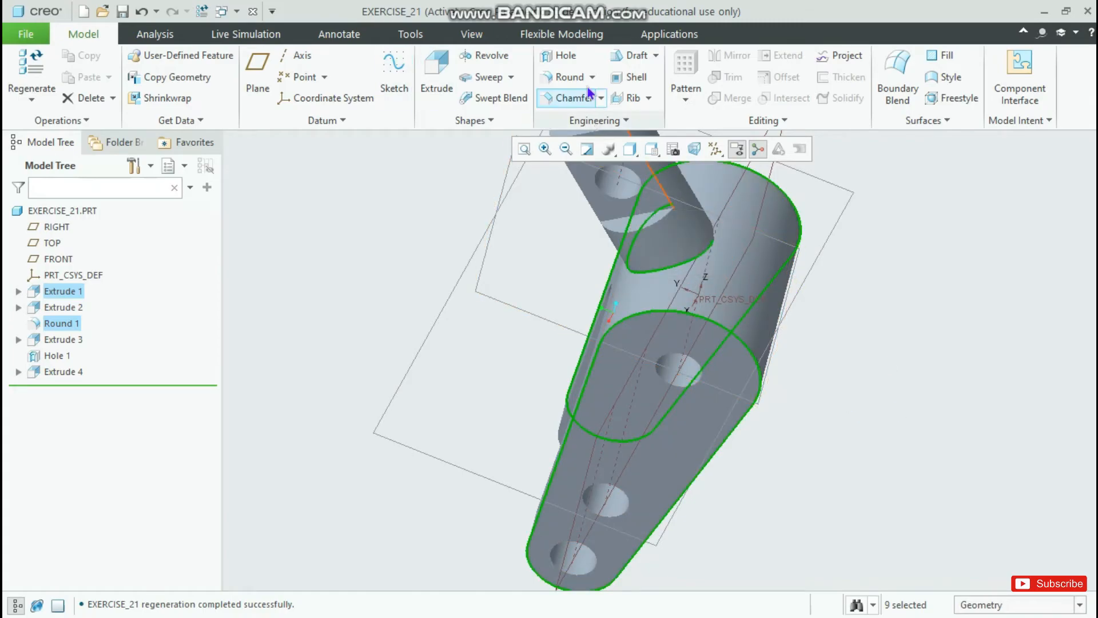
Start a round on the selected edges with a radius of 0.5.
{"action": "left_click", "coordinate": [567, 76]}
{"action": "middle_click_drag", "start_coordinate": [388, 232], "coordinate": [420, 244]}
{"action": "double_click", "coordinate": [178, 71]}
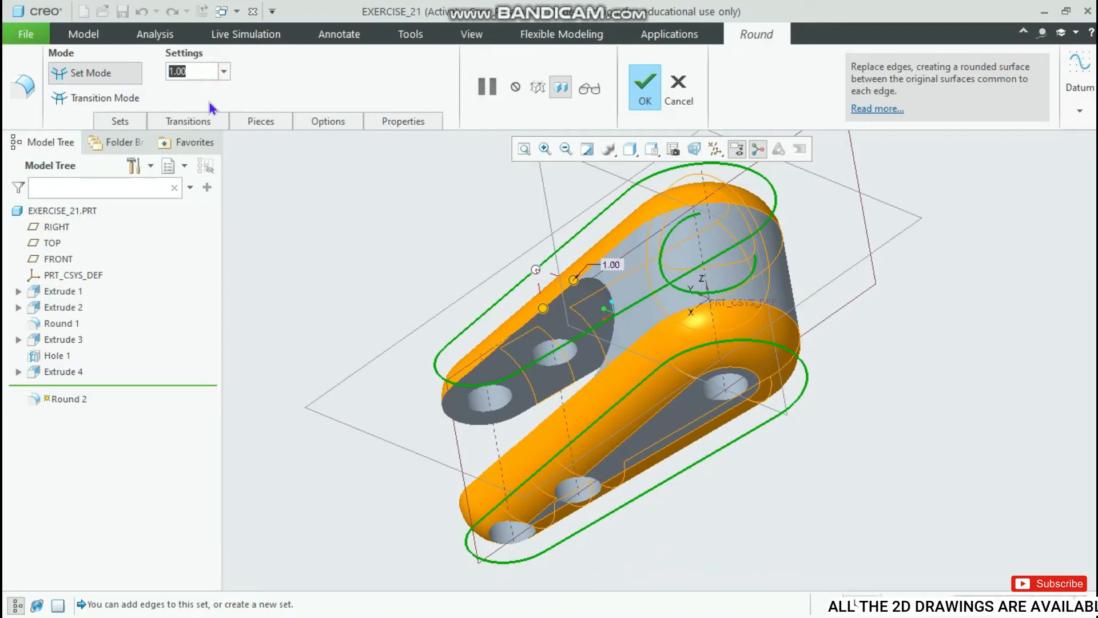
{"action": "type", "text": "0.5"}
{"action": "key", "text": "Return"}
{"action": "middle_click_drag", "start_coordinate": [258, 263], "coordinate": [465, 252]}
Set the round radius to 0.2 and complete the round.
{"action": "double_click", "coordinate": [199, 75]}
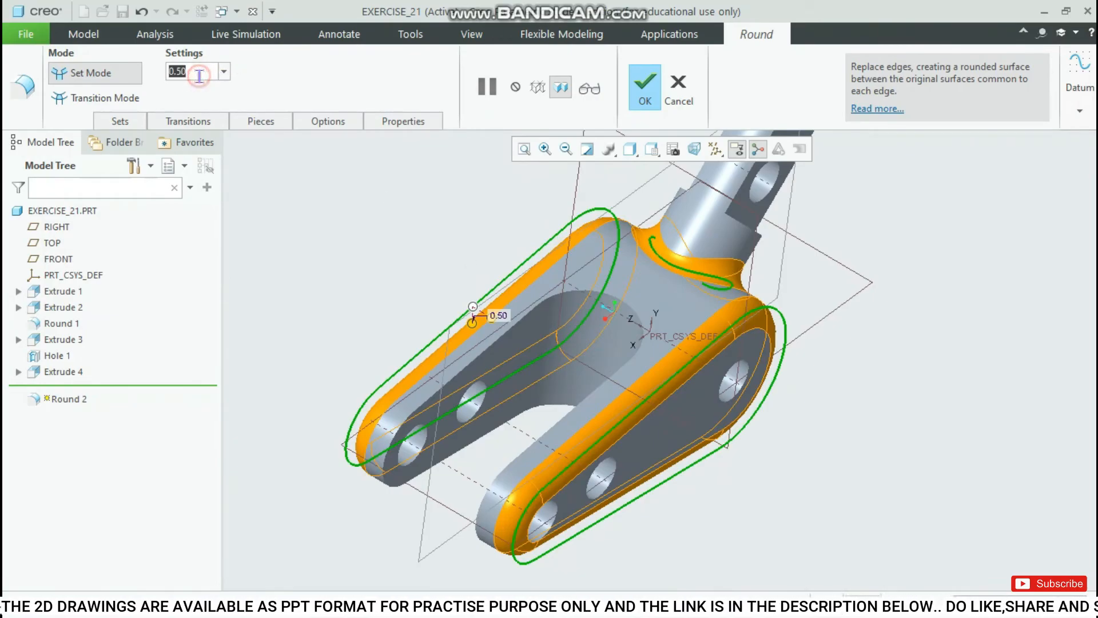
{"action": "type", "text": "0.2"}
{"action": "key", "text": "Return"}
{"action": "middle_click_drag", "start_coordinate": [382, 238], "coordinate": [400, 276]}
{"action": "left_click", "coordinate": [644, 86]}
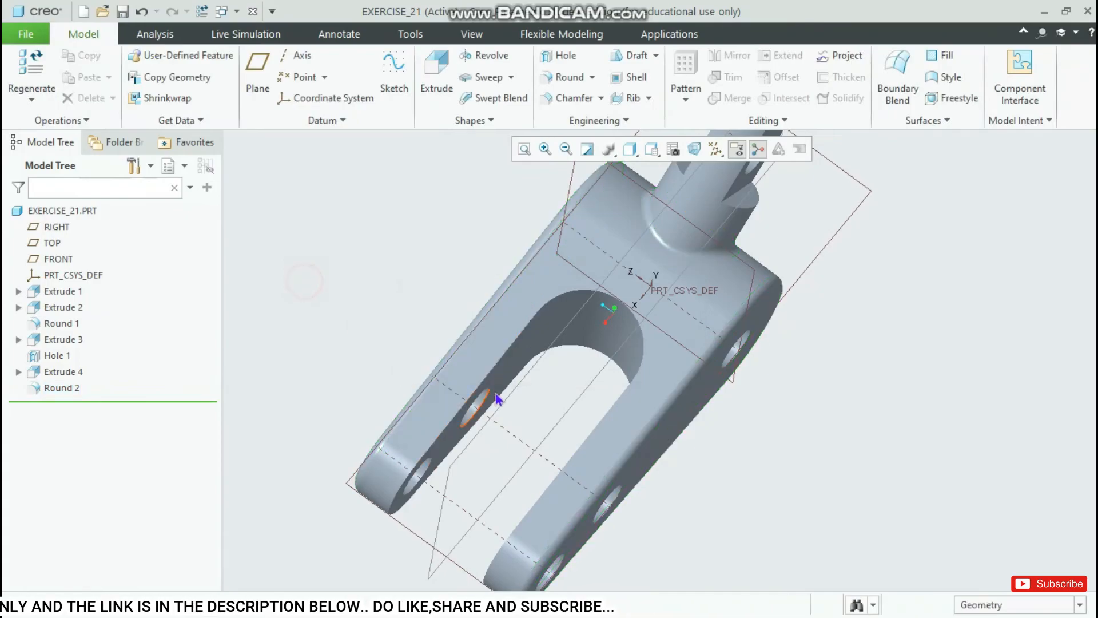
Compare the rounded bracket with the isometric view in the reference drawing, especially the hole at the large end.
{"action": "middle_click_drag", "start_coordinate": [496, 394], "coordinate": [508, 400]}
{"action": "key", "text": "ctrl+d"}
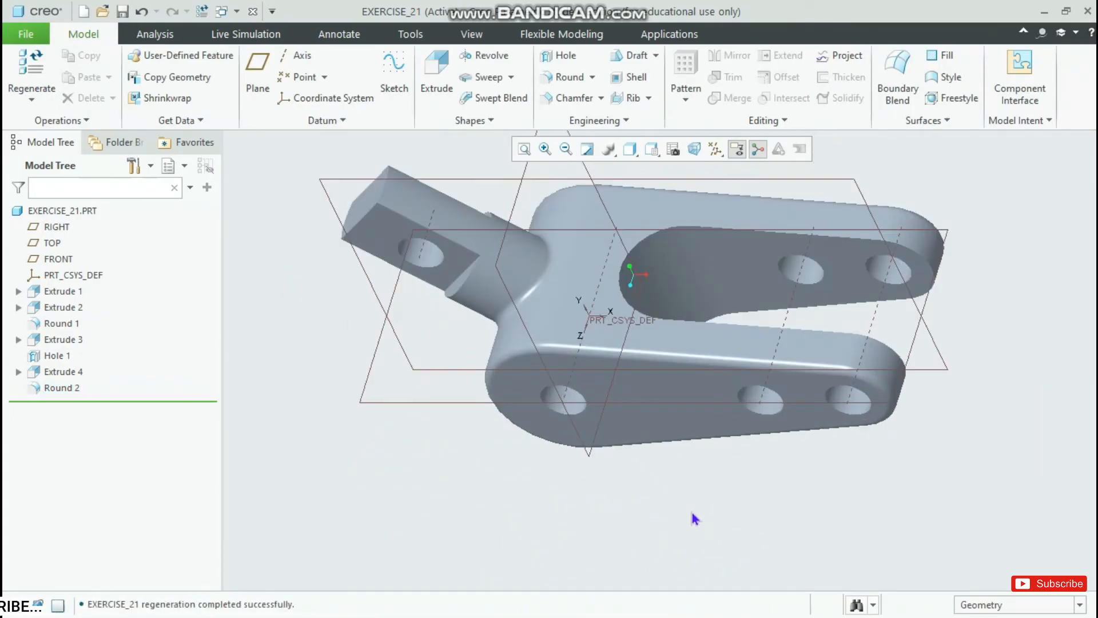
{"action": "scroll", "coordinate": [696, 491], "scroll_direction": "down", "scroll_amount": 2}
{"action": "key", "text": "alt+Tab"}
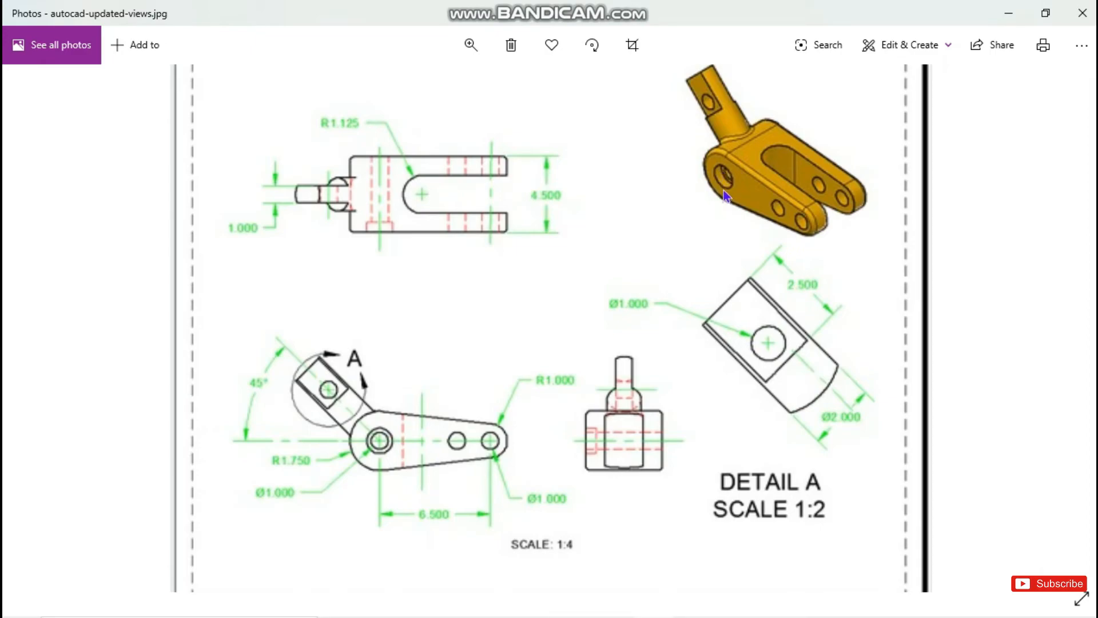
{"action": "key", "text": "alt+Tab"}
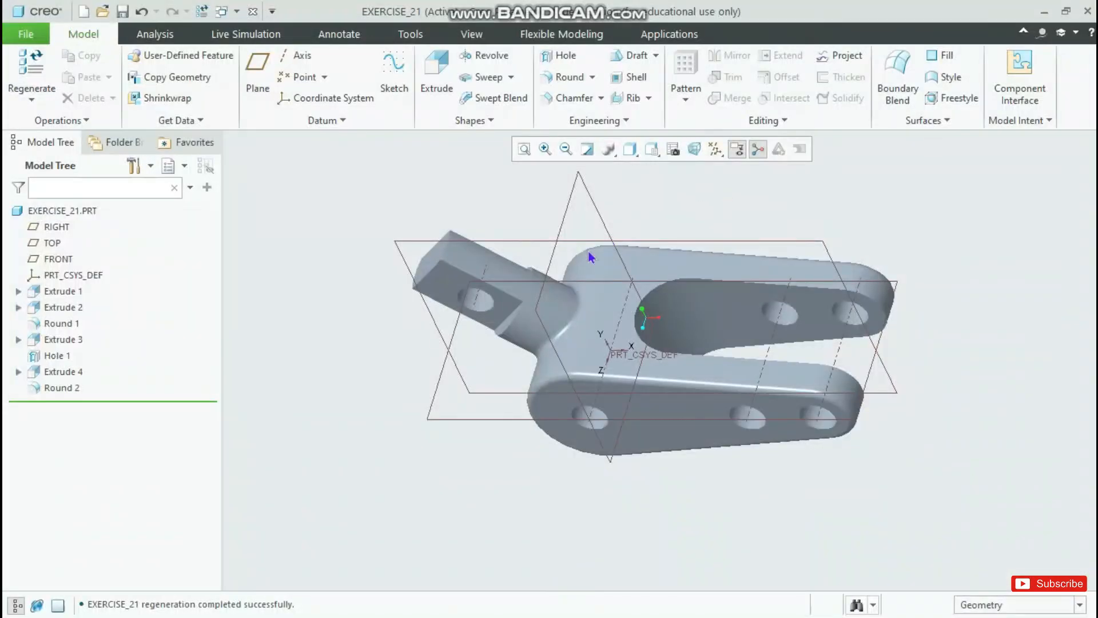
{"action": "key", "text": "alt+Tab"}
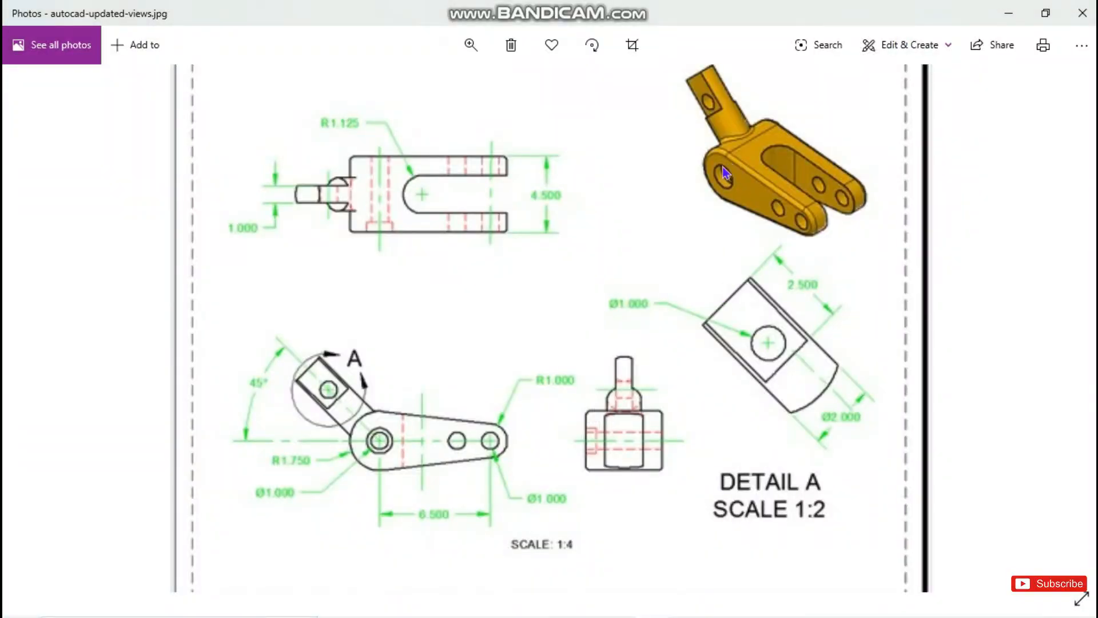
{"action": "key", "text": "alt+Tab"}
{"action": "left_click", "coordinate": [562, 57]}
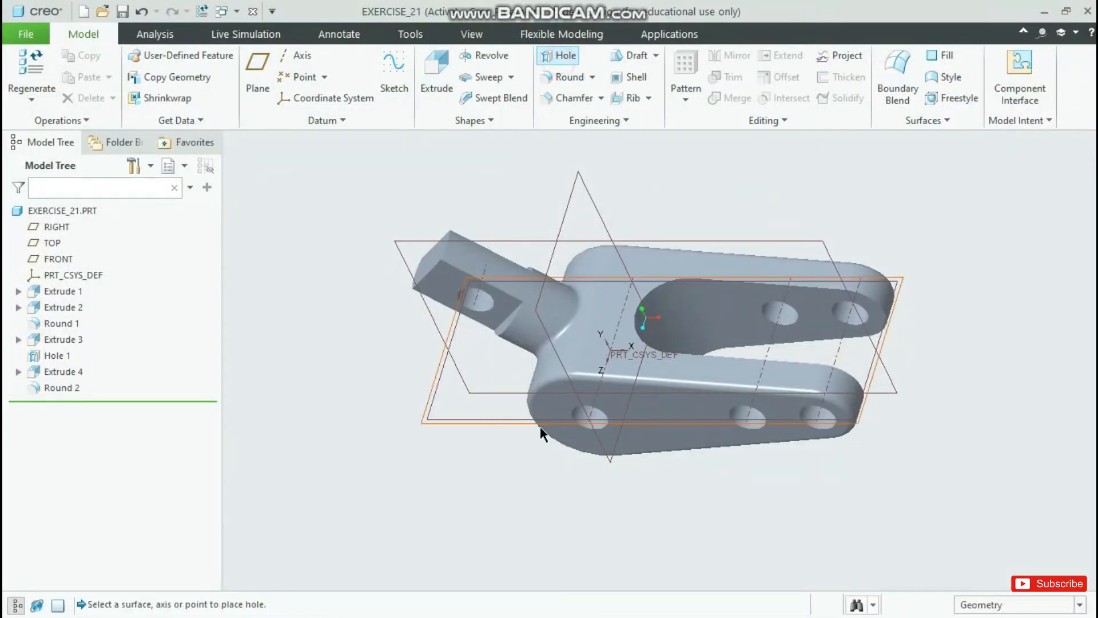
{"action": "left_click", "coordinate": [589, 421]}
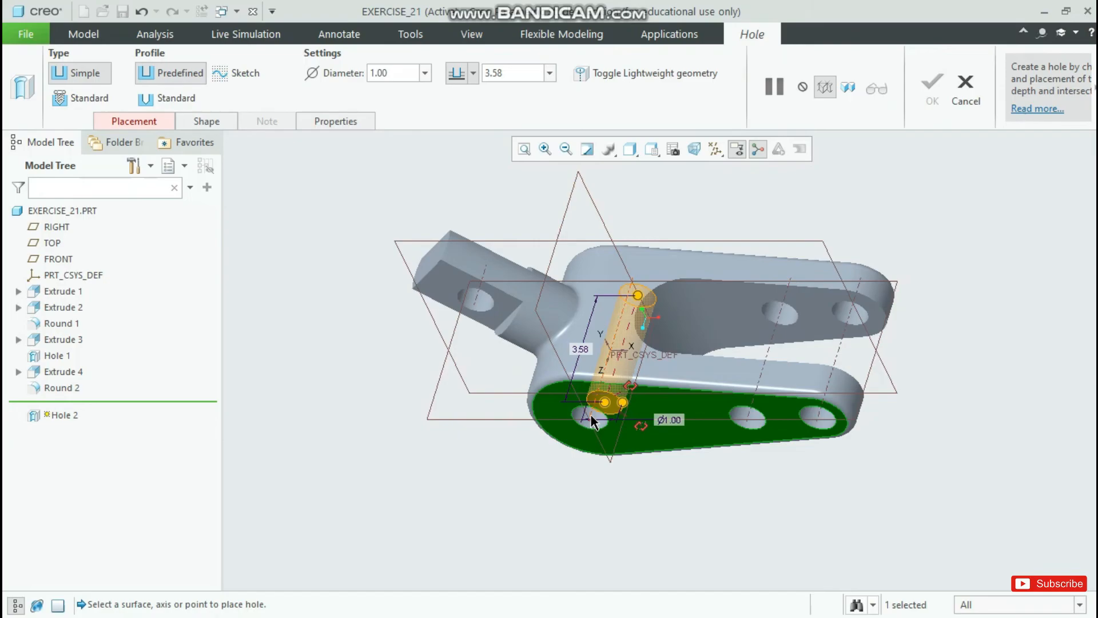
{"action": "left_click", "coordinate": [590, 419], "text": "ctrl"}
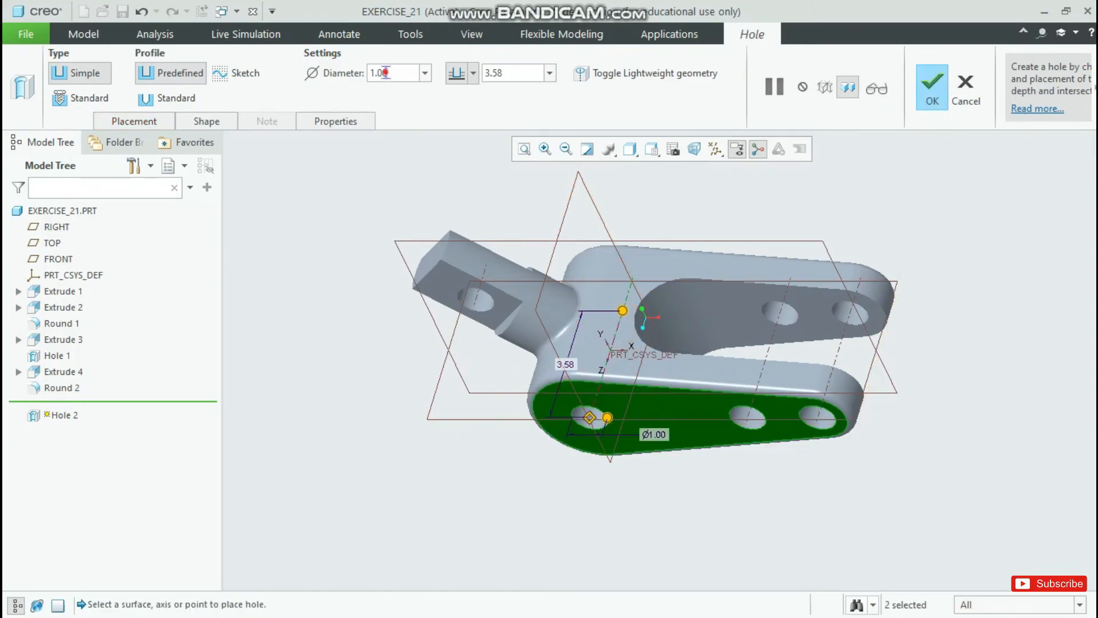
{"action": "type", "text": "0.75"}
{"action": "key", "text": "Return"}
{"action": "middle_click_drag", "start_coordinate": [647, 486], "coordinate": [665, 441]}
Examine the counterbored hole at the large end and its diameter callout in the reference drawing.
{"action": "key", "text": "alt+Tab"}
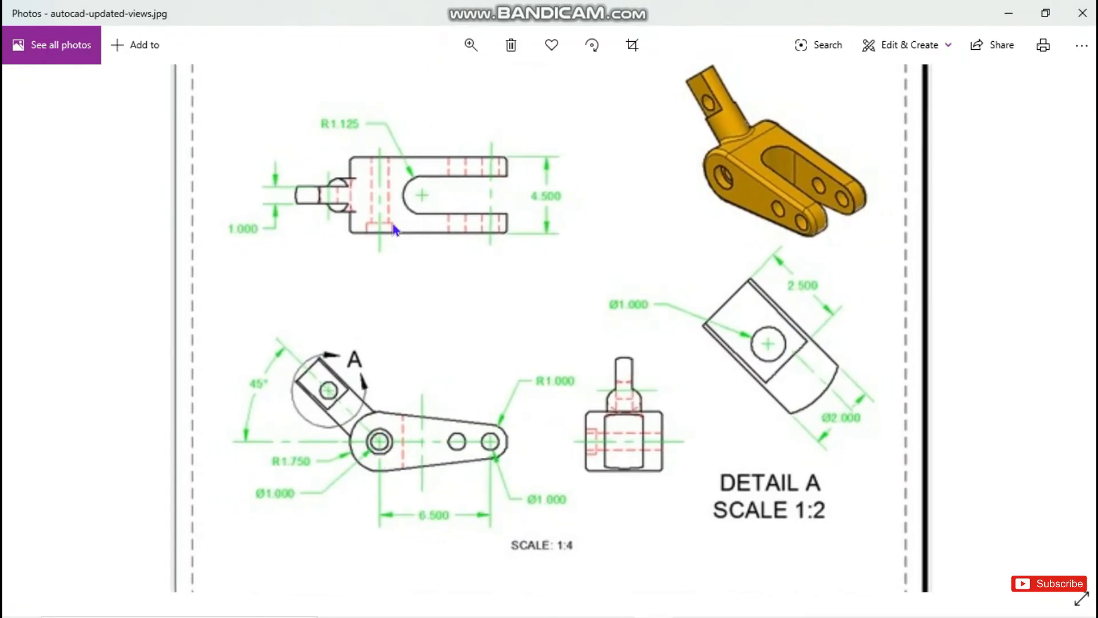
{"action": "scroll", "coordinate": [331, 475], "scroll_direction": "down", "scroll_amount": 2}
{"action": "scroll", "coordinate": [395, 457], "scroll_direction": "up", "scroll_amount": 6}
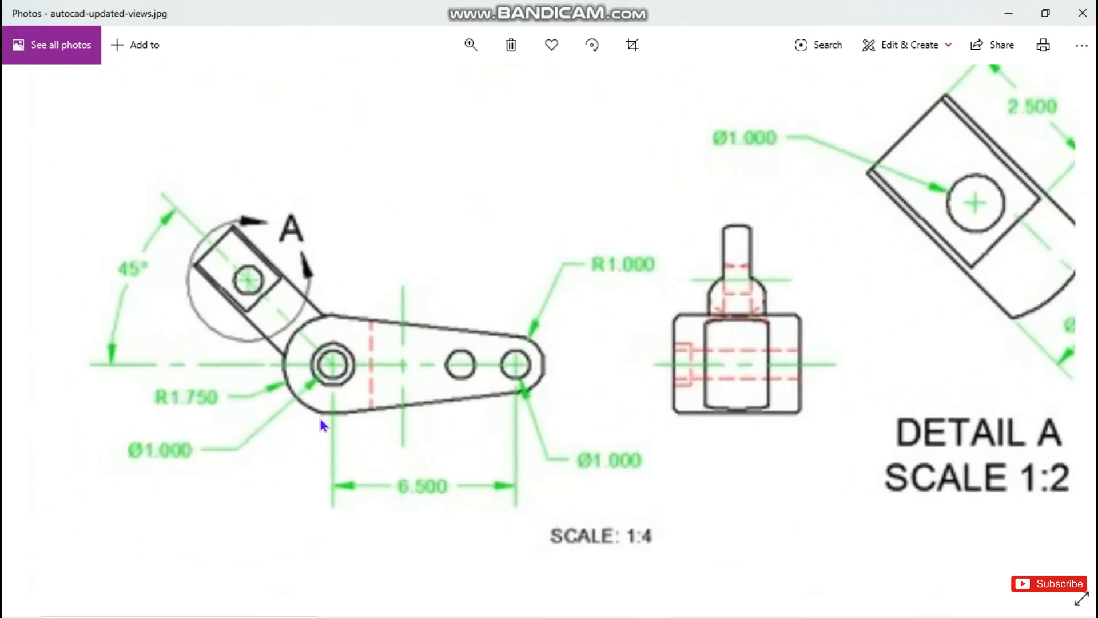
{"action": "scroll", "coordinate": [318, 371], "scroll_direction": "up", "scroll_amount": 1}
{"action": "scroll", "coordinate": [309, 345], "scroll_direction": "up", "scroll_amount": 2}
{"action": "scroll", "coordinate": [312, 350], "scroll_direction": "down", "scroll_amount": 1}
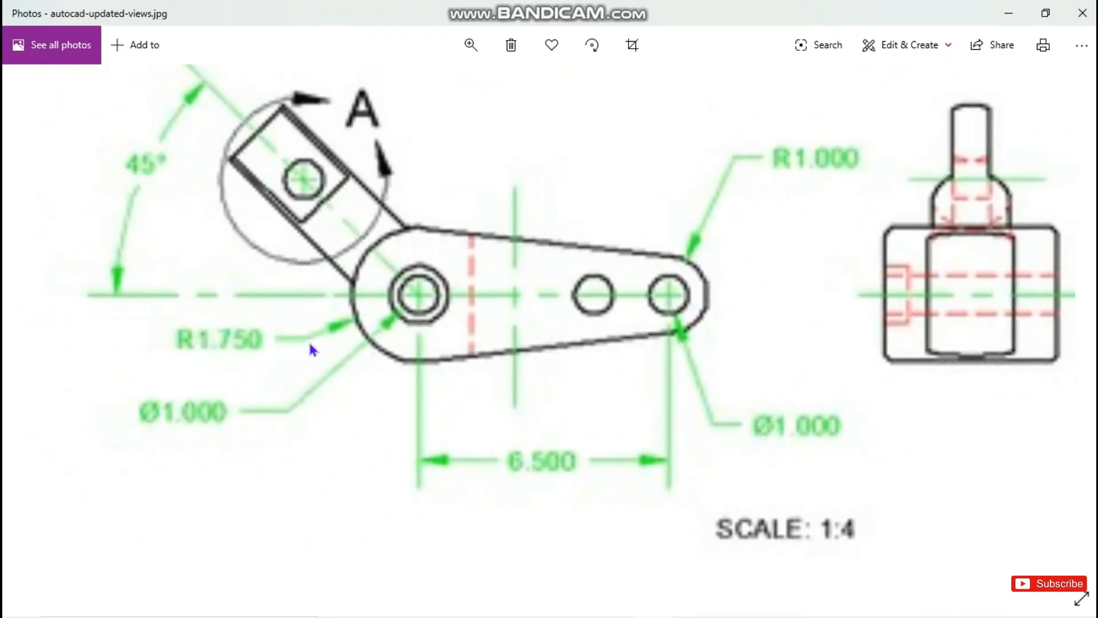
{"action": "scroll", "coordinate": [310, 349], "scroll_direction": "down", "scroll_amount": 1}
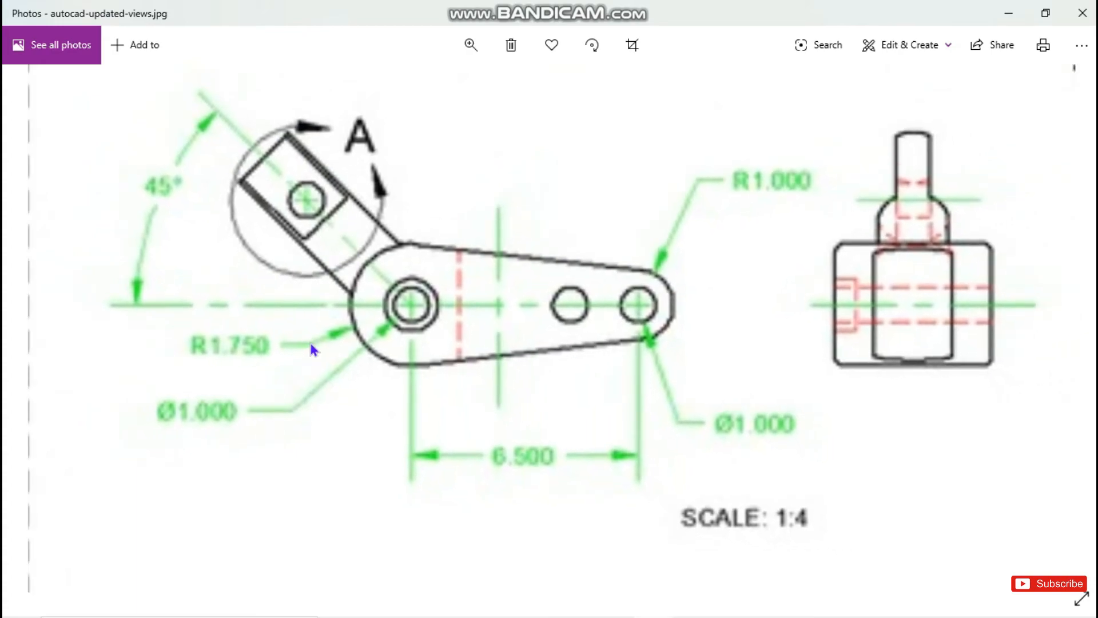
{"action": "scroll", "coordinate": [388, 343], "scroll_direction": "up", "scroll_amount": 1}
{"action": "scroll", "coordinate": [389, 343], "scroll_direction": "down", "scroll_amount": 1}
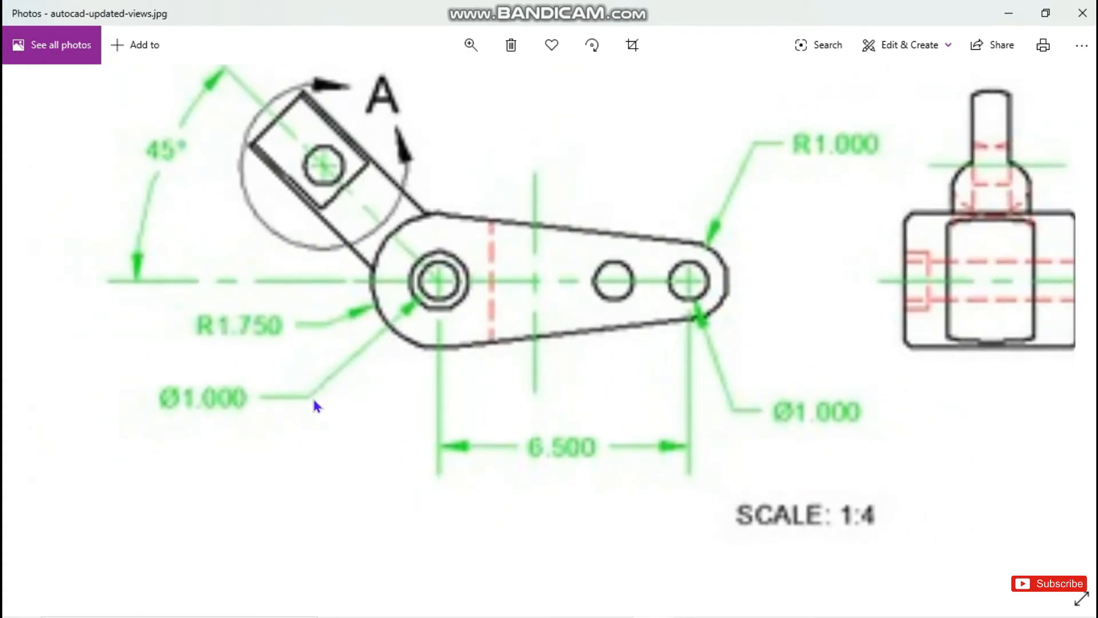
Cancel the unfinished hole feature at the large end.
{"action": "key", "text": "alt+Tab"}
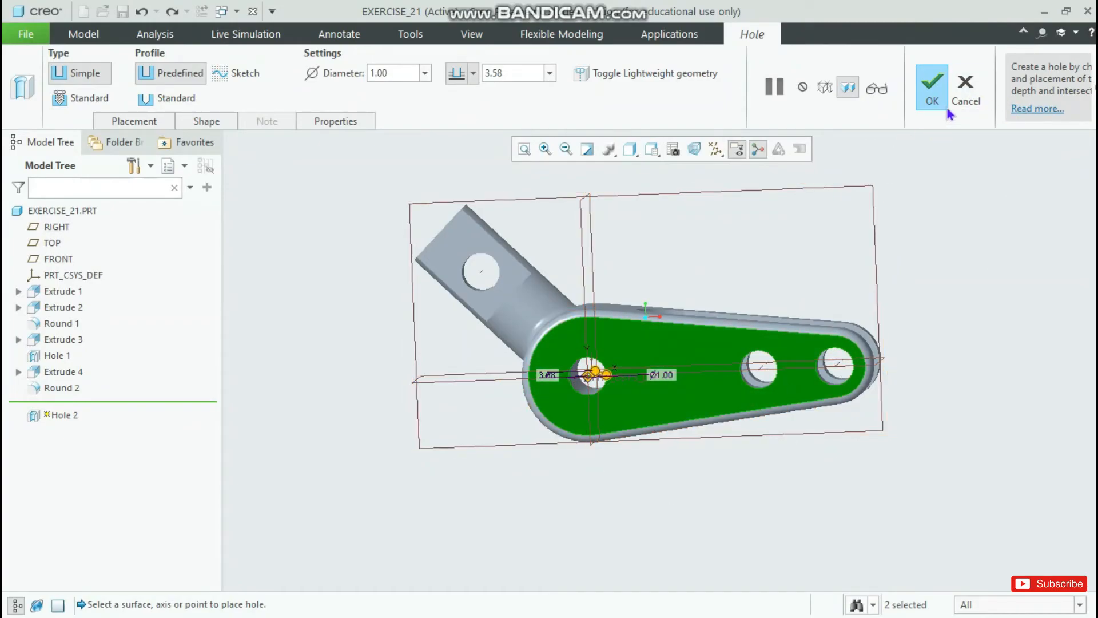
{"action": "left_click", "coordinate": [965, 88]}
{"action": "left_click", "coordinate": [541, 348]}
{"action": "middle_click_drag", "start_coordinate": [541, 351], "coordinate": [616, 267]}
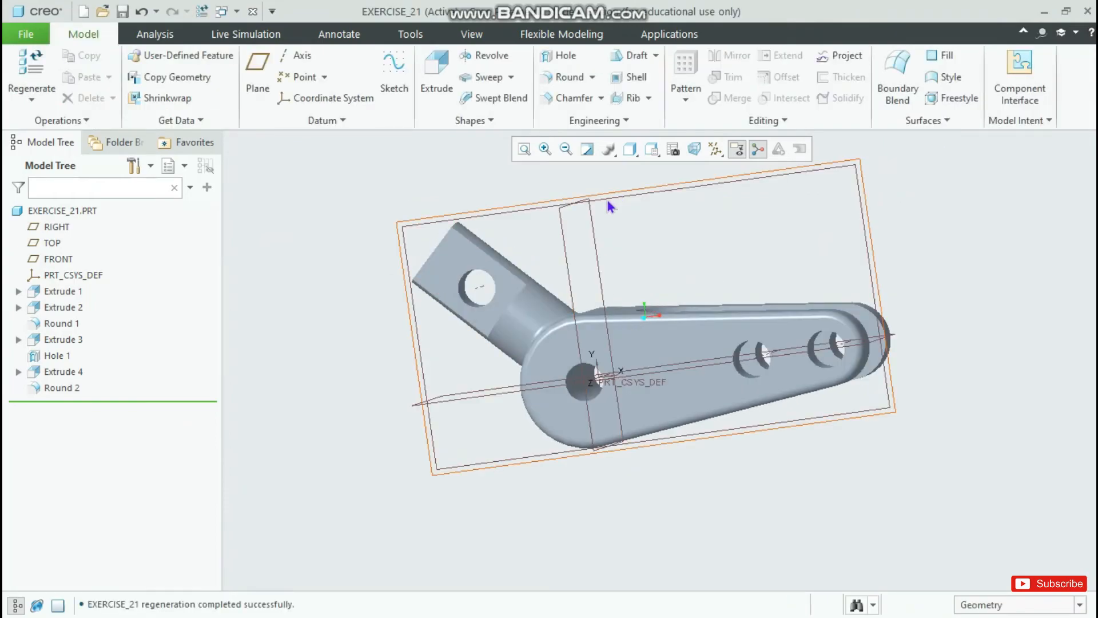
Edit the sketch of Extrude 1, set the large-end hole's diameter to 0.75, and finish the sketch.
{"action": "left_click", "coordinate": [51, 290]}
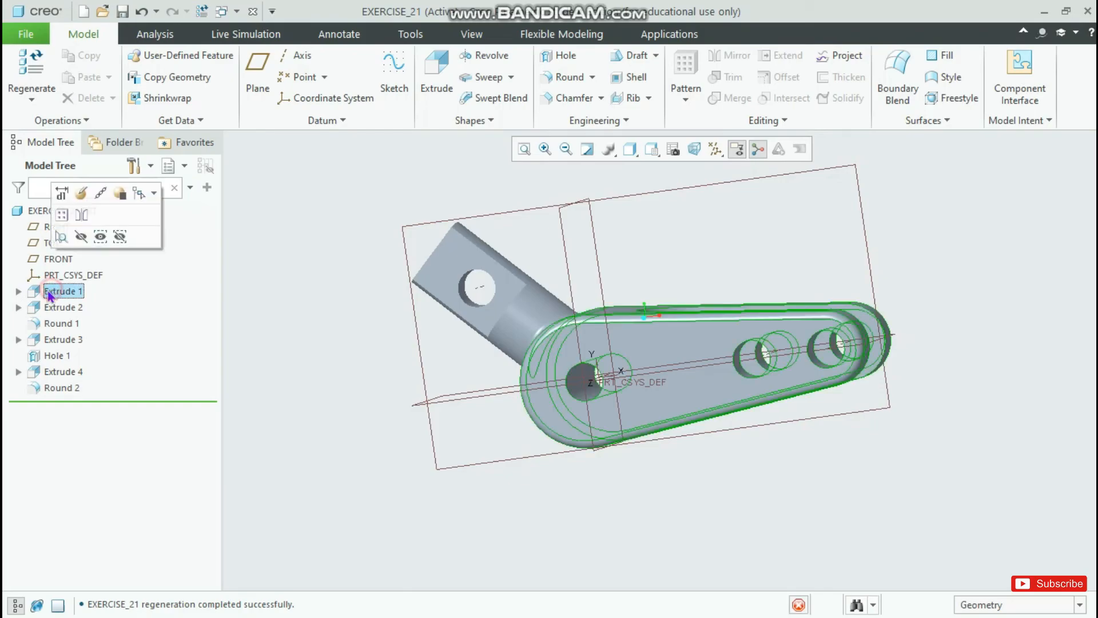
{"action": "left_click", "coordinate": [19, 291]}
{"action": "left_click", "coordinate": [81, 307]}
{"action": "left_click", "coordinate": [116, 233]}
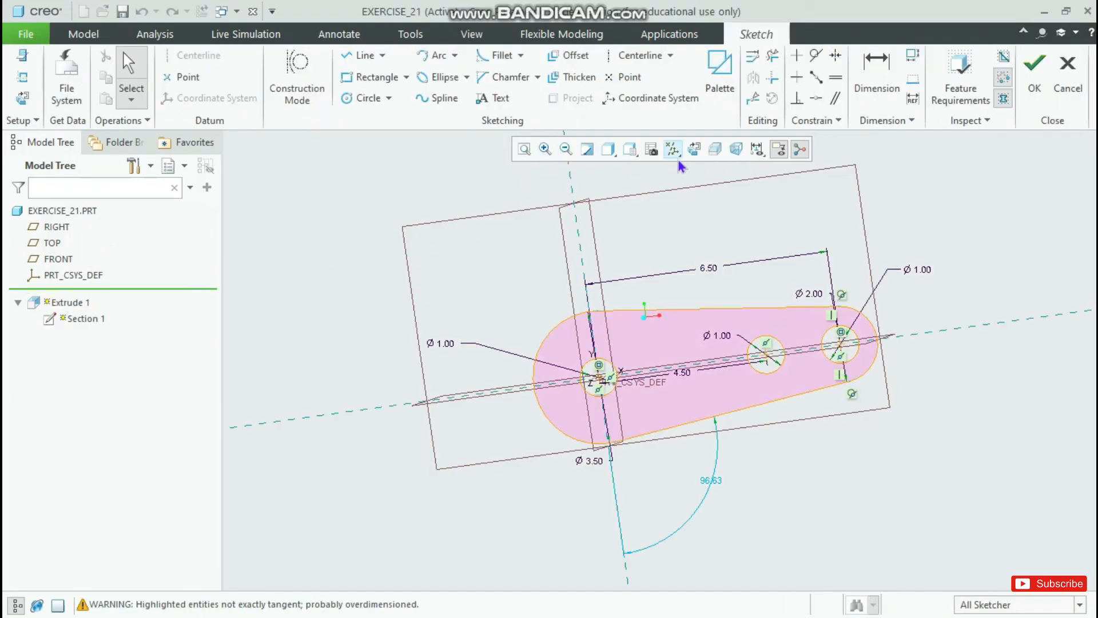
{"action": "left_click", "coordinate": [674, 150]}
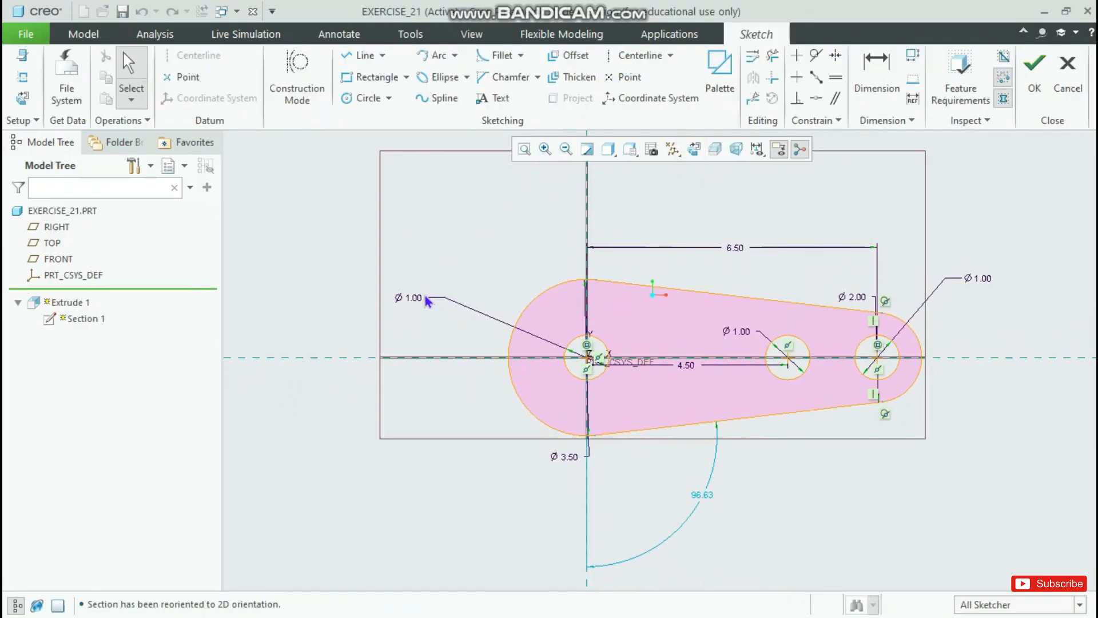
{"action": "double_click", "coordinate": [419, 298]}
{"action": "type", "text": "0.75"}
{"action": "key", "text": "Return"}
{"action": "left_click", "coordinate": [1035, 68]}
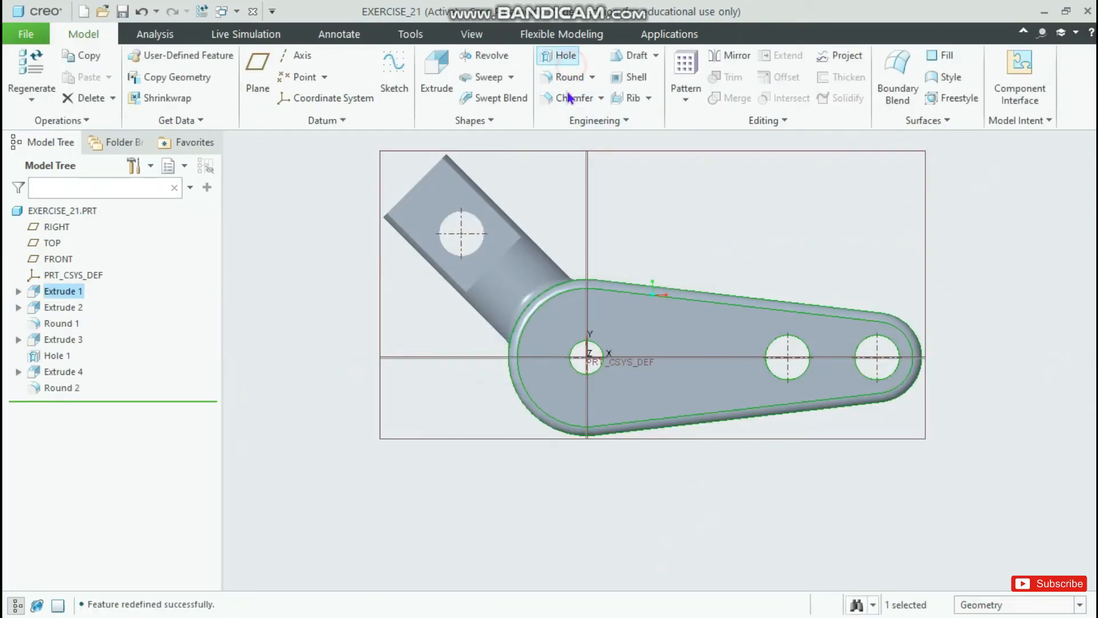
Place a simple hole on the near fork arm's outer face, coaxial with the large-end hole, with diameter 1.
{"action": "left_click", "coordinate": [563, 55]}
{"action": "left_click", "coordinate": [626, 389]}
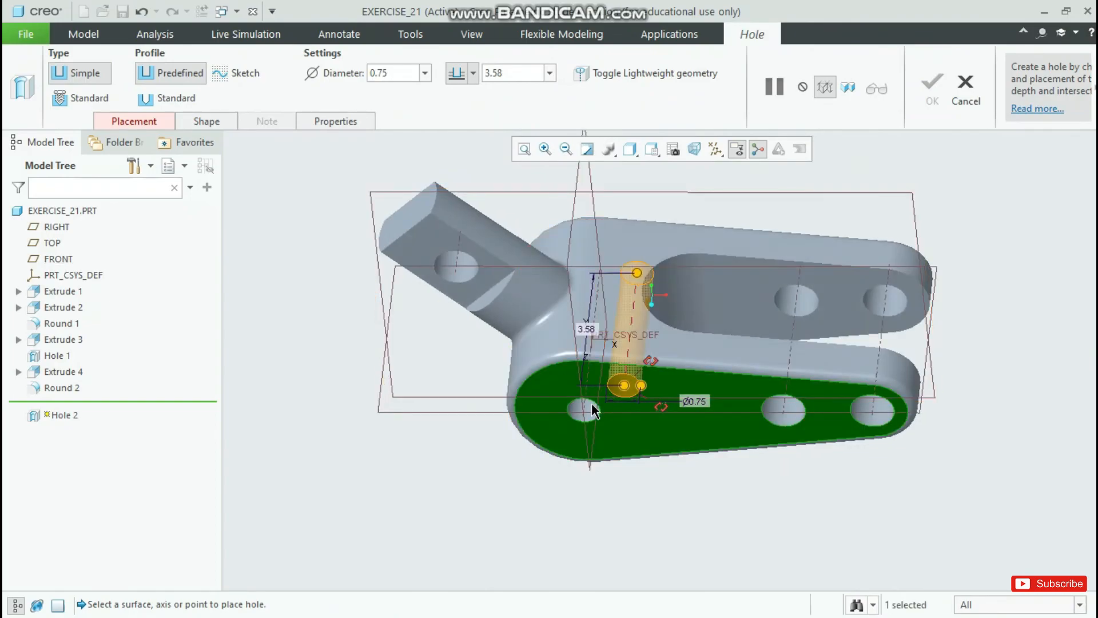
{"action": "left_click", "coordinate": [589, 412], "text": "ctrl"}
{"action": "left_click", "coordinate": [378, 73]}
{"action": "type", "text": "1"}
{"action": "key", "text": "Return"}
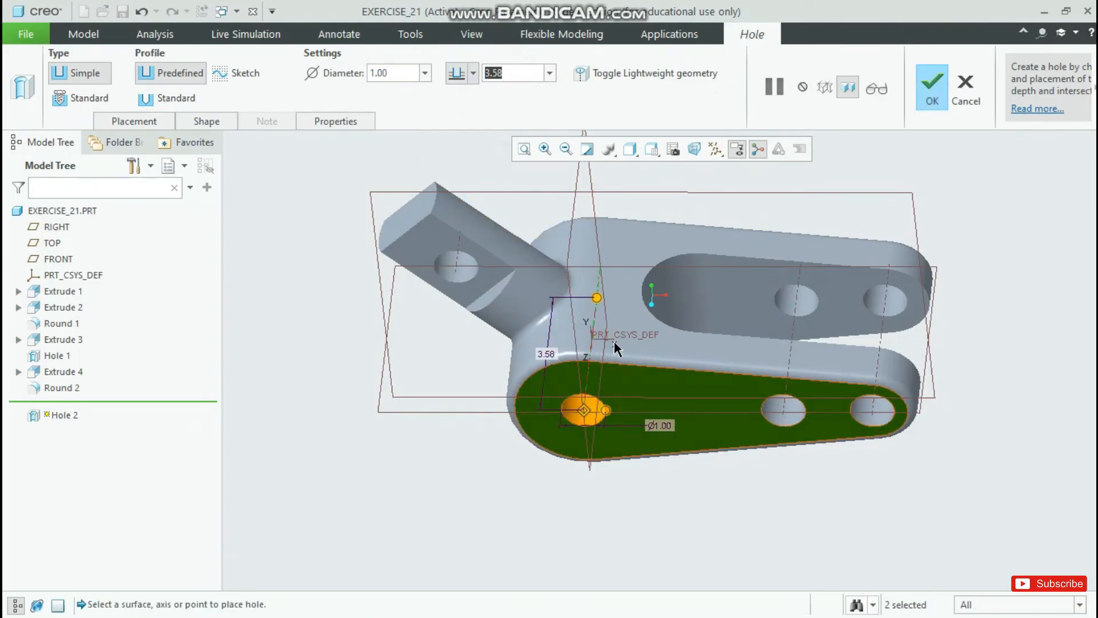
Set the new large-end hole's depth to 0.7 and check it against the reference drawing.
{"action": "left_click_drag", "start_coordinate": [597, 298], "coordinate": [589, 389]}
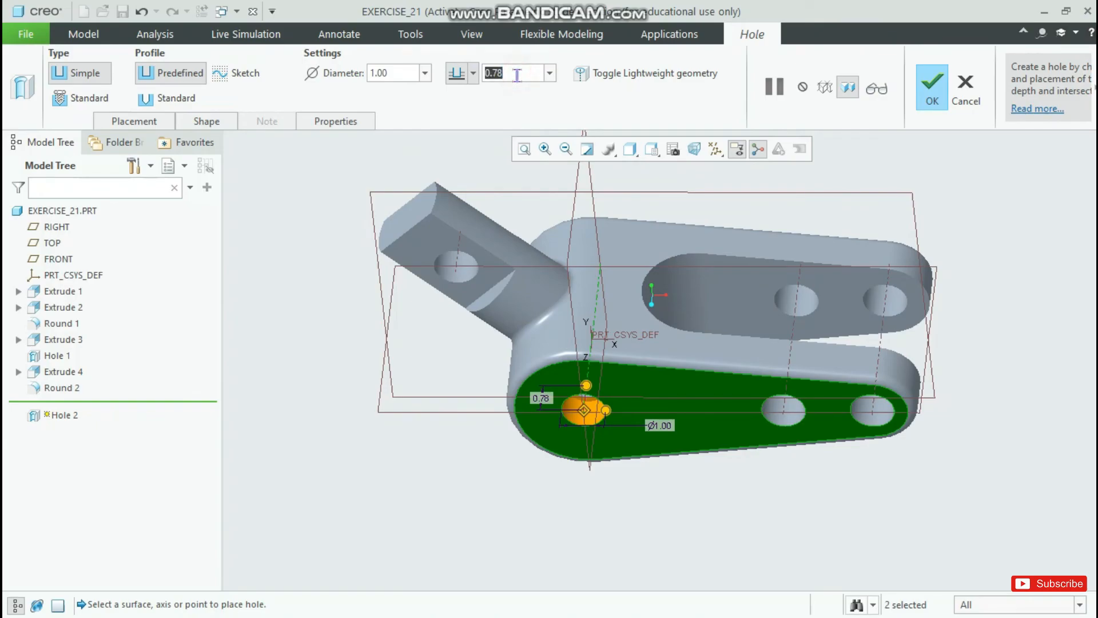
{"action": "type", "text": "0.7"}
{"action": "key", "text": "Return"}
{"action": "middle_click_drag", "start_coordinate": [588, 335], "coordinate": [581, 378]}
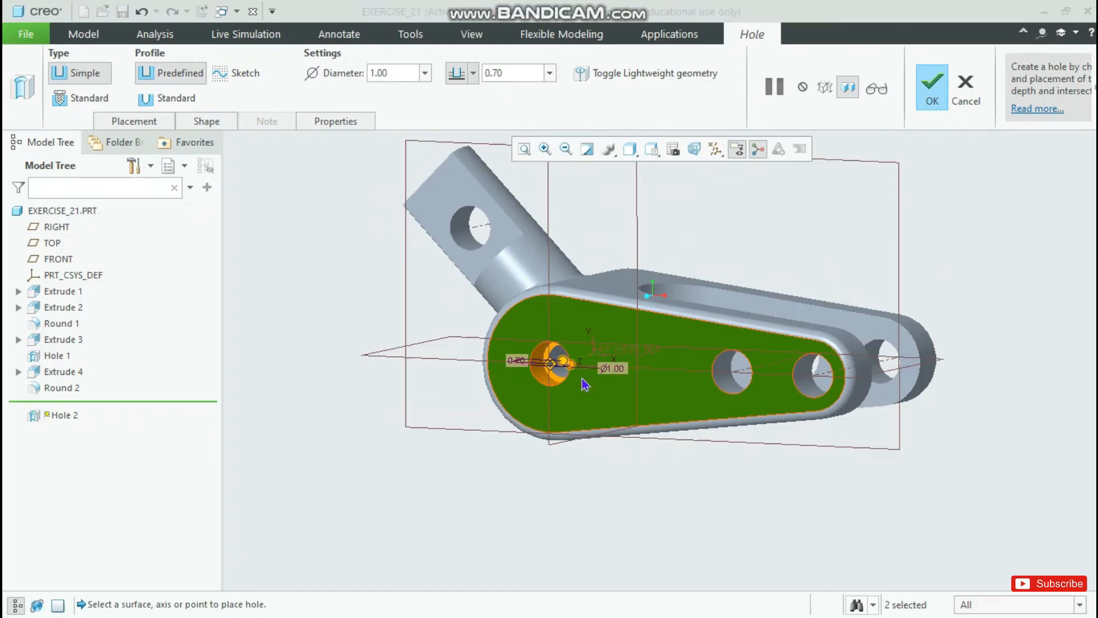
{"action": "key", "text": "alt+Tab"}
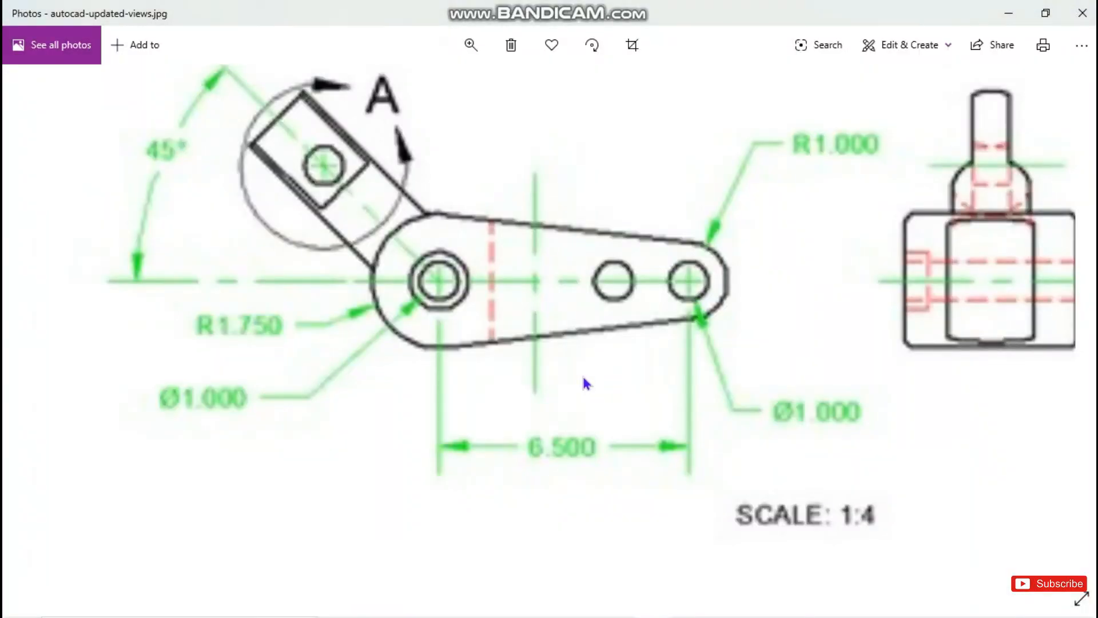
Return to Creo, set the new large-end hole's depth to 0.5, and complete the hole.
{"action": "key", "text": "alt+Tab"}
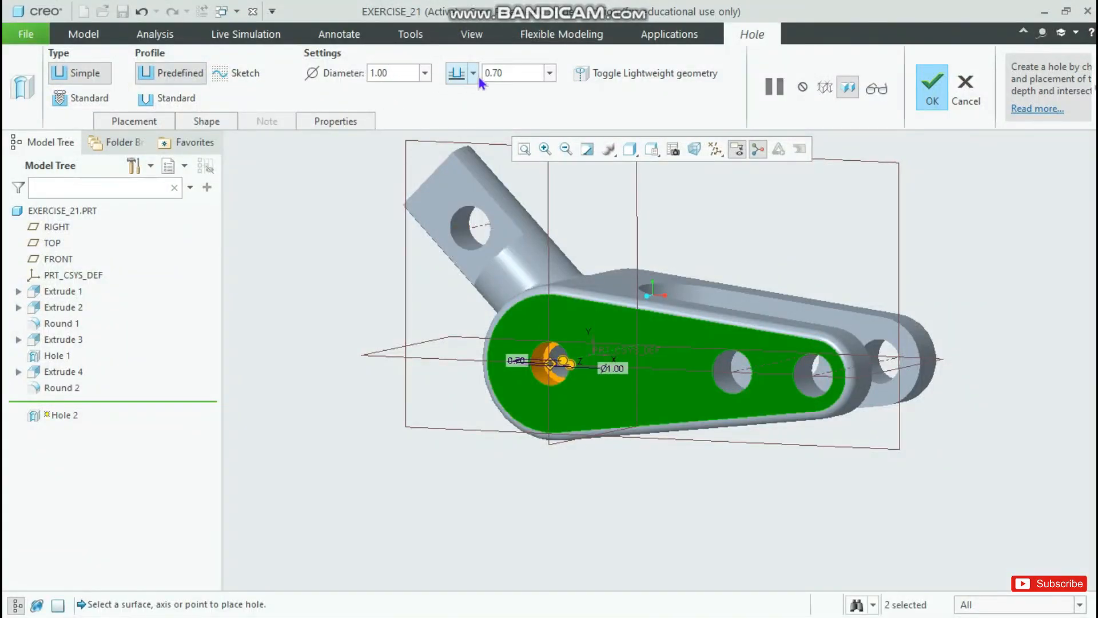
{"action": "type", "text": "0"}
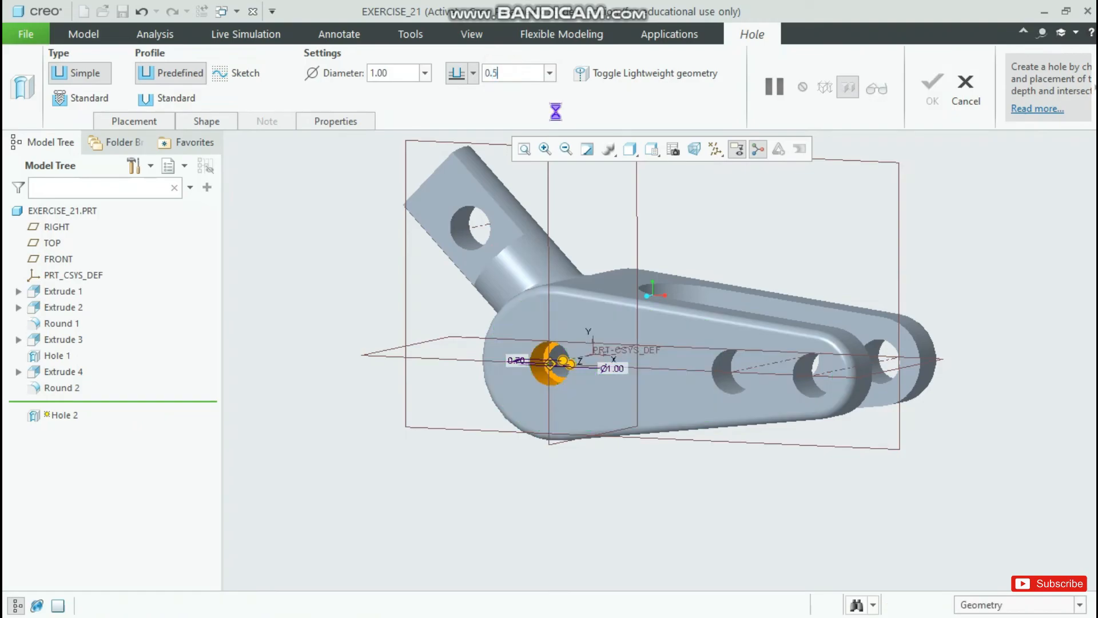
{"action": "type", "text": ".5"}
{"action": "key", "text": "Return"}
{"action": "middle_click_drag", "start_coordinate": [370, 287], "coordinate": [312, 336]}
{"action": "left_click", "coordinate": [925, 100]}
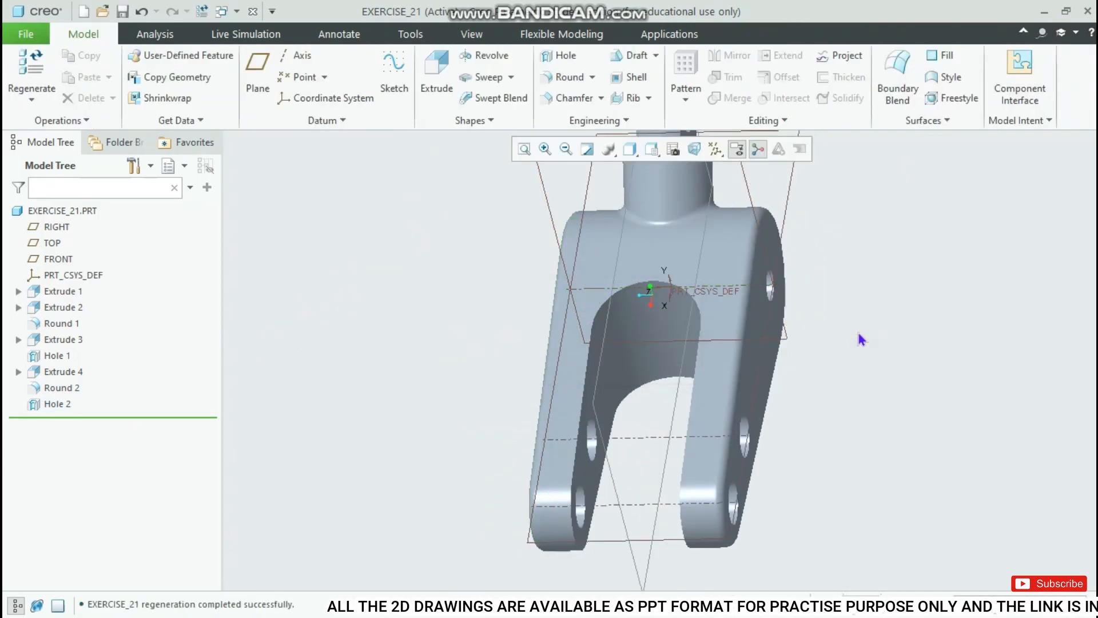
Restore the default orientation and hide the spin center, annotations and all datum features.
{"action": "key", "text": "ctrl+d"}
{"action": "left_click", "coordinate": [718, 150]}
{"action": "left_click", "coordinate": [758, 151]}
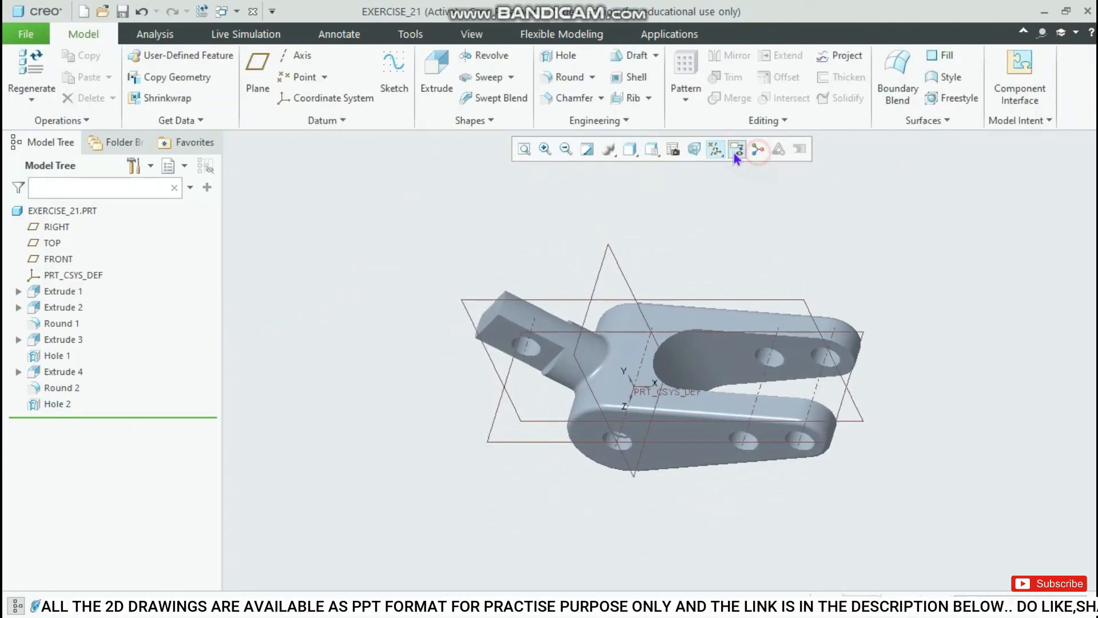
{"action": "left_click", "coordinate": [718, 150]}
{"action": "left_click", "coordinate": [715, 168]}
{"action": "left_click", "coordinate": [898, 212]}
{"action": "mouse_move", "coordinate": [898, 212]}
{"action": "middle_mouse_down"}
{"action": "mouse_move", "coordinate": [821, 300]}
{"action": "mouse_move", "coordinate": [864, 304]}
{"action": "mouse_move", "coordinate": [805, 258]}
{"action": "mouse_move", "coordinate": [826, 298]}
{"action": "mouse_move", "coordinate": [835, 285]}
{"action": "middle_mouse_up"}
{"action": "scroll", "coordinate": [466, 407], "scroll_direction": "up", "scroll_amount": 4}
{"action": "scroll", "coordinate": [498, 284], "scroll_direction": "down", "scroll_amount": 3}
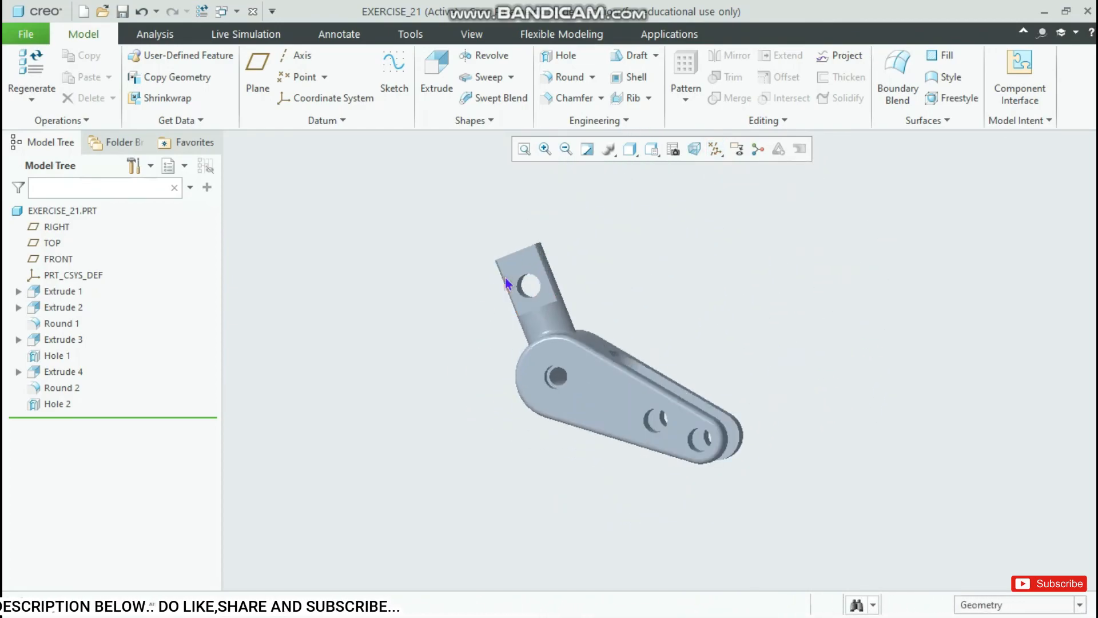
{"action": "mouse_move", "coordinate": [449, 319]}
{"action": "middle_mouse_down"}
{"action": "mouse_move", "coordinate": [385, 299]}
{"action": "mouse_move", "coordinate": [441, 312]}
{"action": "mouse_move", "coordinate": [456, 329]}
{"action": "middle_mouse_up"}
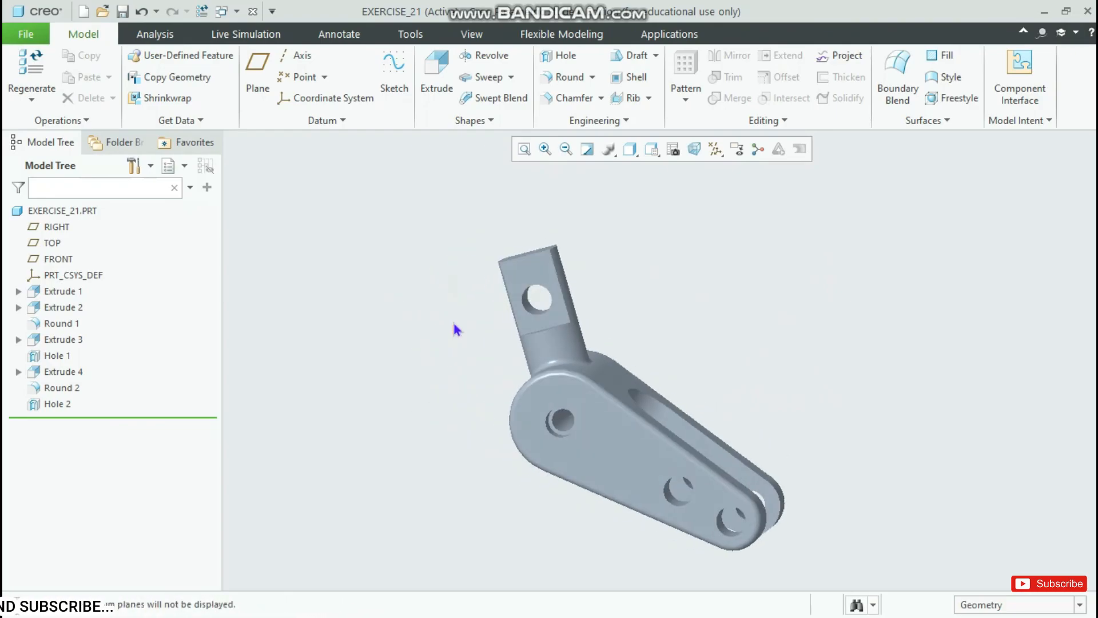
Compare the finished bracket with the full reference drawing sheet in Photos and return to Creo.
{"action": "key", "text": "alt+Tab"}
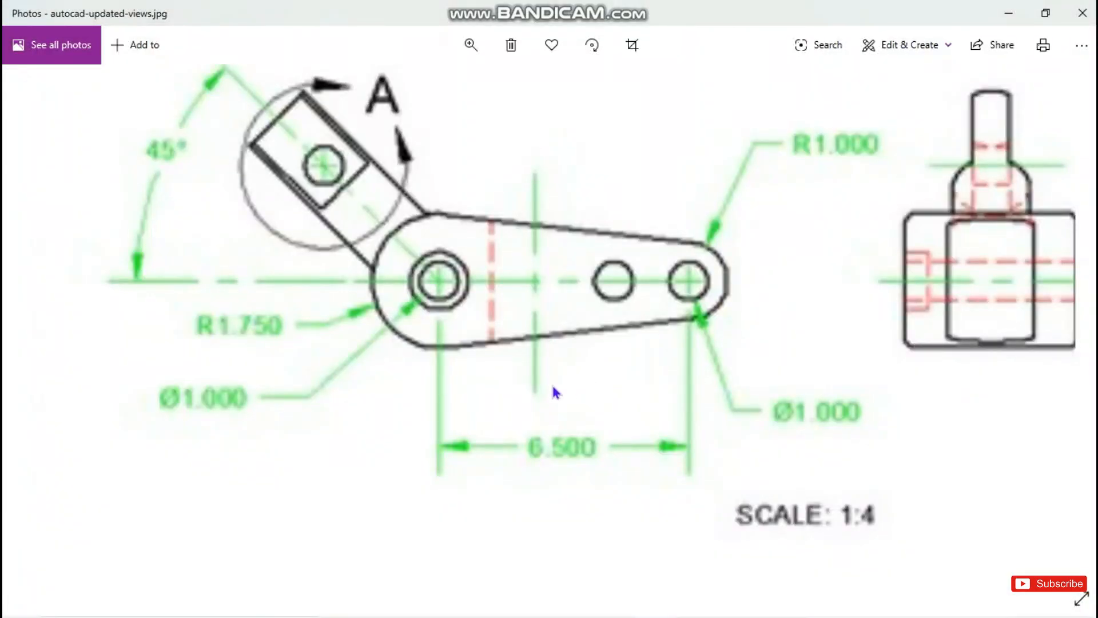
{"action": "scroll", "coordinate": [522, 352], "scroll_direction": "down", "scroll_amount": 3}
{"action": "scroll", "coordinate": [521, 352], "scroll_direction": "down", "scroll_amount": 1}
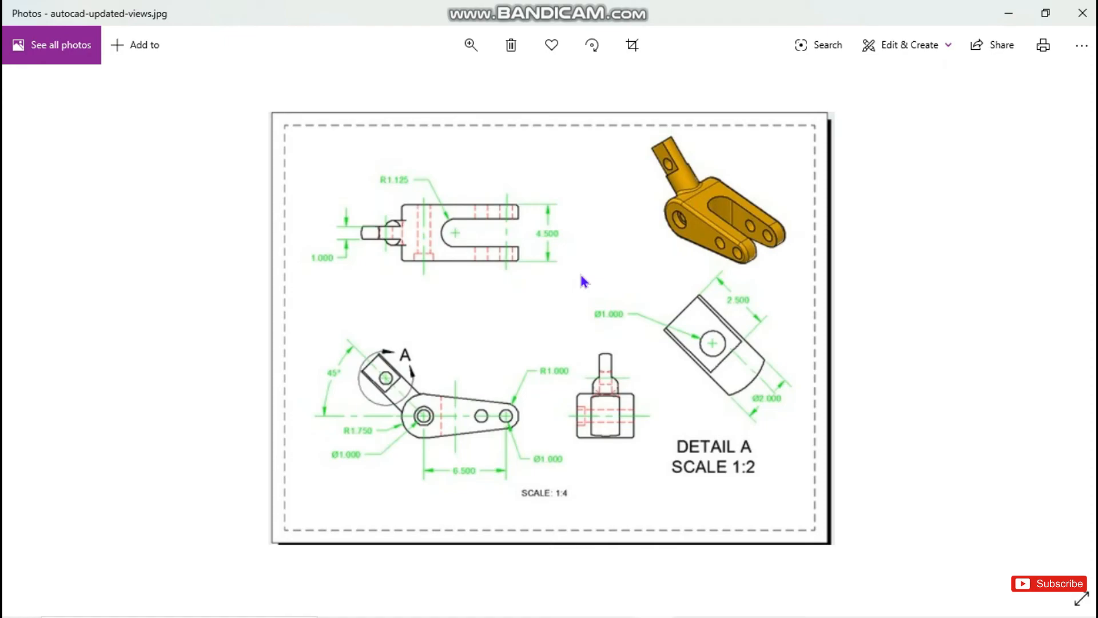
{"action": "key", "text": "alt+Tab"}
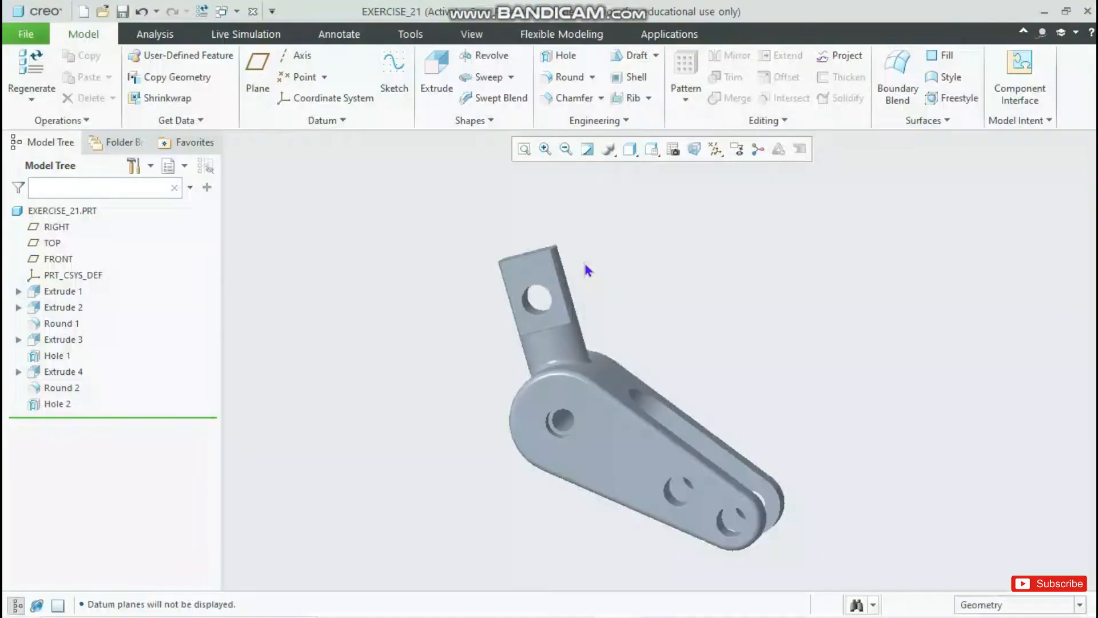
Open the part in Render Studio and inspect the rendered bracket from several sides.
{"action": "left_click", "coordinate": [668, 38]}
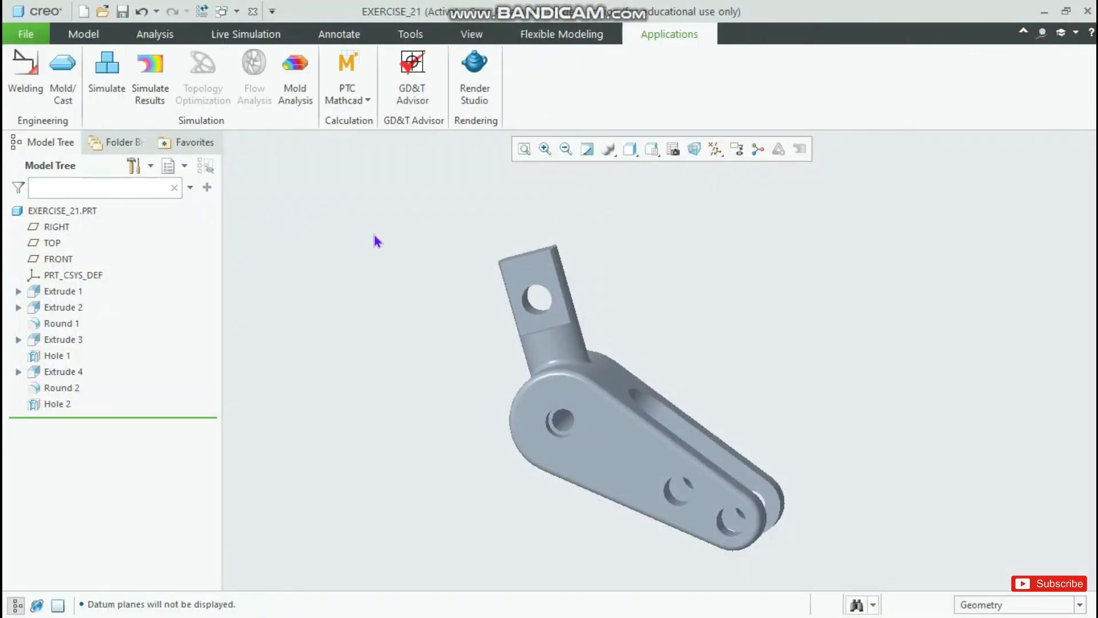
{"action": "left_click", "coordinate": [474, 77]}
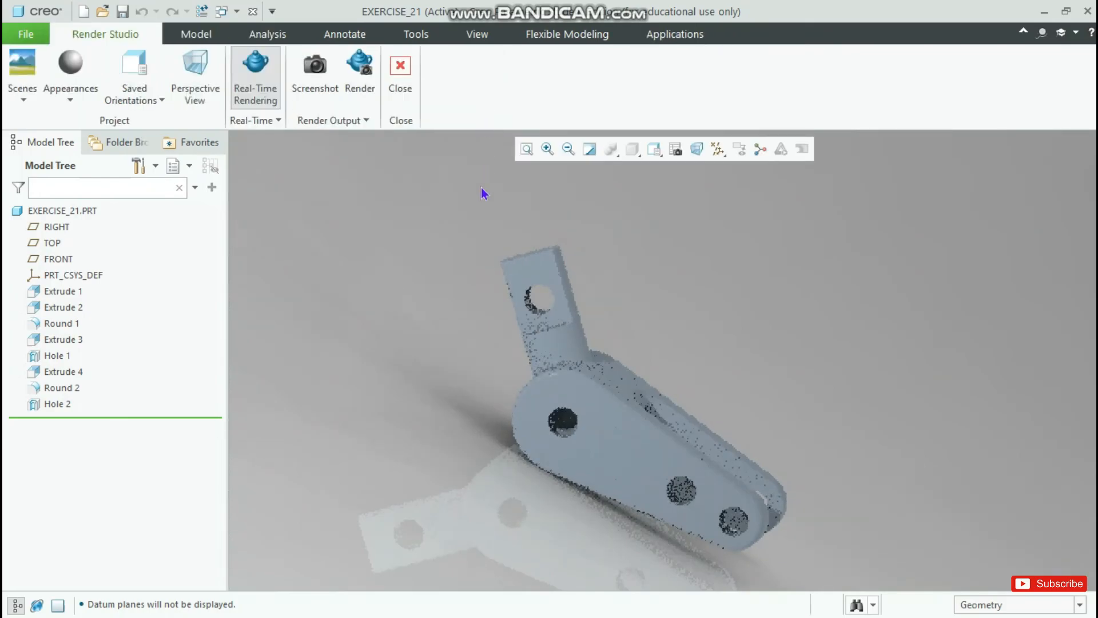
{"action": "middle_click_drag", "start_coordinate": [676, 339], "coordinate": [570, 492]}
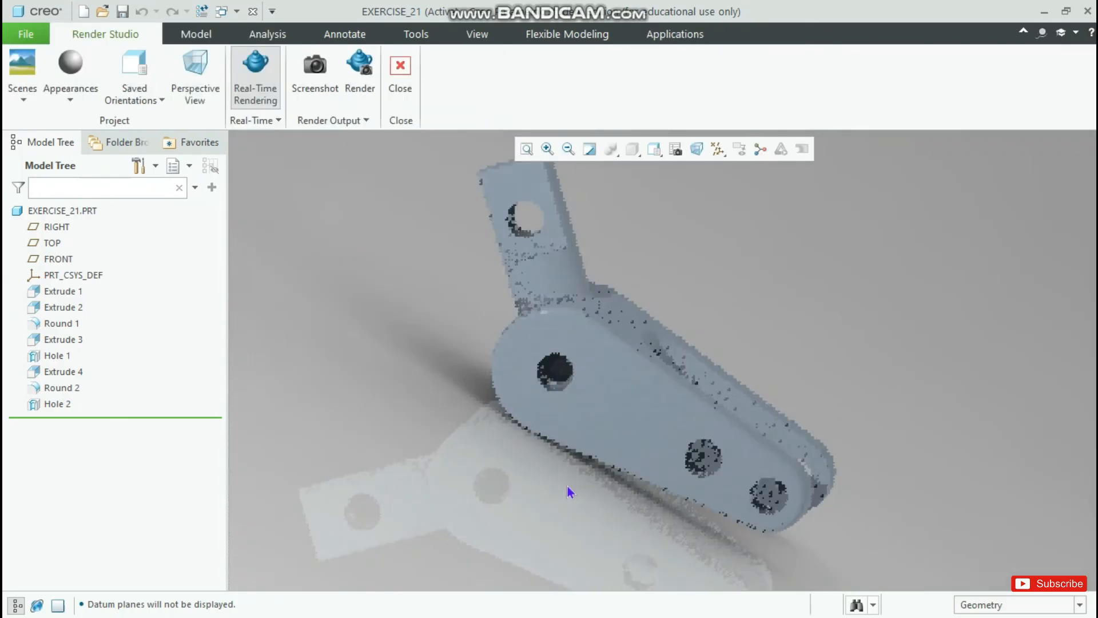
{"action": "middle_click_drag", "start_coordinate": [823, 358], "coordinate": [506, 358]}
{"action": "scroll", "coordinate": [687, 334], "scroll_direction": "down", "scroll_amount": 2}
{"action": "middle_click_drag", "start_coordinate": [687, 338], "coordinate": [620, 383]}
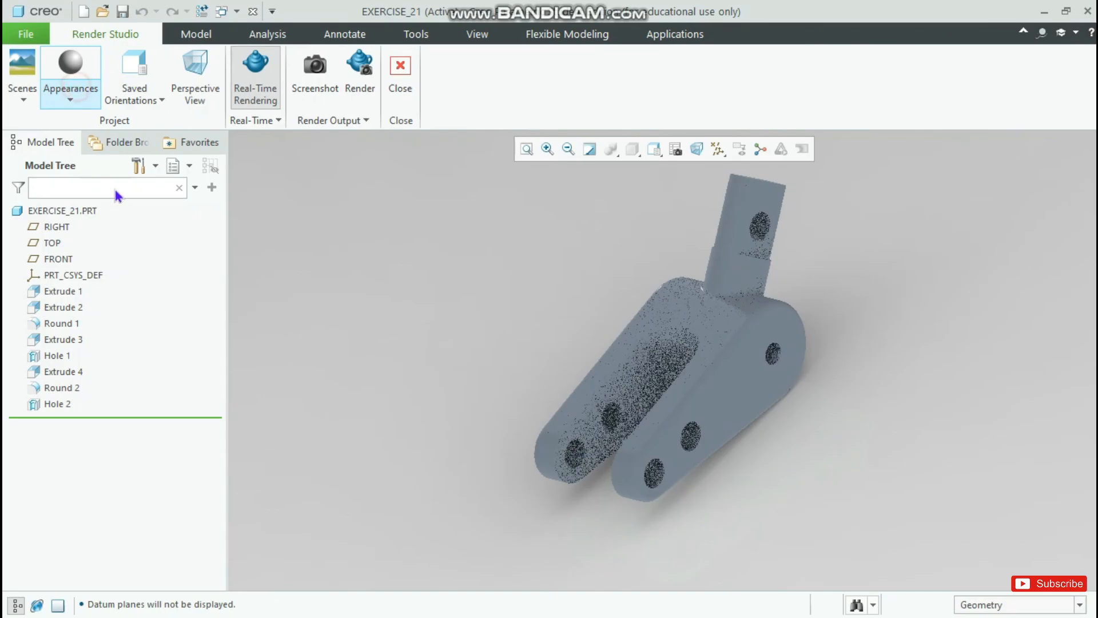
Apply the blue appearance from My Appearances to the whole part EXERCISE_21.PRT.
{"action": "left_click", "coordinate": [69, 98]}
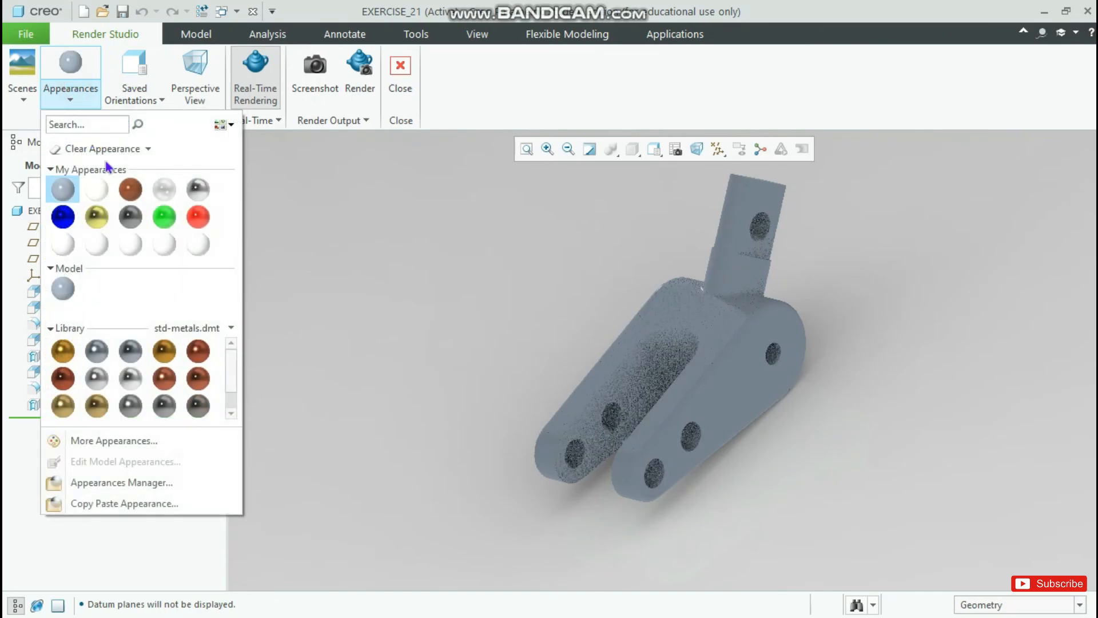
{"action": "left_click", "coordinate": [63, 217]}
{"action": "left_click", "coordinate": [47, 213]}
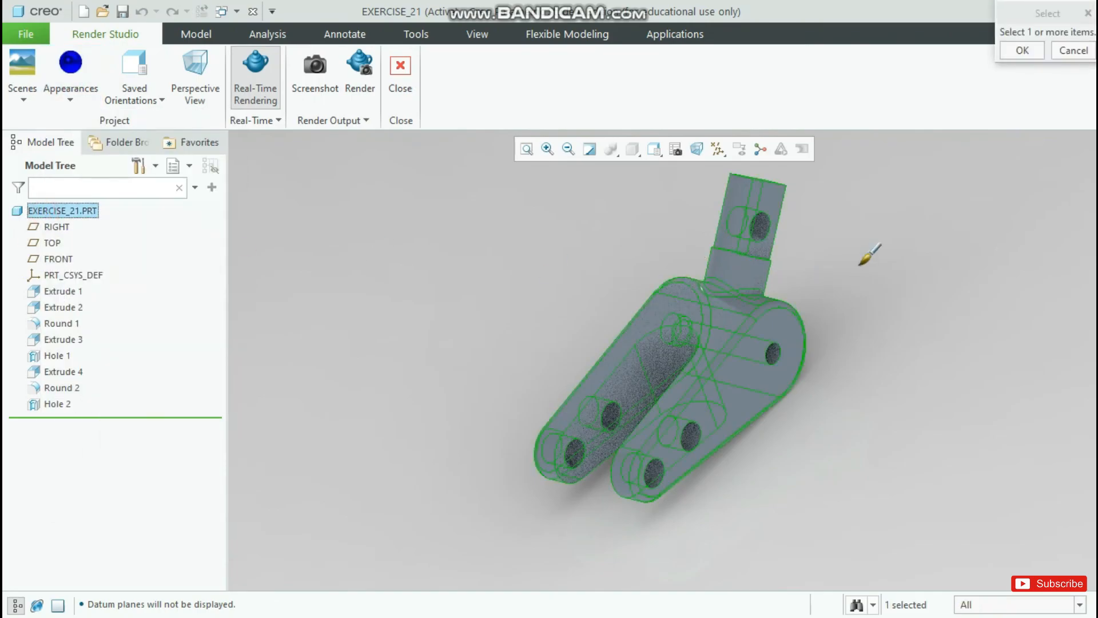
{"action": "left_click", "coordinate": [1016, 50]}
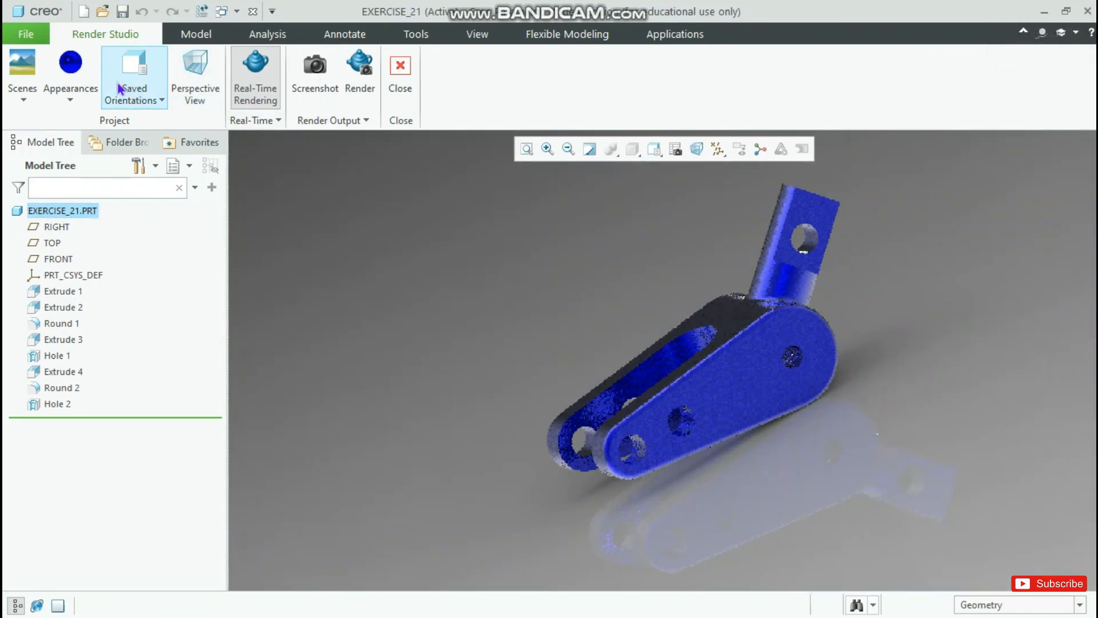
Apply the shiny silver metallic appearance from My Appearances to the whole part.
{"action": "left_click", "coordinate": [86, 94]}
{"action": "left_click", "coordinate": [194, 196]}
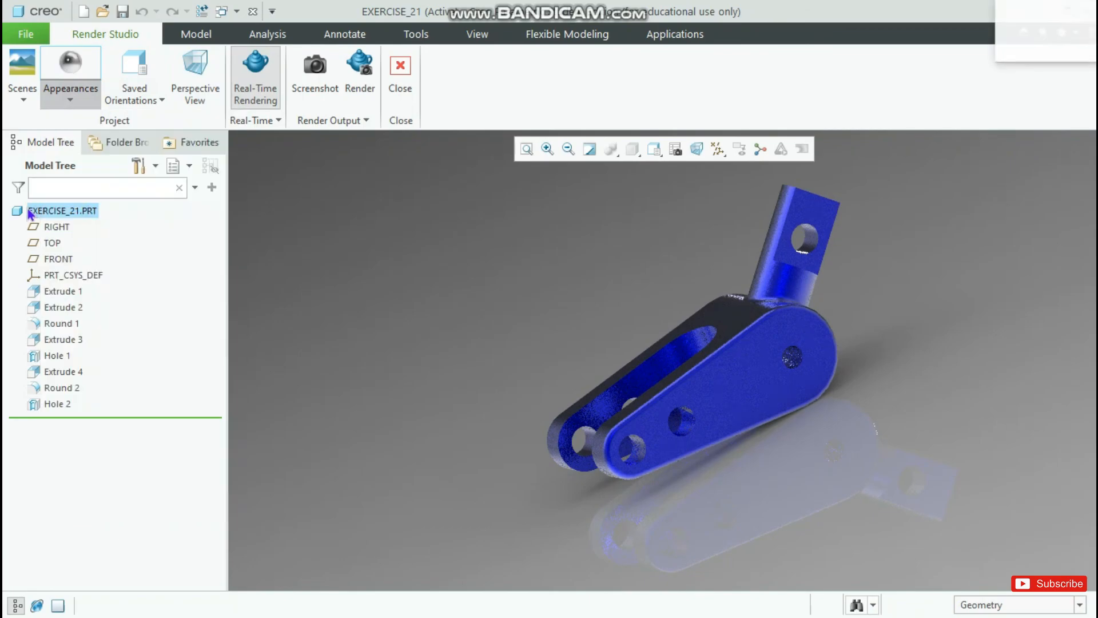
{"action": "left_click", "coordinate": [1022, 50]}
{"action": "middle_click_drag", "start_coordinate": [801, 303], "coordinate": [903, 342]}
Apply the pale yellow metallic appearance from My Appearances to the whole part.
{"action": "left_click", "coordinate": [71, 71]}
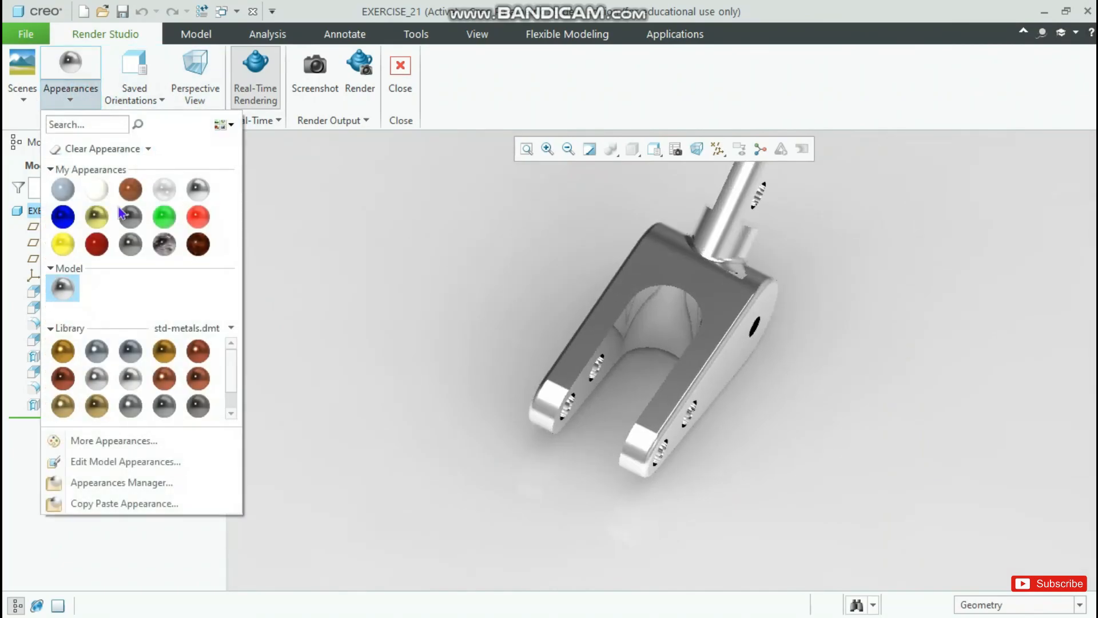
{"action": "left_click", "coordinate": [85, 220]}
{"action": "left_click", "coordinate": [60, 210]}
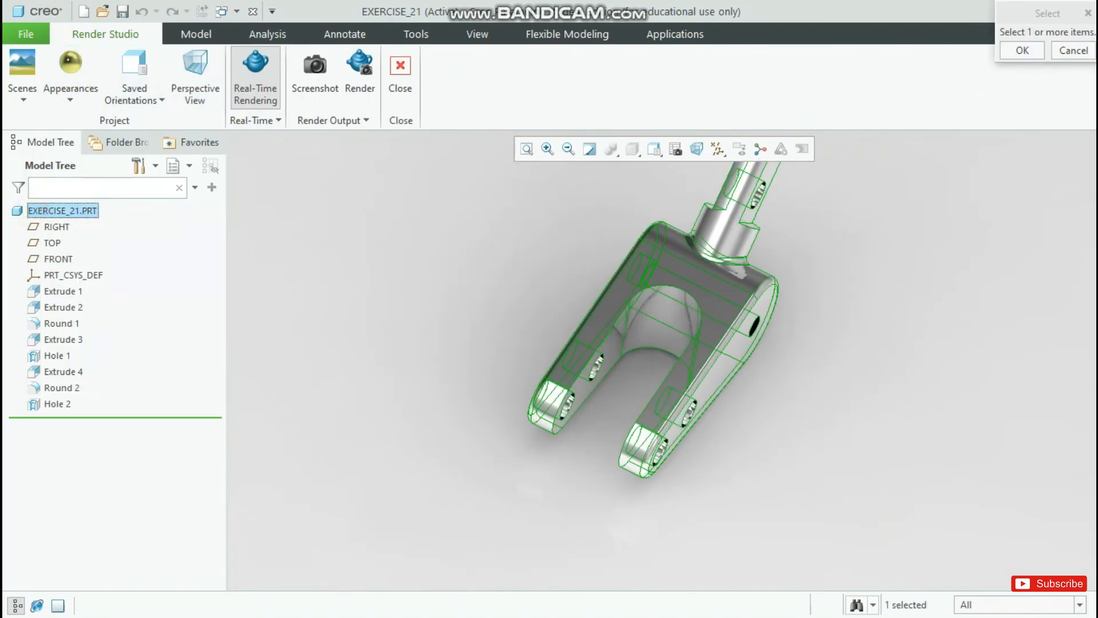
{"action": "left_click", "coordinate": [1022, 51]}
{"action": "mouse_move", "coordinate": [973, 336]}
{"action": "middle_mouse_down"}
{"action": "mouse_move", "coordinate": [915, 311]}
{"action": "mouse_move", "coordinate": [971, 314]}
{"action": "middle_mouse_up"}
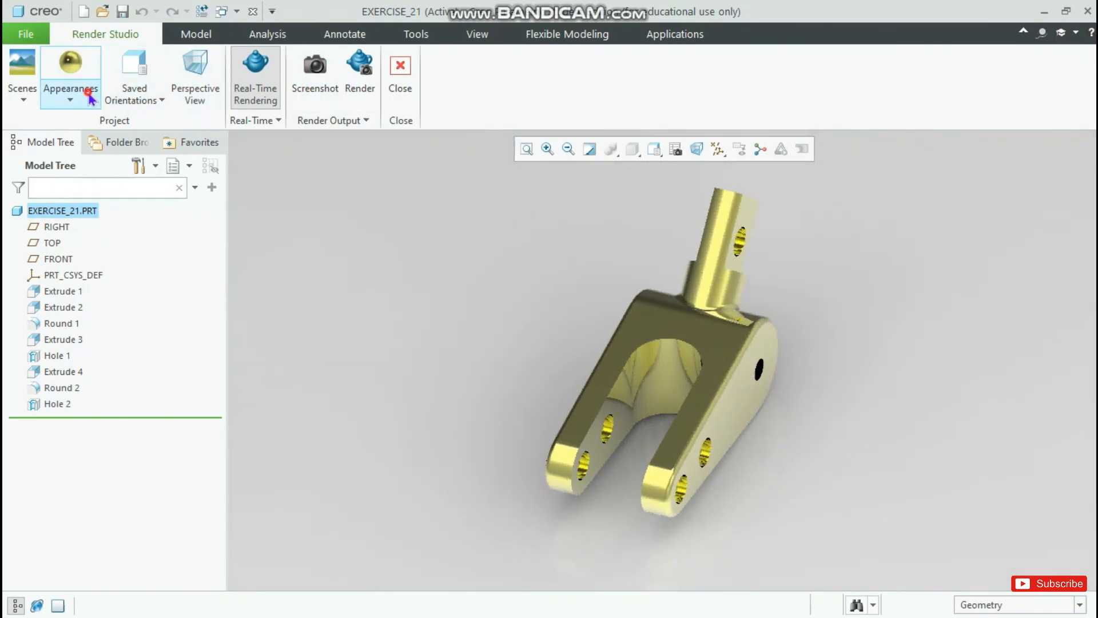
Apply the first golden metal appearance from the std-metals.dmt library to the whole part and close Render Studio.
{"action": "left_click", "coordinate": [71, 80]}
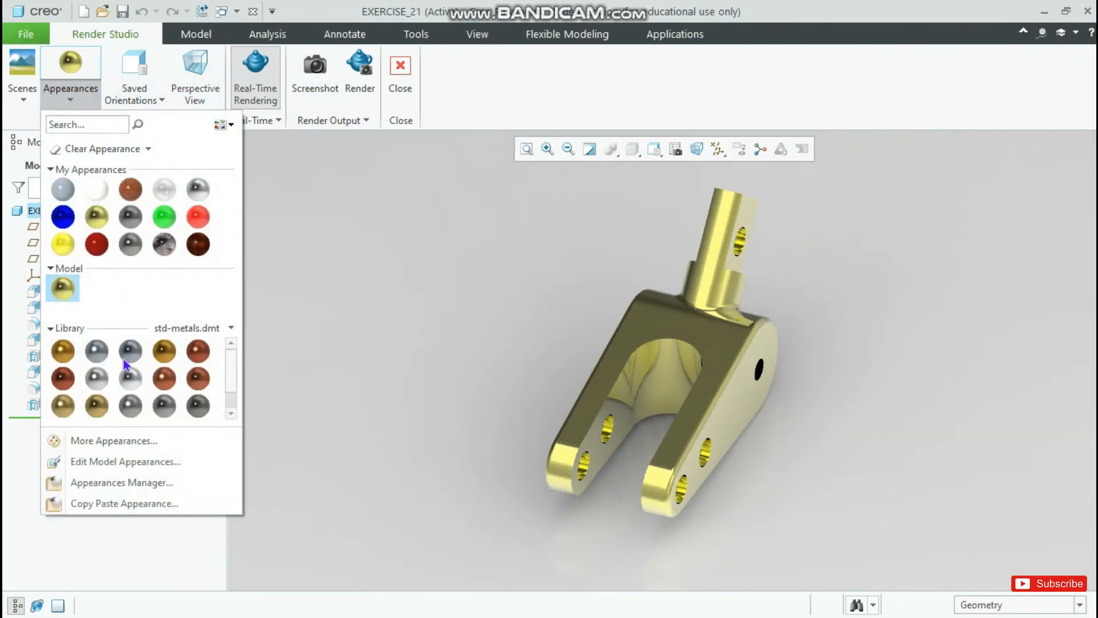
{"action": "left_click", "coordinate": [62, 351]}
{"action": "left_click", "coordinate": [60, 210]}
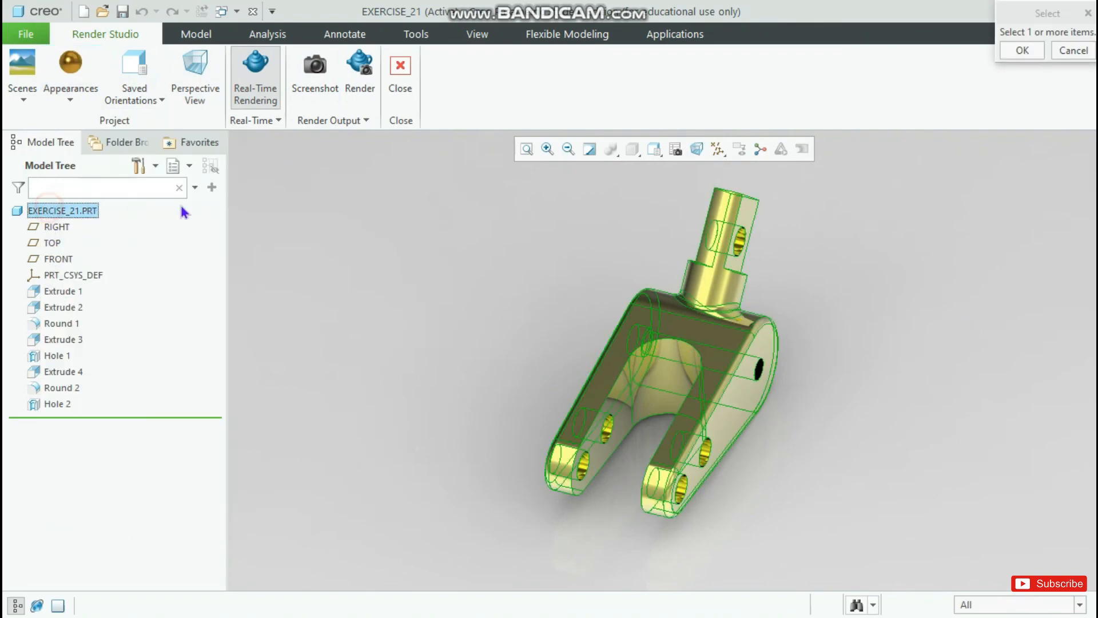
{"action": "left_click", "coordinate": [1029, 48]}
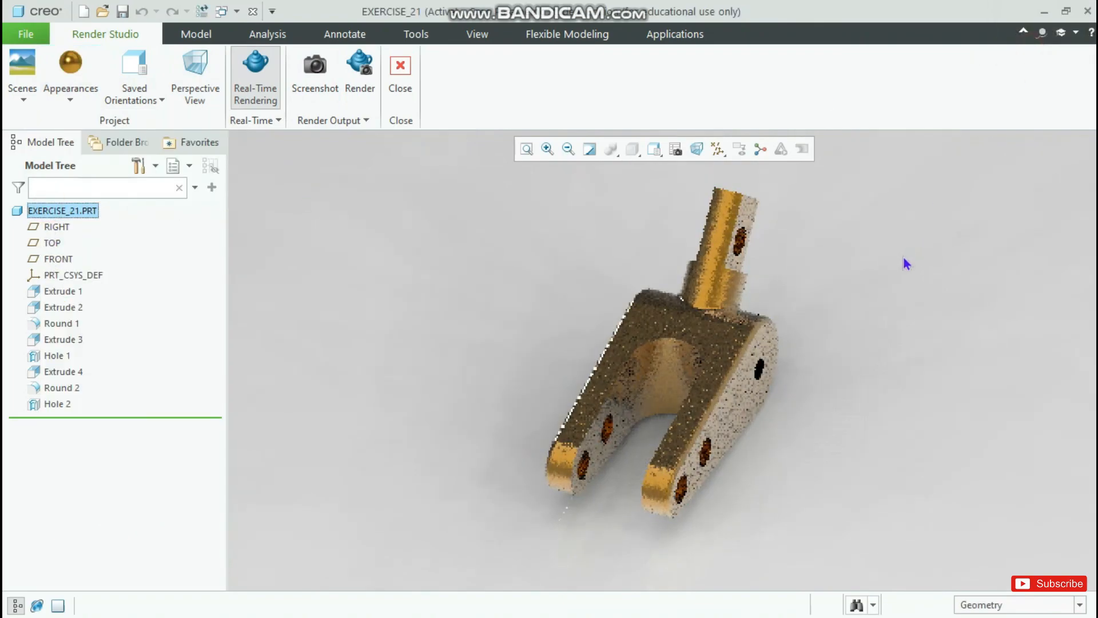
{"action": "middle_click_drag", "start_coordinate": [904, 262], "coordinate": [913, 280]}
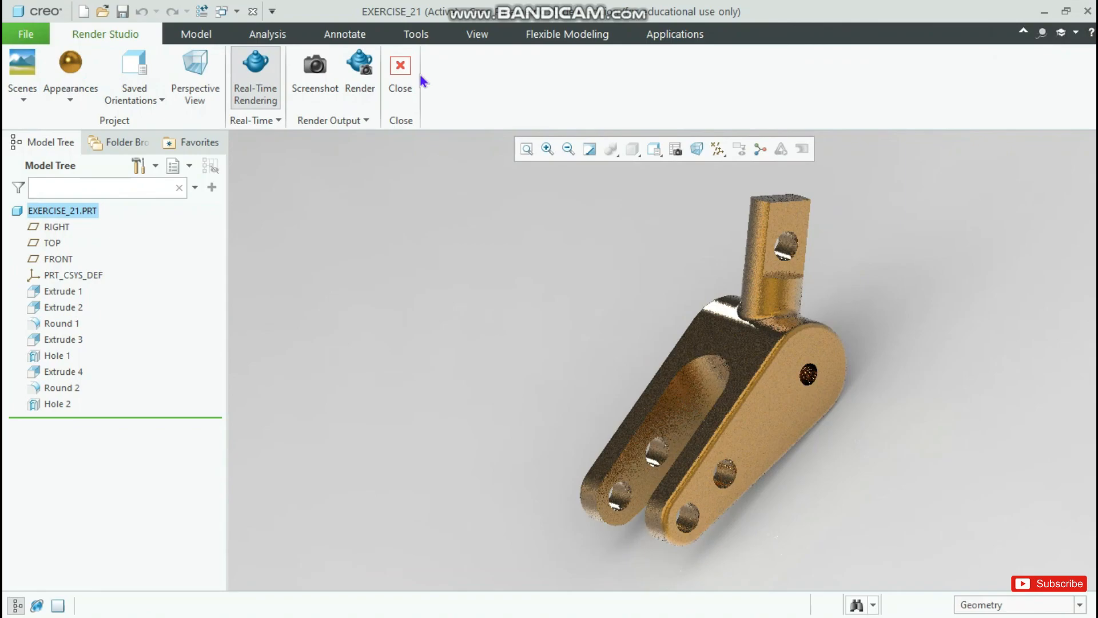
{"action": "left_click", "coordinate": [401, 68]}
{"action": "middle_click_drag", "start_coordinate": [459, 202], "coordinate": [523, 217]}
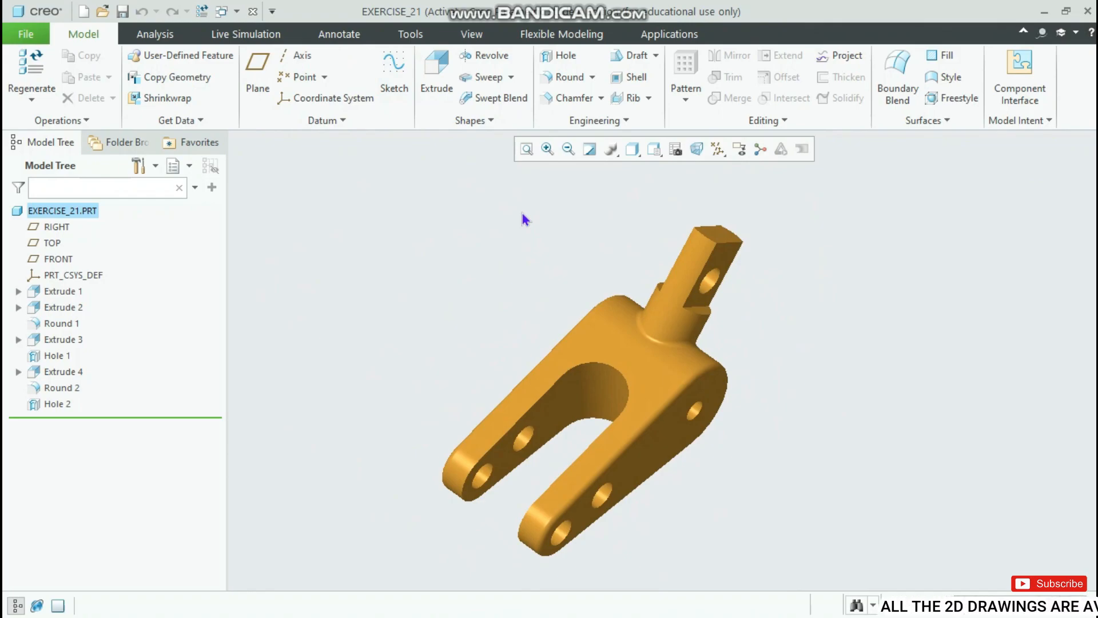